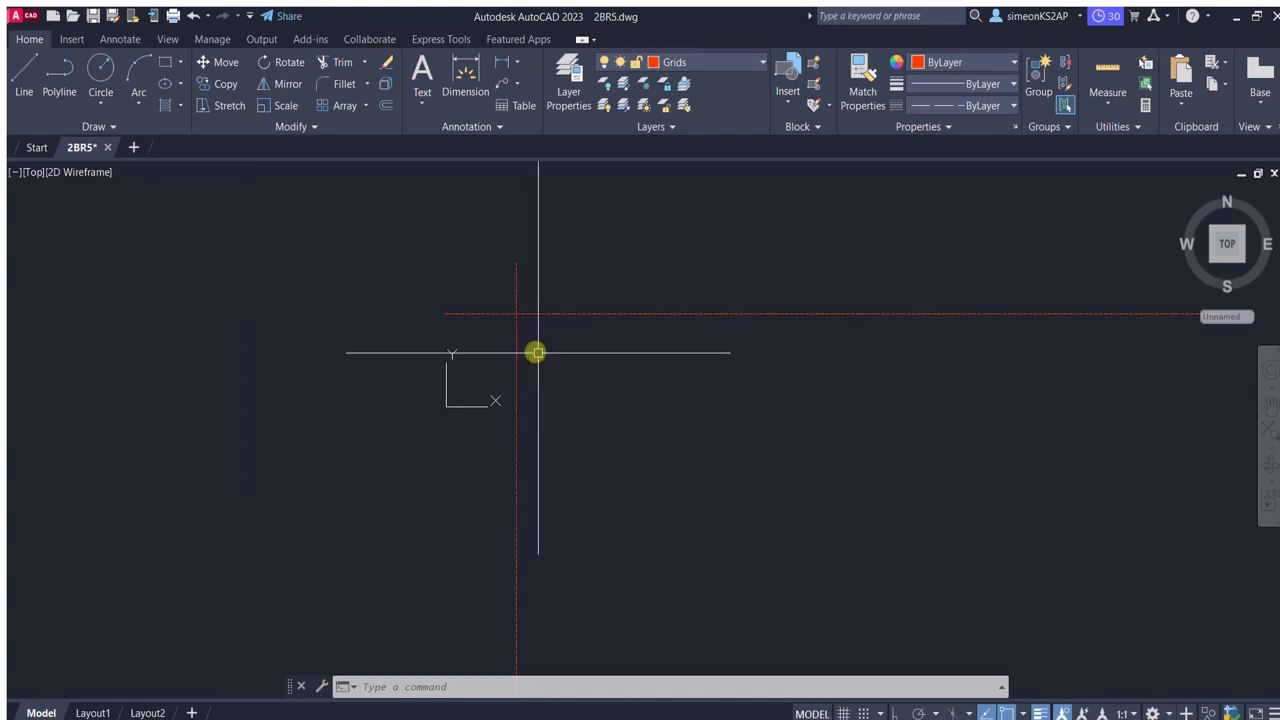
# Copy the vertical grid line 325 to the right from its top end.
pyautogui.click(222, 84)
pyautogui.click(516, 263)
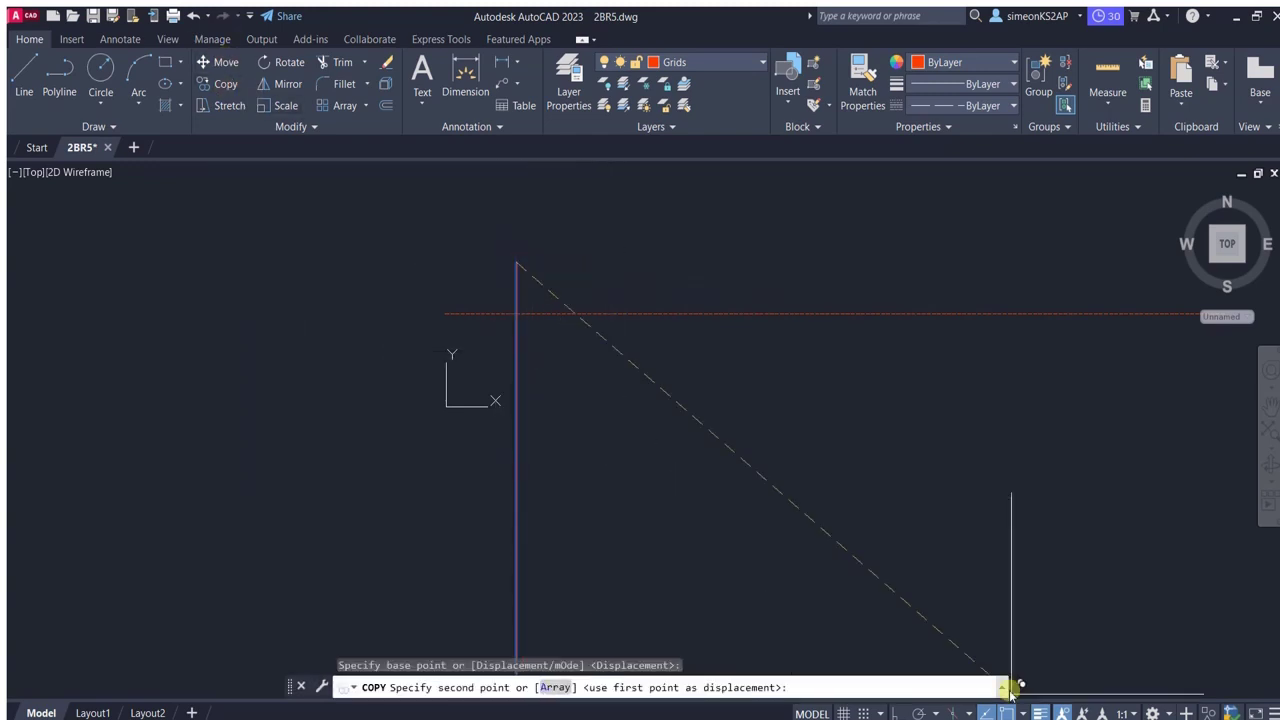
pyautogui.write('325')
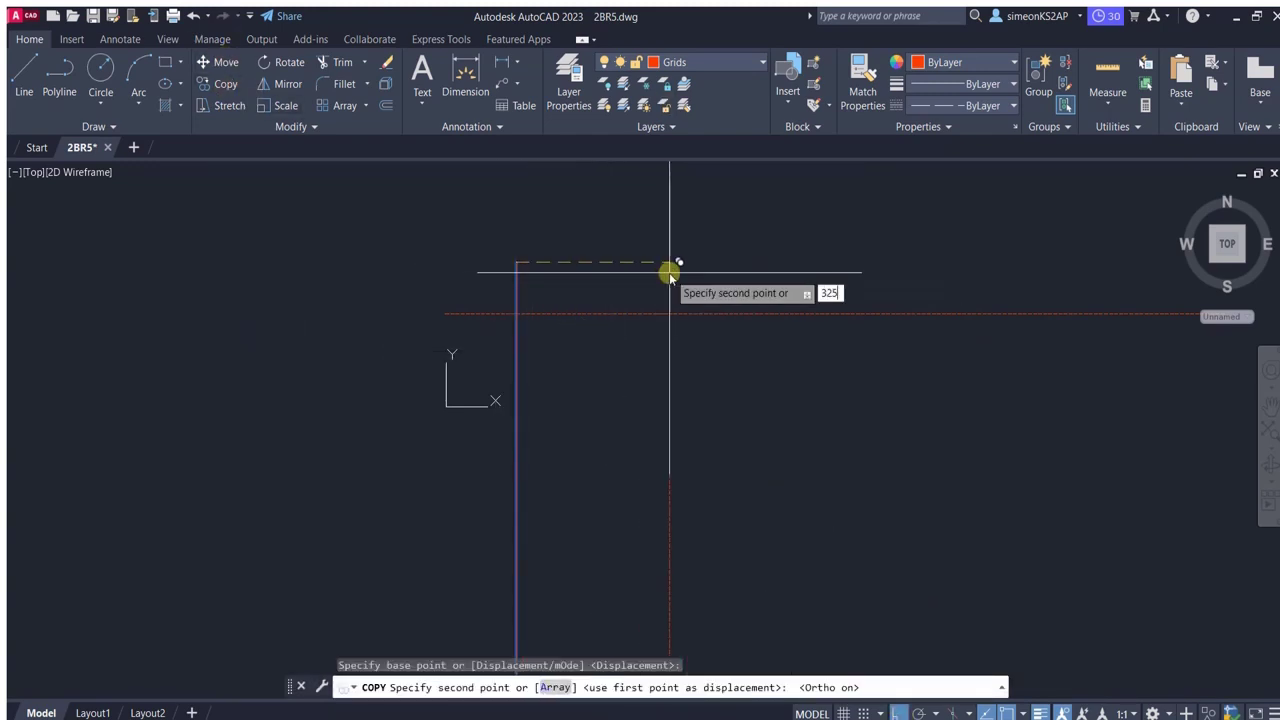
pyautogui.press('Return')
pyautogui.press('Escape')
# Copy the new grid line a further 10 to the right.
pyautogui.click(628, 266)
pyautogui.click(238, 86)
pyautogui.click(626, 263)
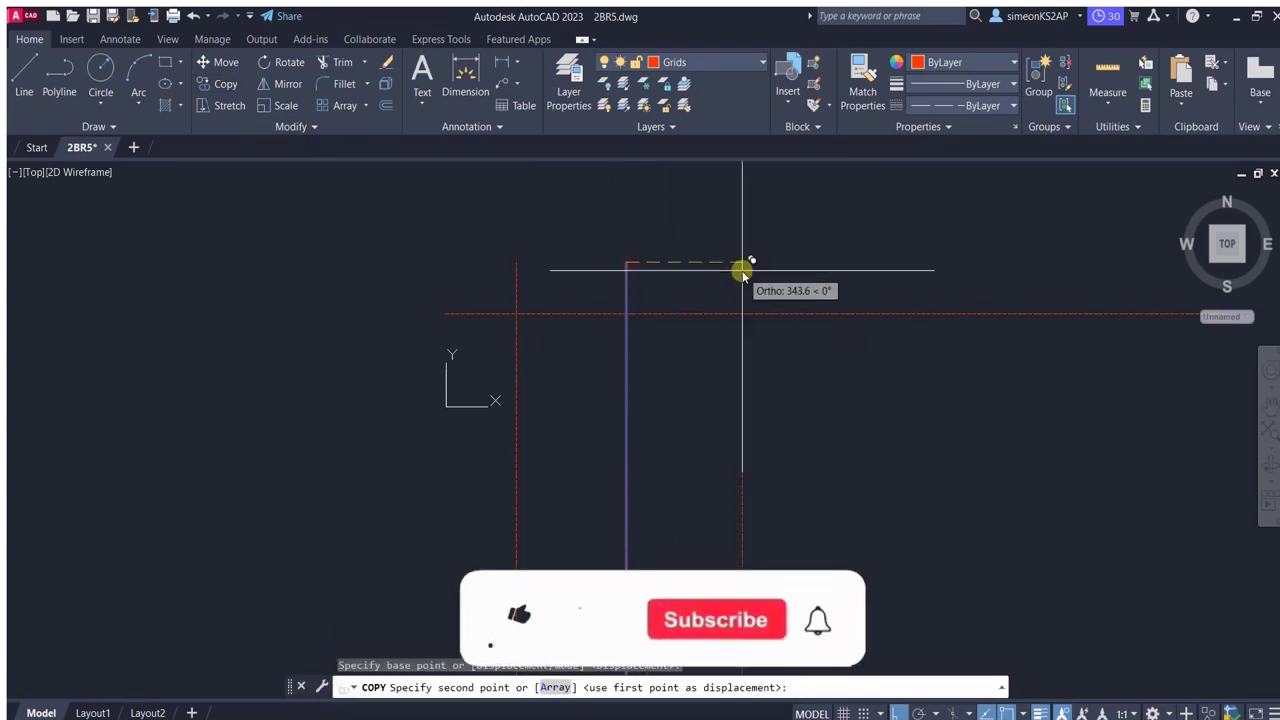
pyautogui.write('10')
pyautogui.press('Return')
pyautogui.press('Escape')
# Add the fourth vertical grid line 340 to the right of the last one.
pyautogui.click(664, 400)
pyautogui.press('Return')
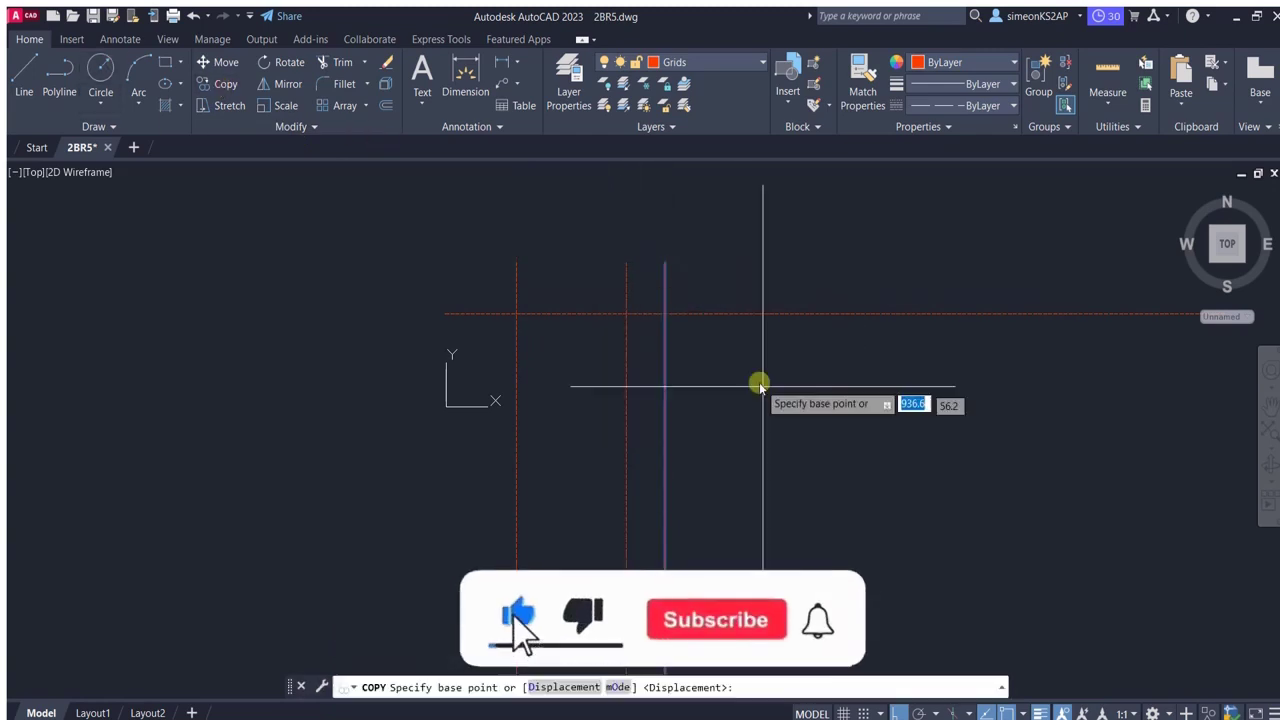
pyautogui.click(664, 263)
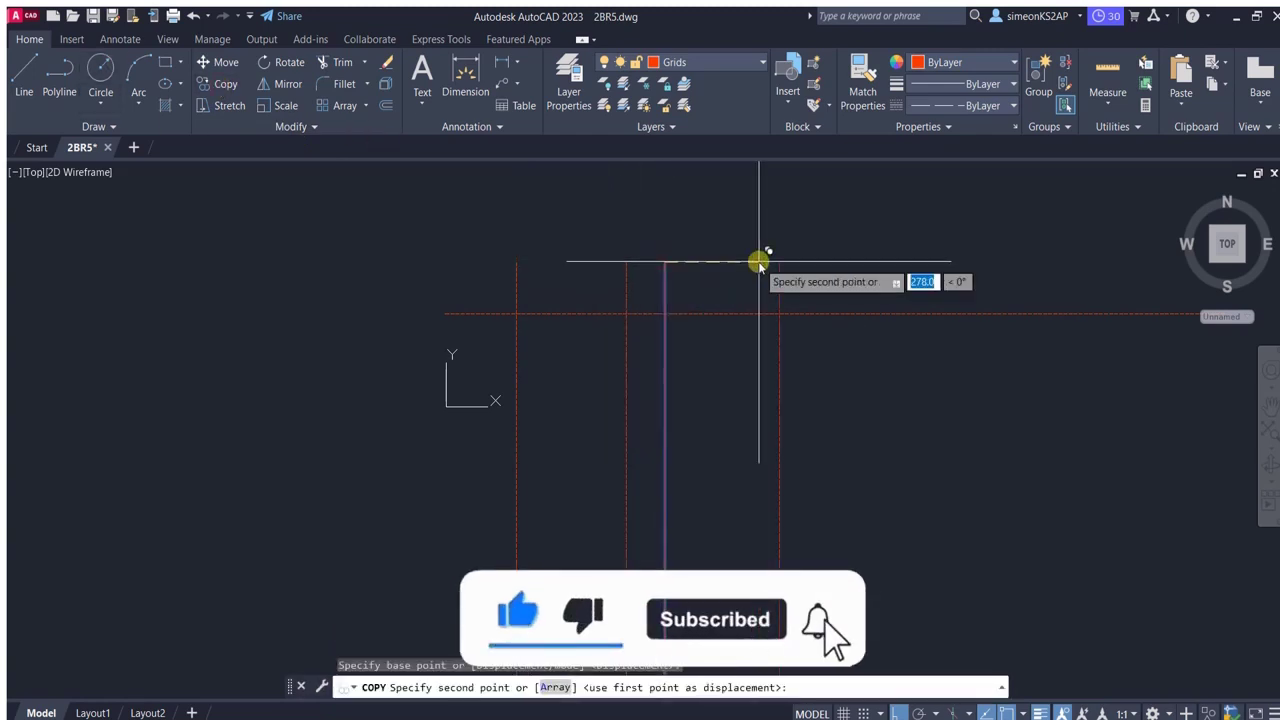
pyautogui.write('340')
pyautogui.press('Return')
pyautogui.scroll(-2, 829, 423)
pyautogui.moveTo(829, 423); pyautogui.dragTo(669, 289, button='middle')
pyautogui.press('Escape')
pyautogui.click(636, 236)
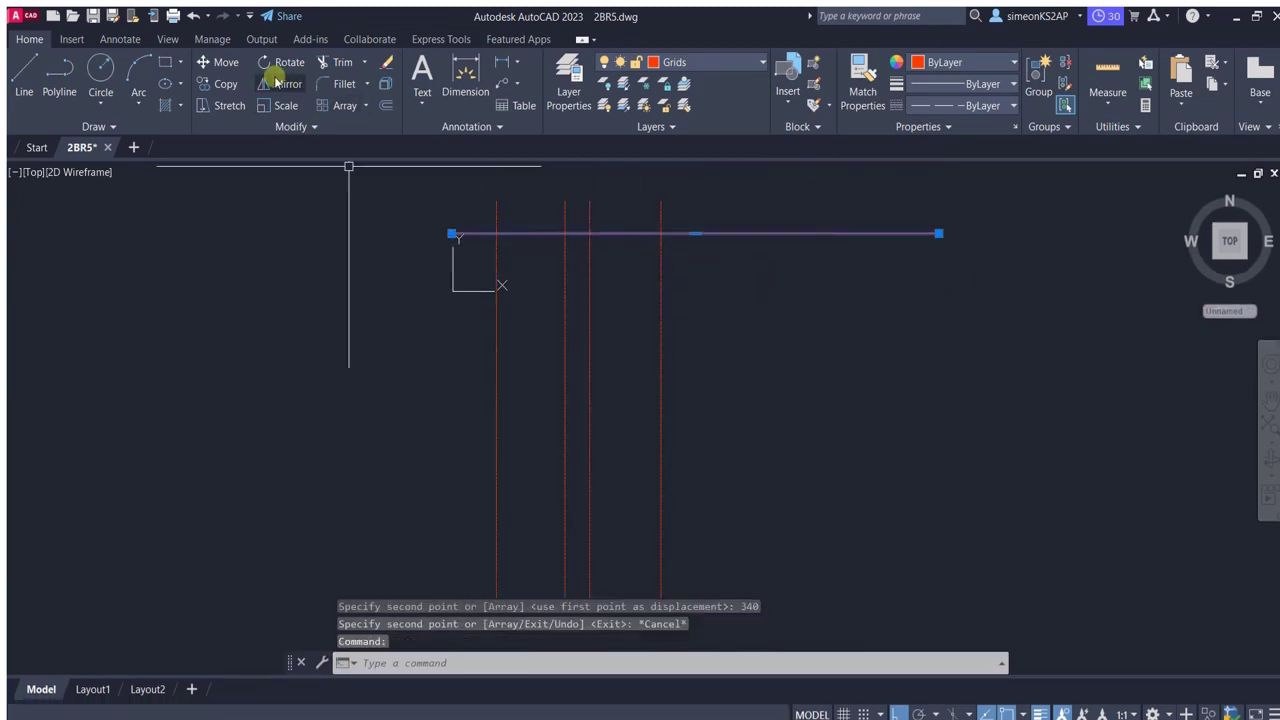
# Copy the top horizontal grid line down 330, then the new line down 315.
pyautogui.click(222, 84)
pyautogui.click(451, 234)
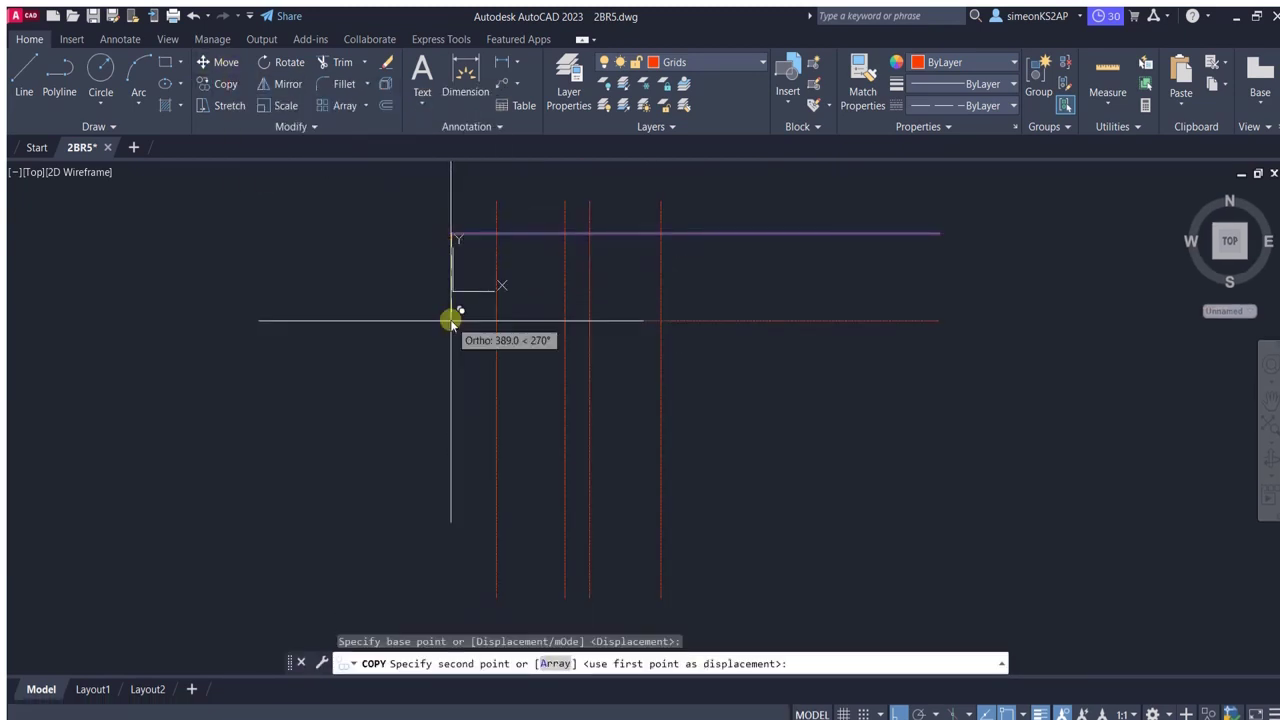
pyautogui.write('330')
pyautogui.press('Return')
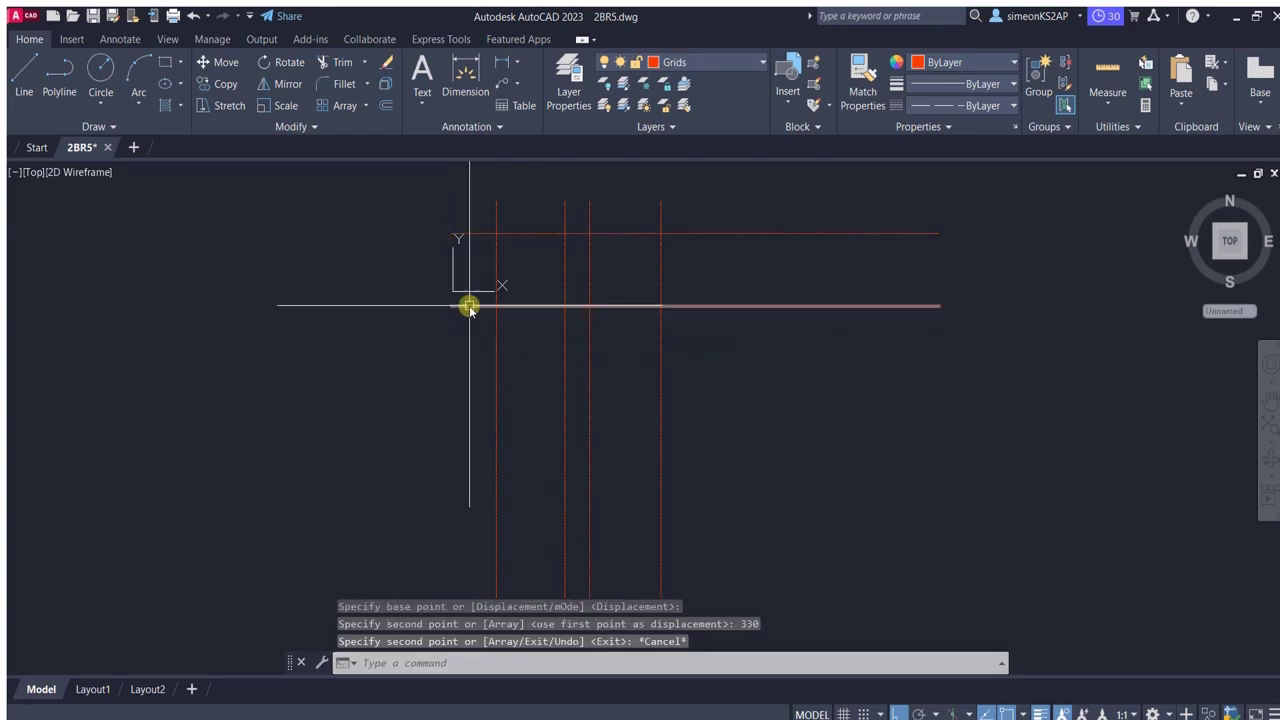
pyautogui.press('Escape')
pyautogui.click(222, 84)
pyautogui.click(451, 306)
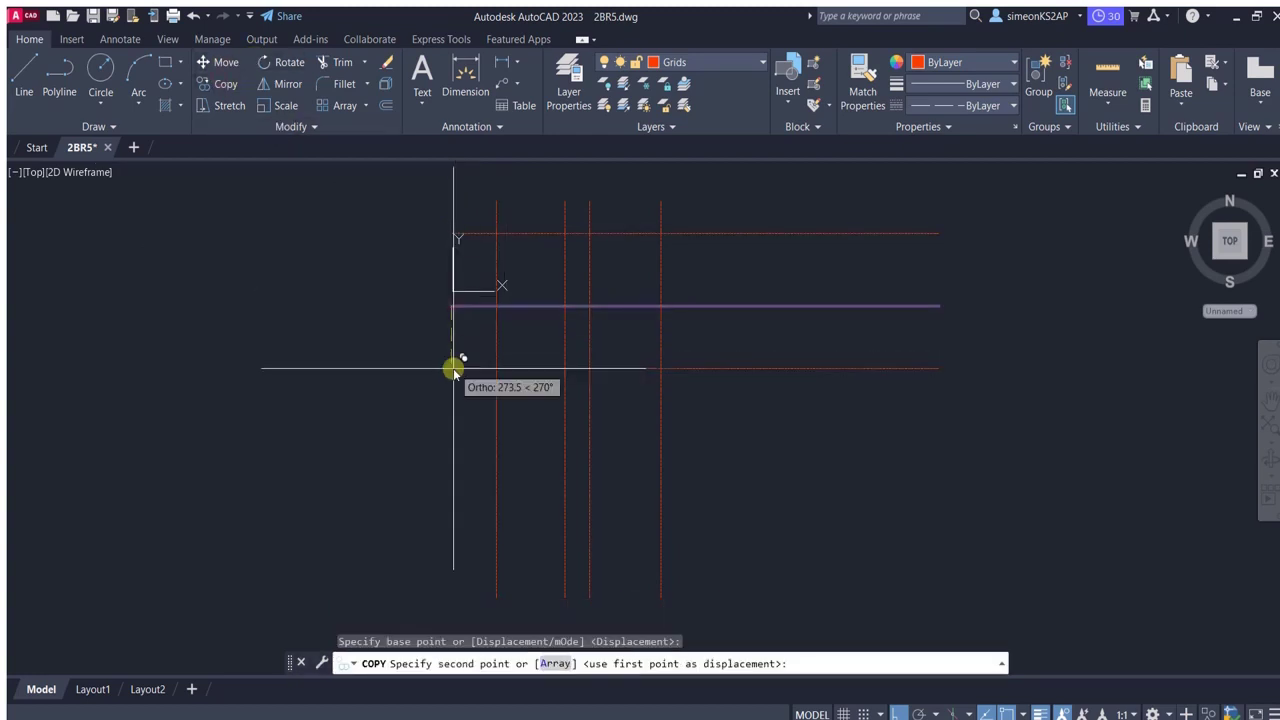
pyautogui.write('315')
pyautogui.press('Return')
pyautogui.press('Escape')
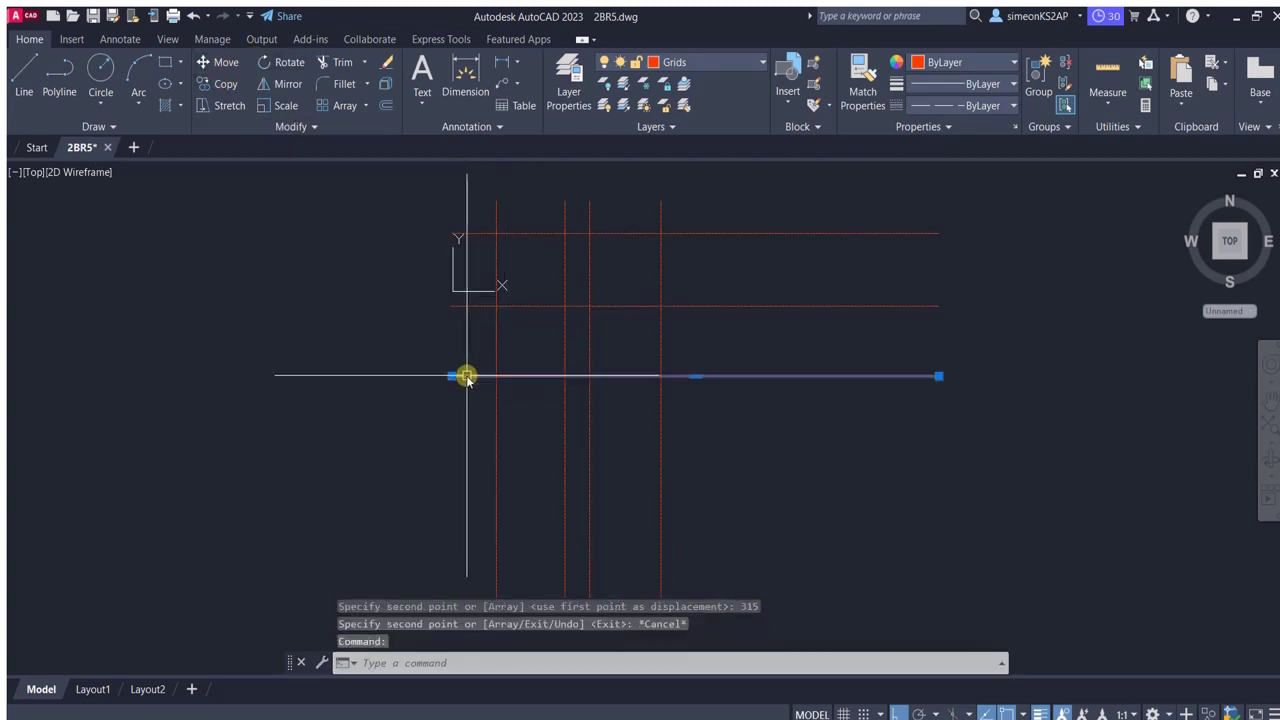
# Add further horizontal grid lines below at spacings of 180, 120 and 260.
pyautogui.click(244, 85)
pyautogui.click(451, 376)
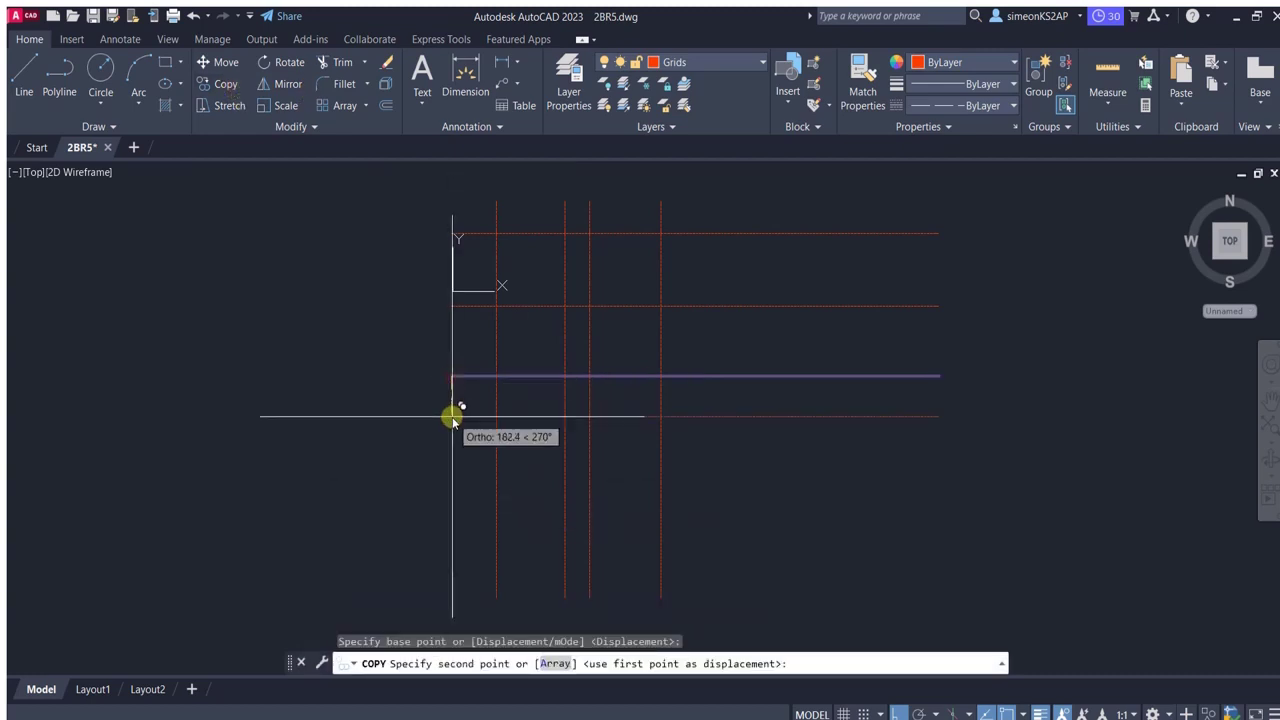
pyautogui.write('180')
pyautogui.press('Return')
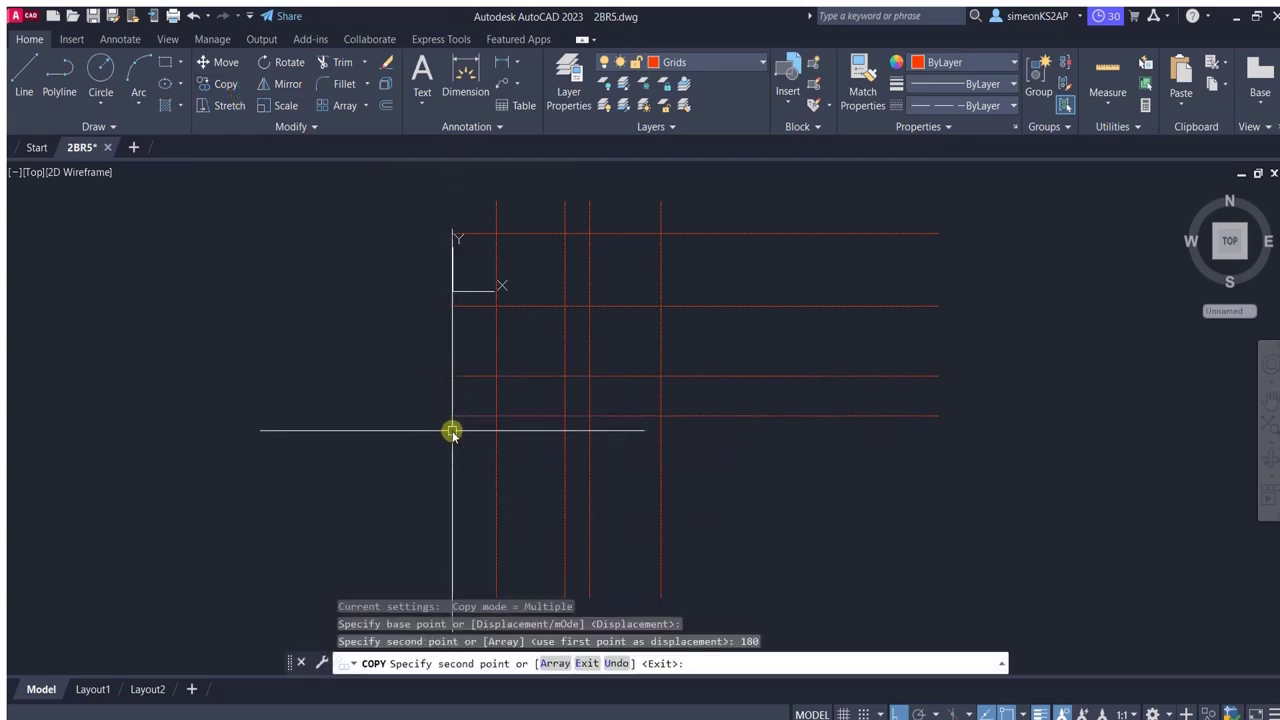
pyautogui.press('Escape')
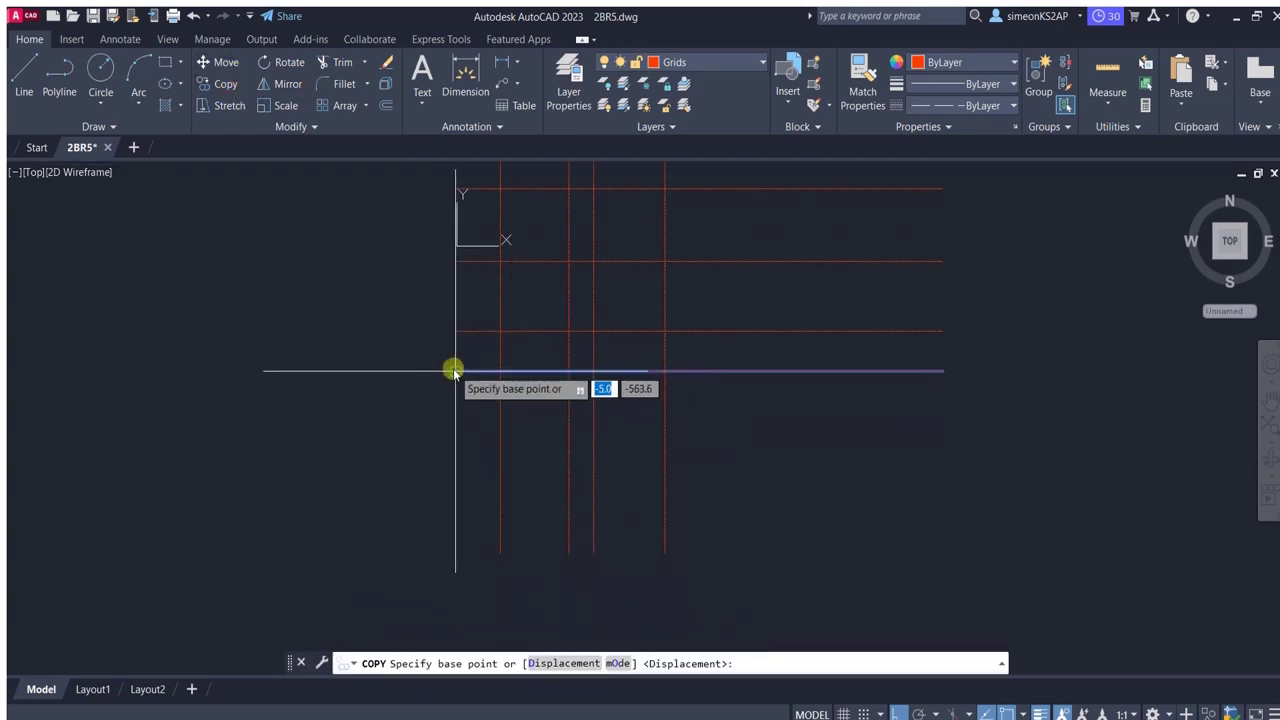
pyautogui.click(455, 371)
pyautogui.write('120')
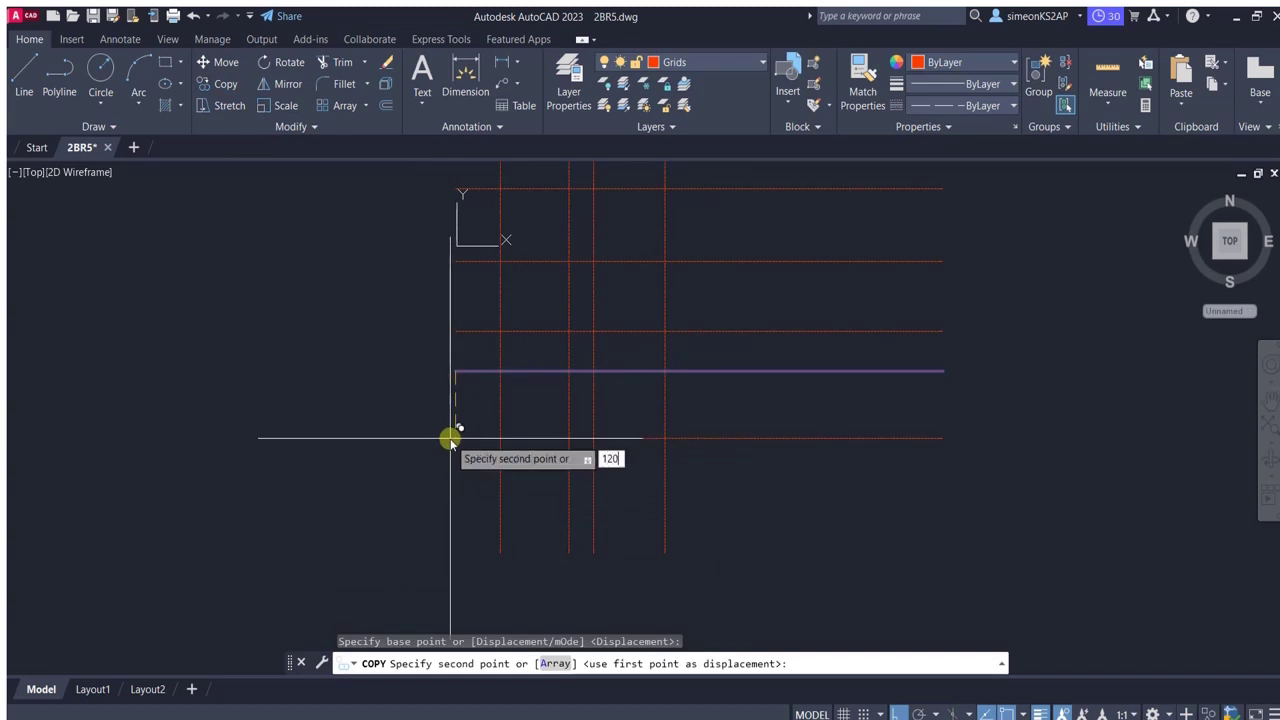
pyautogui.press('Return')
pyautogui.press('Escape')
pyautogui.click(226, 84)
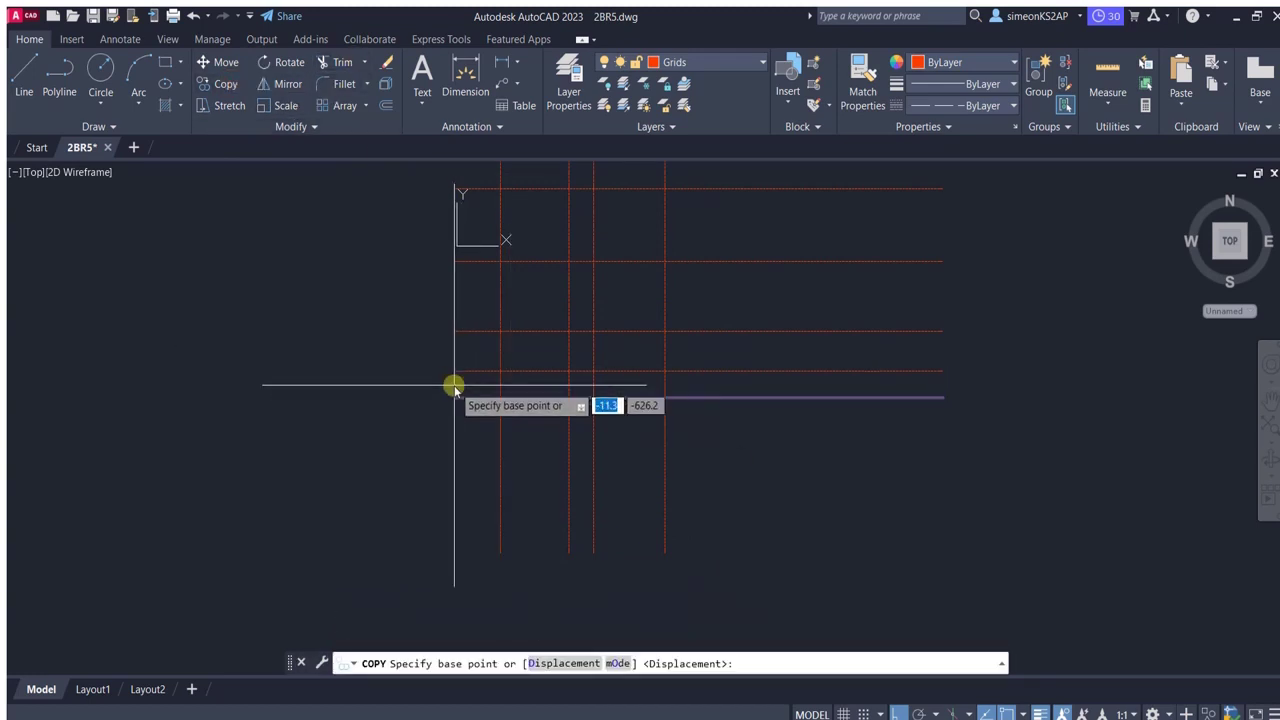
pyautogui.click(455, 397)
pyautogui.write('260')
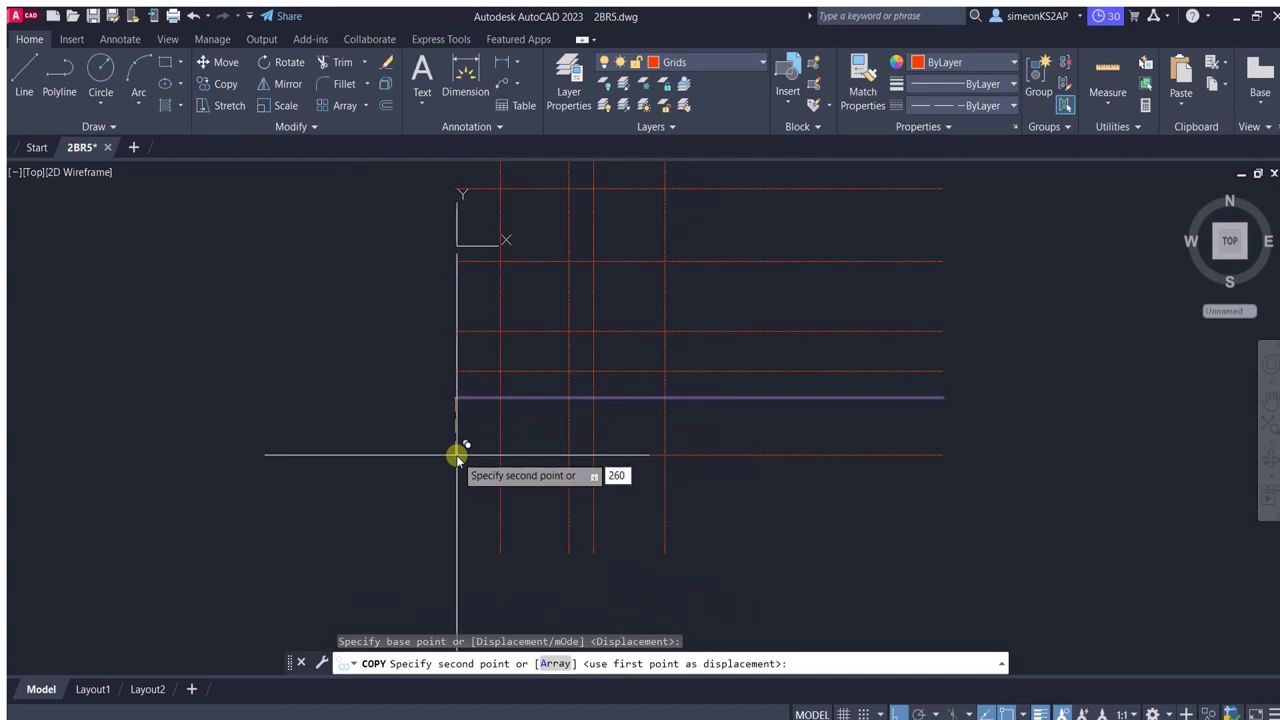
pyautogui.press('Return')
pyautogui.scroll(-2, 545, 381)
# Trace the wall outline polyline along the grid, starting 150 along it.
pyautogui.scroll(-1, 589, 357)
pyautogui.press('Escape')
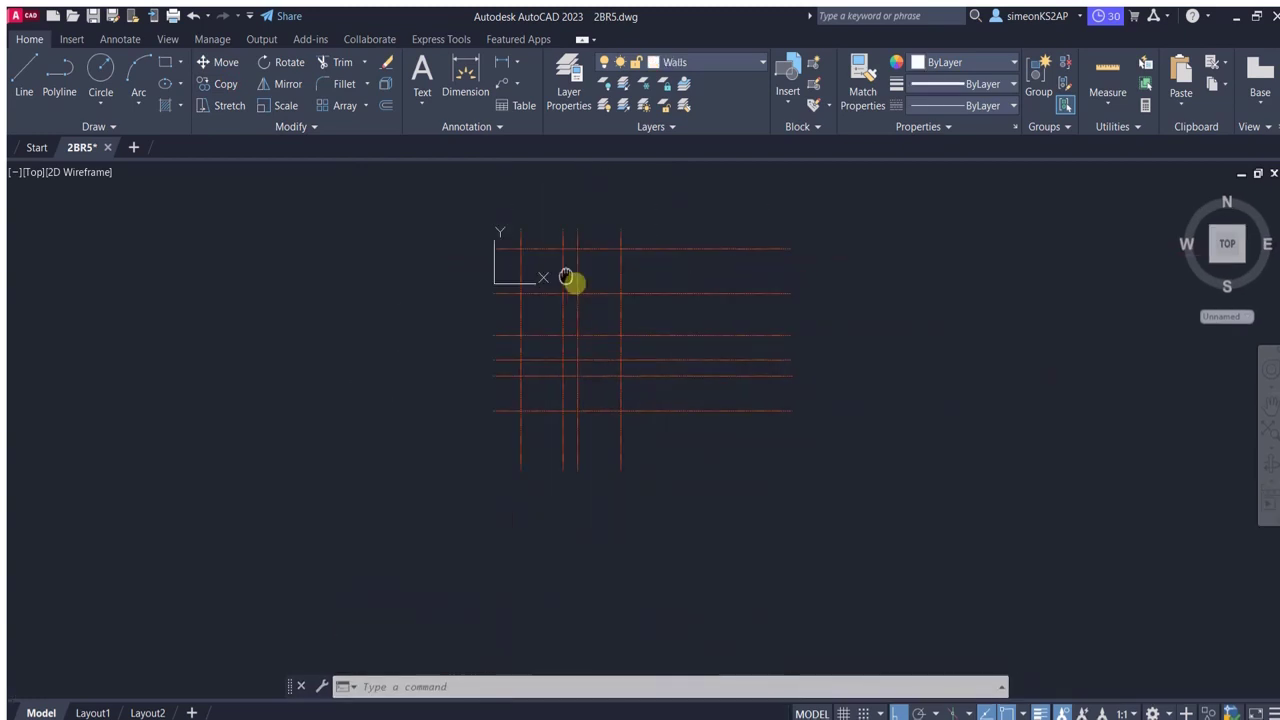
pyautogui.scroll(4, 569, 280)
pyautogui.click(62, 72)
pyautogui.moveTo(603, 221); pyautogui.dragTo(583, 283, button='middle')
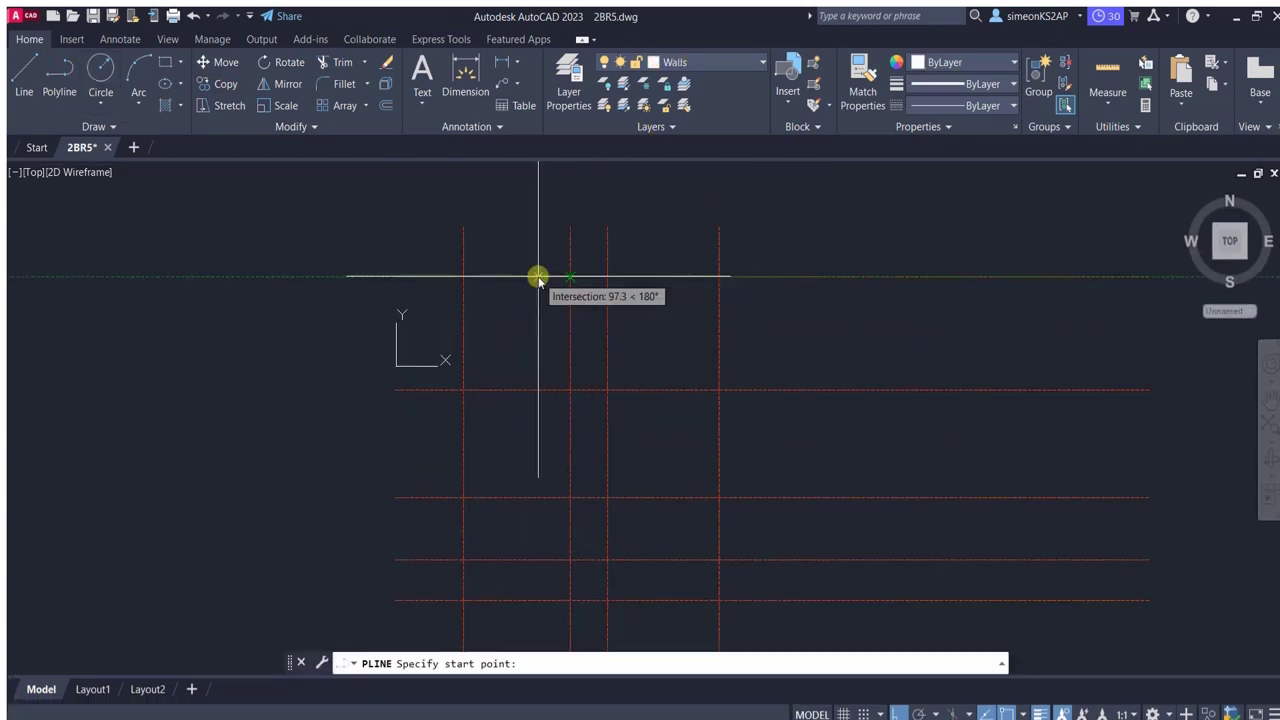
pyautogui.write('150')
pyautogui.press('Return')
pyautogui.click(722, 290)
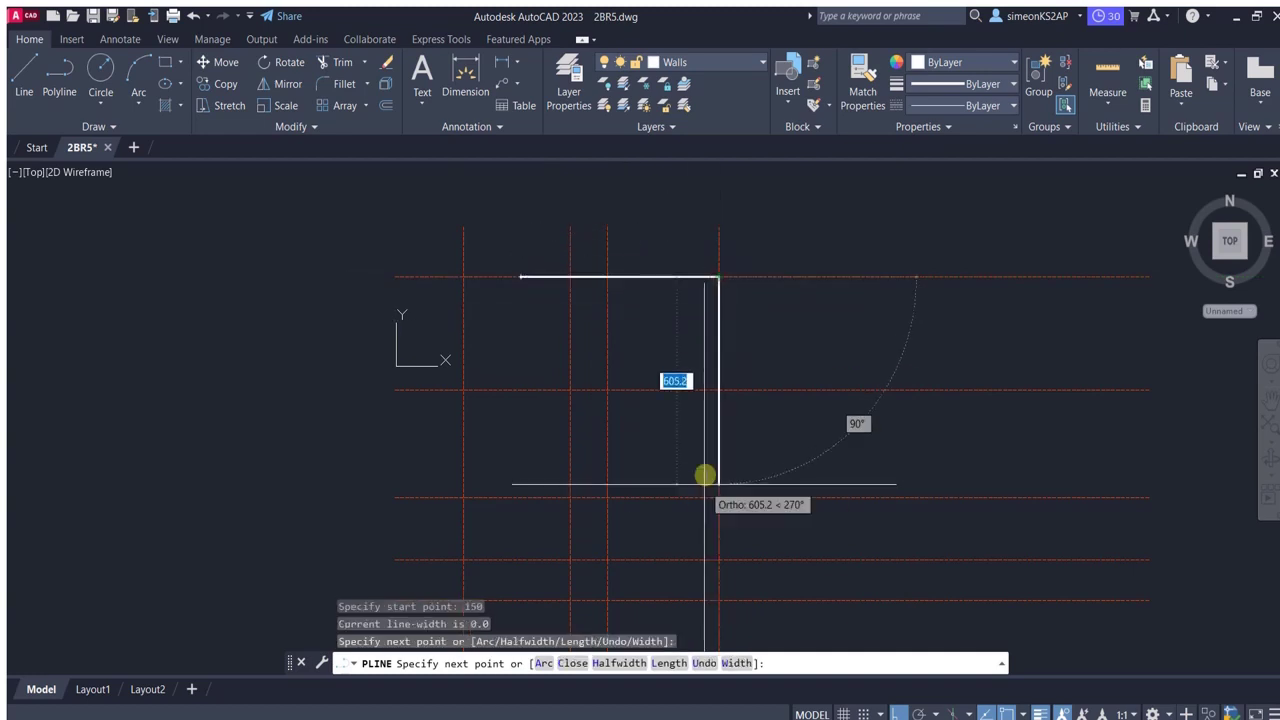
pyautogui.moveTo(706, 480); pyautogui.dragTo(743, 288, button='middle')
pyautogui.click(754, 409)
pyautogui.click(644, 409)
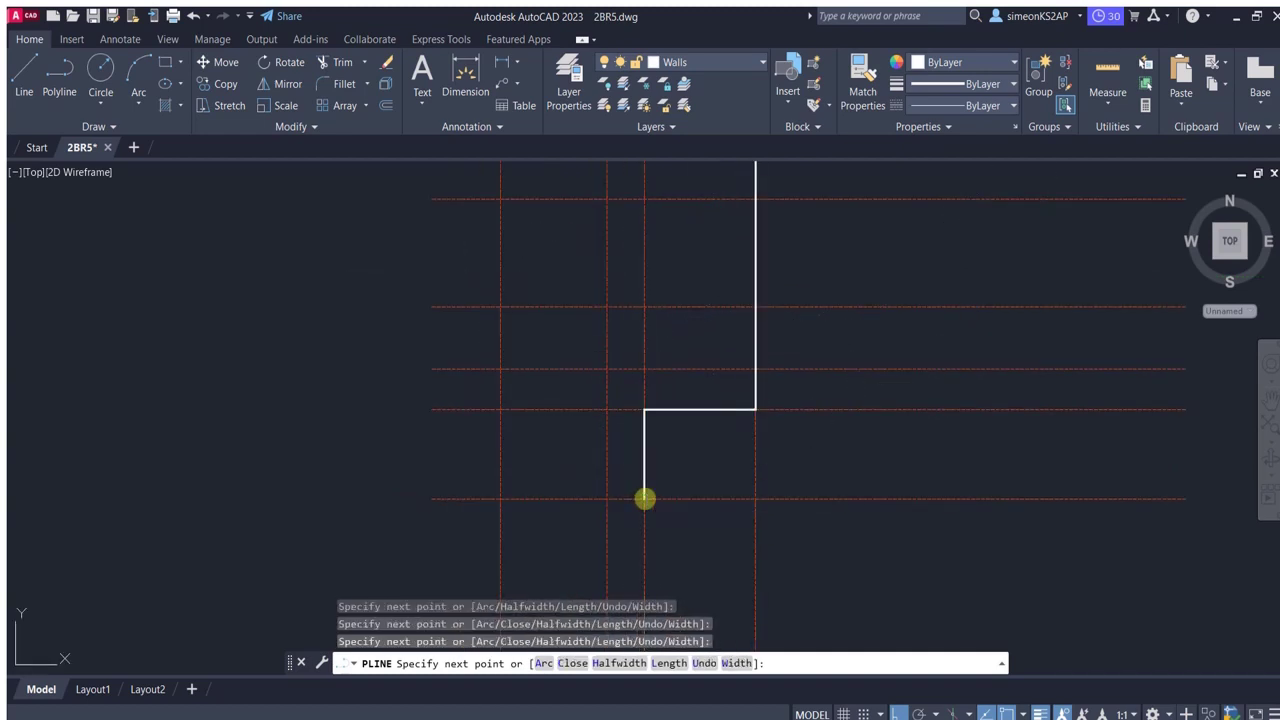
pyautogui.click(513, 505)
pyautogui.moveTo(537, 405); pyautogui.dragTo(531, 491, button='middle')
pyautogui.scroll(-2, 513, 425)
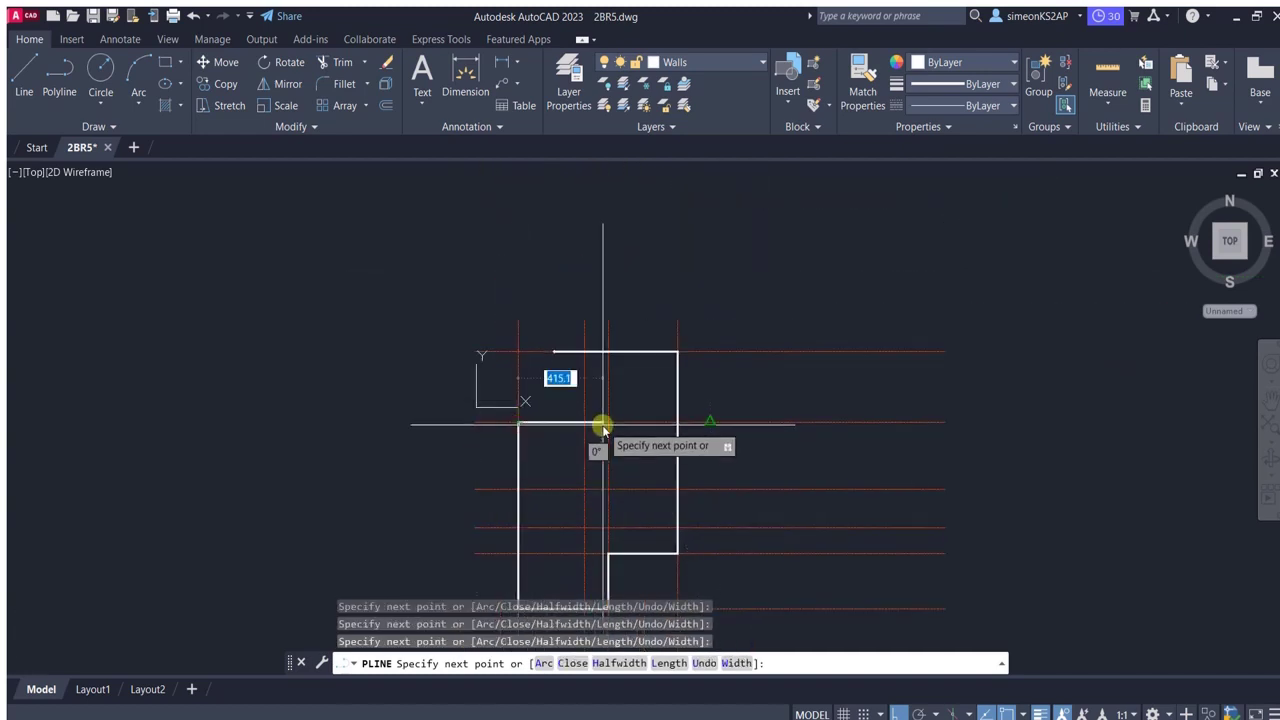
pyautogui.scroll(4, 603, 428)
pyautogui.press('Escape')
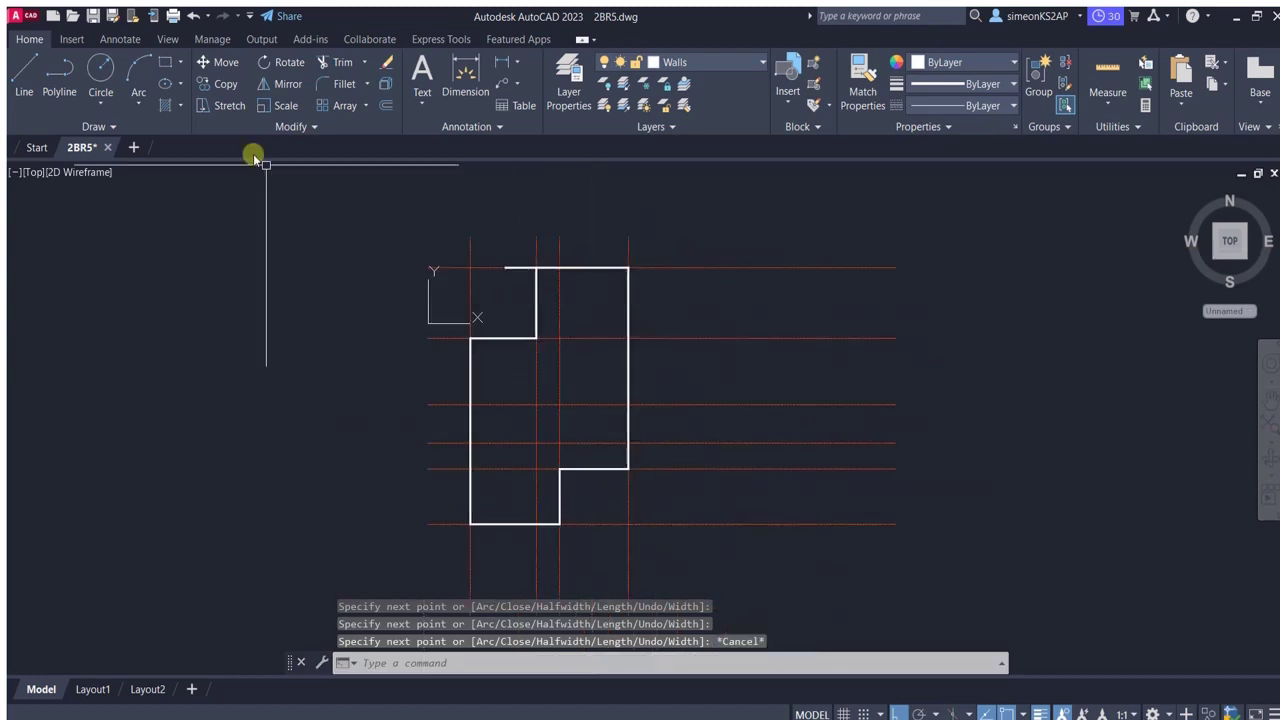
# Draw a horizontal dividing wall polyline across the lower room.
pyautogui.click(59, 80)
pyautogui.scroll(2, 551, 396)
pyautogui.click(594, 360)
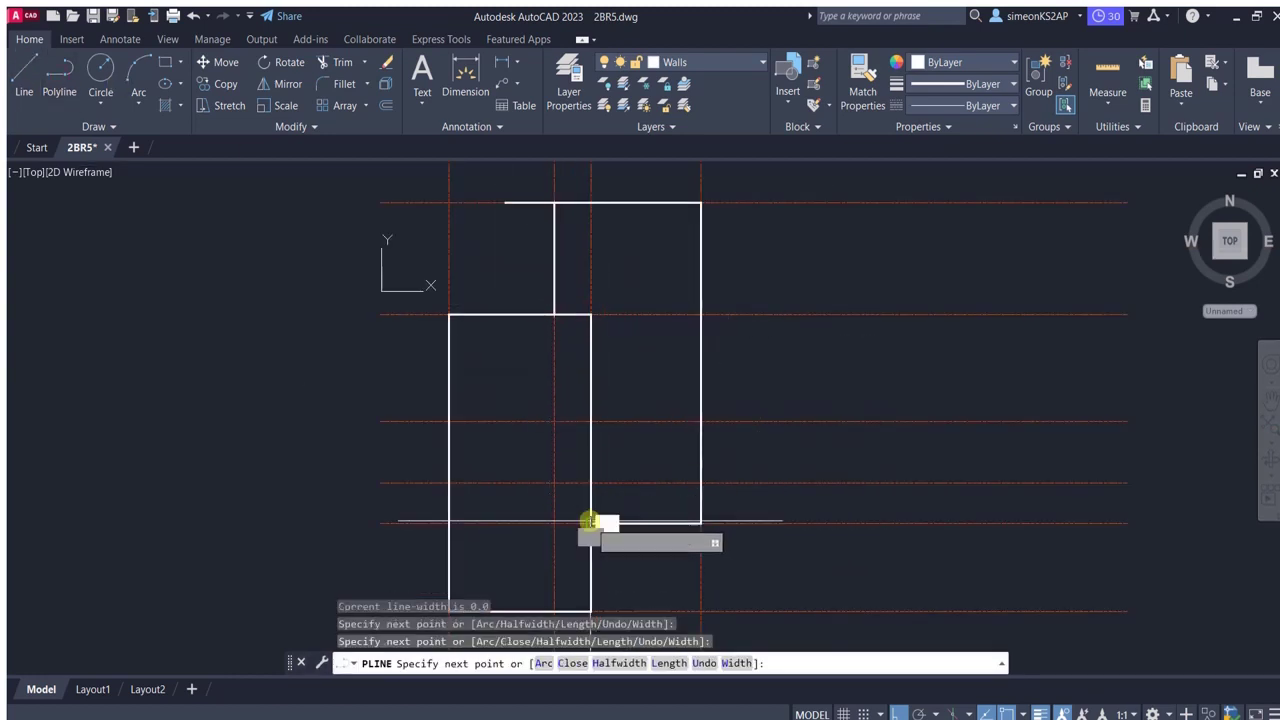
pyautogui.press('Escape')
pyautogui.moveTo(586, 523); pyautogui.dragTo(608, 458, button='middle')
pyautogui.press('Return')
pyautogui.moveTo(541, 432); pyautogui.dragTo(546, 408, button='middle')
pyautogui.scroll(2, 546, 408)
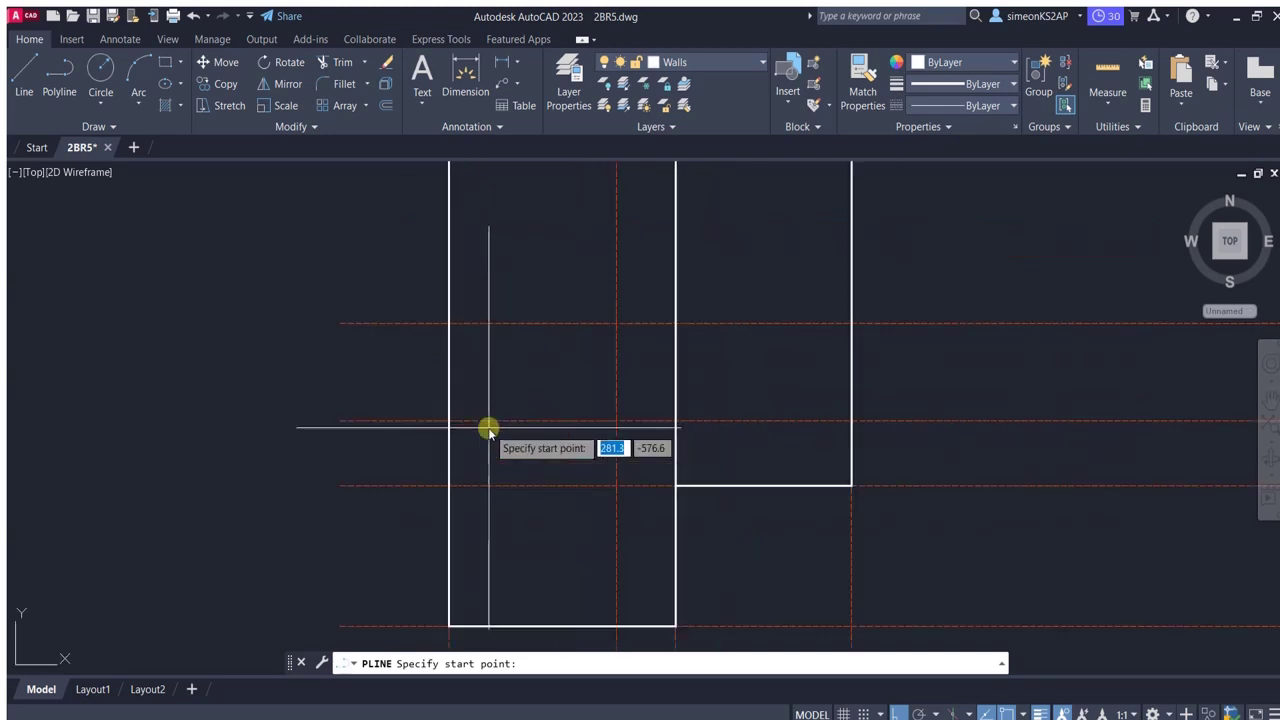
pyautogui.scroll(-2, 518, 470)
pyautogui.click(468, 427)
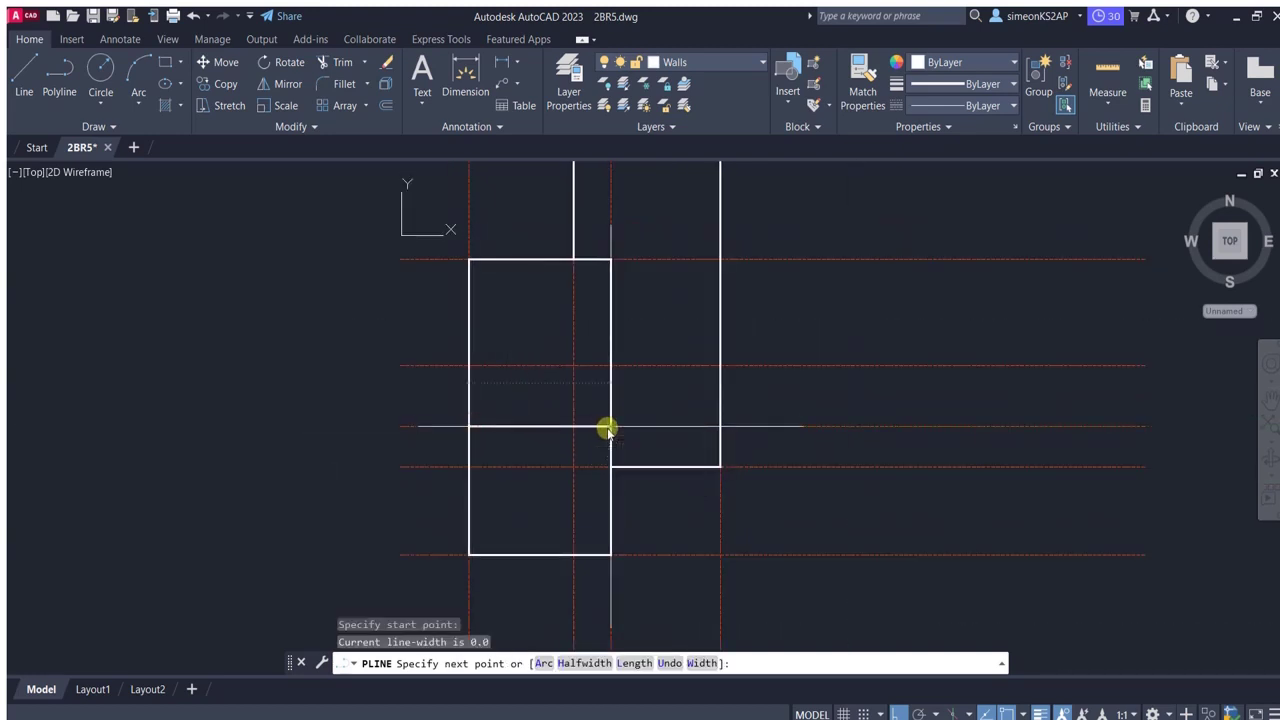
pyautogui.click(608, 428)
pyautogui.press('Escape')
# Draw a second horizontal dividing wall across to the outline's edge.
pyautogui.press('Return')
pyautogui.click(469, 365)
pyautogui.click(611, 365)
pyautogui.press('Escape')
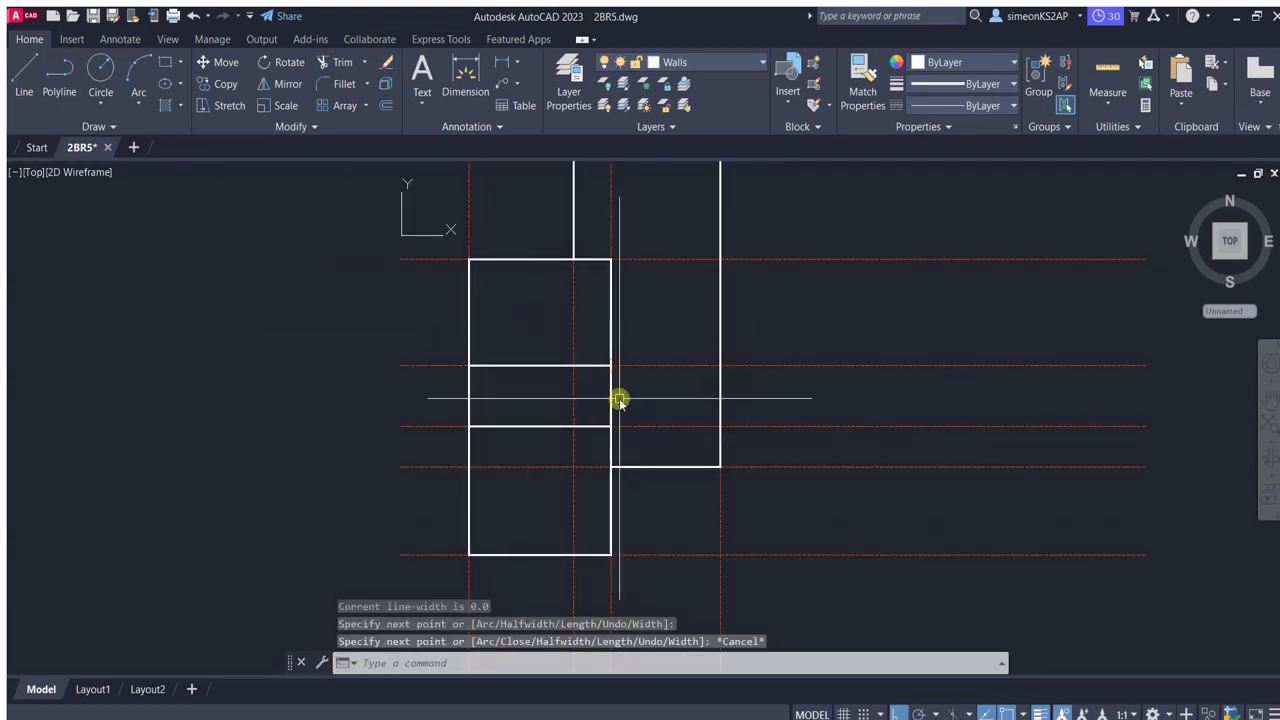
pyautogui.scroll(-2, 620, 378)
pyautogui.scroll(2, 630, 360)
pyautogui.scroll(-2, 660, 380)
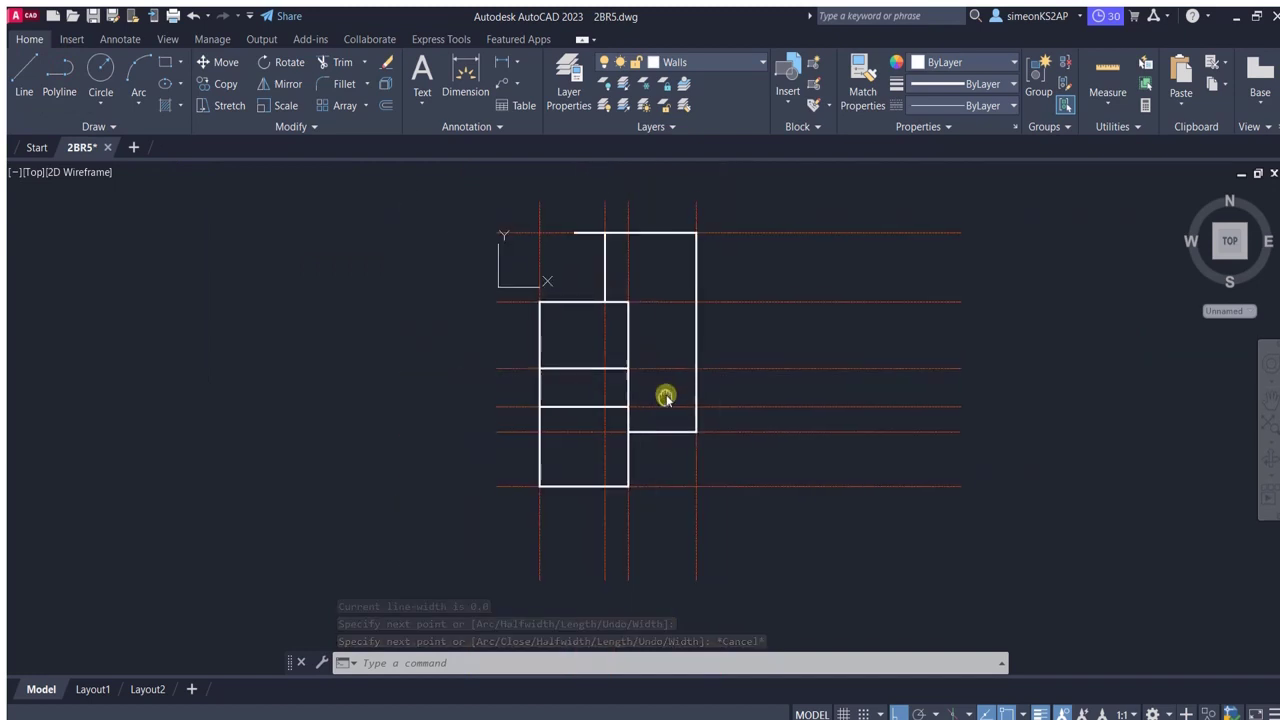
pyautogui.scroll(2, 696, 437)
pyautogui.scroll(-2, 620, 368)
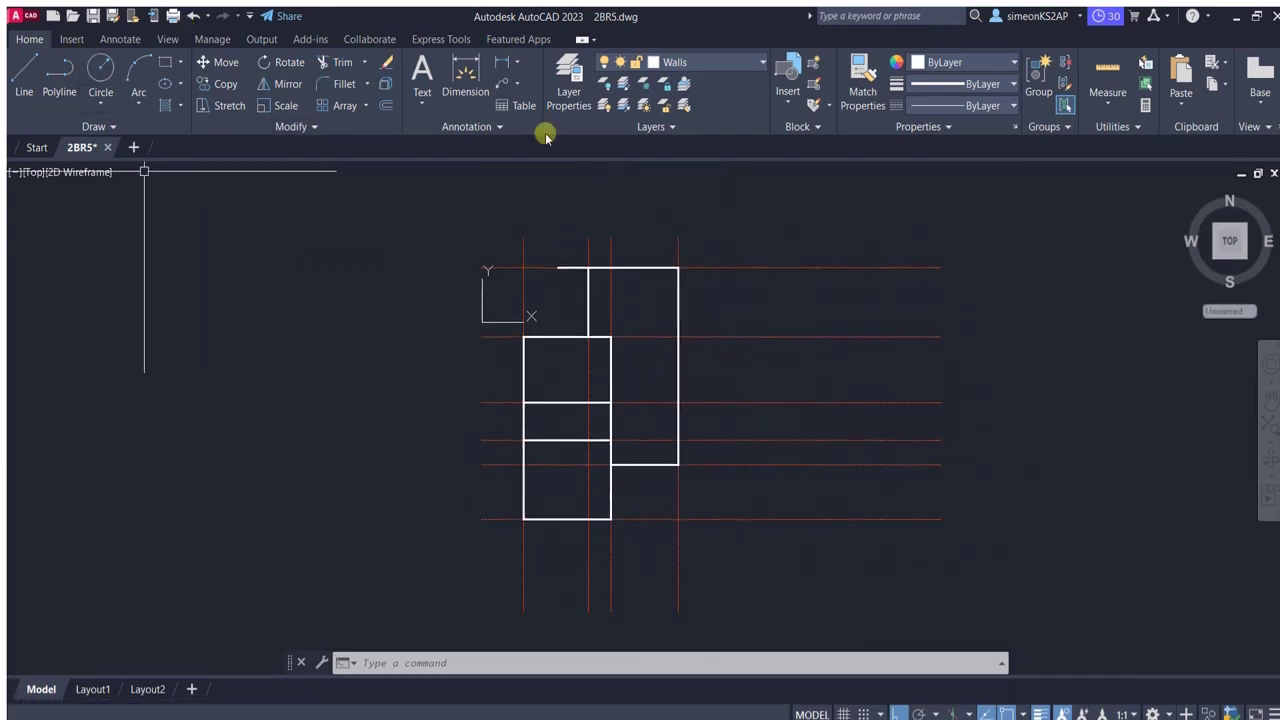
# Offset two wall lines by 10 to create double-line walls.
pyautogui.click(385, 105)
pyautogui.write('10')
pyautogui.press('Return')
pyautogui.scroll(2, 737, 223)
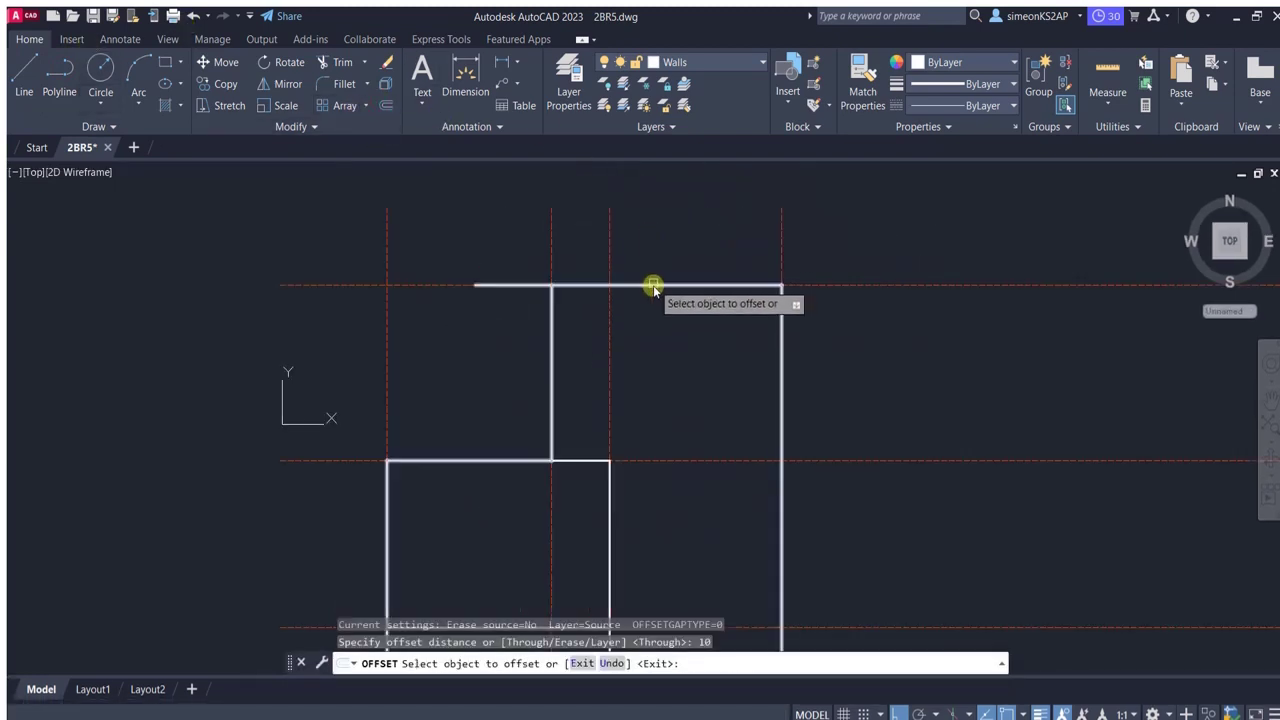
pyautogui.click(654, 286)
pyautogui.click(674, 309)
pyautogui.scroll(-1, 667, 350)
pyautogui.scroll(2, 660, 384)
pyautogui.scroll(-1, 757, 331)
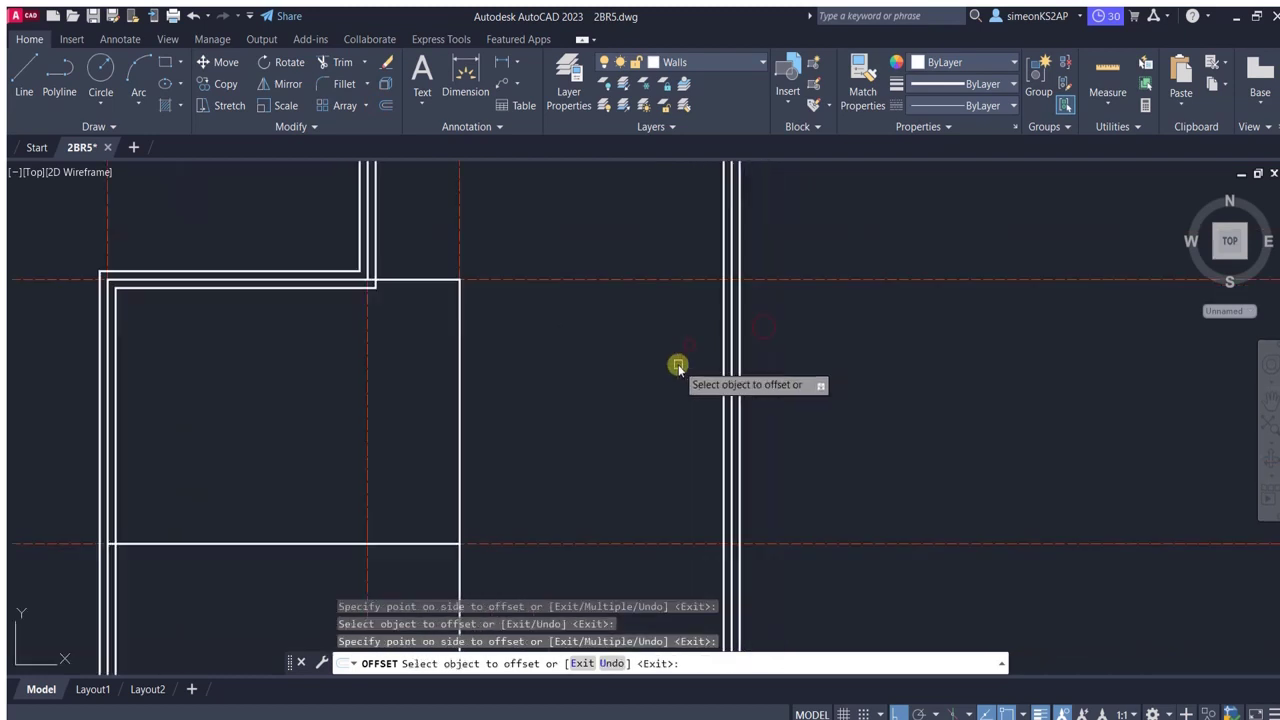
pyautogui.scroll(-1, 677, 366)
pyautogui.click(634, 337)
pyautogui.click(516, 320)
pyautogui.scroll(-1, 597, 198)
pyautogui.scroll(1, 529, 398)
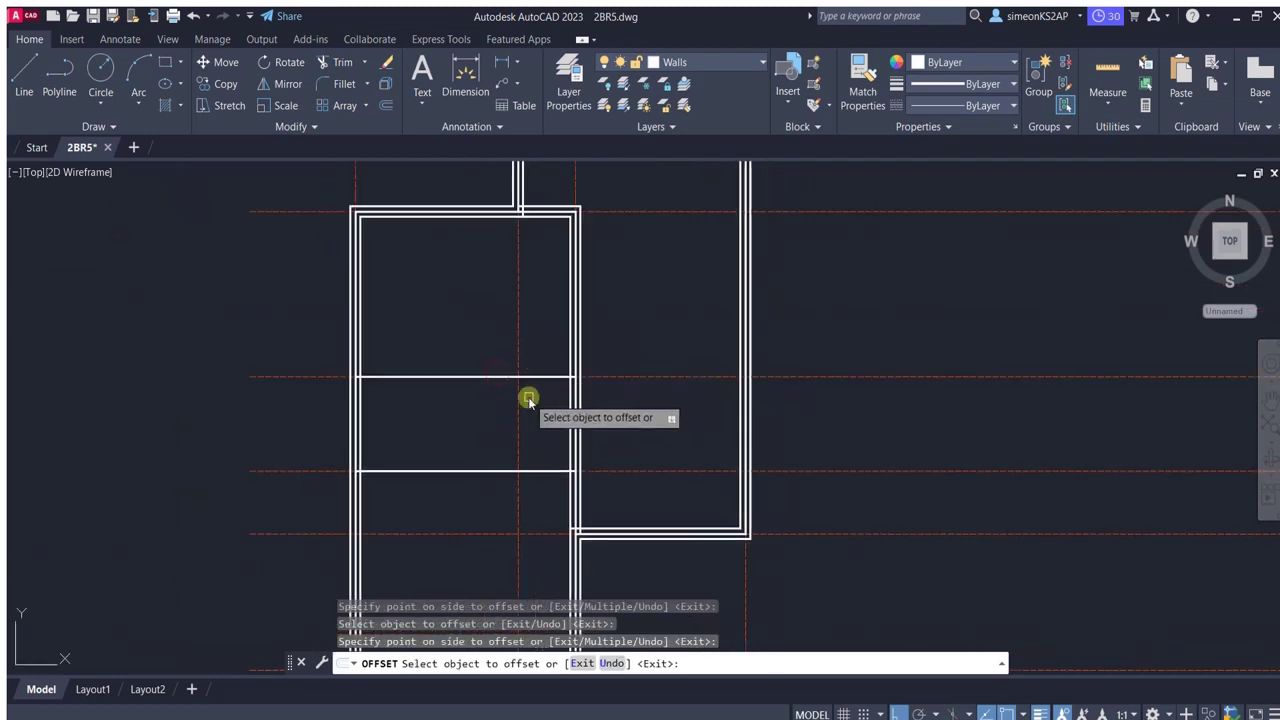
pyautogui.scroll(-3, 557, 343)
# Undo the last offset line, then offset two interior wall lines 7.5 into the rooms.
pyautogui.rightClick(686, 252)
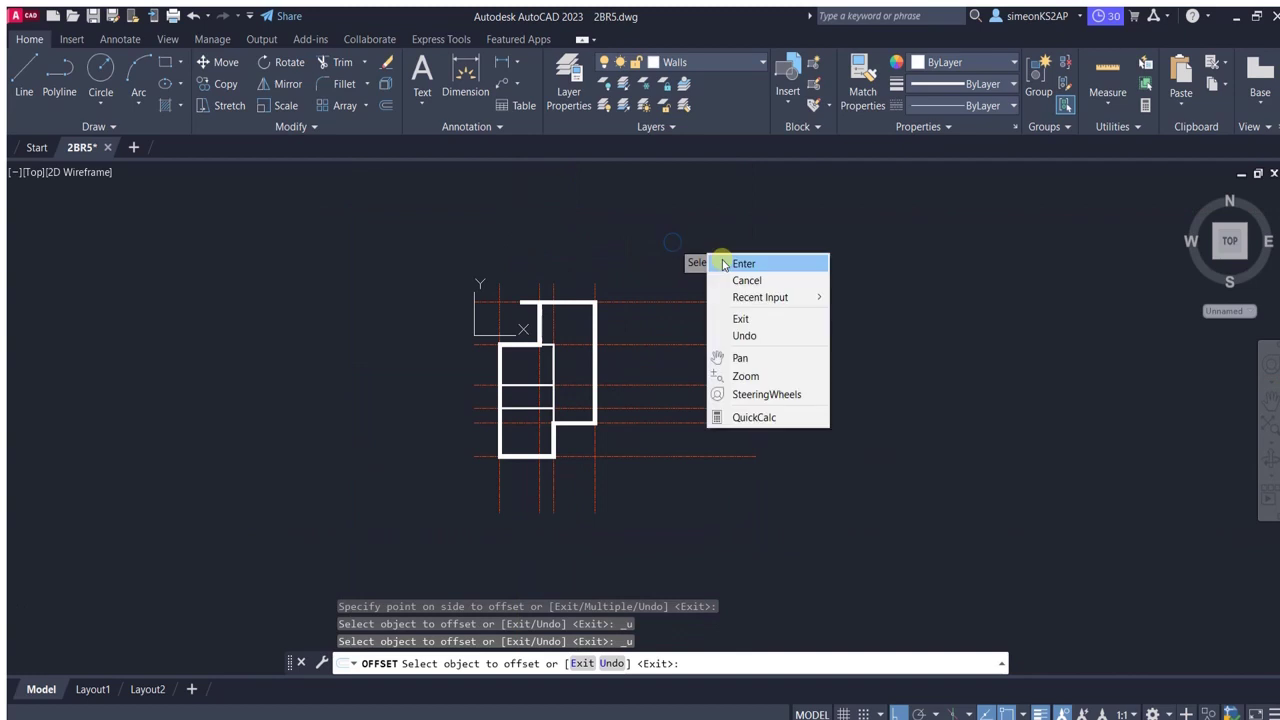
pyautogui.click(743, 334)
pyautogui.press('Escape')
pyautogui.click(386, 107)
pyautogui.write('7.')
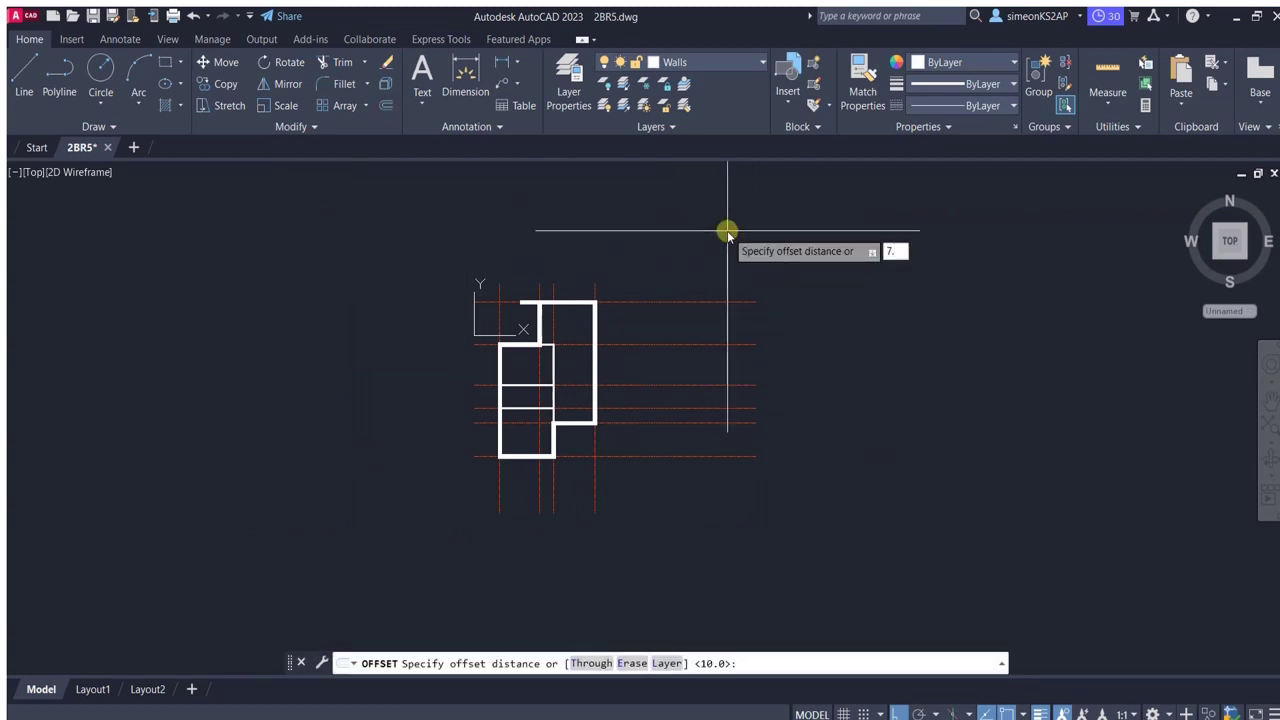
pyautogui.write('5')
pyautogui.press('Return')
pyautogui.scroll(5, 606, 400)
pyautogui.click(606, 372)
pyautogui.click(636, 394)
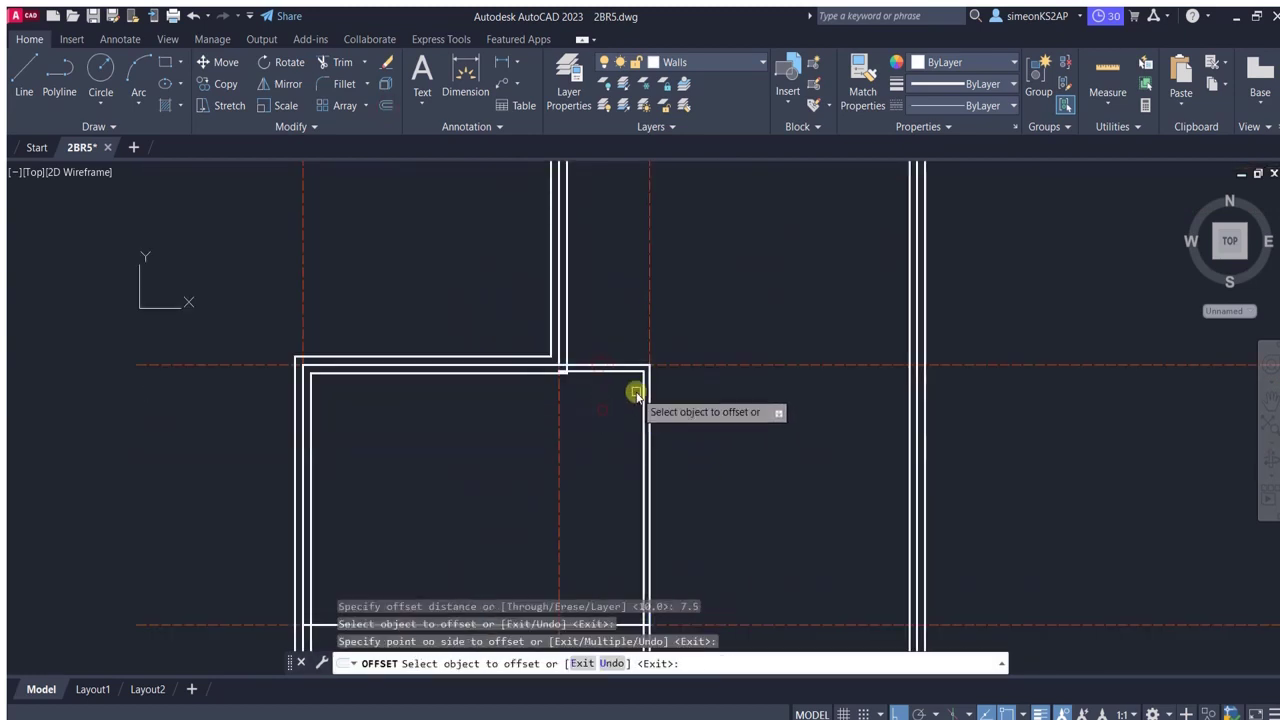
pyautogui.moveTo(640, 297); pyautogui.dragTo(583, 420, button='middle')
pyautogui.click(634, 358)
pyautogui.click(636, 440)
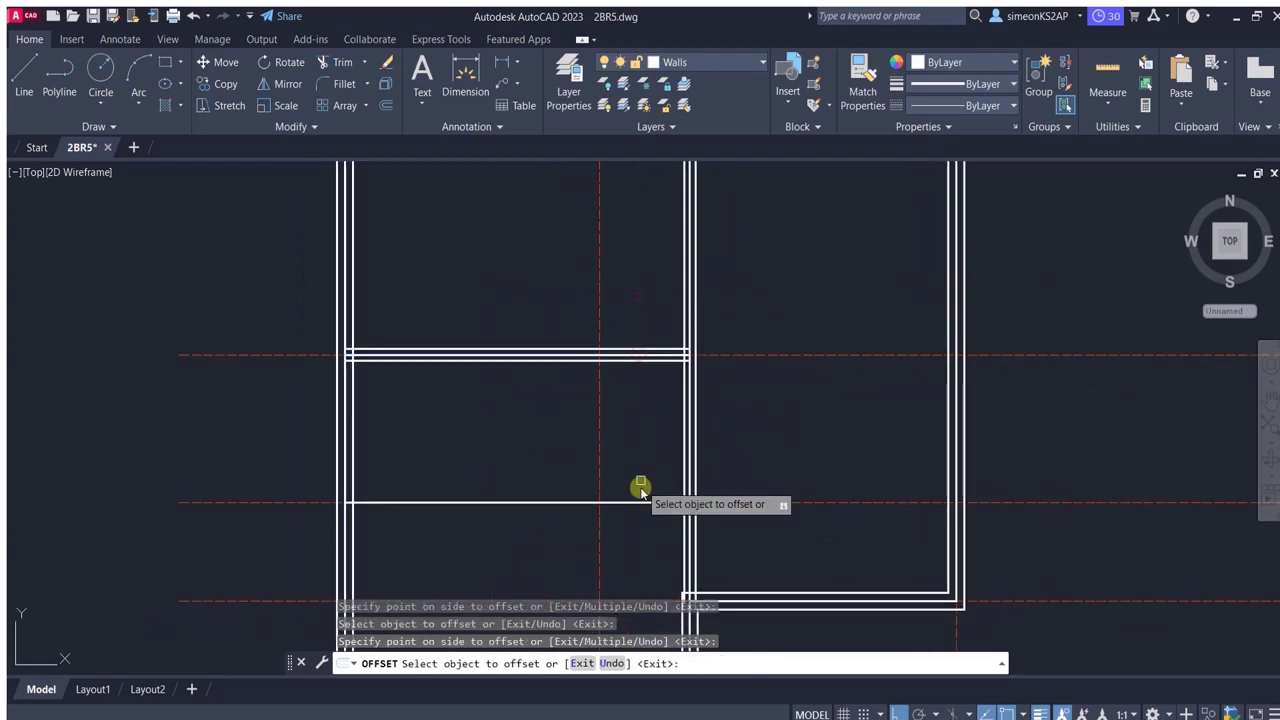
pyautogui.scroll(-5, 644, 455)
pyautogui.press('Escape')
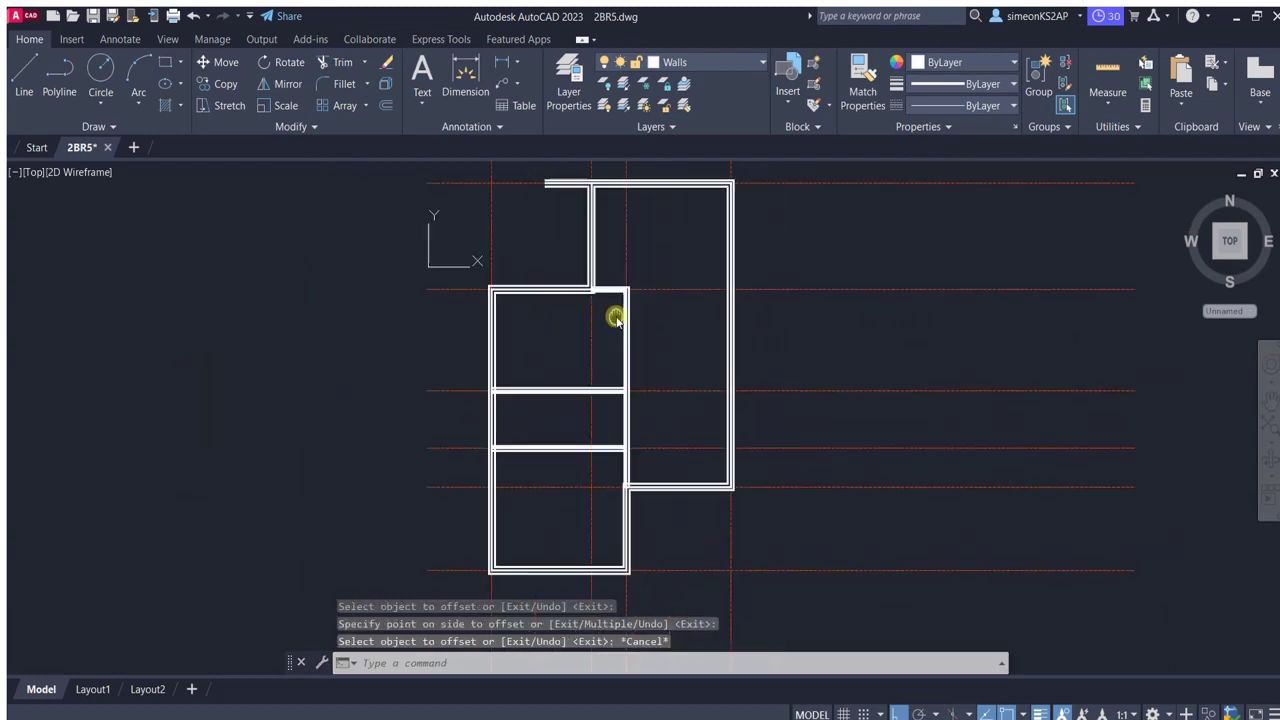
# Delete the stray wall line at the lower junction.
pyautogui.scroll(4, 463, 297)
pyautogui.scroll(-3, 576, 253)
pyautogui.scroll(3, 576, 253)
pyautogui.scroll(-2, 543, 294)
pyautogui.click(660, 425)
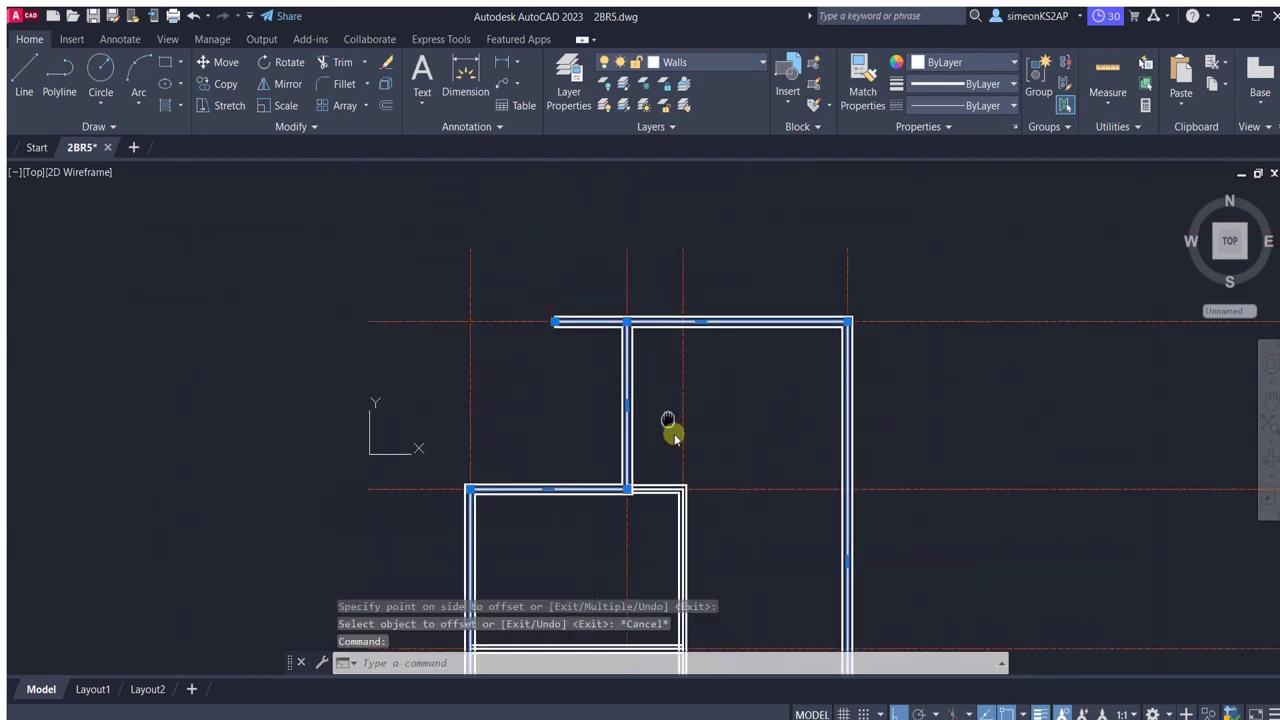
pyautogui.press('Delete')
# Delete the extra horizontal wall line and another stray wall line.
pyautogui.scroll(2, 650, 403)
pyautogui.scroll(1, 650, 403)
pyautogui.scroll(-3, 591, 400)
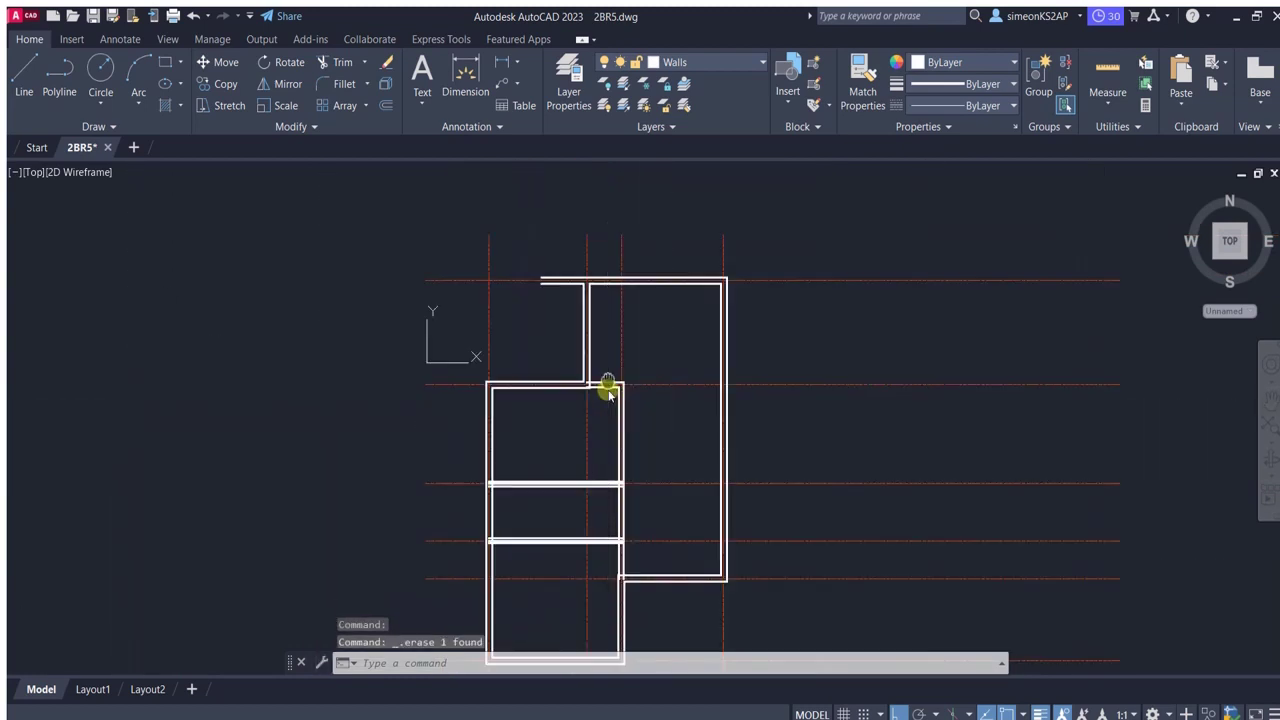
pyautogui.scroll(3, 608, 386)
pyautogui.click(597, 307)
pyautogui.press('Delete')
pyautogui.scroll(-2, 597, 307)
pyautogui.scroll(2, 594, 383)
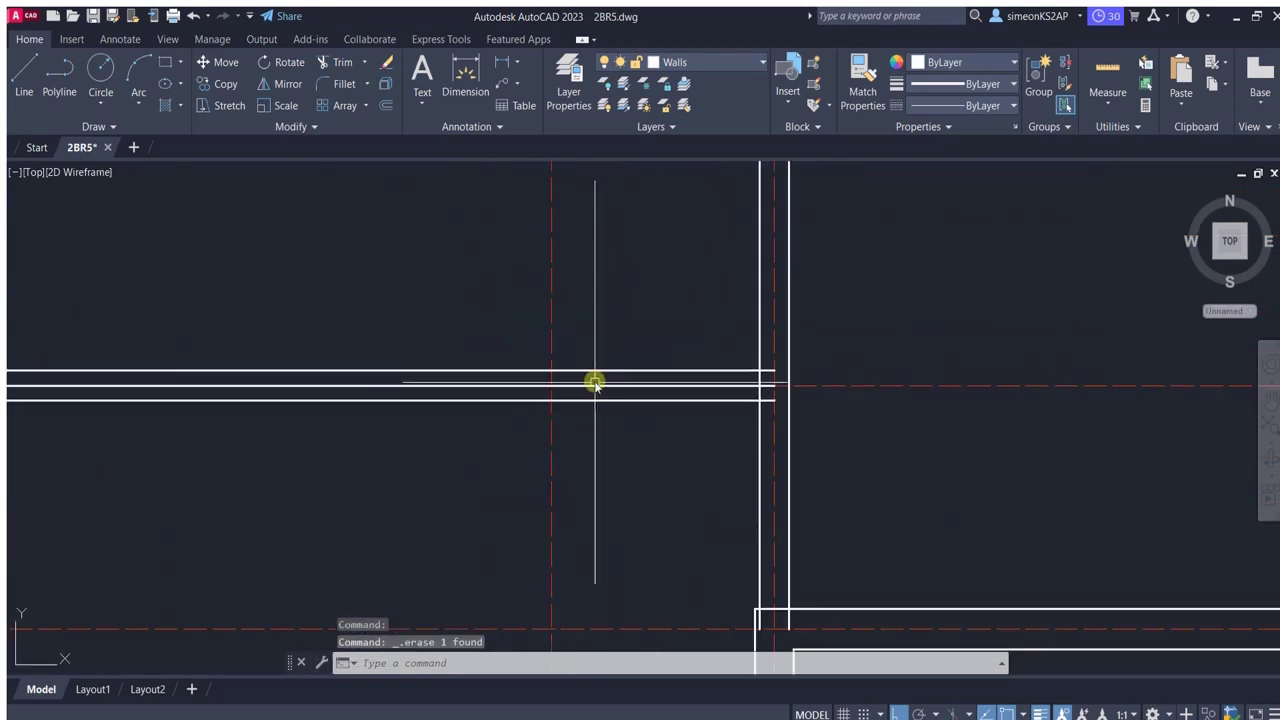
pyautogui.press('Delete')
pyautogui.scroll(-2, 594, 368)
pyautogui.scroll(2, 703, 389)
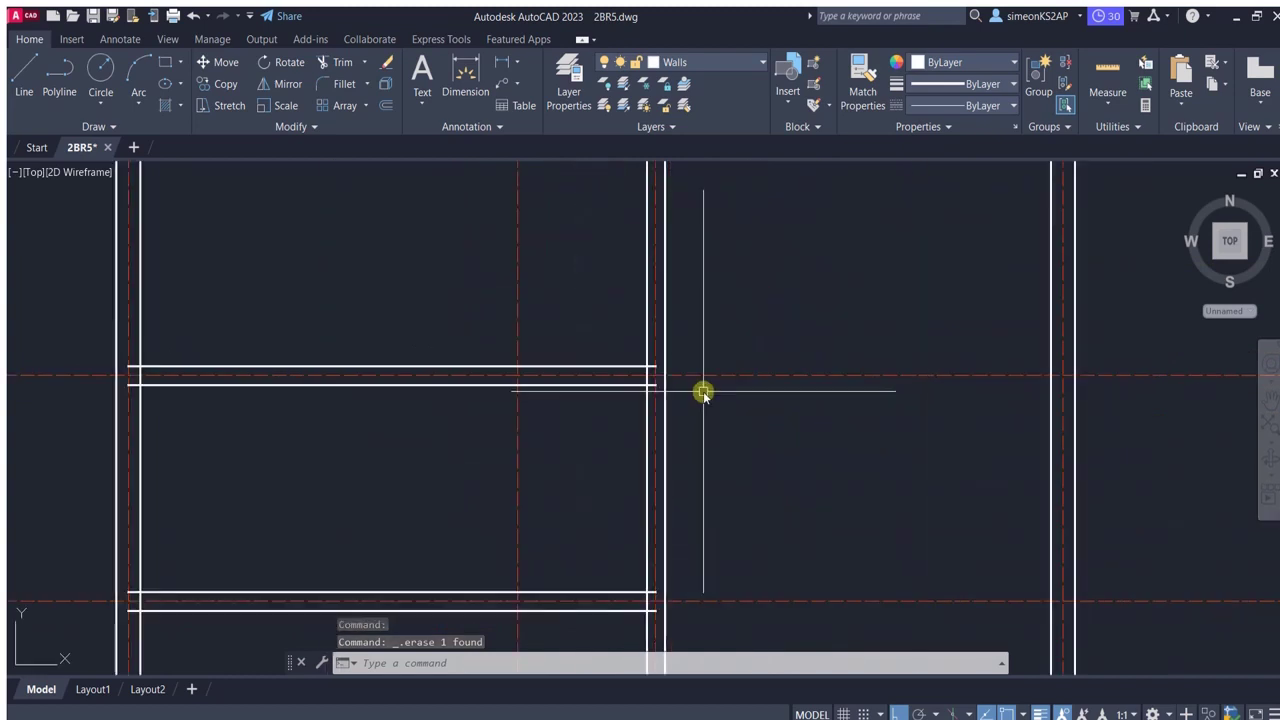
pyautogui.scroll(-2, 647, 372)
pyautogui.moveTo(649, 374); pyautogui.dragTo(606, 354, button='middle')
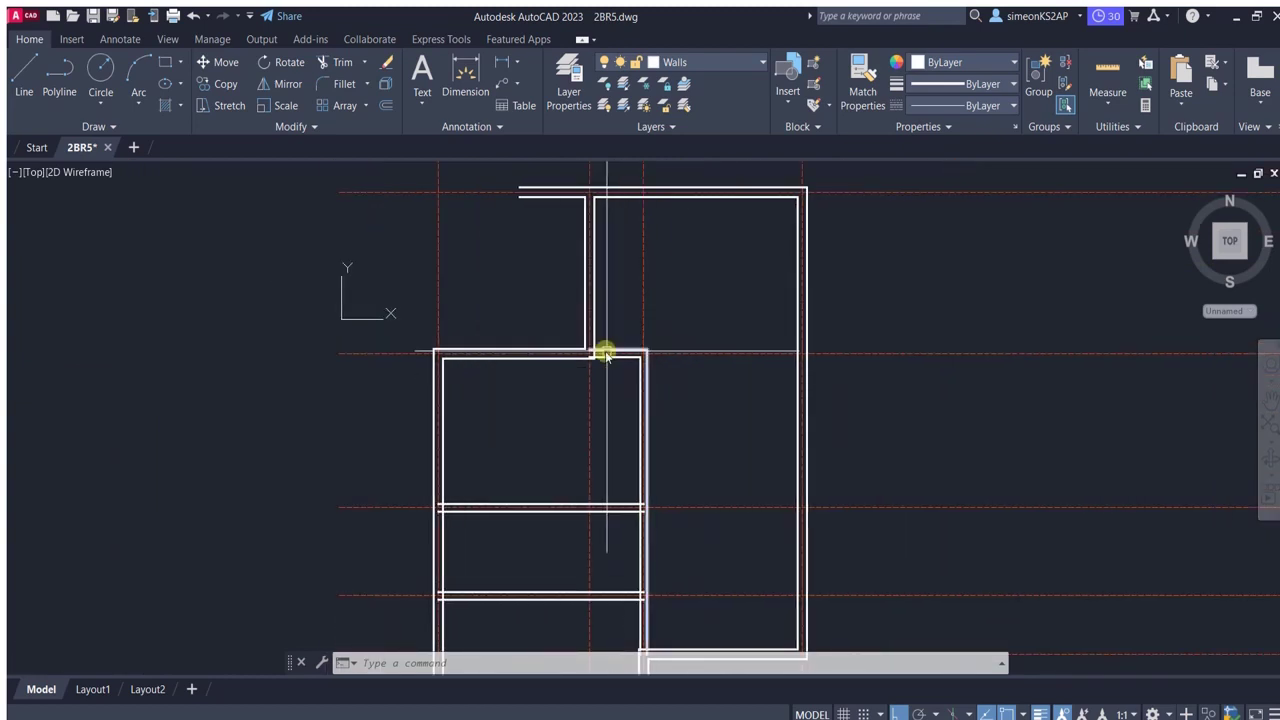
pyautogui.scroll(2, 610, 360)
pyautogui.scroll(-4, 614, 360)
pyautogui.scroll(3, 610, 345)
# Start a polyline and then a trim at a wall corner, cancelling both.
pyautogui.click(59, 75)
pyautogui.scroll(2, 509, 229)
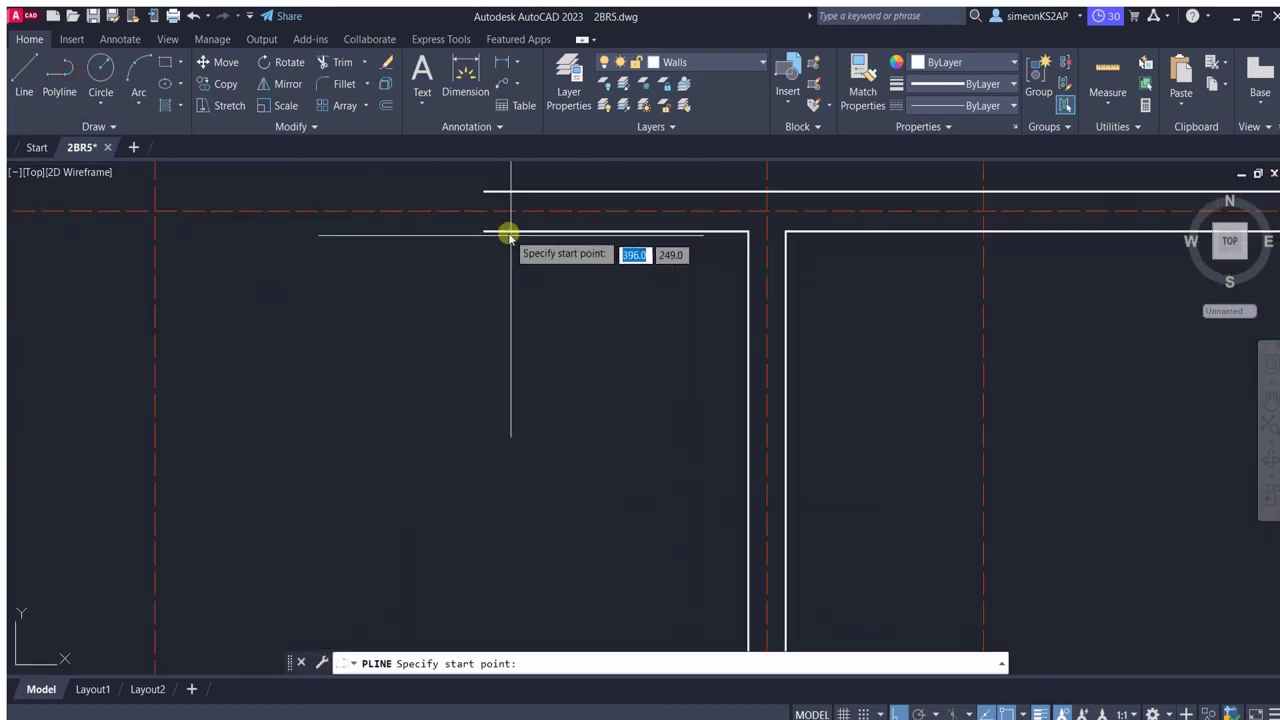
pyautogui.click(486, 196)
pyautogui.press('Escape')
pyautogui.scroll(-3, 660, 320)
pyautogui.scroll(3, 608, 297)
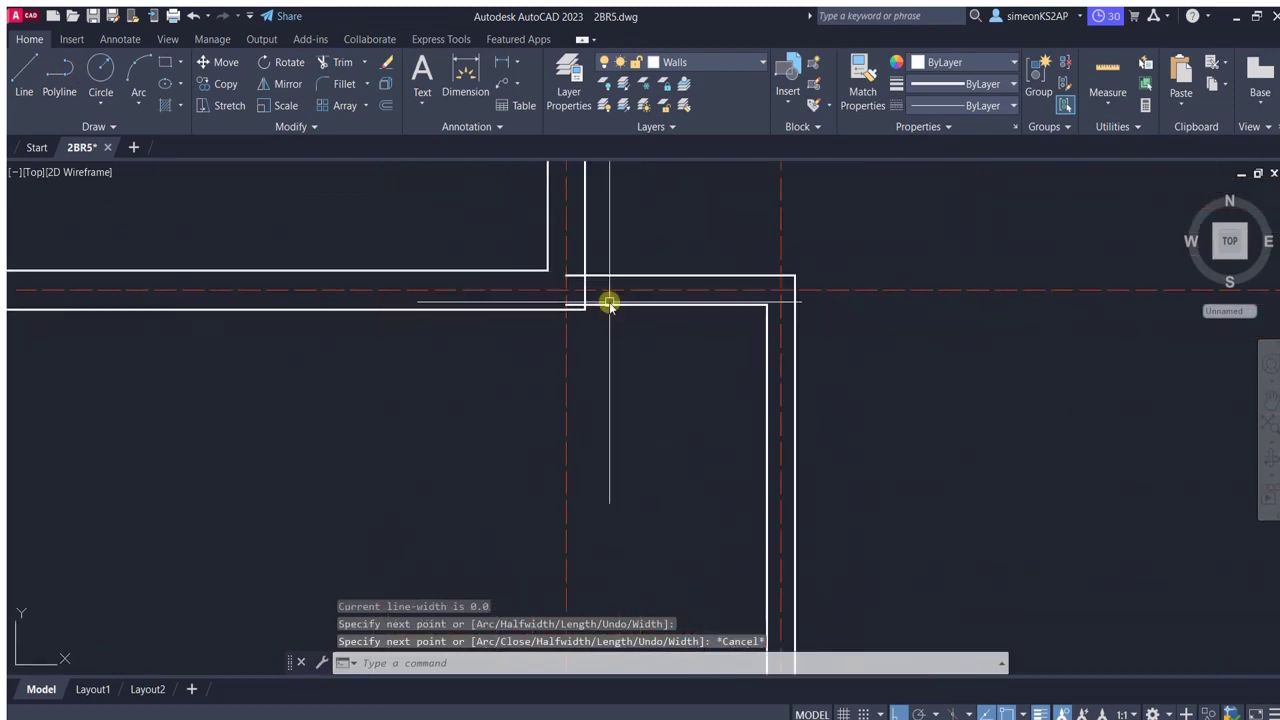
pyautogui.scroll(2, 593, 282)
pyautogui.write('tr')
pyautogui.press('Return')
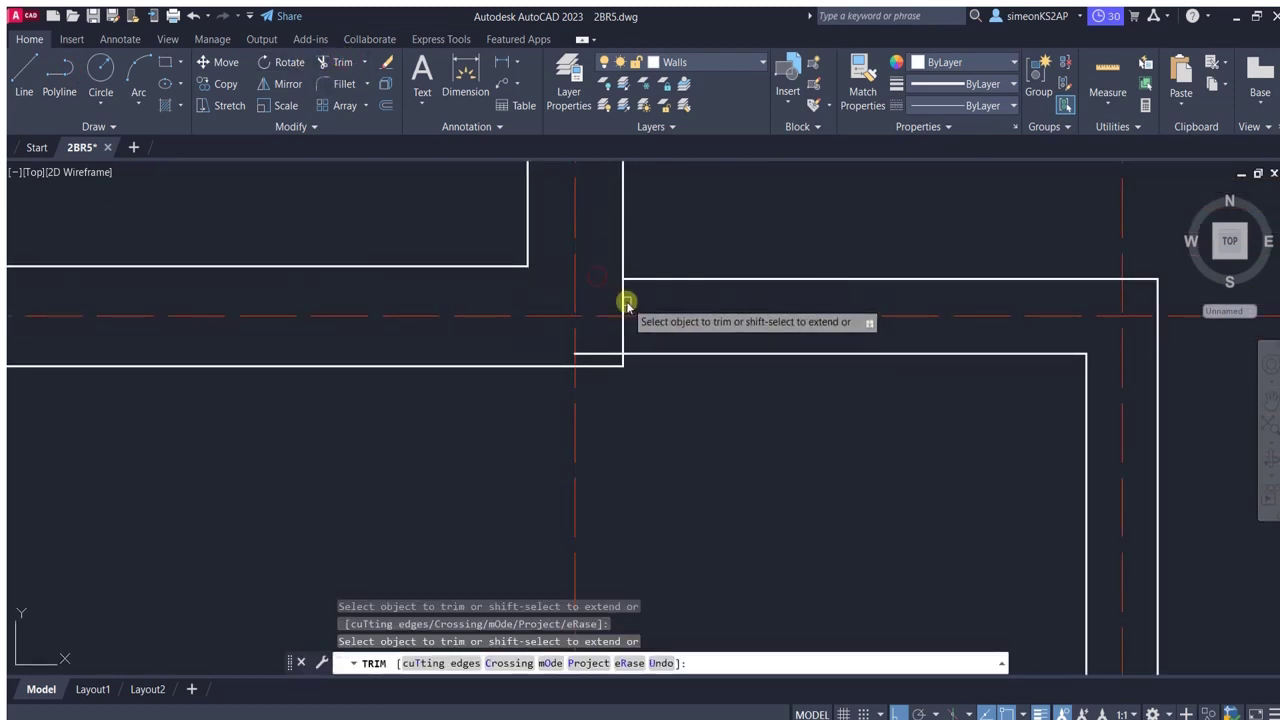
pyautogui.press('Escape')
# Turn off the Grids layer by picking one of the red grid lines.
pyautogui.click(604, 83)
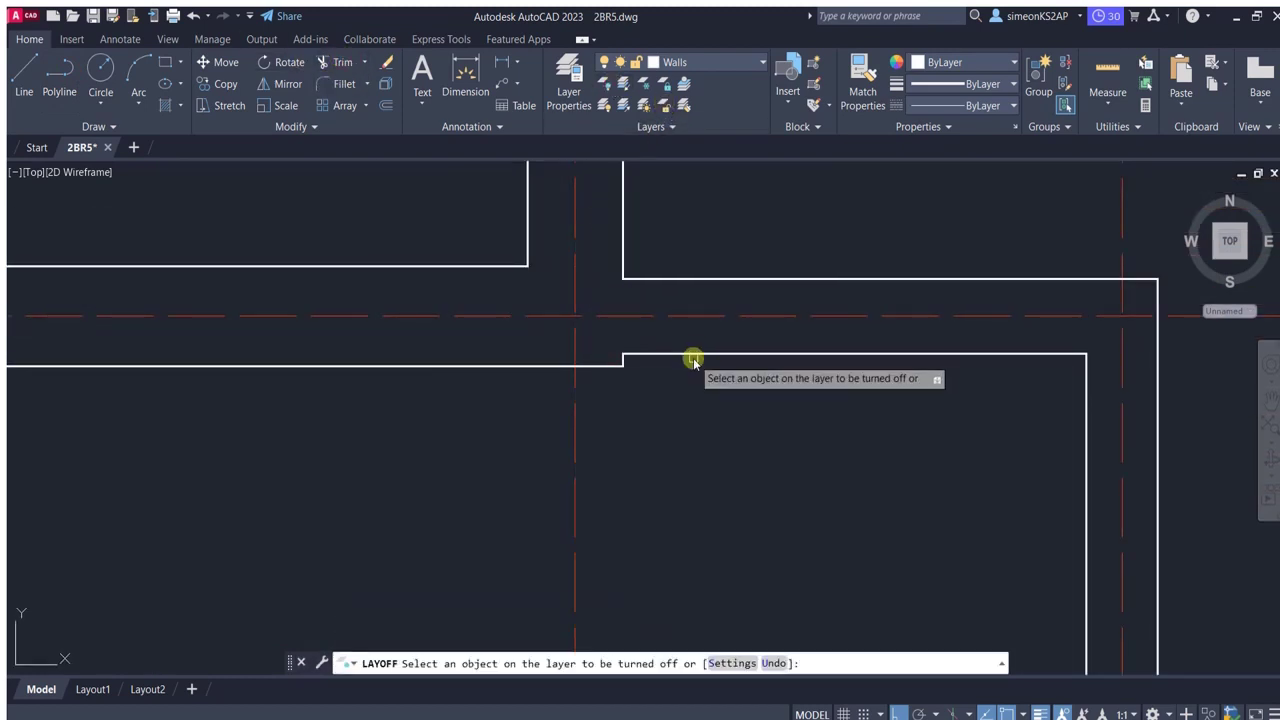
pyautogui.click(680, 316)
pyautogui.scroll(-2, 634, 420)
pyautogui.scroll(2, 647, 262)
pyautogui.press('Escape')
# Fence-trim the overlapping wall lines crossing at the first junctions.
pyautogui.write('tr')
pyautogui.press('Return')
pyautogui.scroll(2, 372, 312)
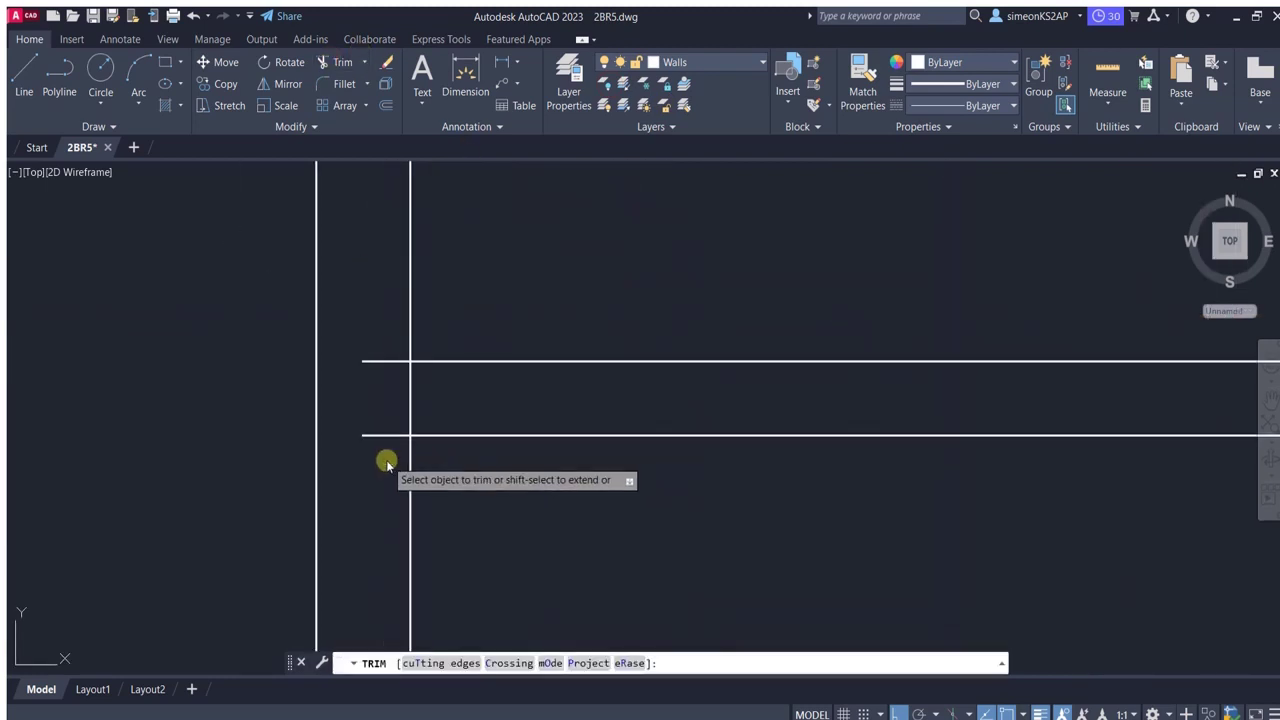
pyautogui.moveTo(383, 457)
pyautogui.mouseDown()
pyautogui.moveTo(680, 369)
pyautogui.moveTo(671, 320)
pyautogui.mouseUp()
pyautogui.scroll(-1, 775, 405)
pyautogui.scroll(-2, 671, 320)
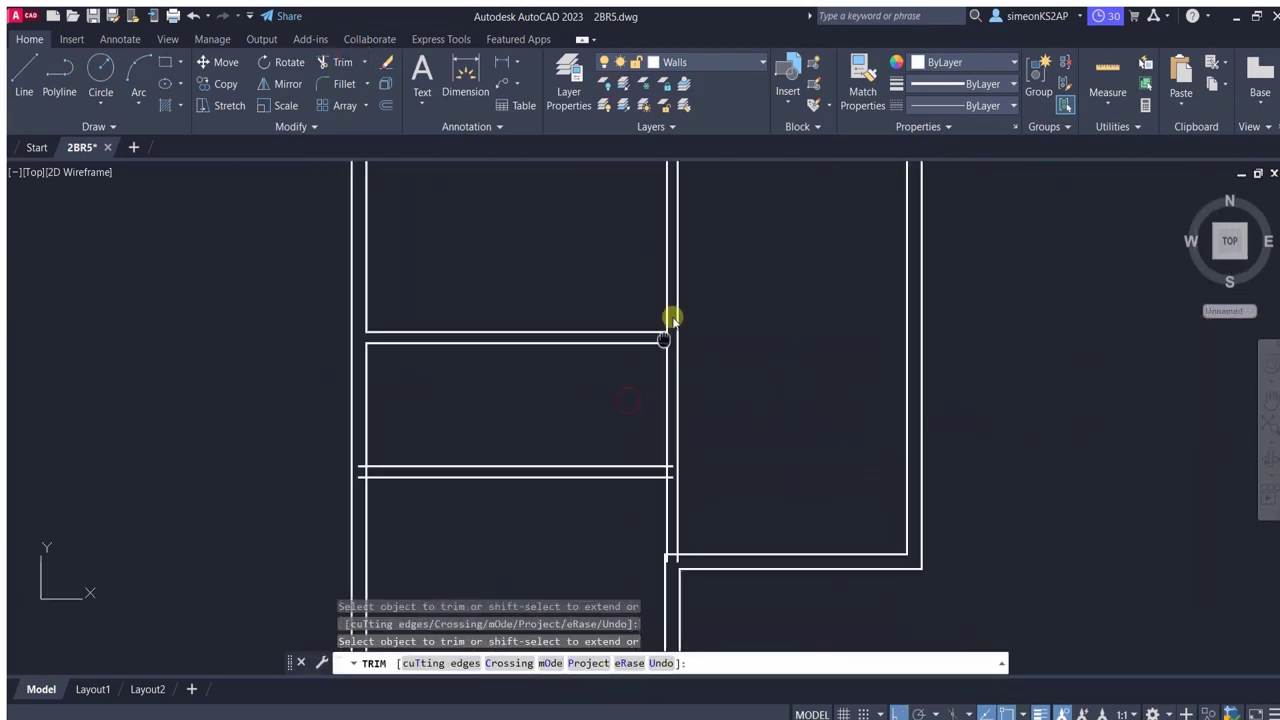
pyautogui.scroll(2, 671, 320)
pyautogui.moveTo(657, 251); pyautogui.dragTo(693, 253)
# Fence-trim the remaining overlapping wall lines at the corner.
pyautogui.scroll(-2, 693, 253)
pyautogui.scroll(3, 575, 352)
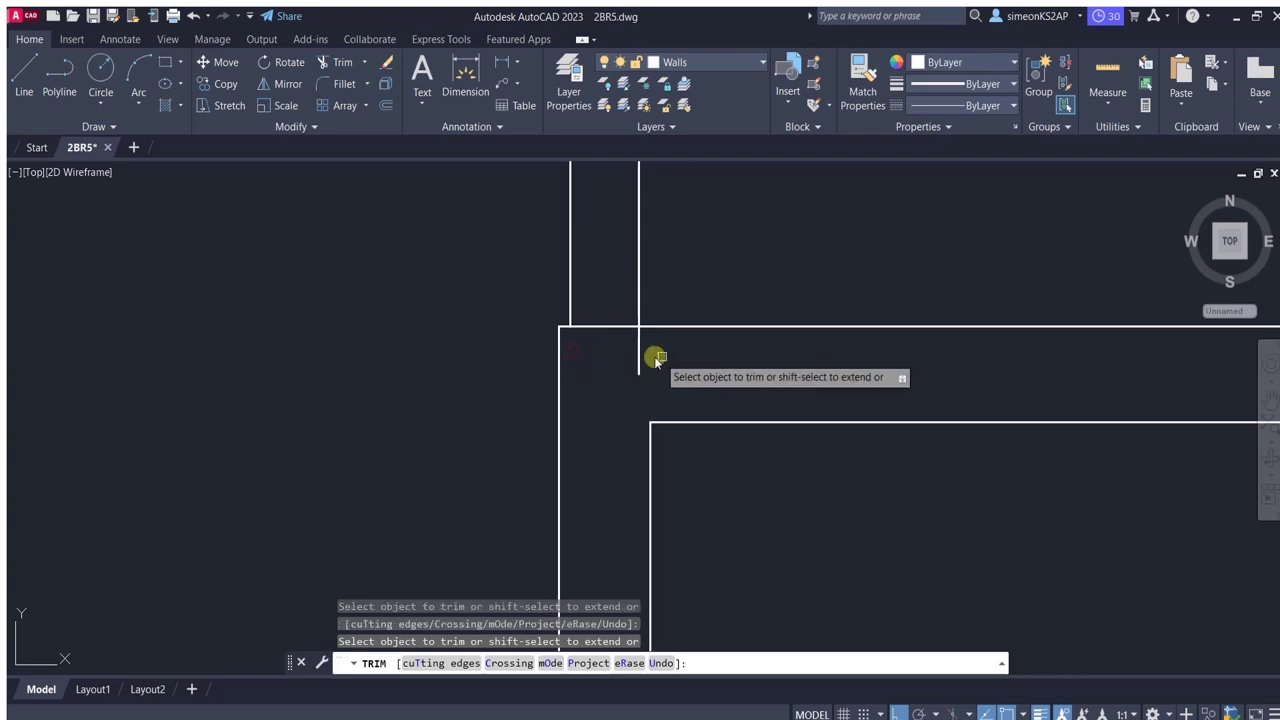
pyautogui.scroll(-3, 607, 340)
pyautogui.scroll(3, 563, 277)
pyautogui.moveTo(429, 300); pyautogui.dragTo(651, 343)
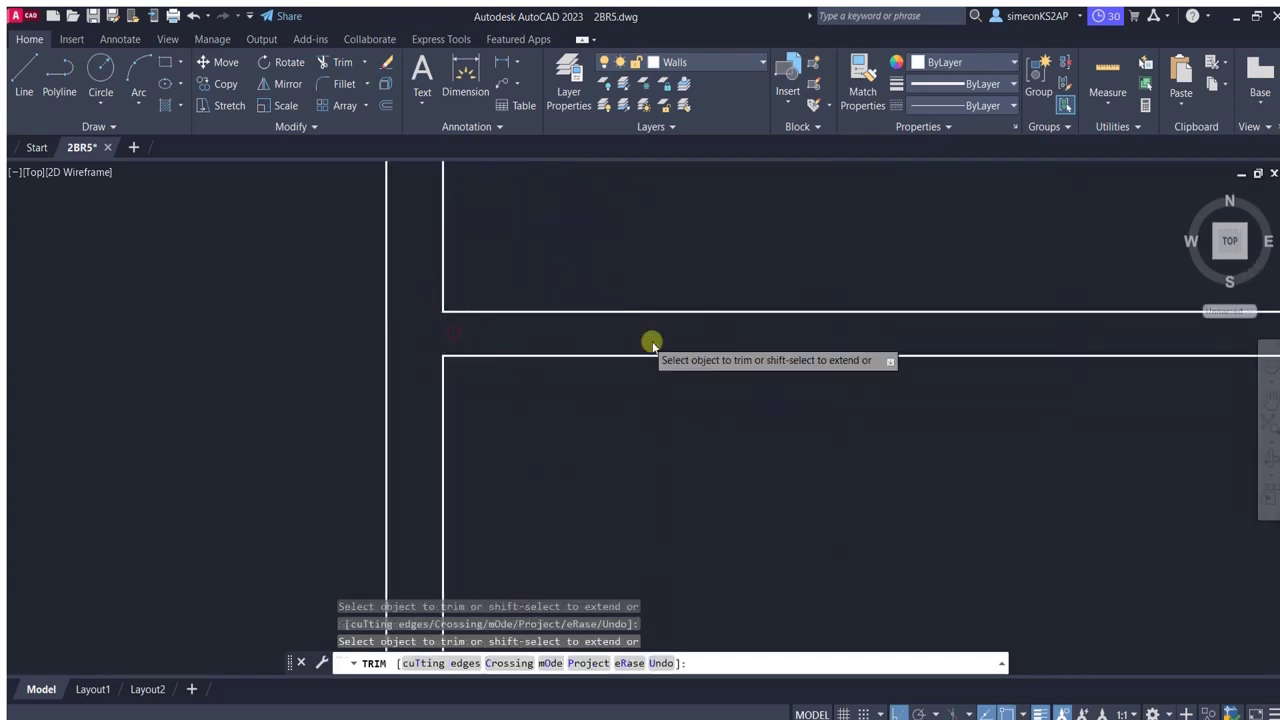
pyautogui.scroll(-3, 730, 408)
pyautogui.scroll(3, 730, 408)
pyautogui.scroll(-3, 700, 346)
pyautogui.press('Escape')
pyautogui.scroll(1, 651, 374)
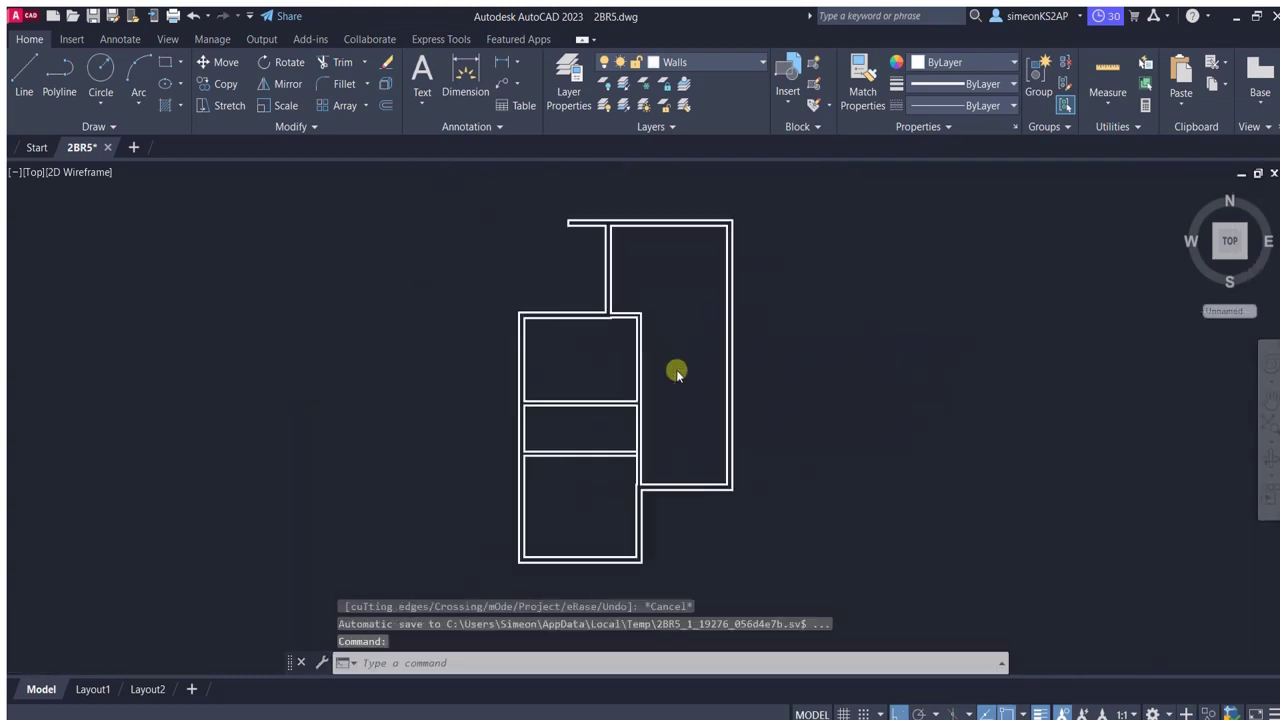
pyautogui.scroll(-1, 677, 371)
# Start a polyline on the middle-room wall line, then cancel it without drawing.
pyautogui.scroll(2, 708, 335)
pyautogui.click(59, 80)
pyautogui.scroll(3, 537, 425)
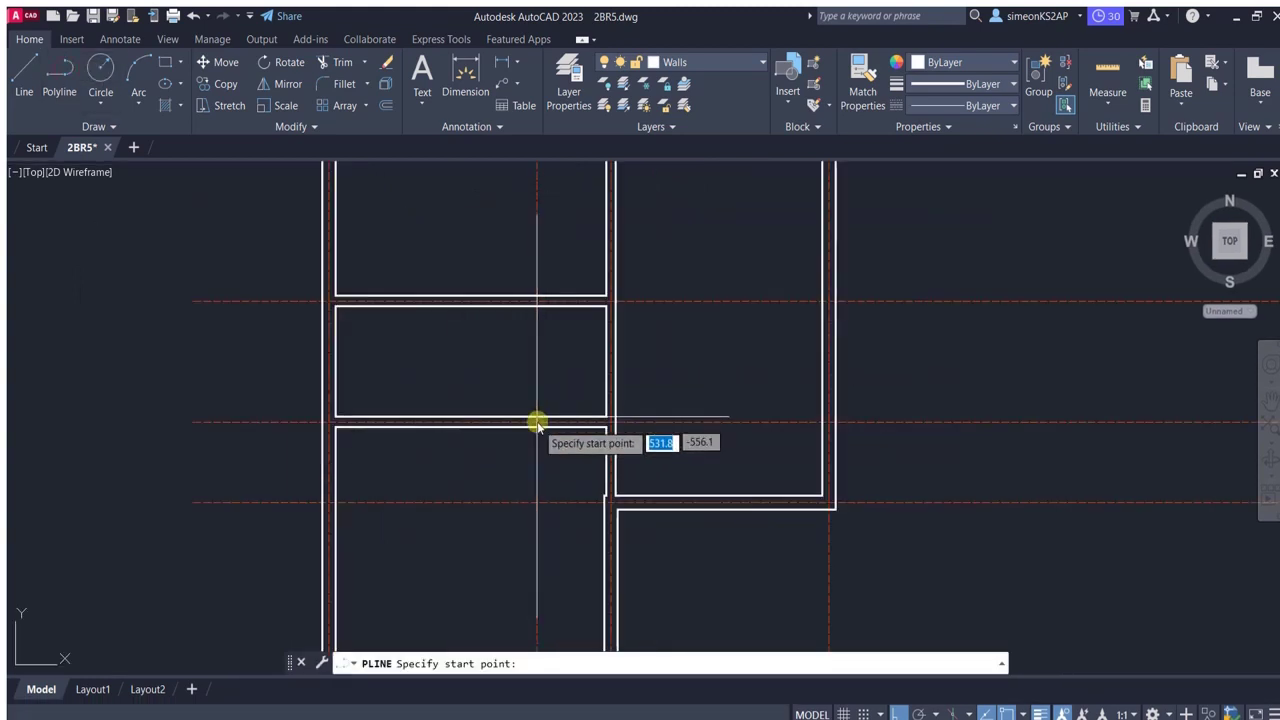
pyautogui.scroll(2, 536, 418)
pyautogui.click(536, 418)
pyautogui.scroll(2, 530, 380)
pyautogui.scroll(-2, 520, 335)
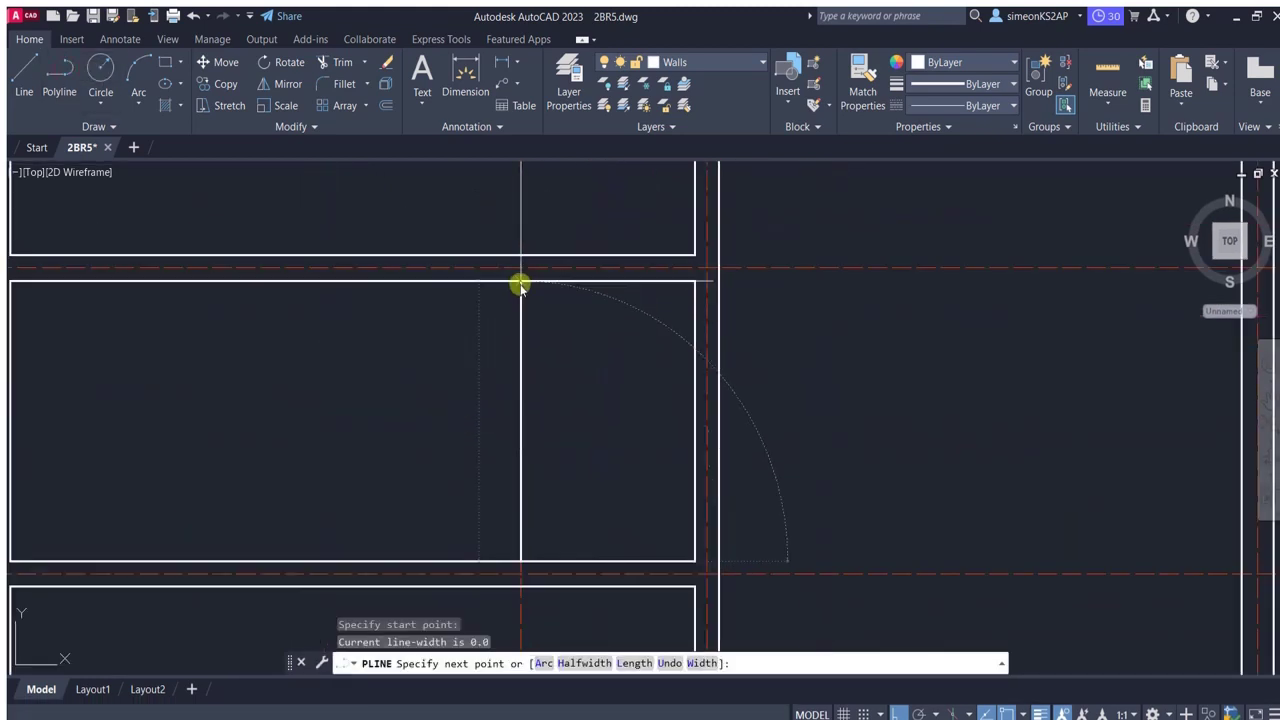
pyautogui.scroll(-2, 520, 285)
pyautogui.press('Escape')
# Offset the middle-room centre line 7.5 to both sides and delete the centre line.
pyautogui.write('o')
pyautogui.press('Return')
pyautogui.press('Return')
pyautogui.click(557, 335)
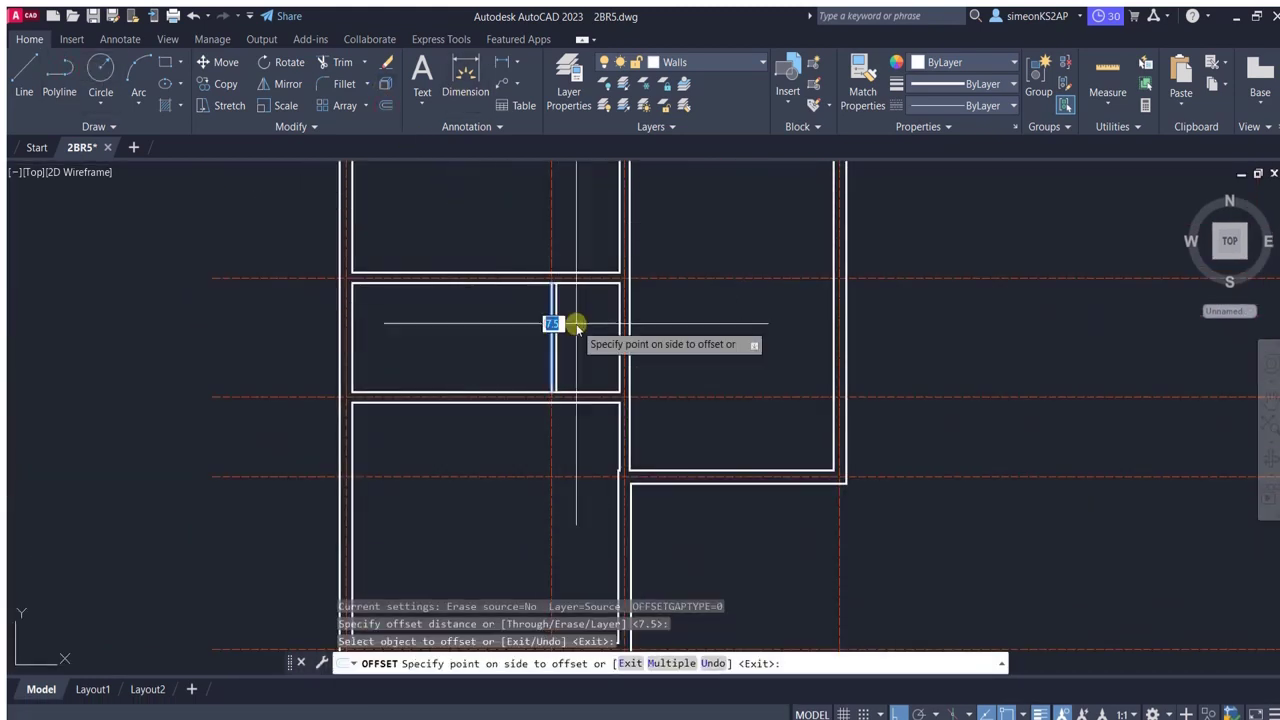
pyautogui.click(565, 312)
pyautogui.scroll(4, 563, 309)
pyautogui.click(537, 294)
pyautogui.press('Escape')
pyautogui.press('Delete')
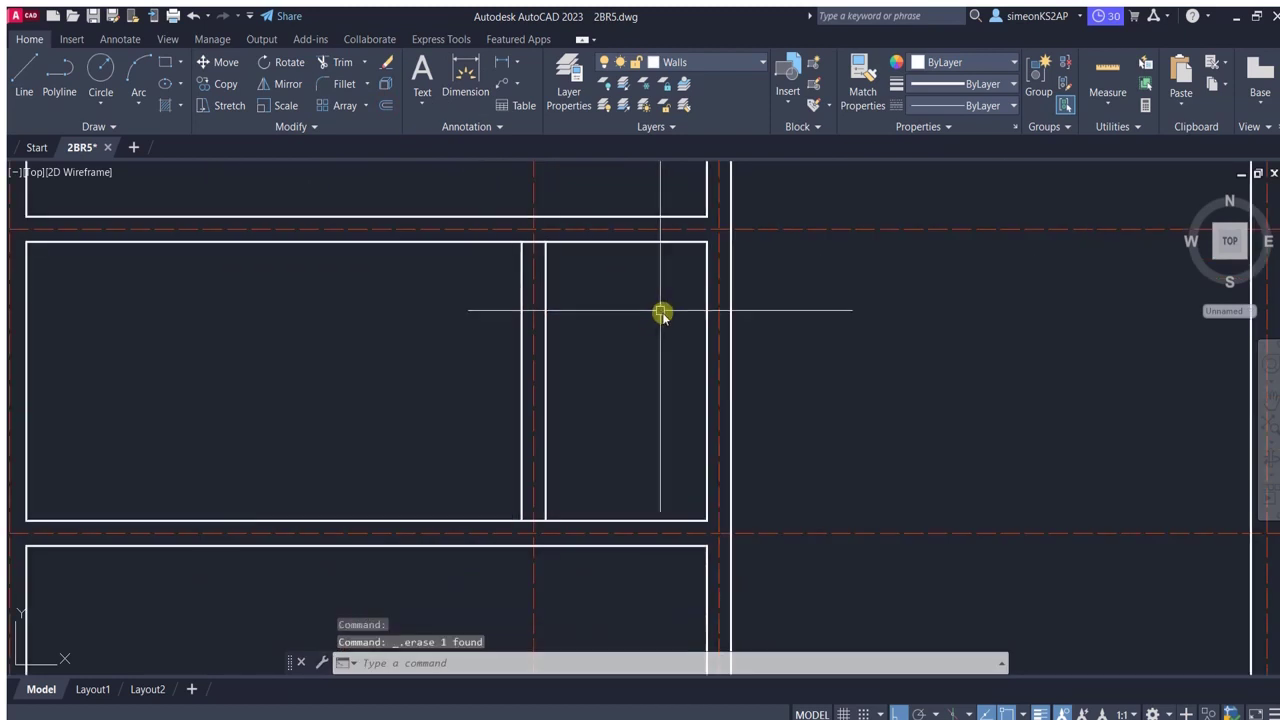
# Lock the centre-line layer and trim the wall line crossing the new partition.
pyautogui.moveTo(610, 275); pyautogui.dragTo(573, 371, button='middle')
pyautogui.click(667, 106)
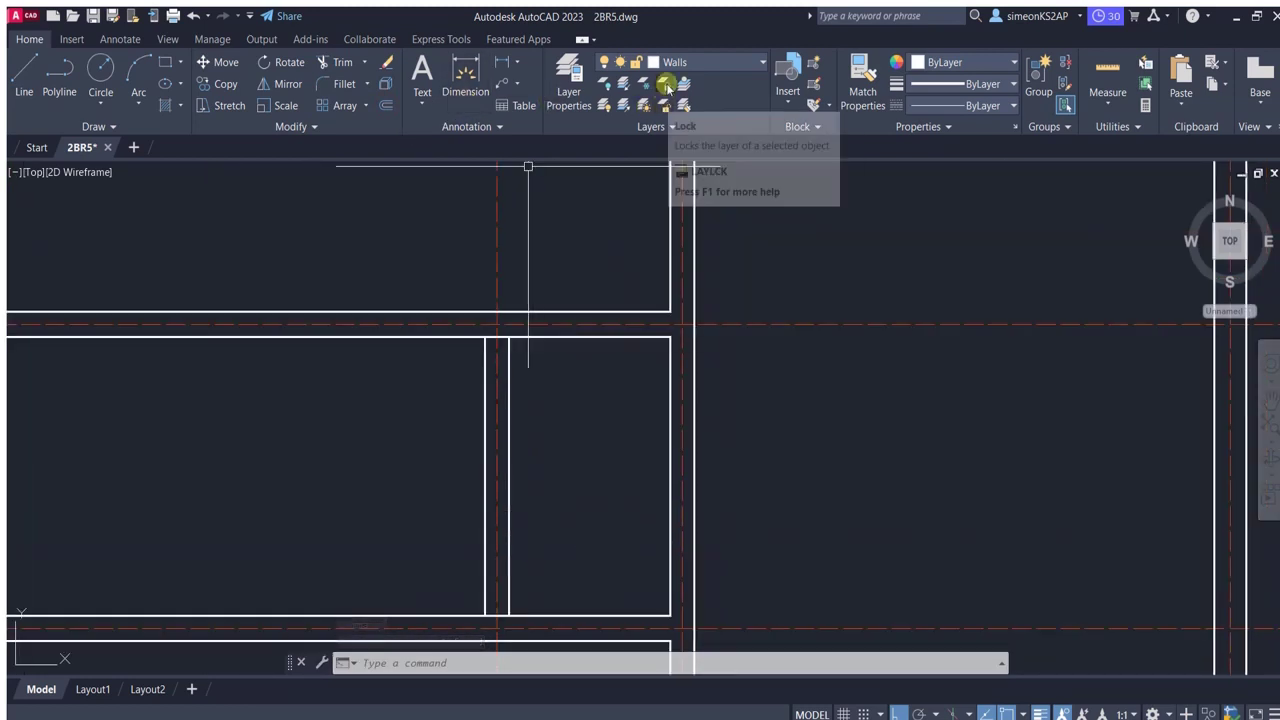
pyautogui.click(560, 328)
pyautogui.click(342, 62)
pyautogui.click(498, 336)
pyautogui.scroll(3, 531, 374)
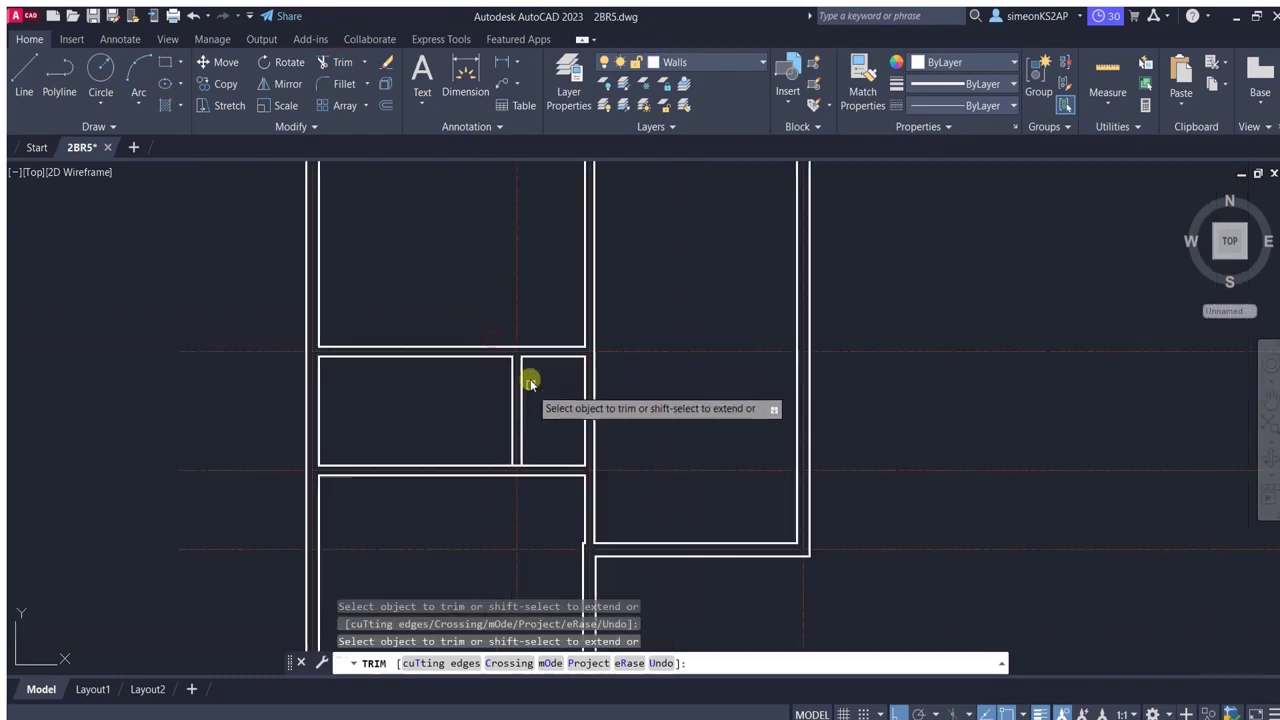
pyautogui.scroll(-3, 614, 326)
pyautogui.scroll(2, 603, 336)
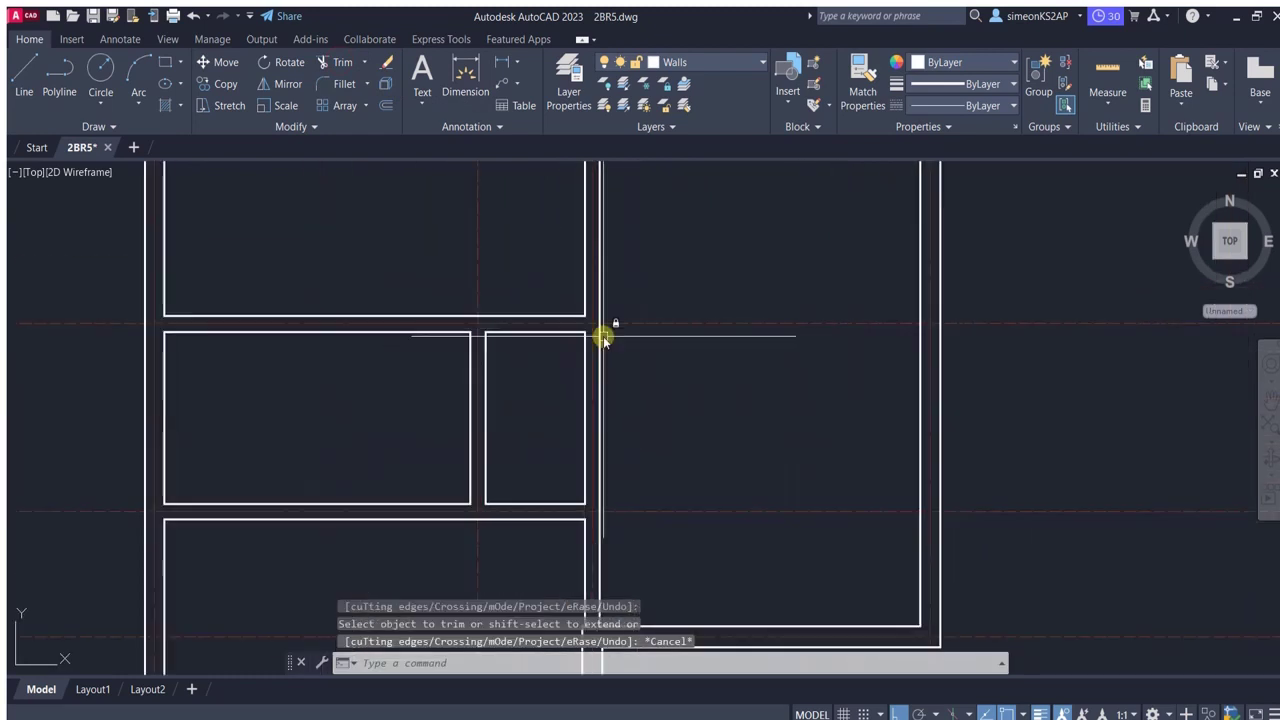
pyautogui.scroll(2, 531, 334)
pyautogui.scroll(-2, 593, 350)
pyautogui.press('Escape')
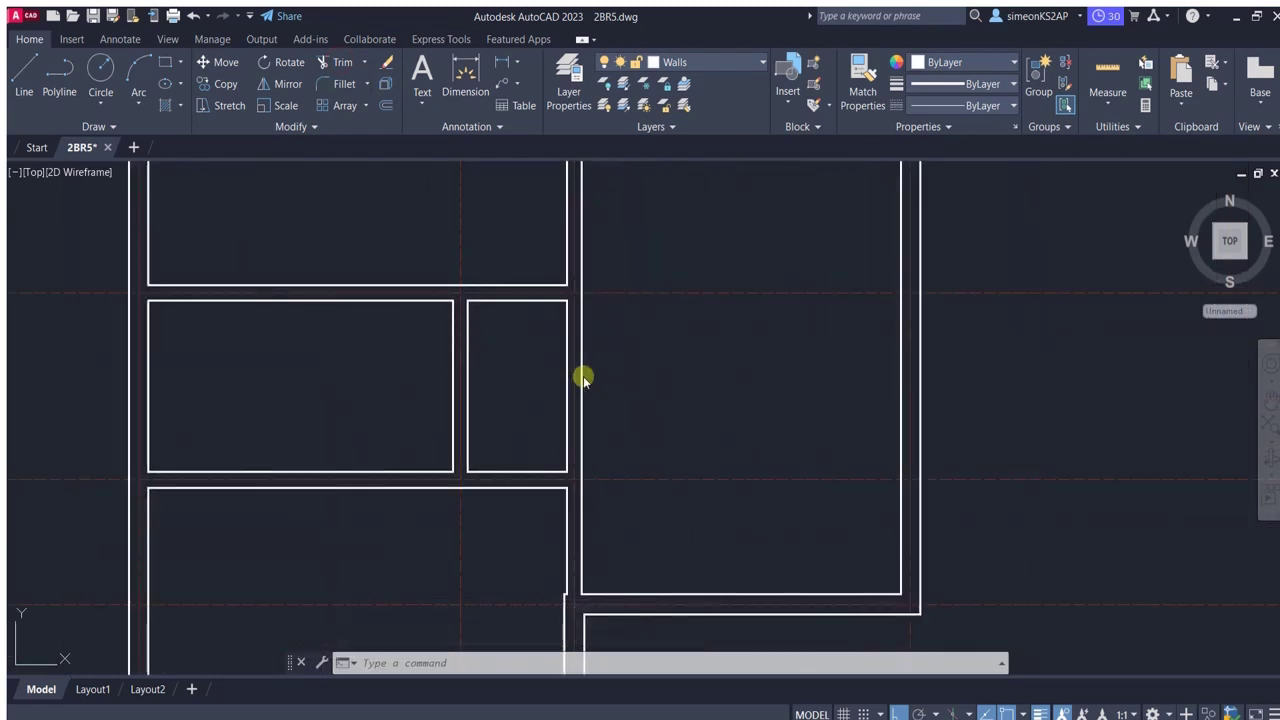
# Try Break at Point on a wall line, then cancel it.
pyautogui.click(318, 127)
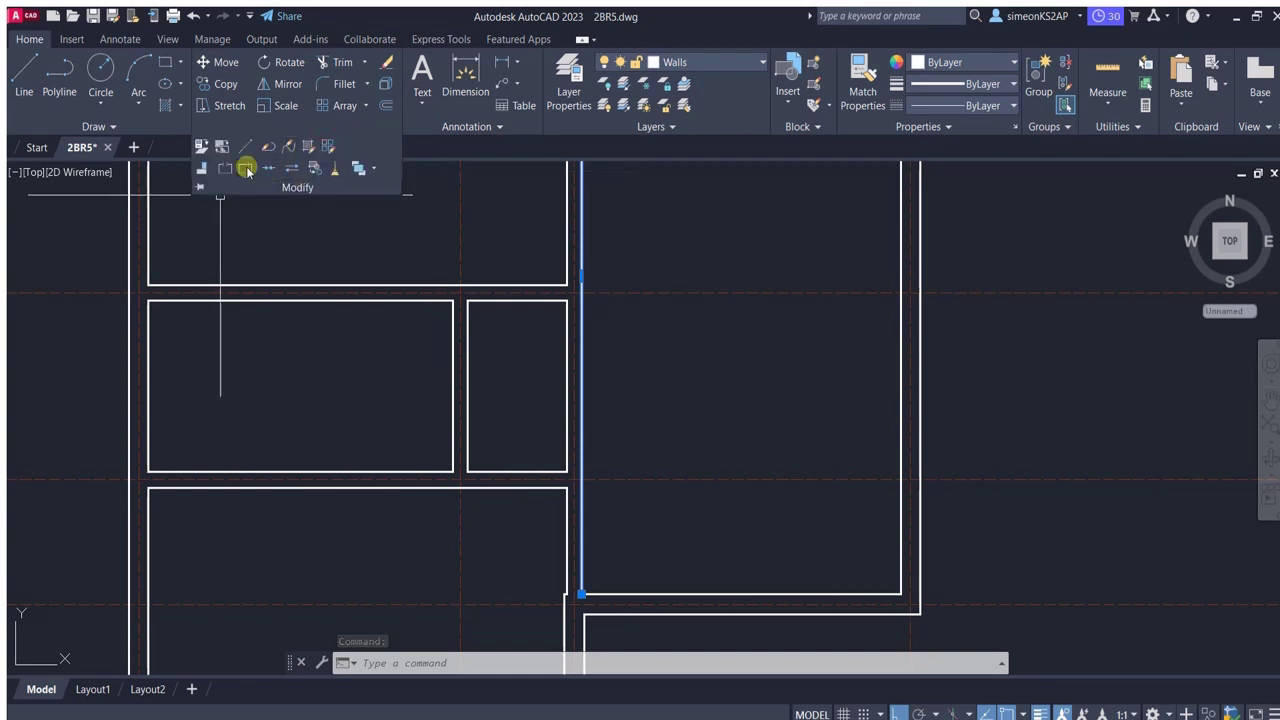
pyautogui.click(247, 170)
pyautogui.scroll(2, 594, 391)
pyautogui.scroll(-1, 606, 324)
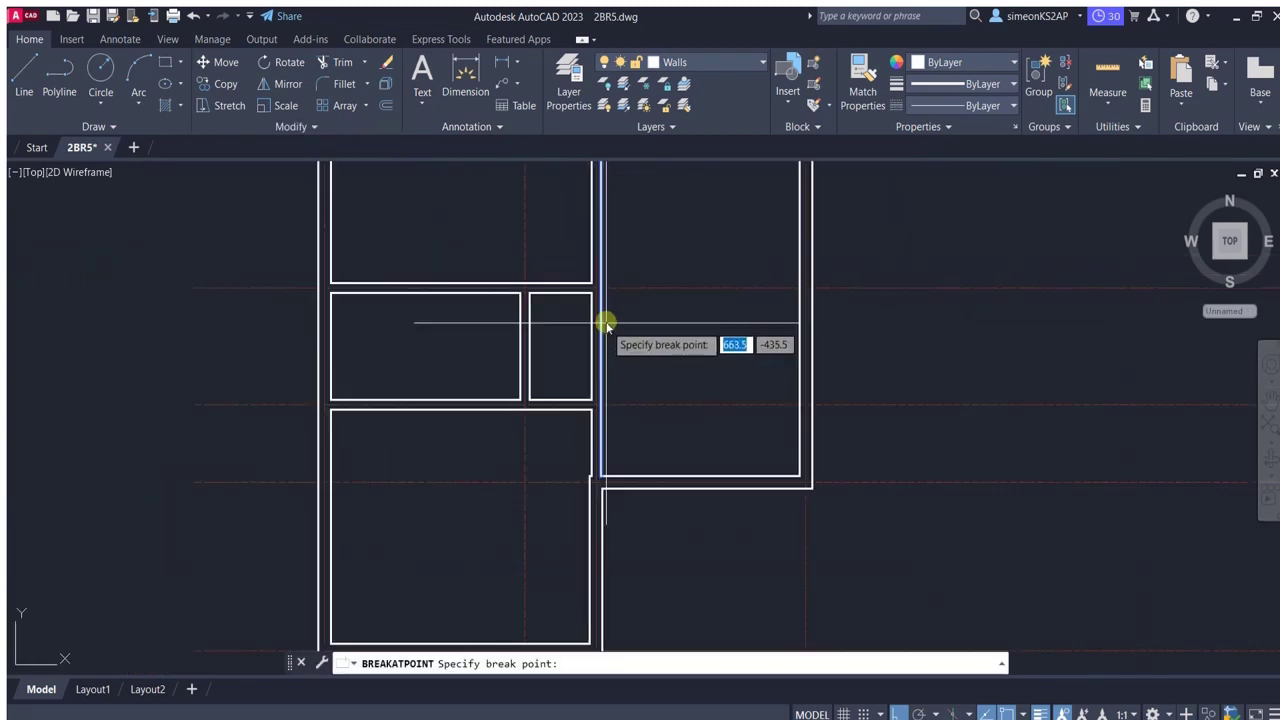
pyautogui.press('Escape')
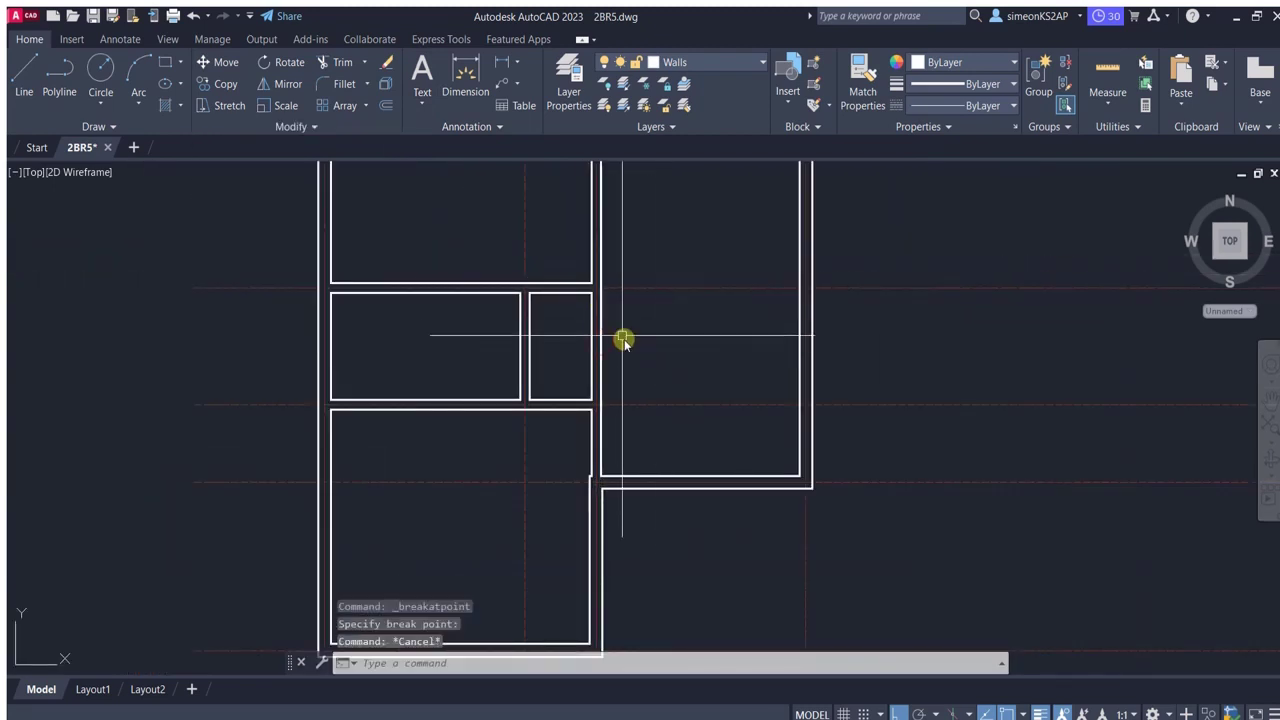
pyautogui.scroll(2, 600, 330)
pyautogui.scroll(-2, 640, 360)
pyautogui.press('Escape')
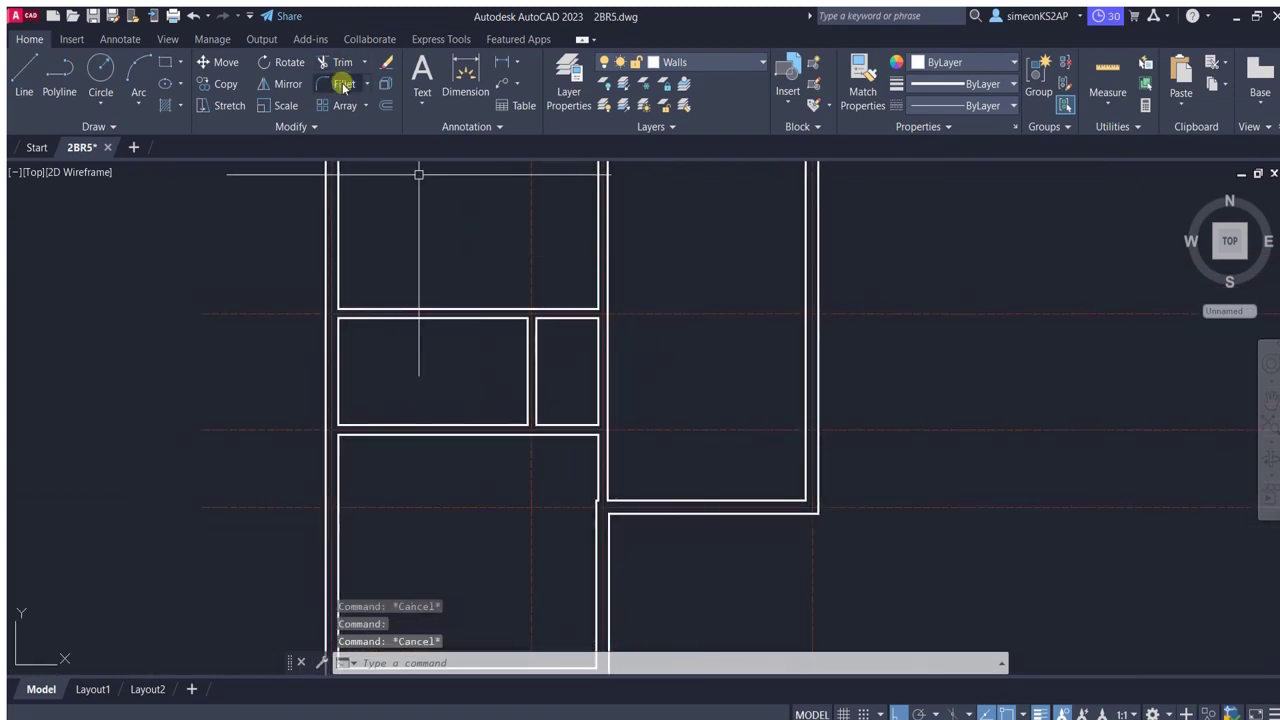
# Chamfer the partition's wall-line corners so the lines meet cleanly.
pyautogui.click(353, 158)
pyautogui.scroll(2, 537, 306)
pyautogui.click(546, 249)
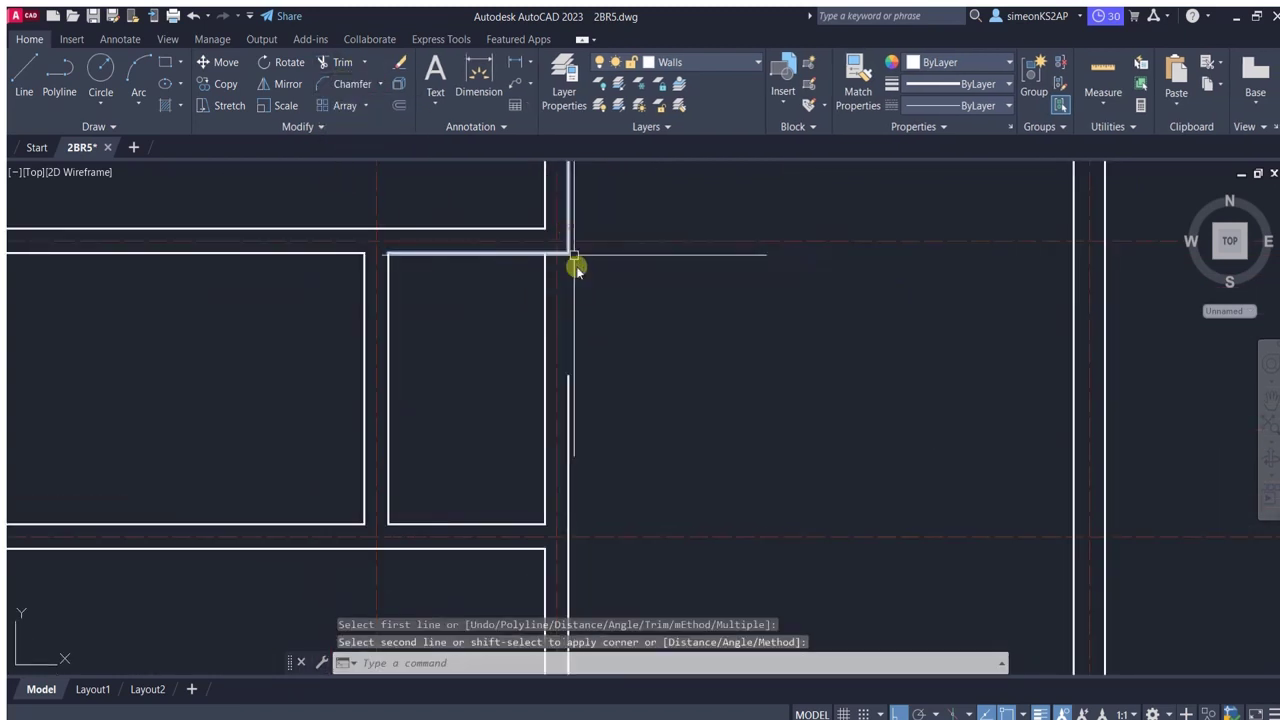
pyautogui.click(350, 88)
pyautogui.click(585, 358)
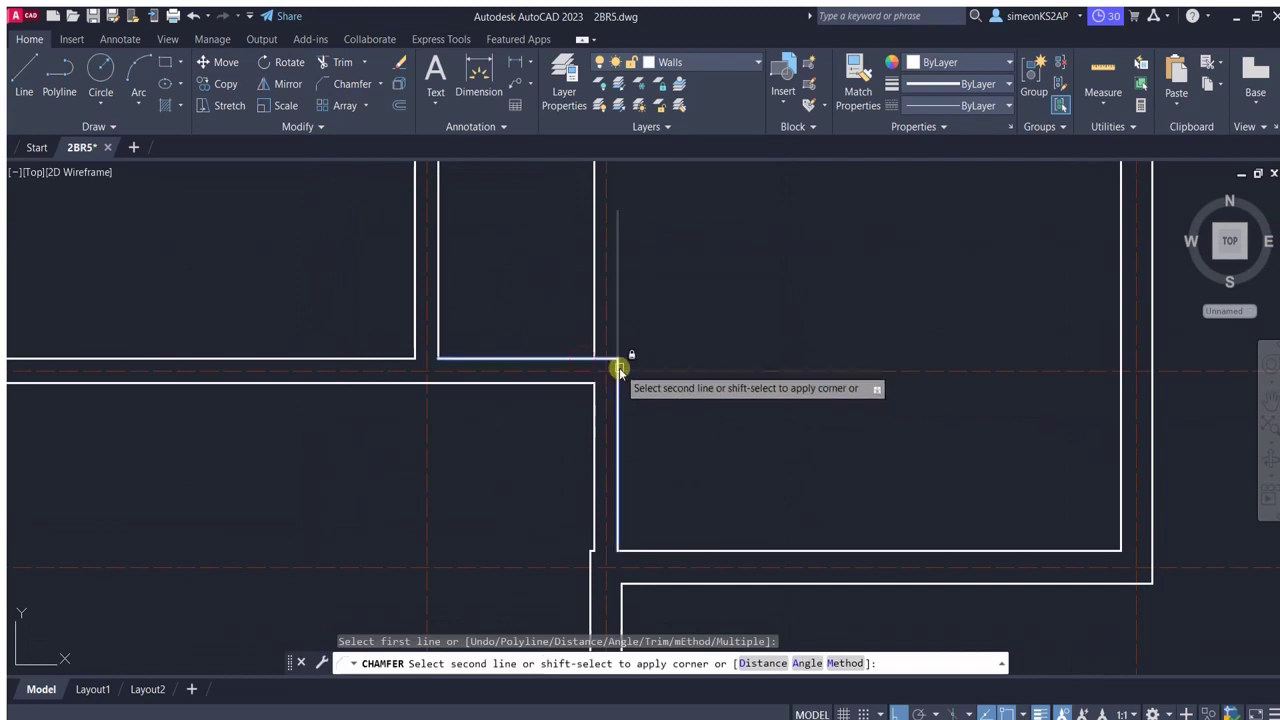
pyautogui.scroll(-2, 620, 420)
pyautogui.press('Escape')
pyautogui.scroll(-4, 600, 332)
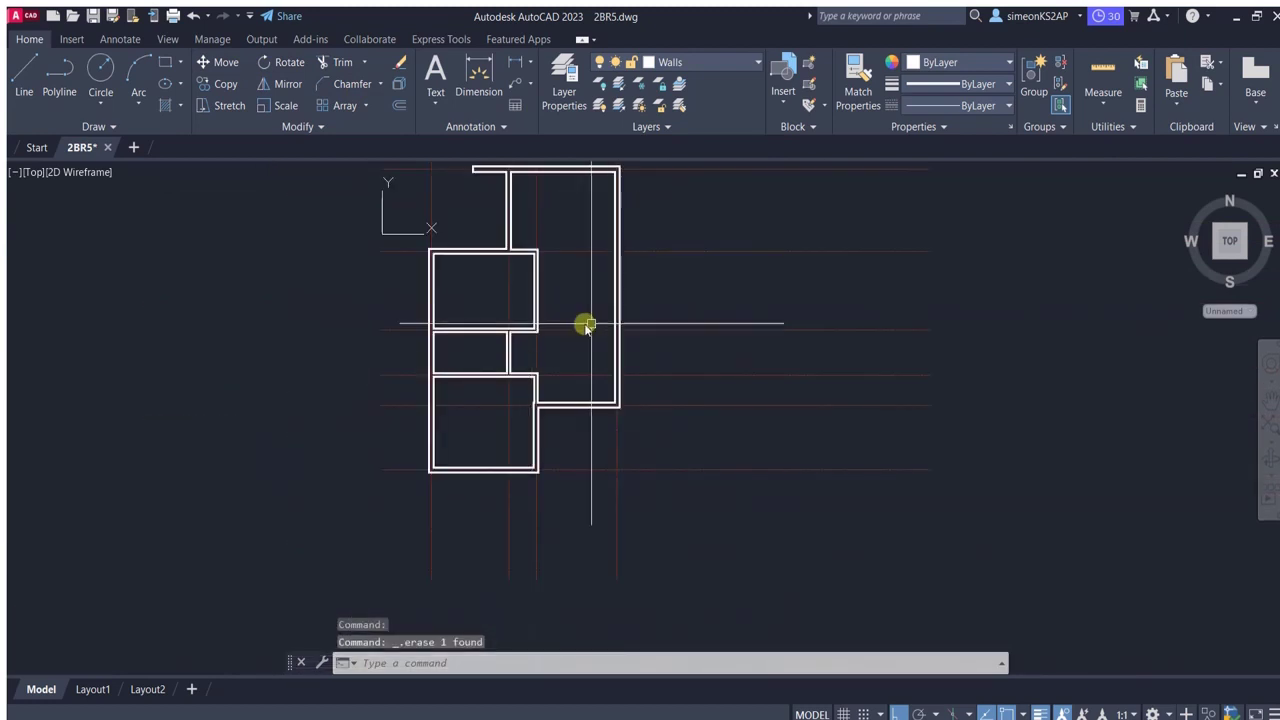
pyautogui.scroll(2, 620, 370)
pyautogui.press('Escape')
pyautogui.scroll(2, 635, 422)
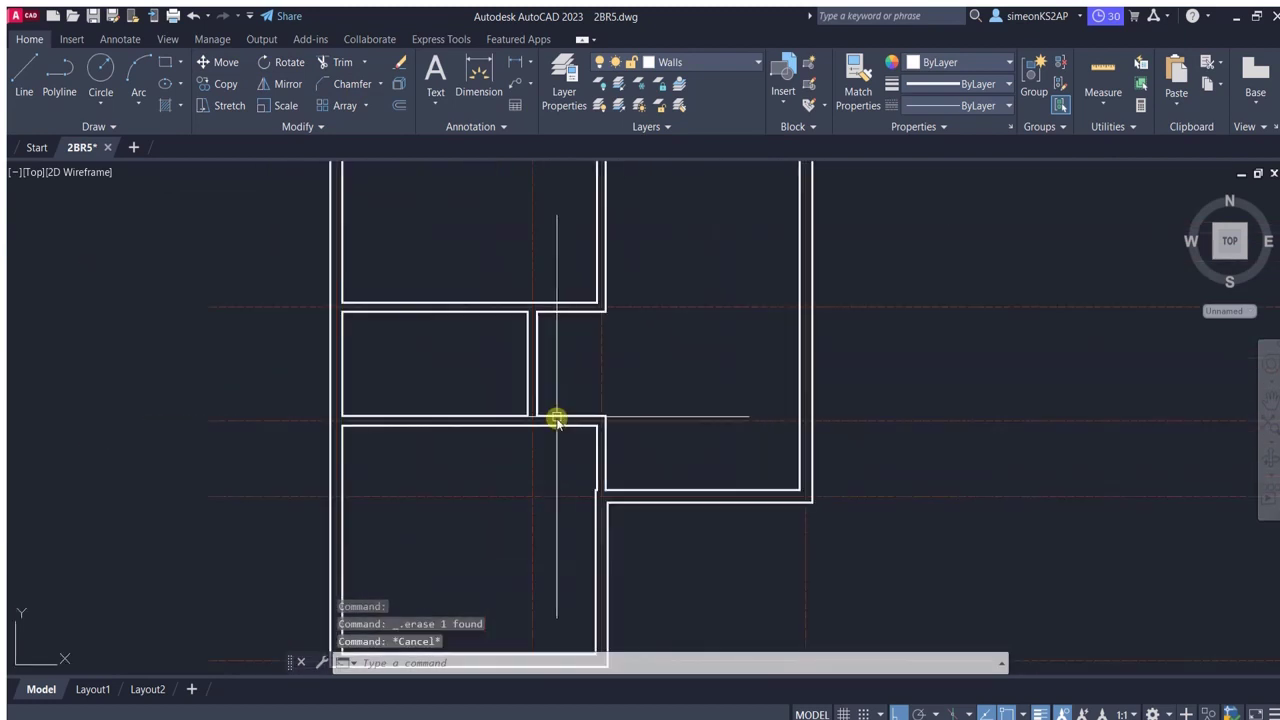
pyautogui.scroll(-2, 551, 434)
pyautogui.press('Escape')
pyautogui.scroll(-1, 606, 409)
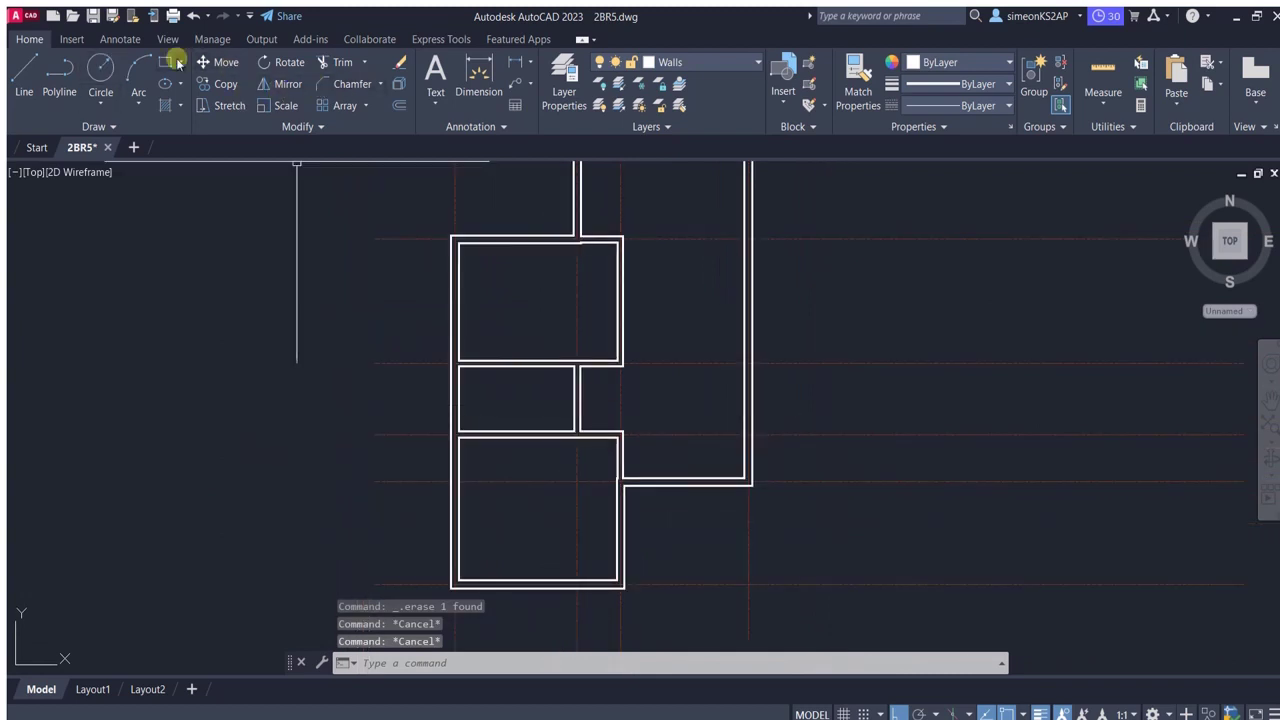
# Start a polyline, then cancel it without drawing.
pyautogui.click(59, 72)
pyautogui.scroll(3, 660, 350)
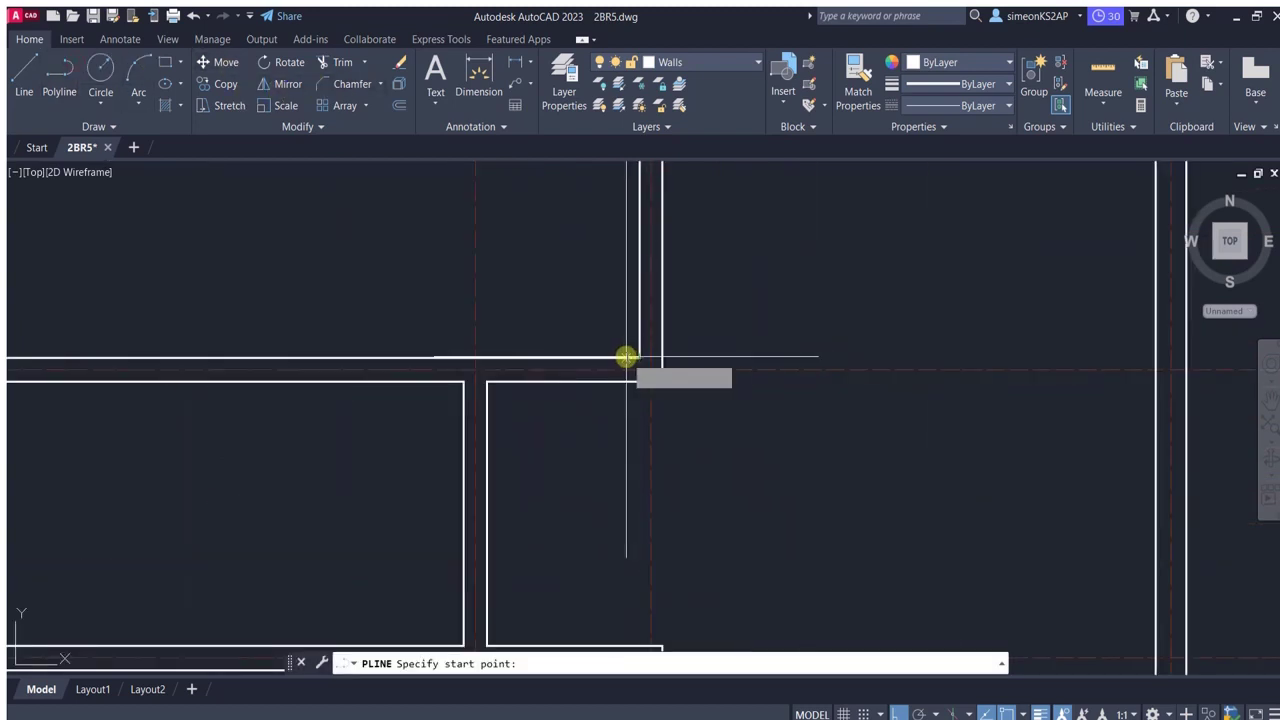
pyautogui.scroll(2, 637, 400)
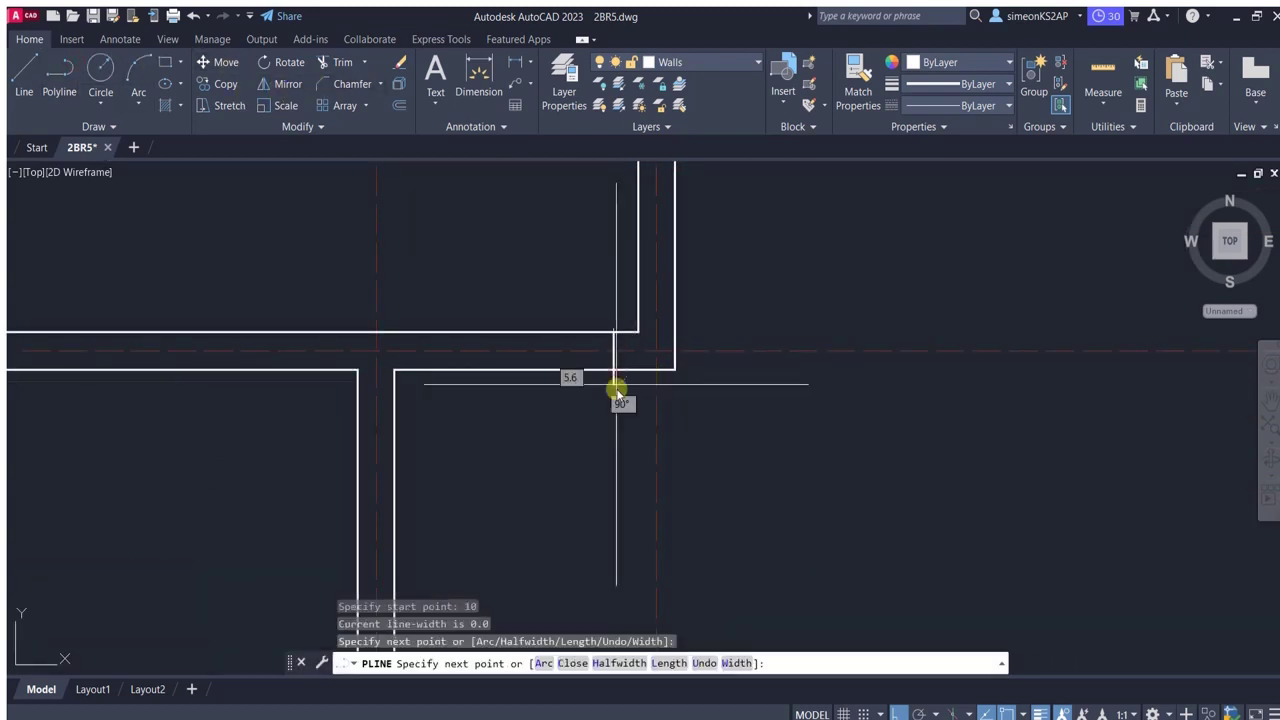
pyautogui.press('Escape')
pyautogui.scroll(2, 616, 360)
# Offset the upper hallway wall line by 80 to form the doorway jambs.
pyautogui.click(397, 107)
pyautogui.write('80')
pyautogui.press('Return')
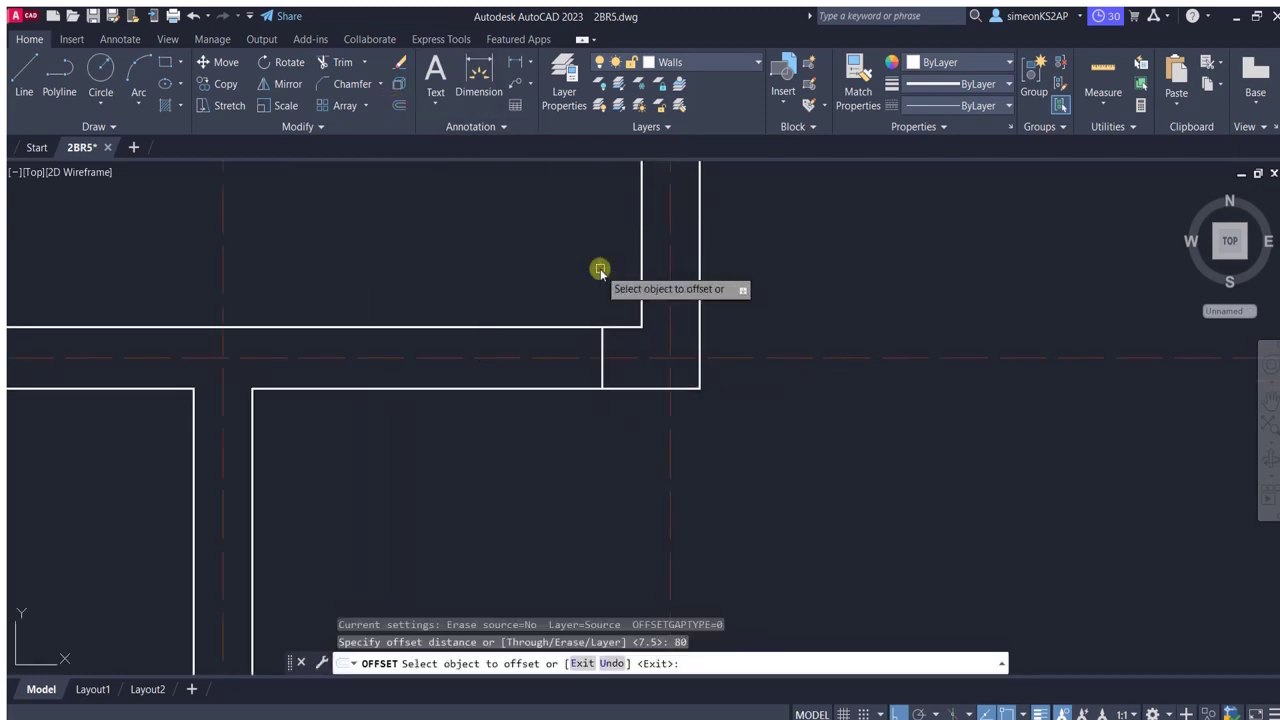
pyautogui.click(409, 343)
pyautogui.click(410, 352)
pyautogui.scroll(-2, 595, 440)
pyautogui.scroll(3, 595, 440)
pyautogui.press('Escape')
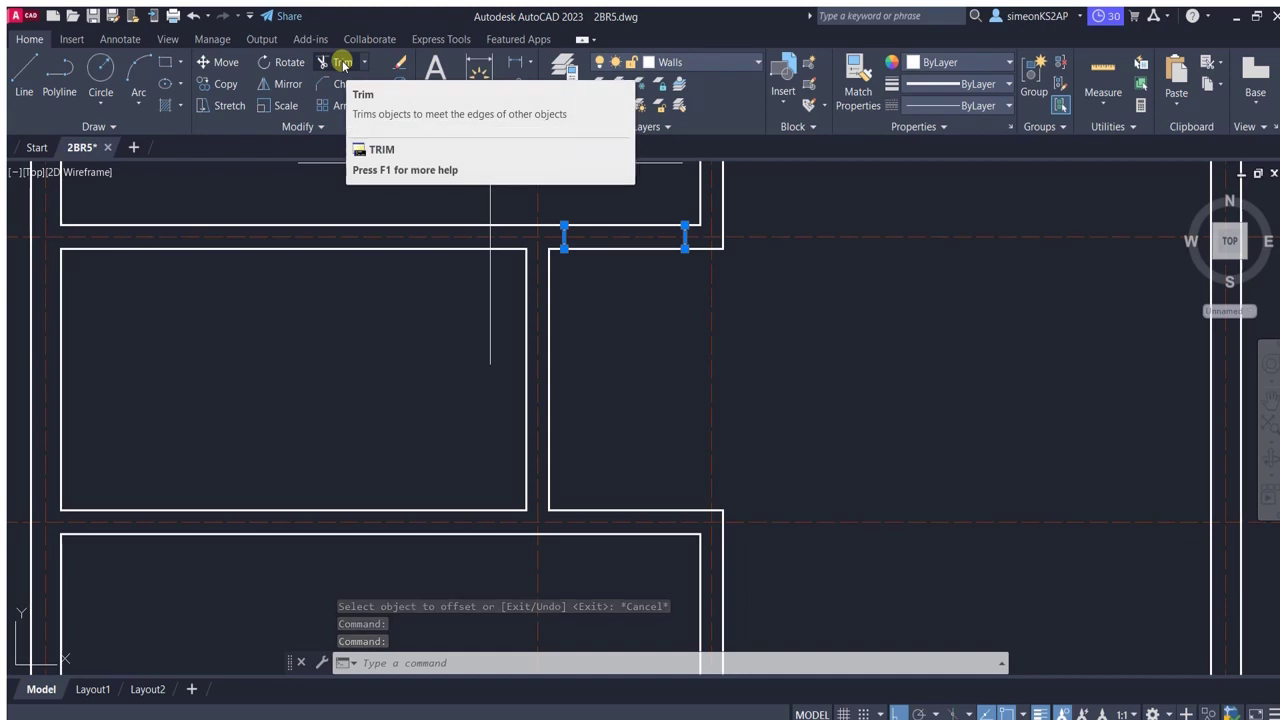
# Copy the two jamb lines from the wall corner down to the lower wall.
pyautogui.click(218, 84)
pyautogui.click(700, 226)
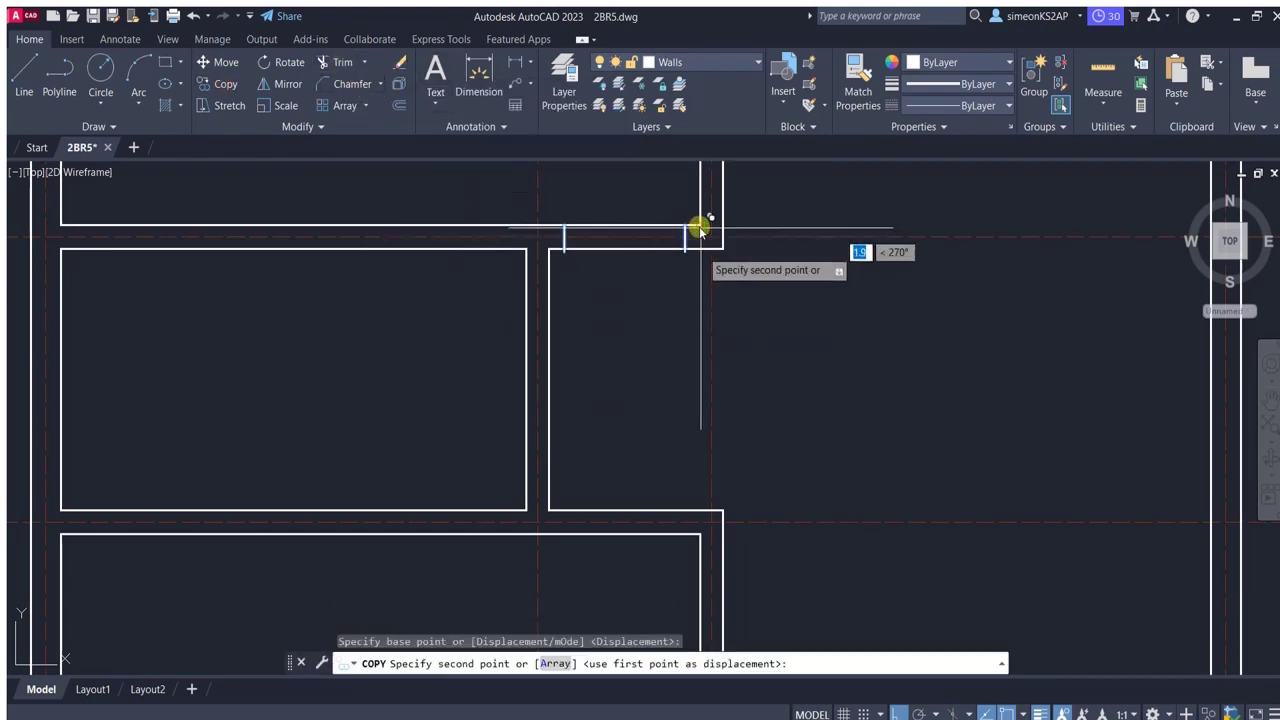
pyautogui.click(706, 510)
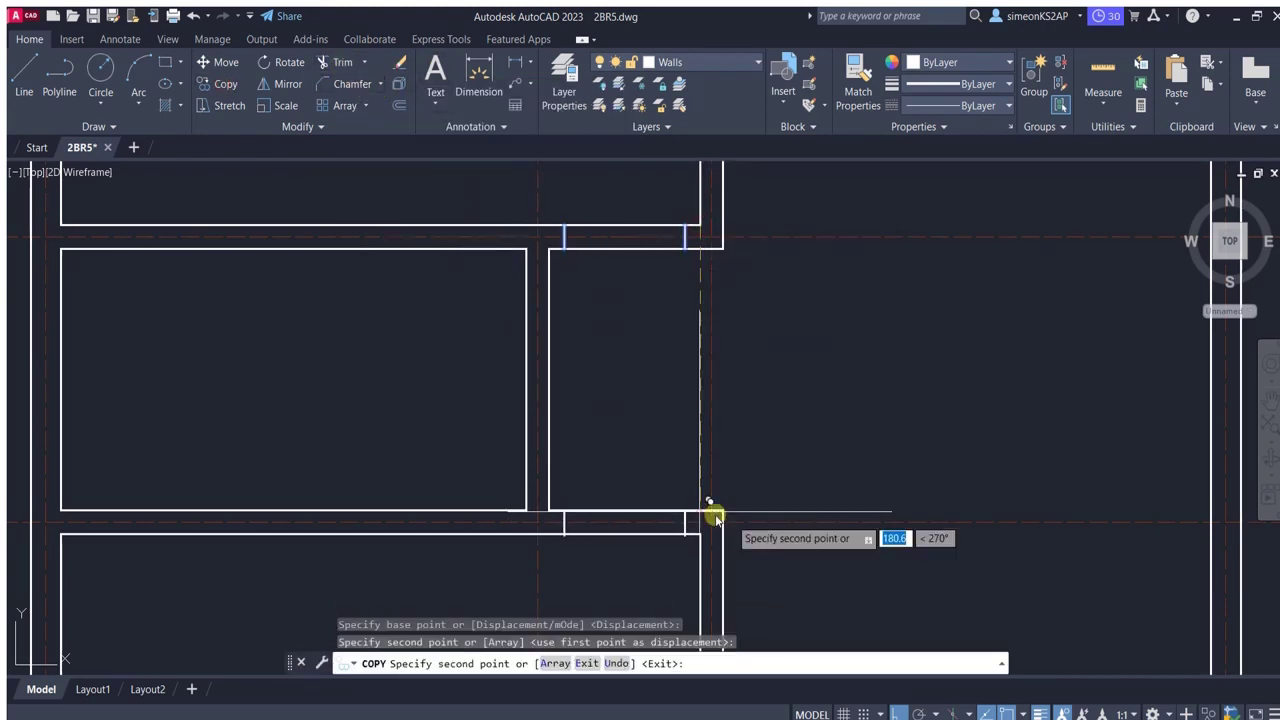
pyautogui.scroll(-3, 709, 514)
# Finish the copy, then start and cancel a polyline.
pyautogui.scroll(-2, 637, 429)
pyautogui.press('Escape')
pyautogui.click(80, 77)
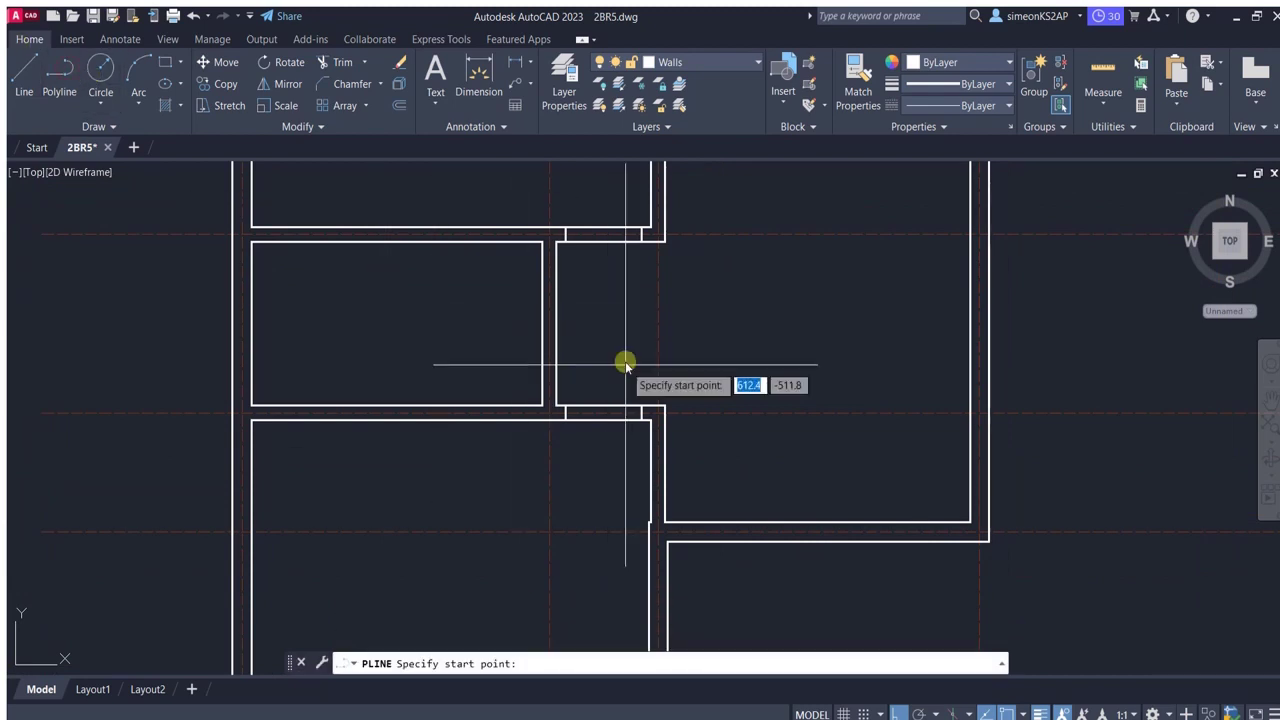
pyautogui.scroll(3, 557, 445)
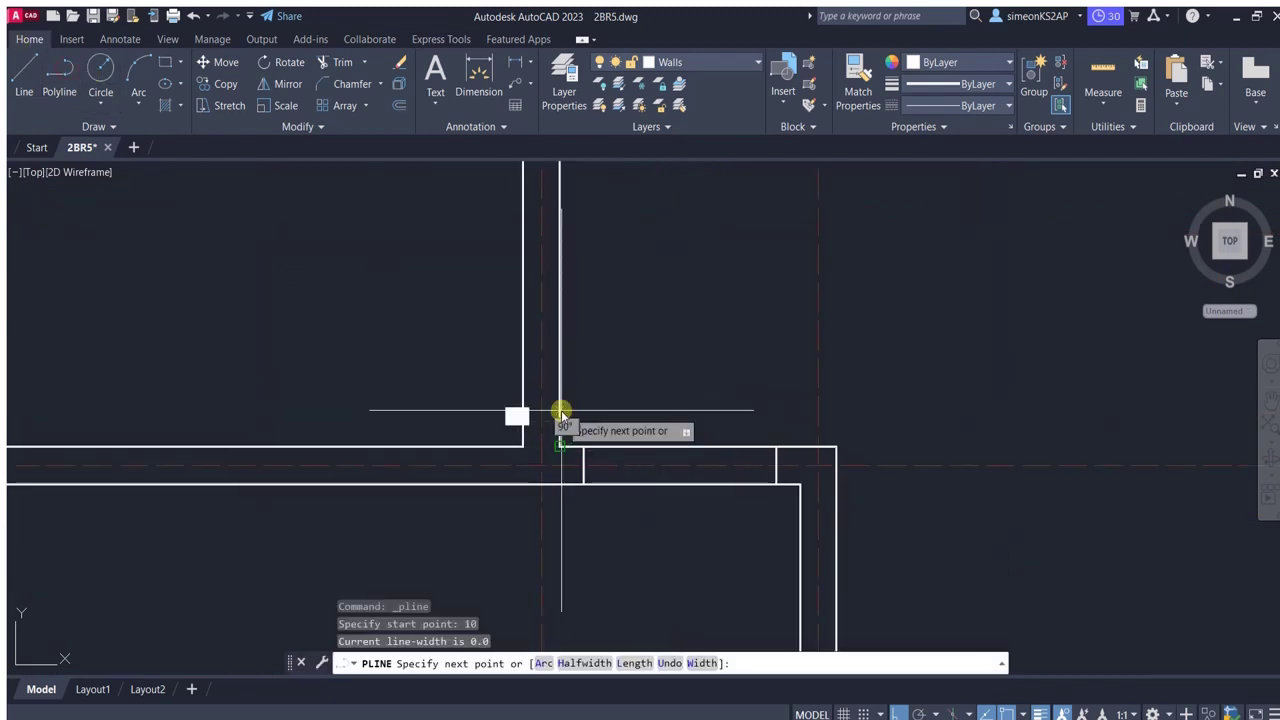
pyautogui.scroll(2, 521, 427)
pyautogui.press('Escape')
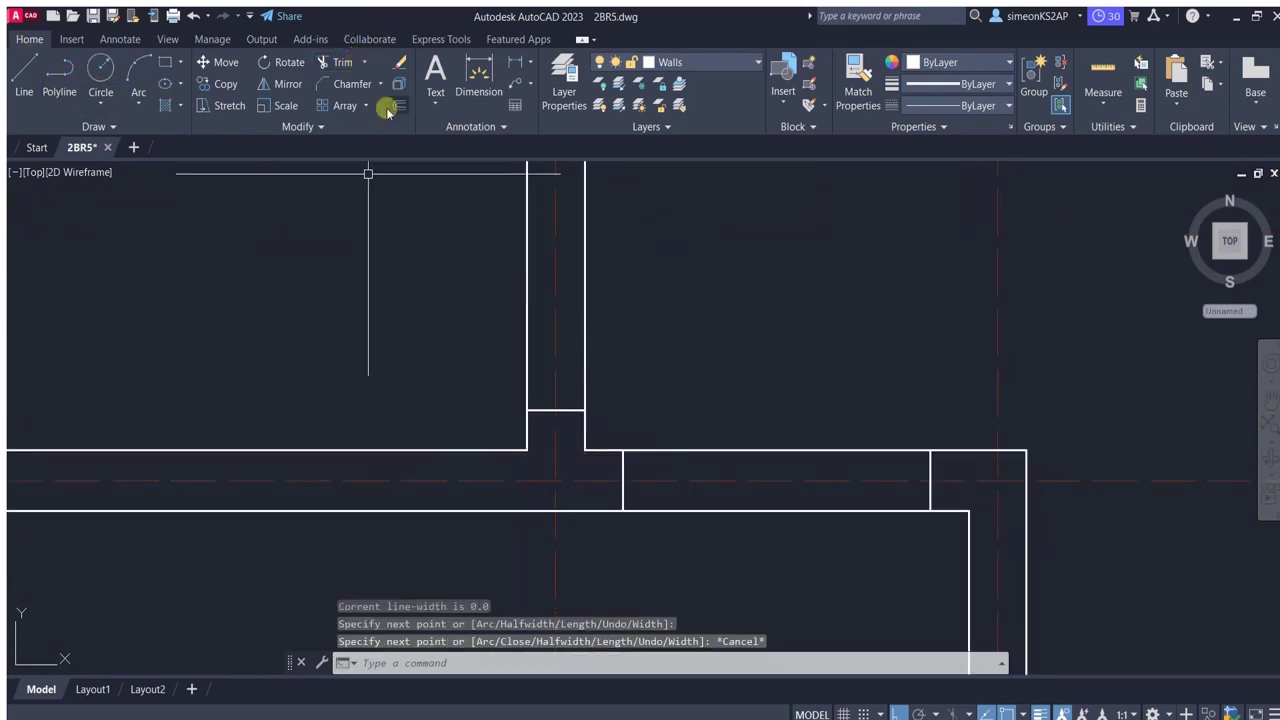
# Offset a middle-room wall line by the default 80 to add a jamb line.
pyautogui.click(398, 105)
pyautogui.press('Return')
pyautogui.click(573, 412)
pyautogui.click(557, 366)
pyautogui.scroll(-2, 557, 366)
pyautogui.scroll(-3, 600, 357)
pyautogui.press('Escape')
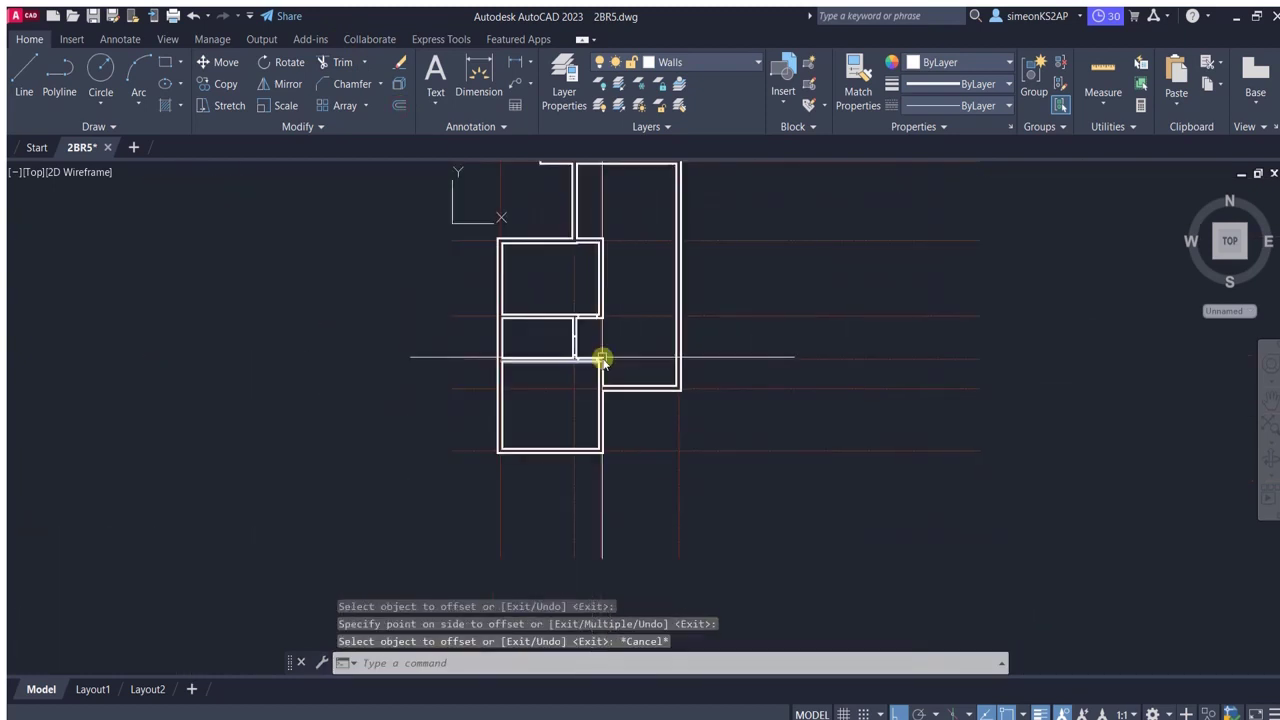
# Start and cancel another polyline, then pan to the wall junction.
pyautogui.scroll(5, 628, 420)
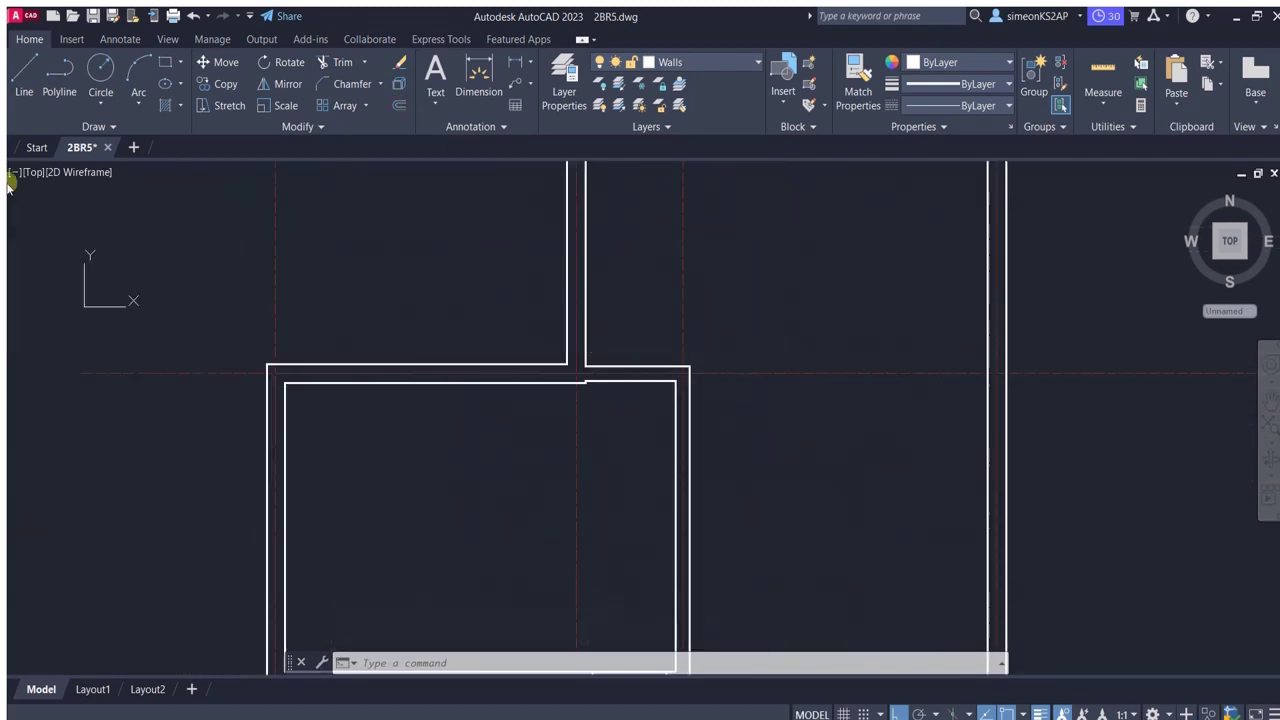
pyautogui.click(59, 75)
pyautogui.scroll(1, 545, 350)
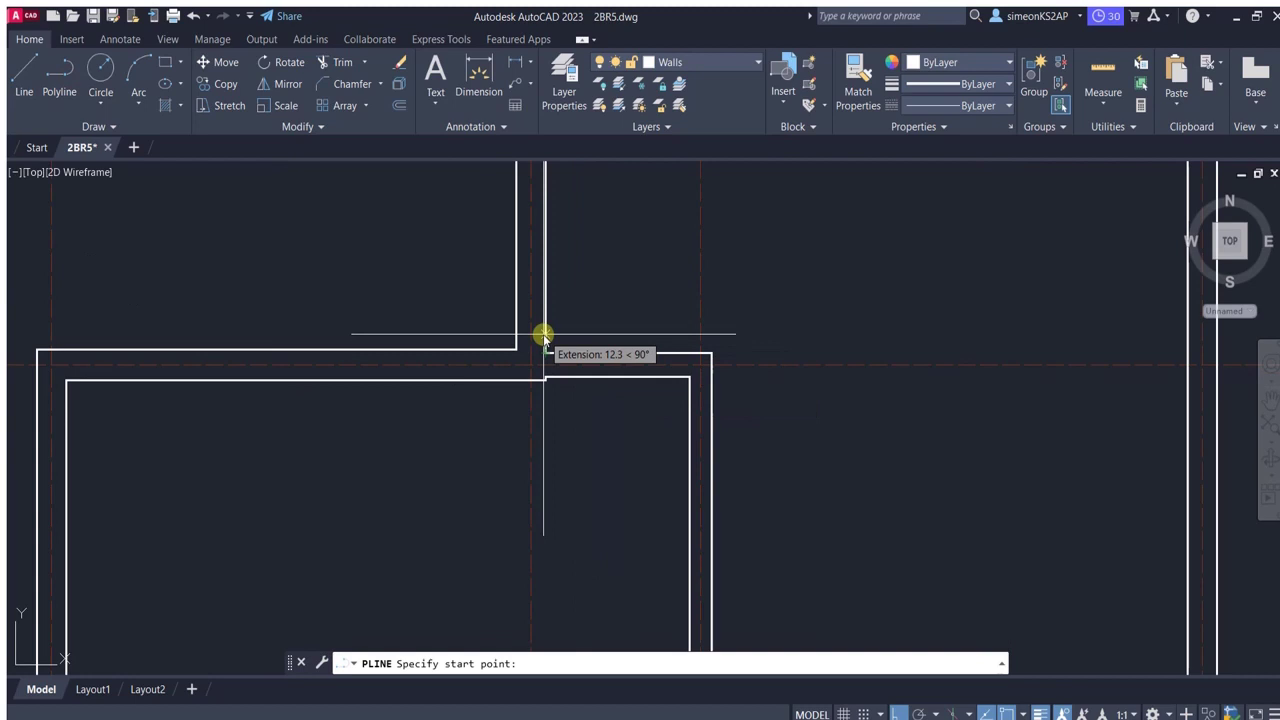
pyautogui.write('10')
pyautogui.scroll(4, 478, 330)
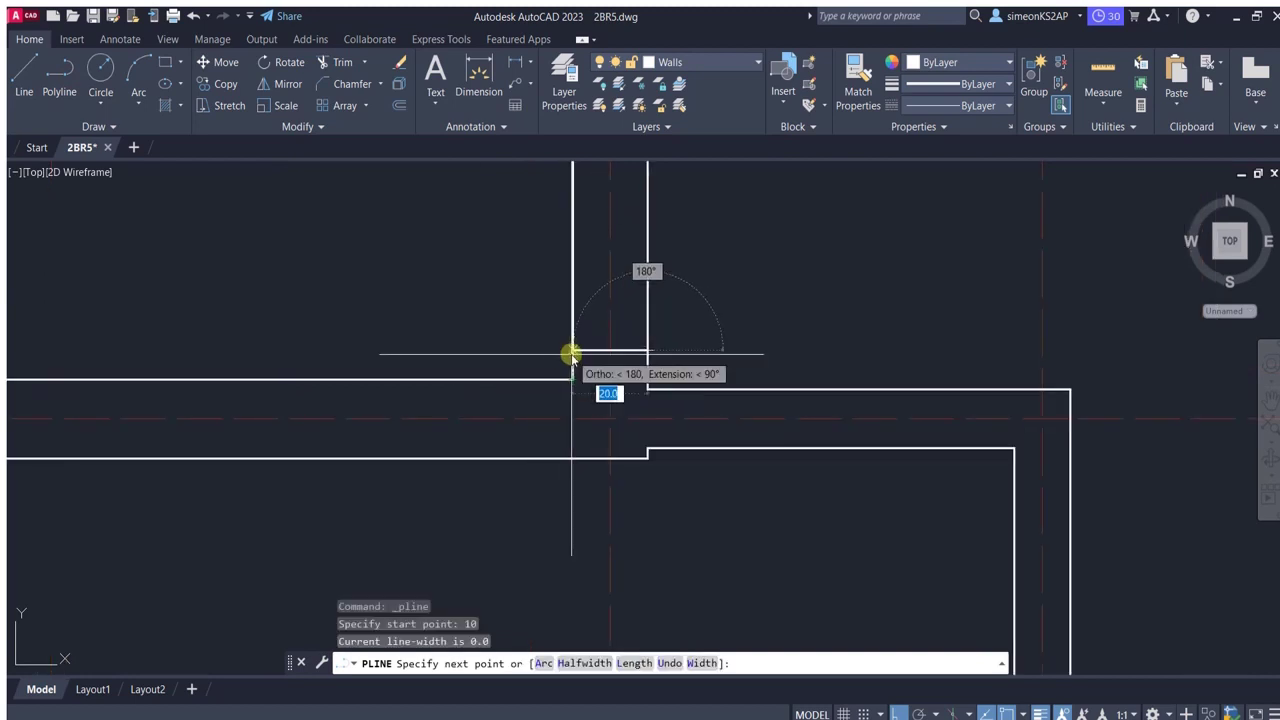
pyautogui.press('Escape')
pyautogui.moveTo(568, 355); pyautogui.dragTo(502, 402, button='middle')
# Offset the short jamb line by 90 to mark the second doorway opening.
pyautogui.click(398, 104)
pyautogui.write('90')
pyautogui.press('Return')
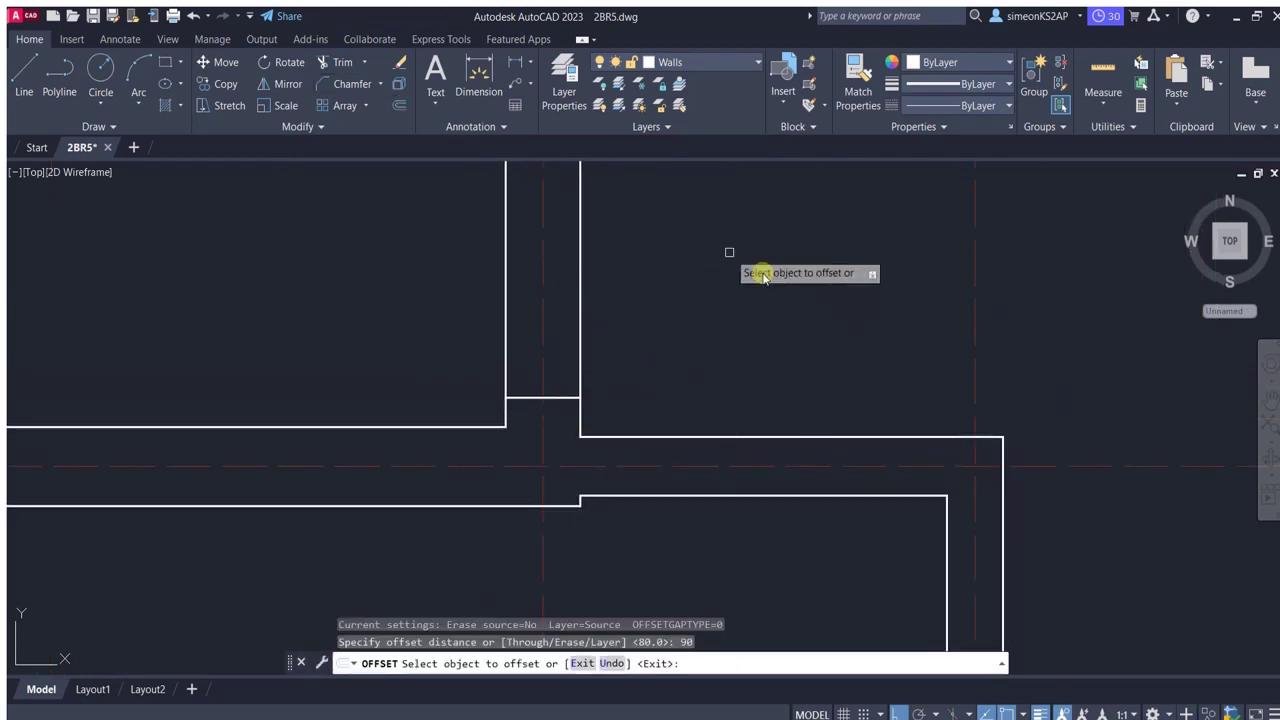
pyautogui.click(561, 400)
pyautogui.scroll(-3, 640, 300)
pyautogui.click(686, 323)
pyautogui.scroll(2, 520, 380)
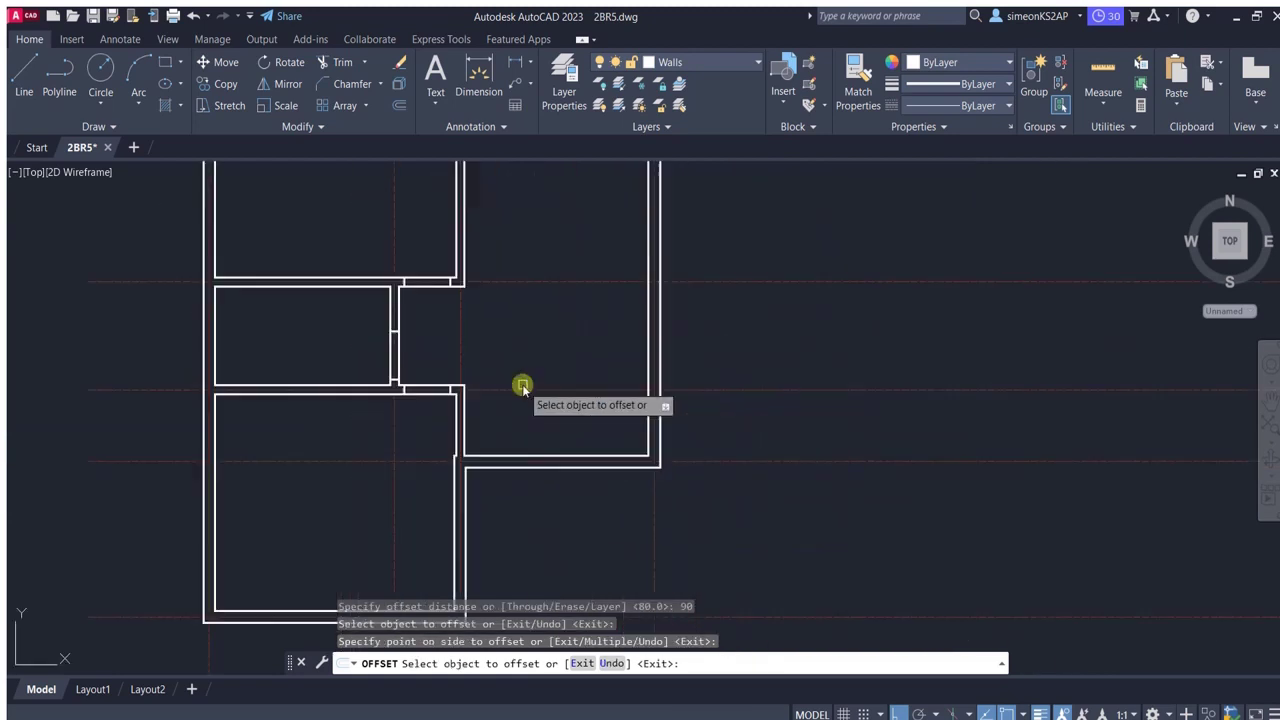
pyautogui.scroll(-2, 588, 381)
pyautogui.press('Escape')
pyautogui.scroll(2, 570, 350)
pyautogui.scroll(-2, 646, 371)
pyautogui.scroll(2, 626, 409)
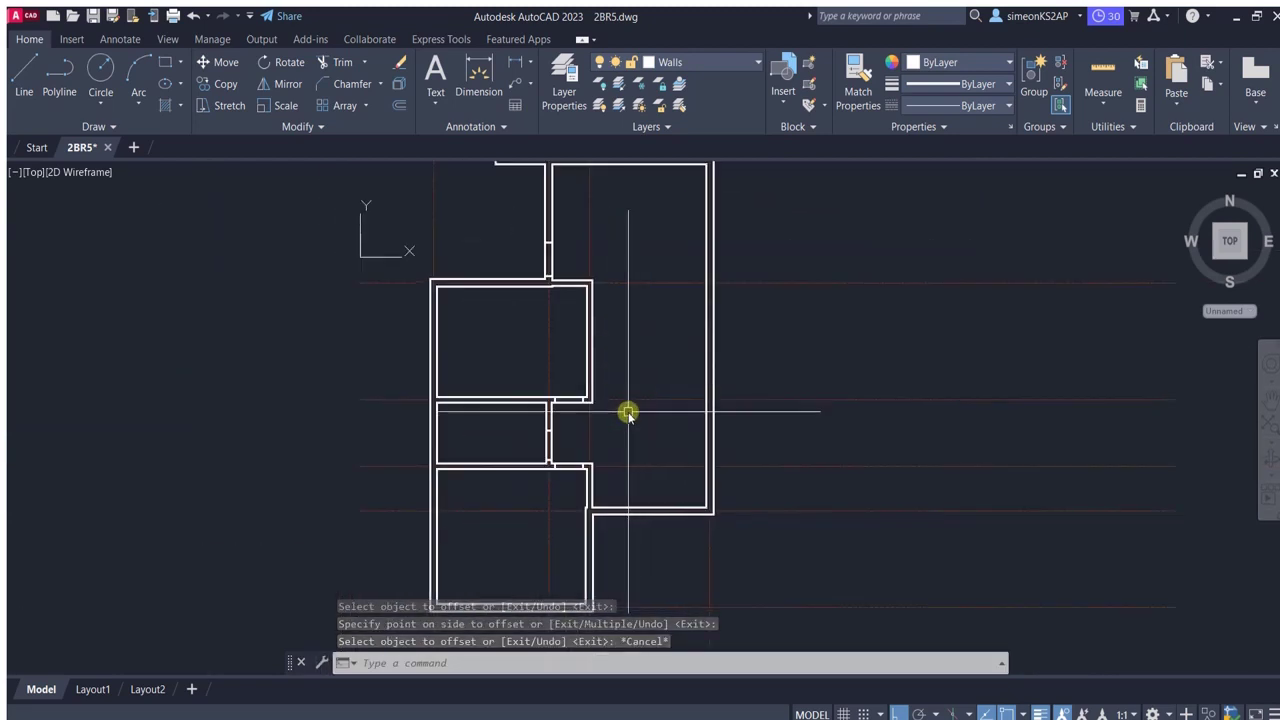
pyautogui.moveTo(626, 409); pyautogui.dragTo(683, 396, button='middle')
pyautogui.scroll(2, 648, 383)
# Draw a short polyline jamb line in the lower wall.
pyautogui.write('pl')
pyautogui.press('Return')
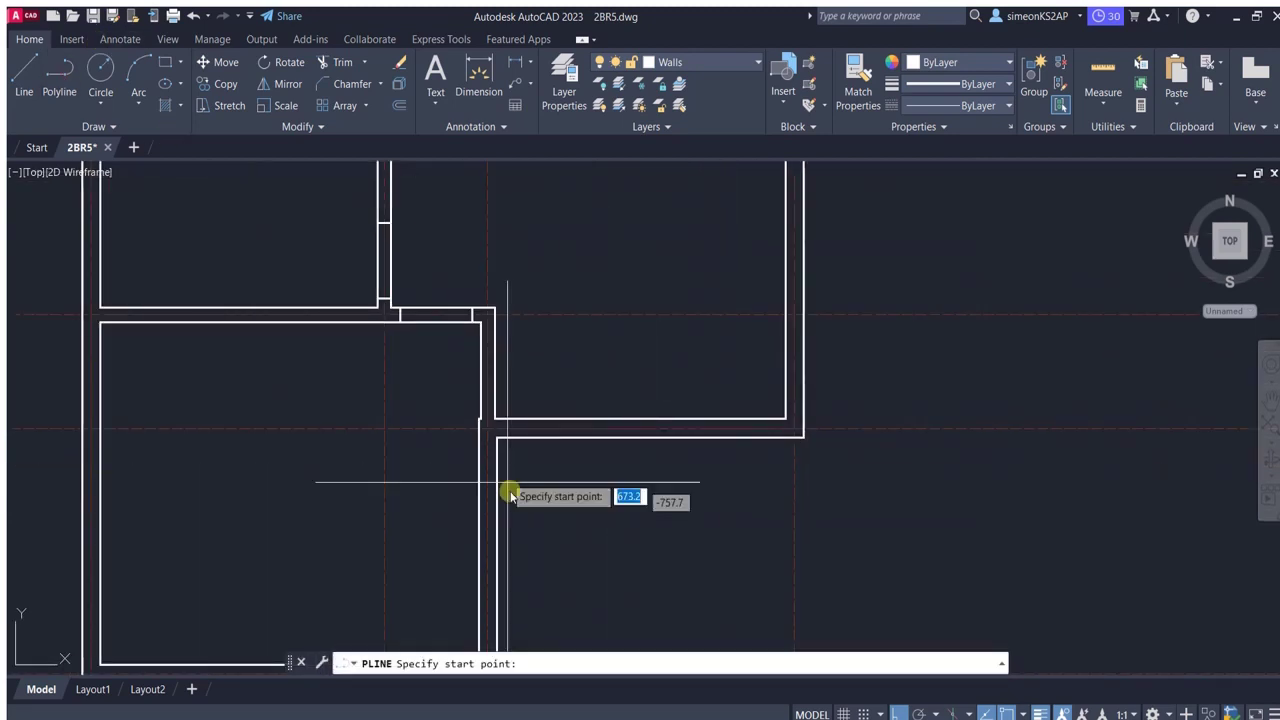
pyautogui.scroll(2, 500, 460)
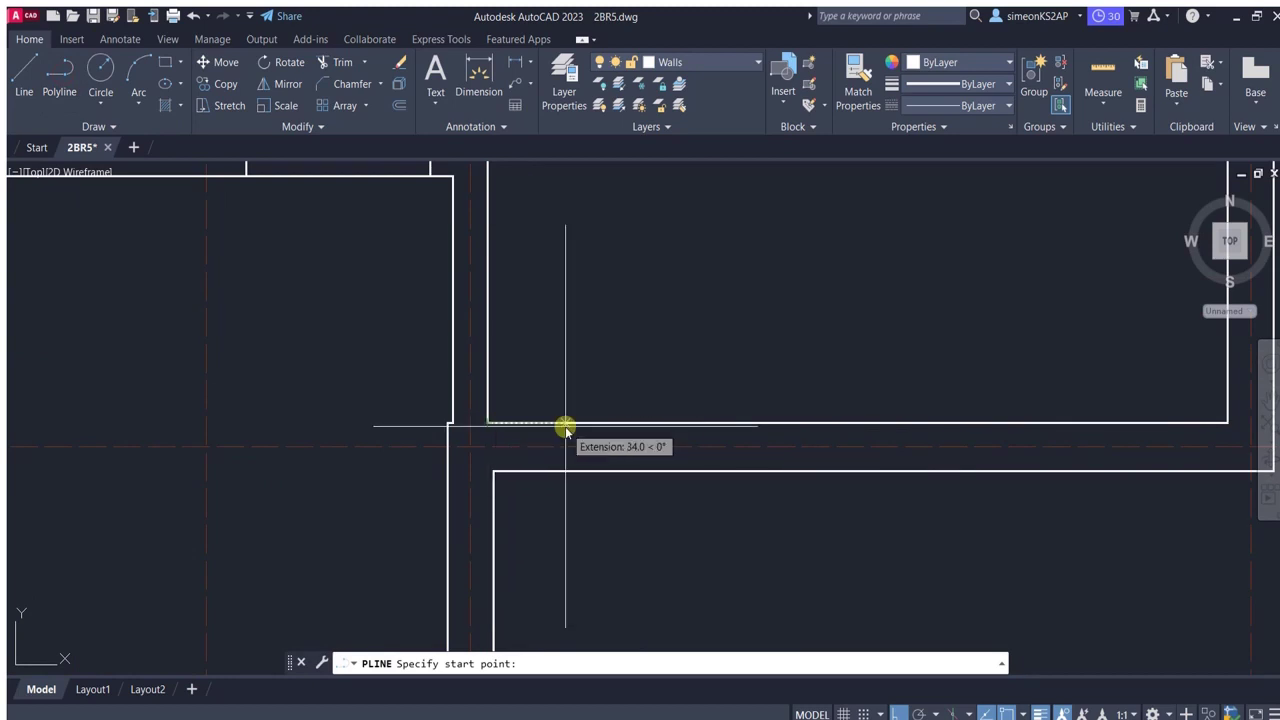
pyautogui.write('50')
pyautogui.press('Return')
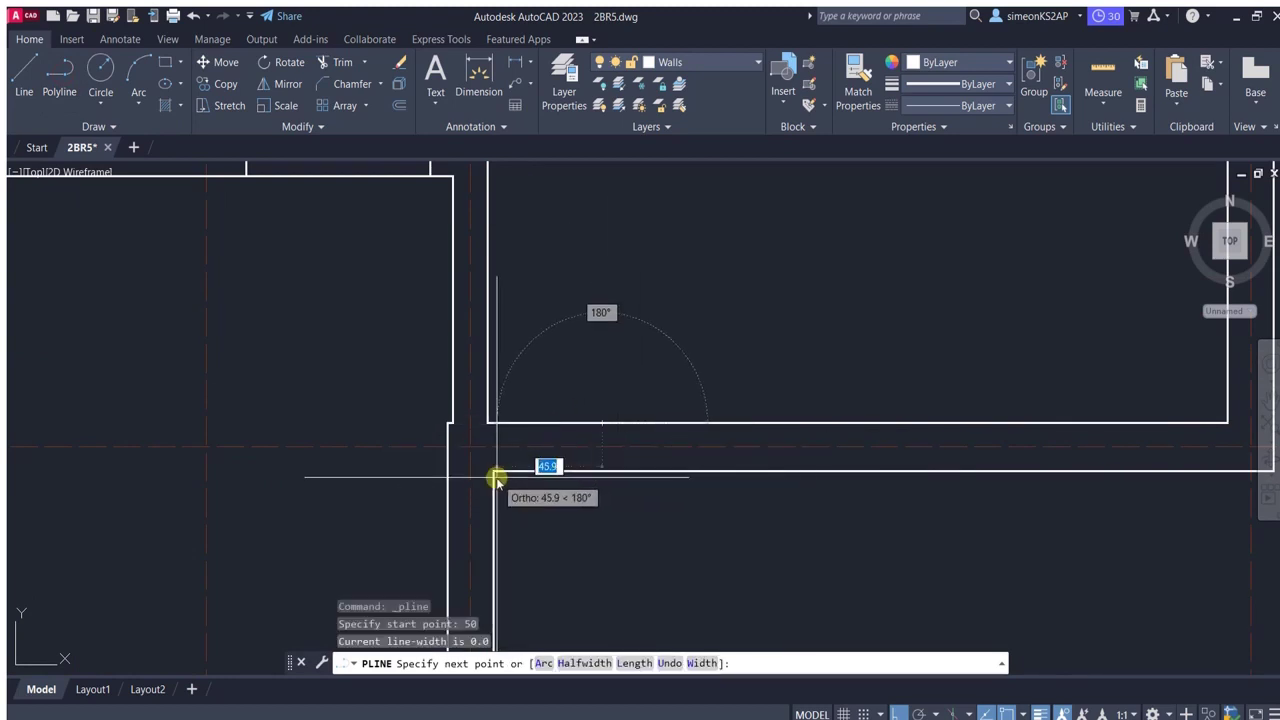
pyautogui.press('Return')
pyautogui.scroll(-2, 611, 428)
pyautogui.scroll(2, 500, 400)
# Offset a line by 90, then abandon the unfinished offset on a wall line.
pyautogui.write('o')
pyautogui.press('Return')
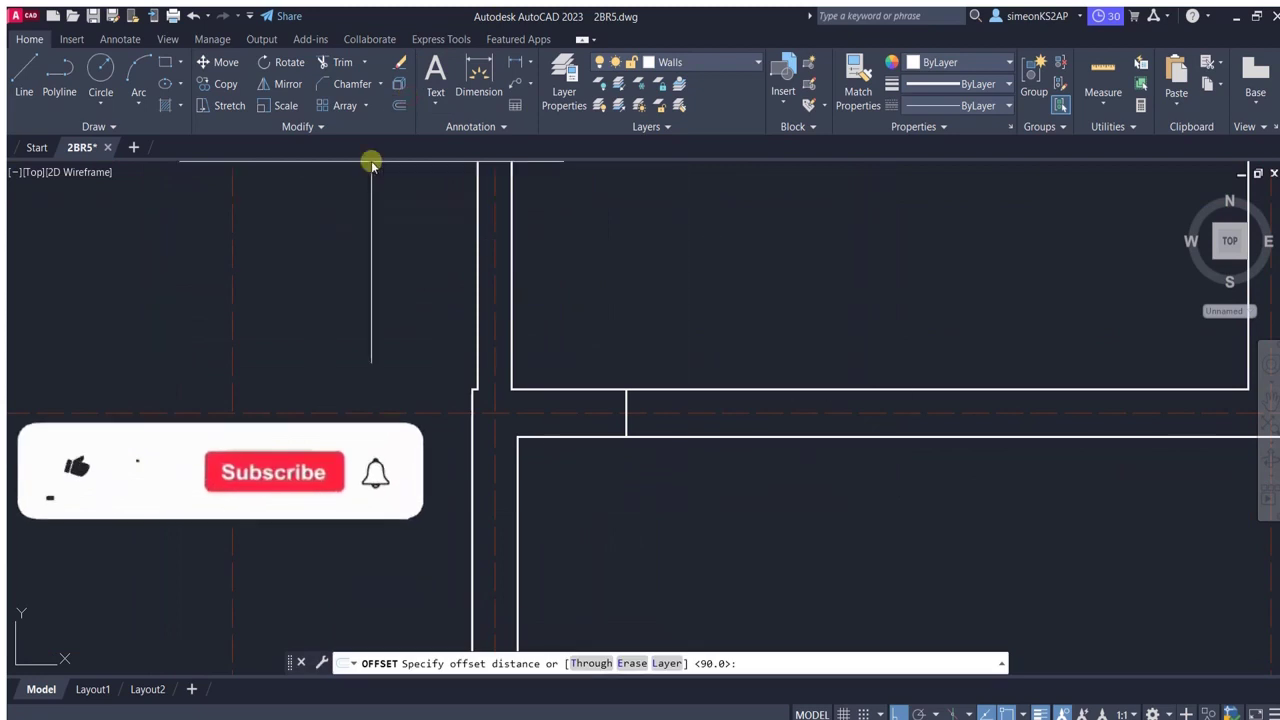
pyautogui.moveTo(475, 174); pyautogui.dragTo(448, 170, button='middle')
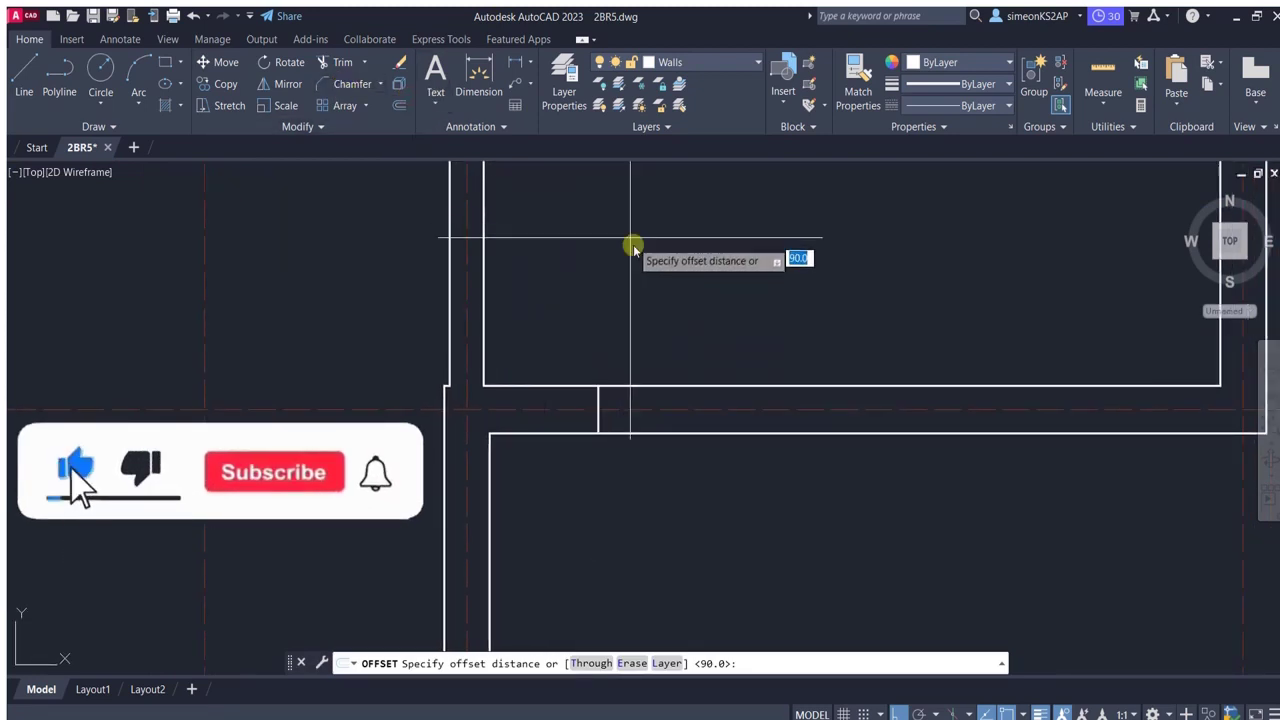
pyautogui.press('Return')
pyautogui.click(700, 432)
pyautogui.click(814, 480)
pyautogui.scroll(-3, 680, 453)
pyautogui.scroll(4, 680, 453)
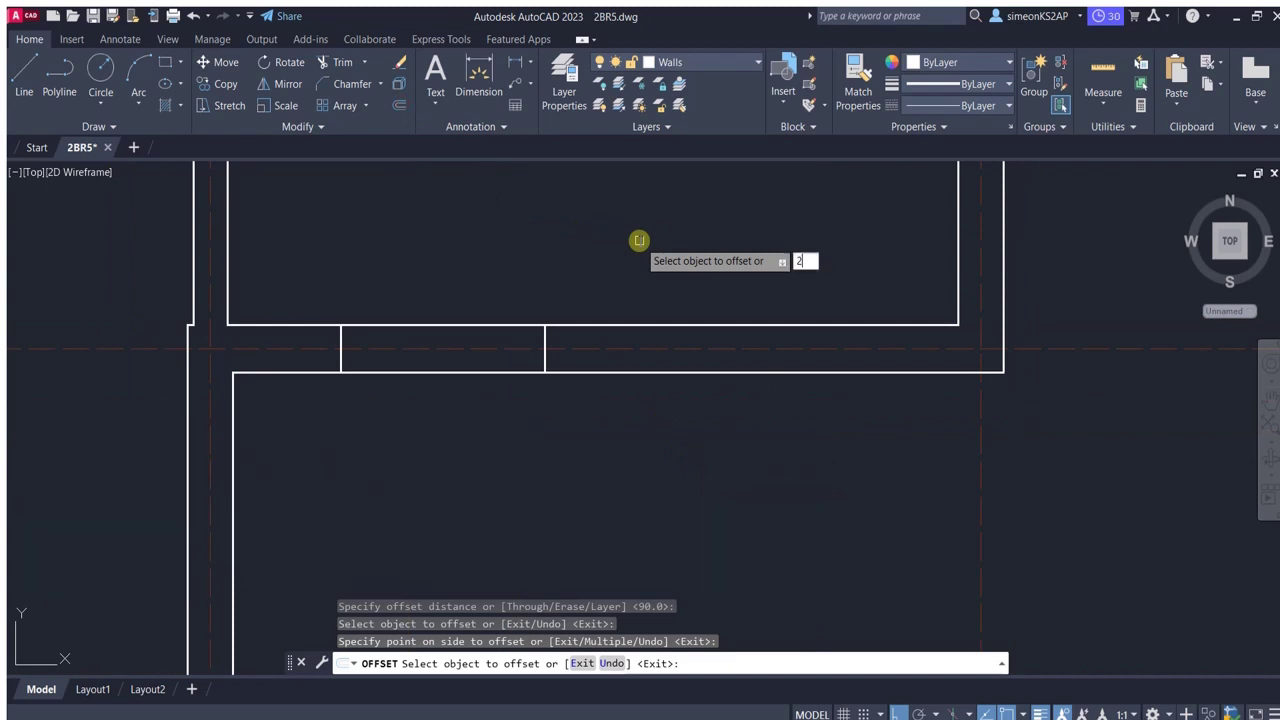
pyautogui.click(646, 372)
pyautogui.press('Escape')
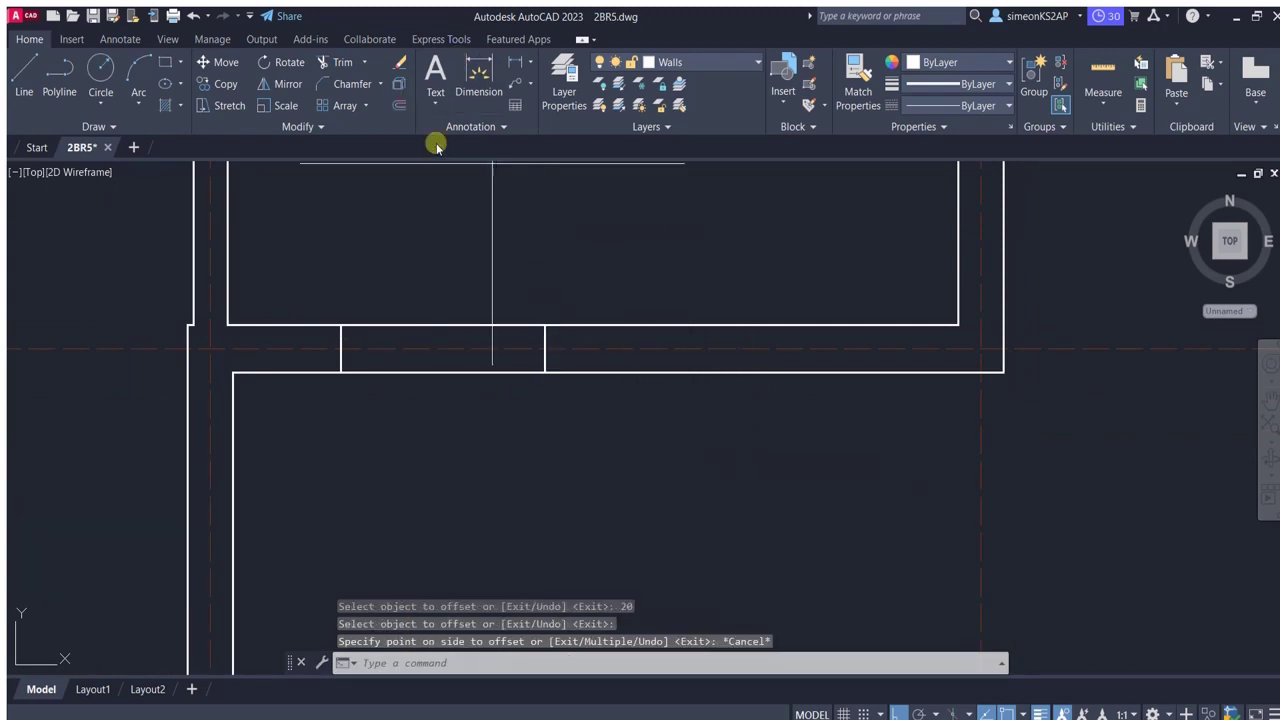
# Offset the short jamb line by 10 to one side.
pyautogui.press('Return')
pyautogui.write('10')
pyautogui.press('Return')
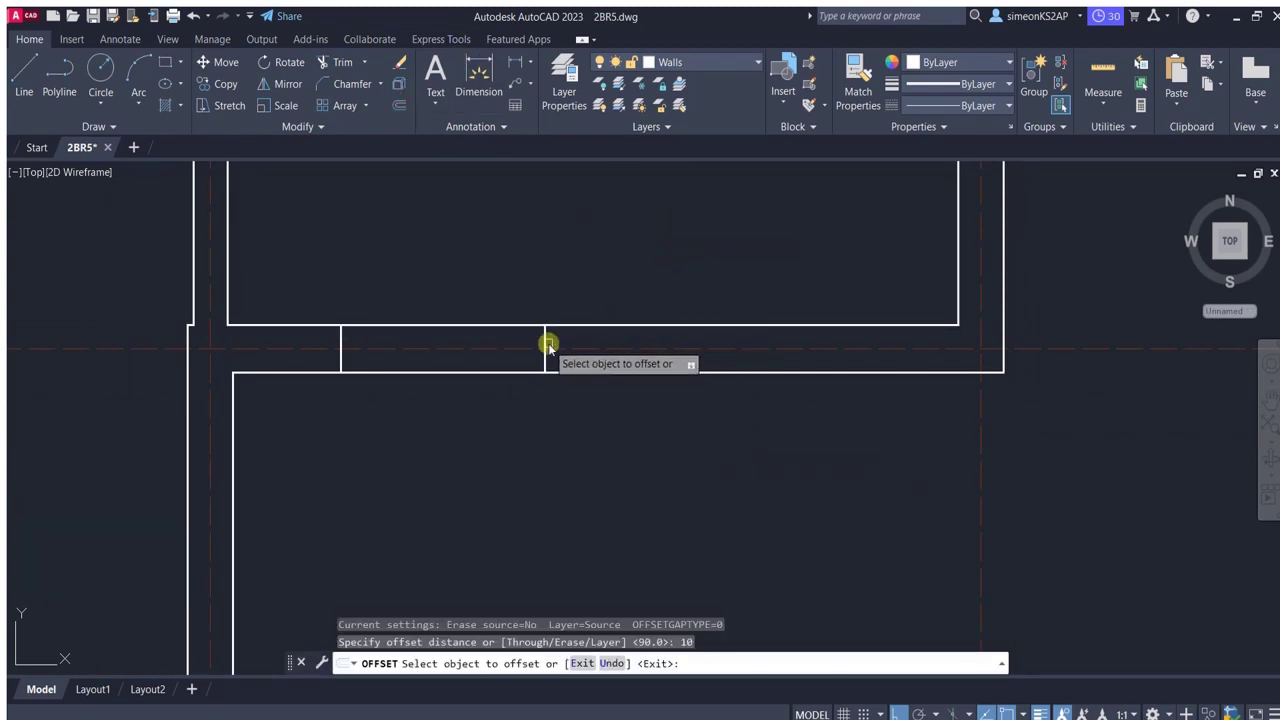
pyautogui.click(546, 345)
pyautogui.click(666, 437)
pyautogui.scroll(-3, 650, 393)
pyautogui.press('Return')
# Try offsetting the jamb line by 110, then cancel it.
pyautogui.scroll(5, 650, 393)
pyautogui.click(398, 105)
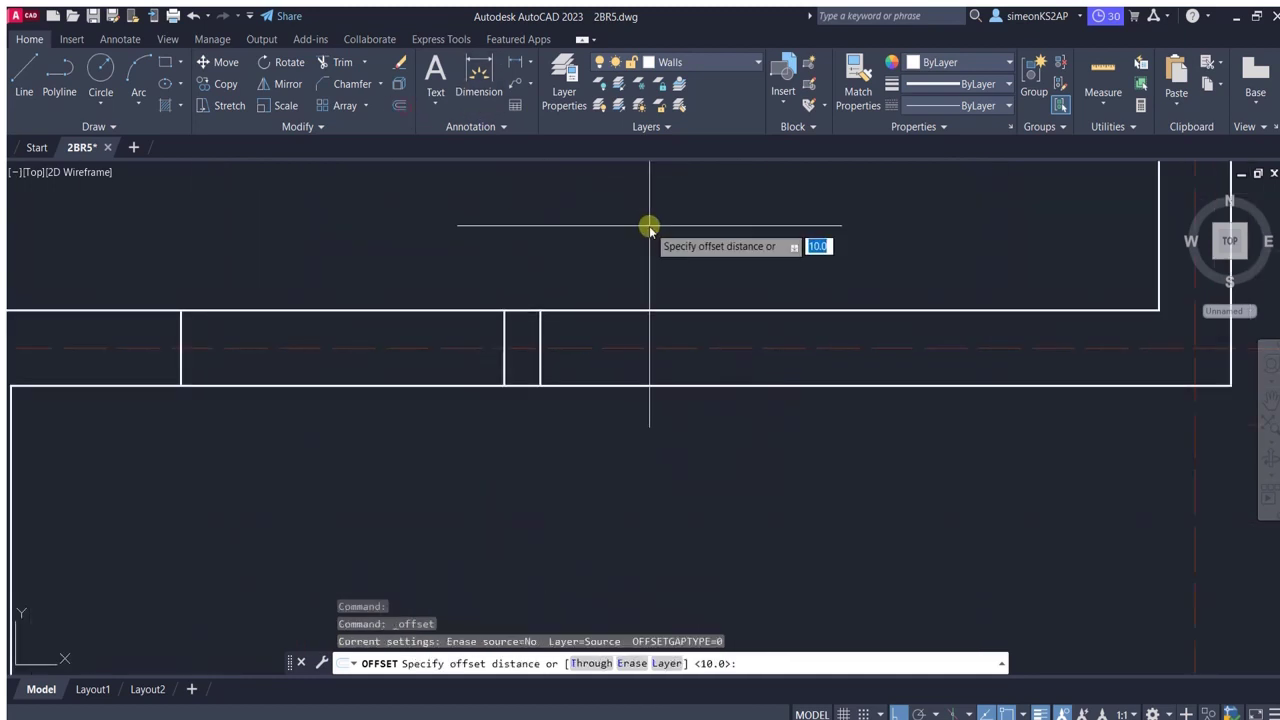
pyautogui.scroll(-3, 686, 374)
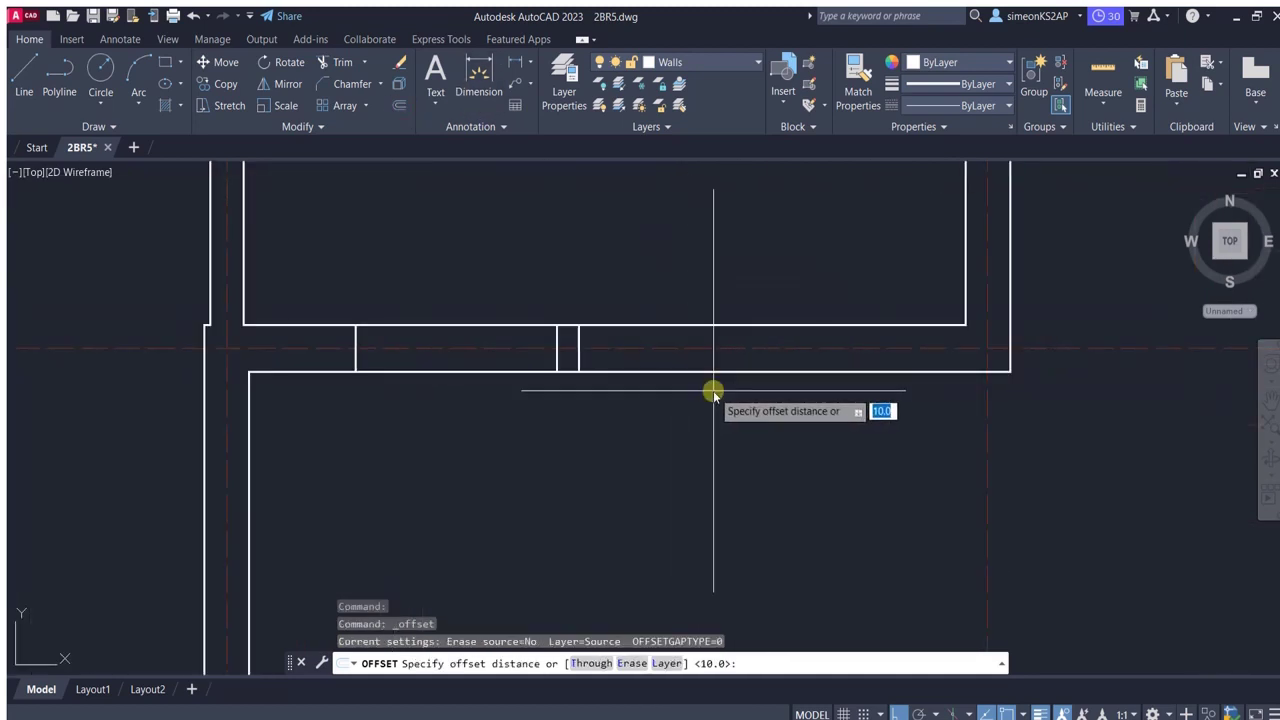
pyautogui.write('110')
pyautogui.press('Return')
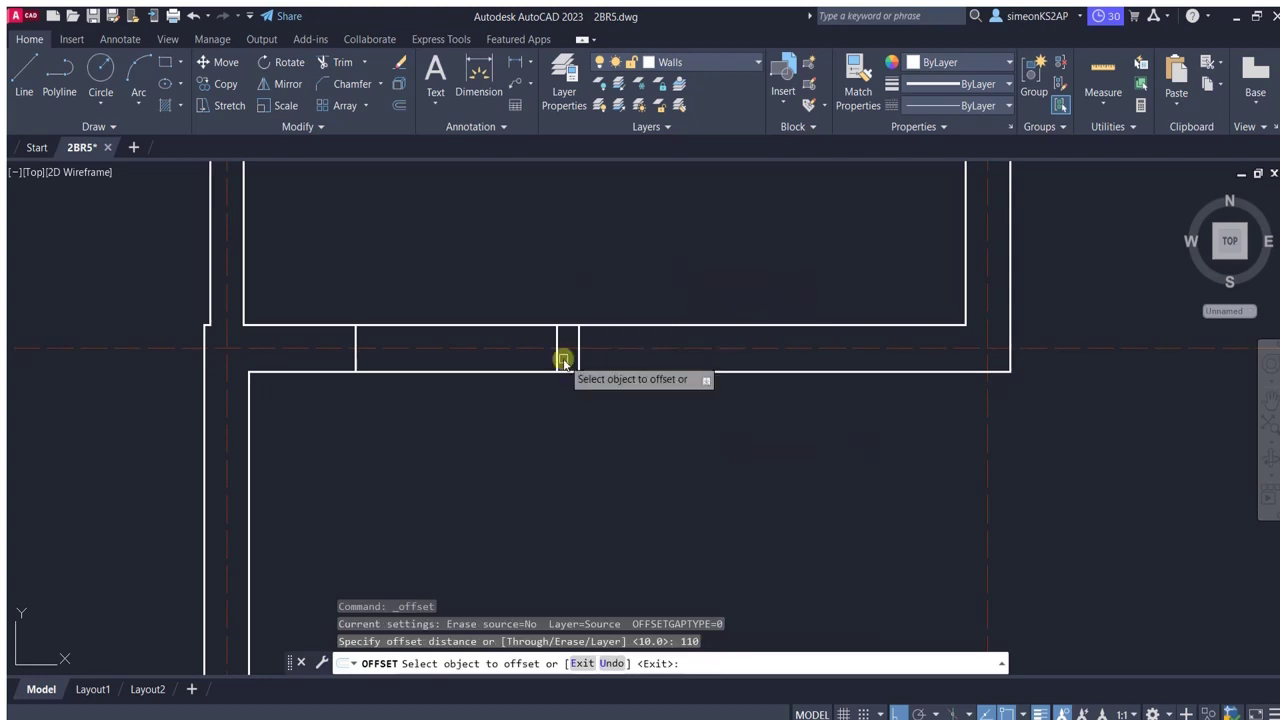
pyautogui.click(578, 340)
pyautogui.press('Escape')
# Offset jamb lines 140 and 20 units to mark the doorway in the lower wall.
pyautogui.press('Return')
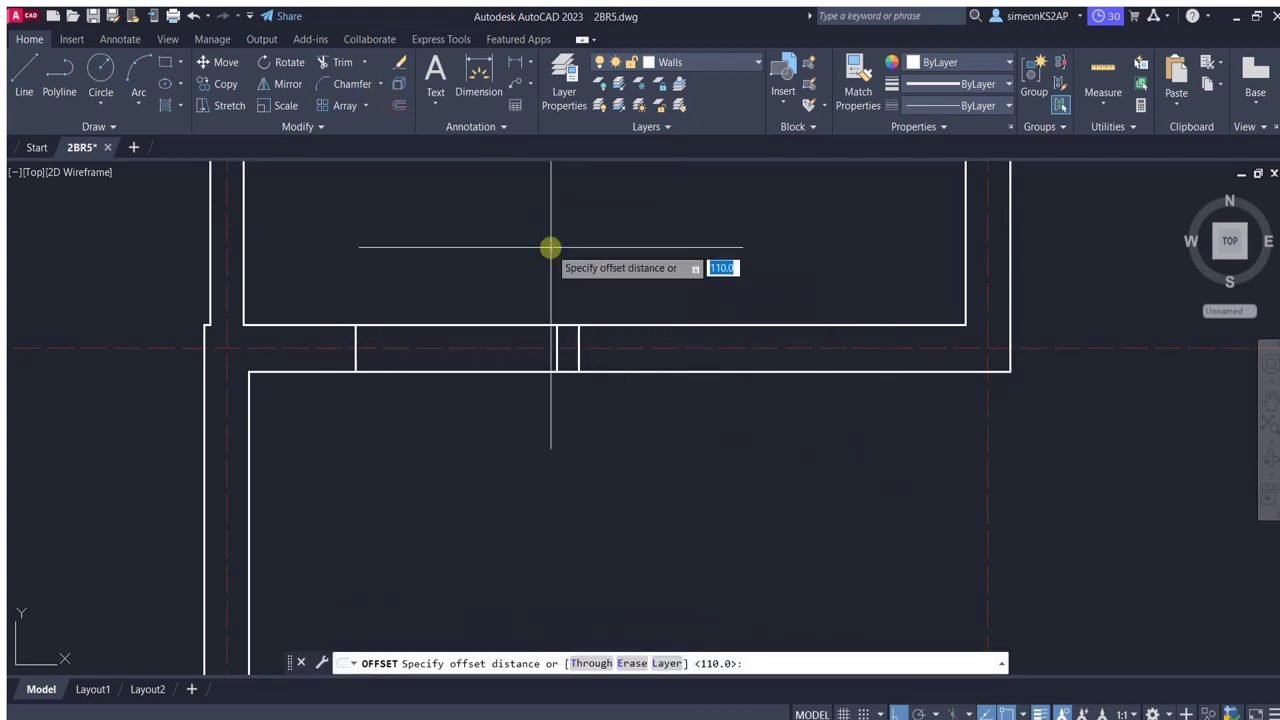
pyautogui.press('Return')
pyautogui.click(571, 343)
pyautogui.scroll(-3, 857, 471)
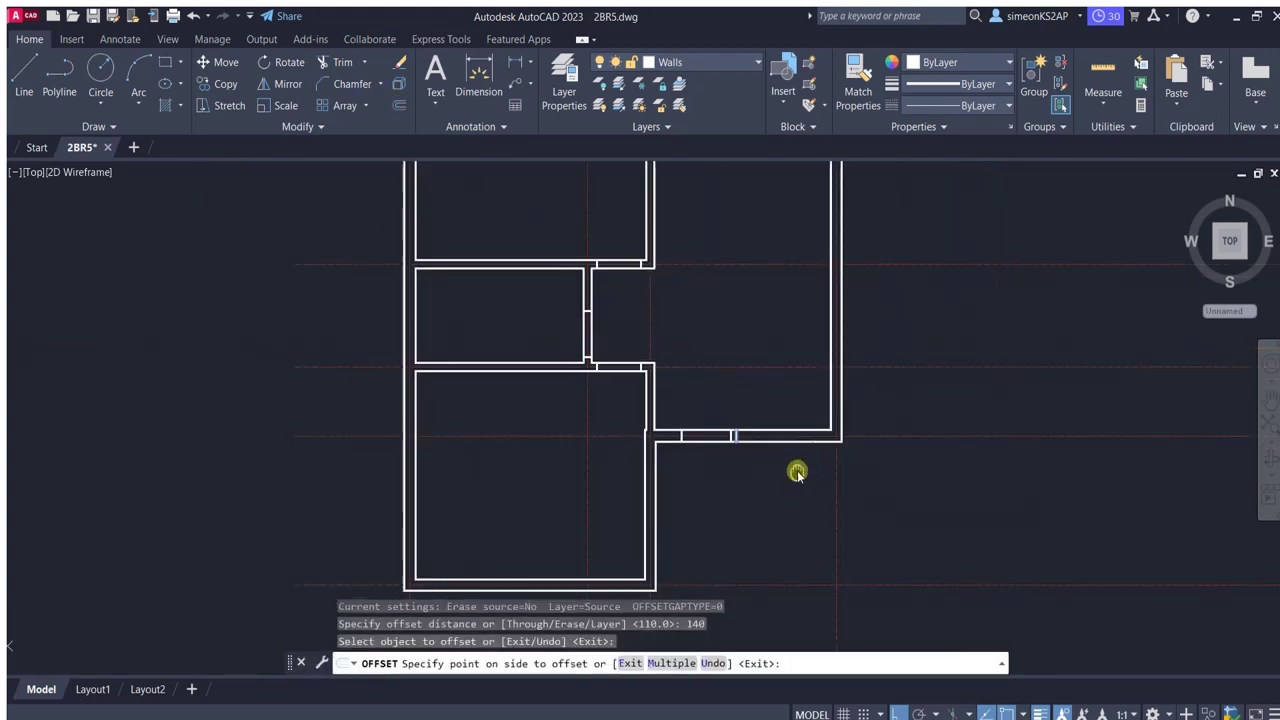
pyautogui.scroll(3, 797, 471)
pyautogui.click(699, 463)
pyautogui.scroll(2, 691, 351)
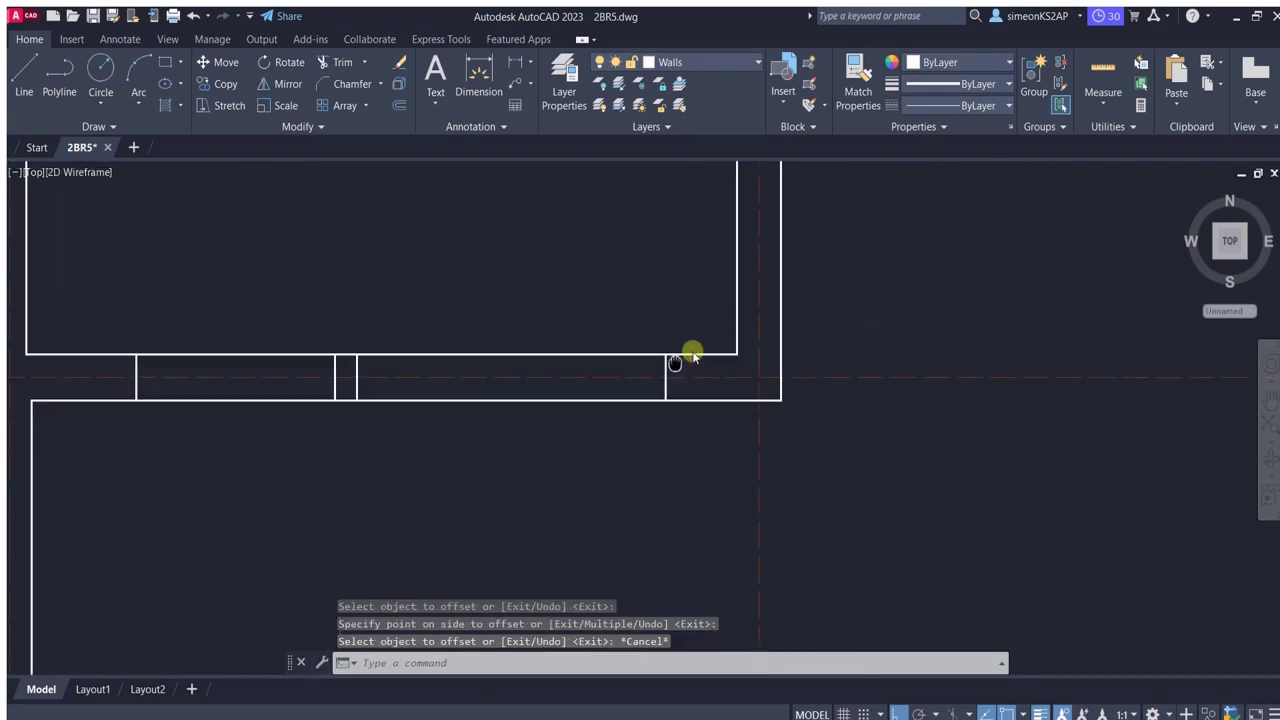
pyautogui.press('Return')
pyautogui.press('Return')
pyautogui.click(663, 408)
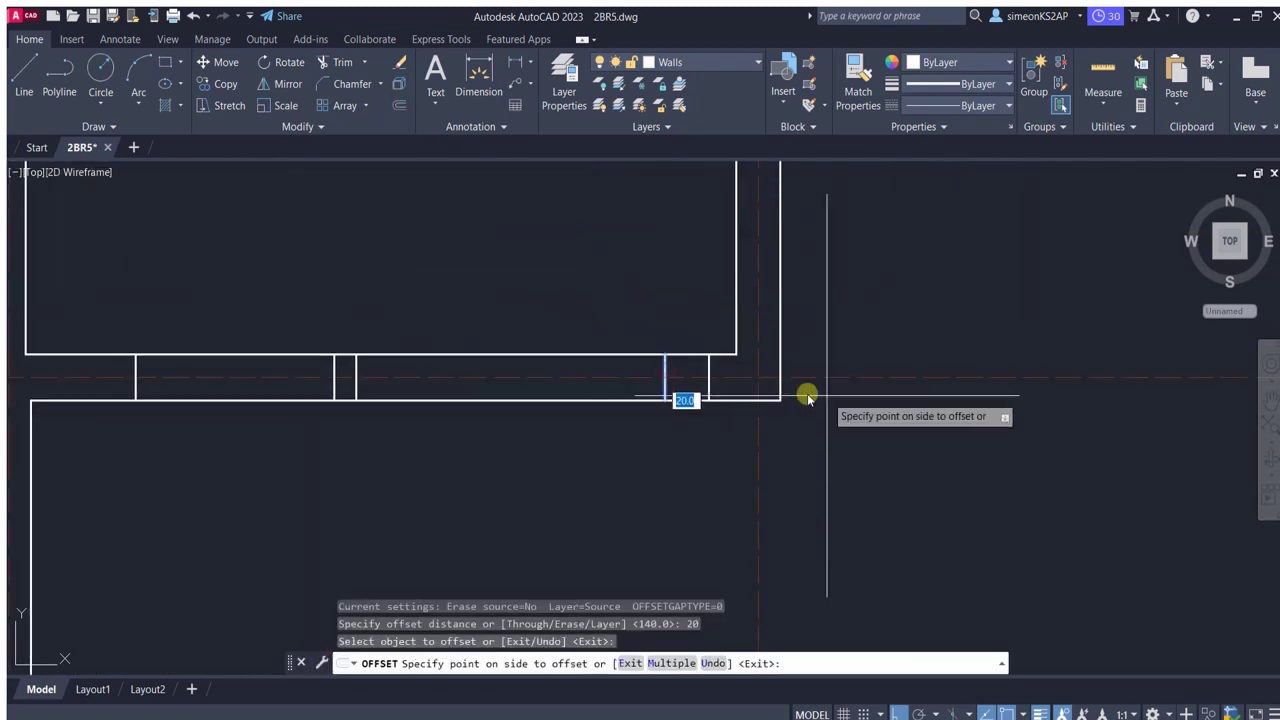
pyautogui.click(808, 394)
pyautogui.press('Escape')
# Delete the misplaced original jamb line and view the whole floor plan.
pyautogui.click(662, 370)
pyautogui.press('Delete')
pyautogui.scroll(-5, 668, 492)
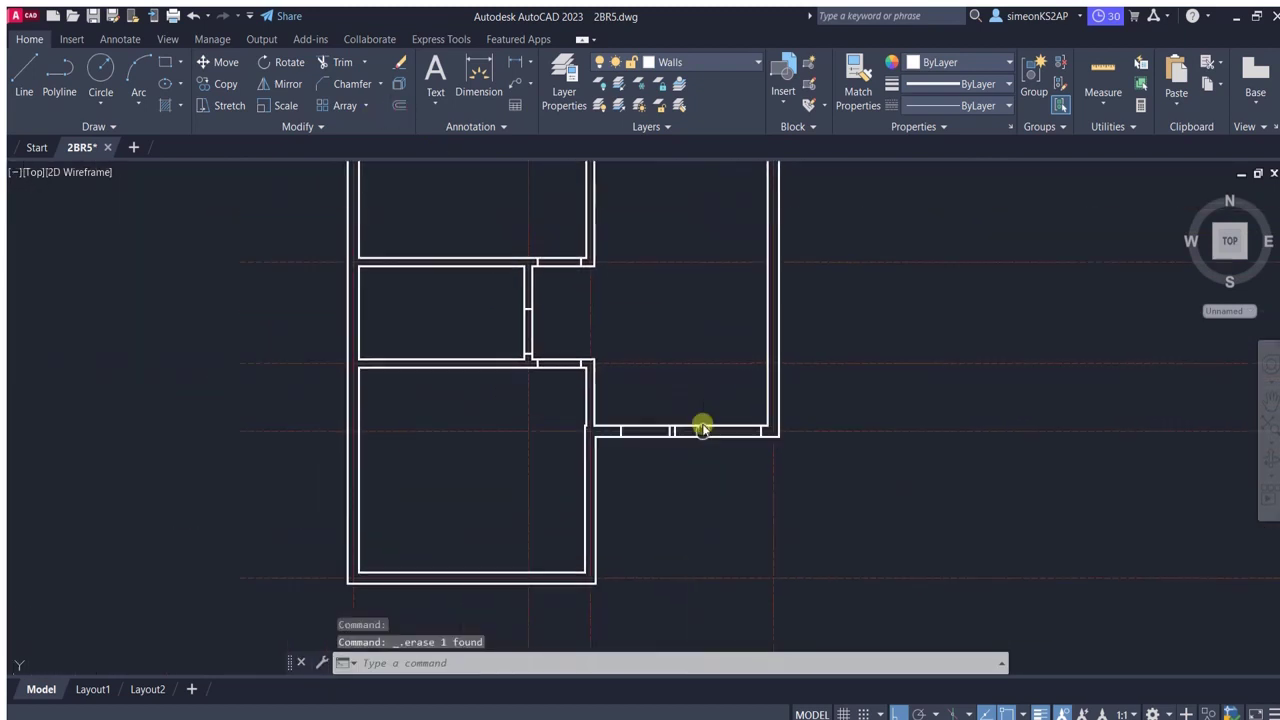
pyautogui.scroll(3, 700, 420)
pyautogui.scroll(-4, 691, 480)
pyautogui.moveTo(714, 423); pyautogui.dragTo(651, 380, button='middle')
# Draw a short horizontal polyline across the left outer wall.
pyautogui.scroll(4, 400, 296)
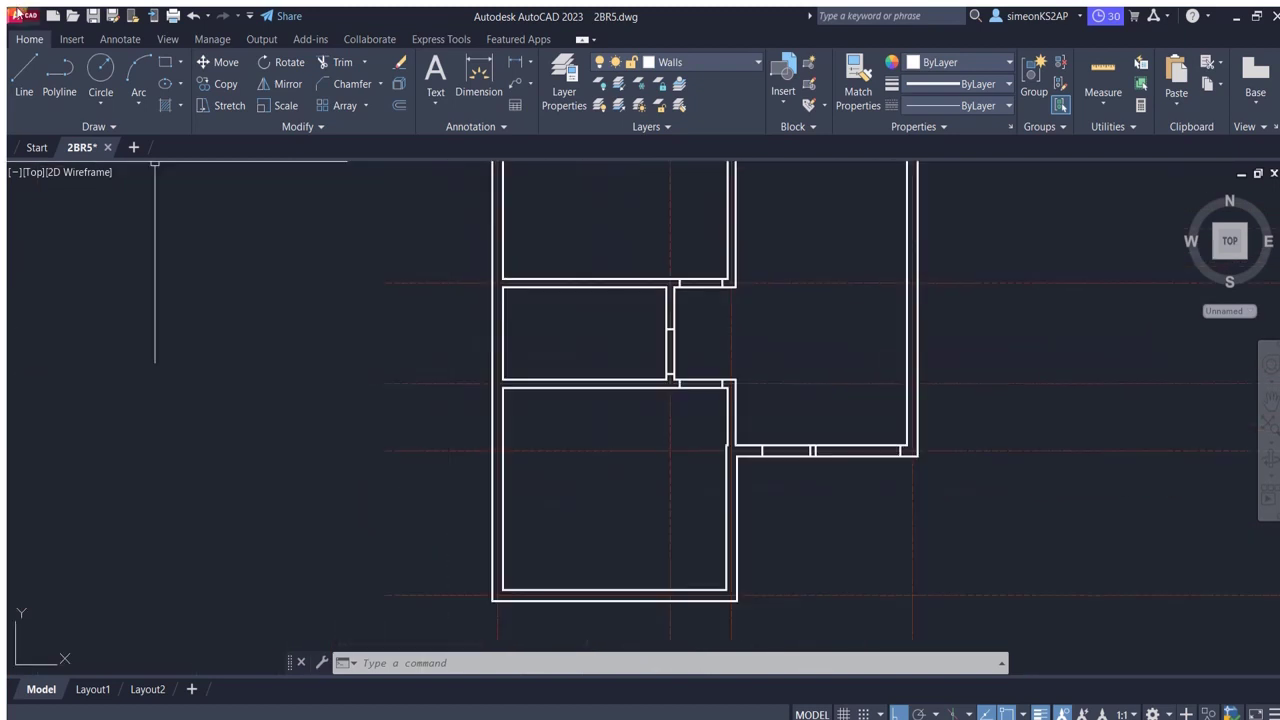
pyautogui.click(59, 75)
pyautogui.write('4')
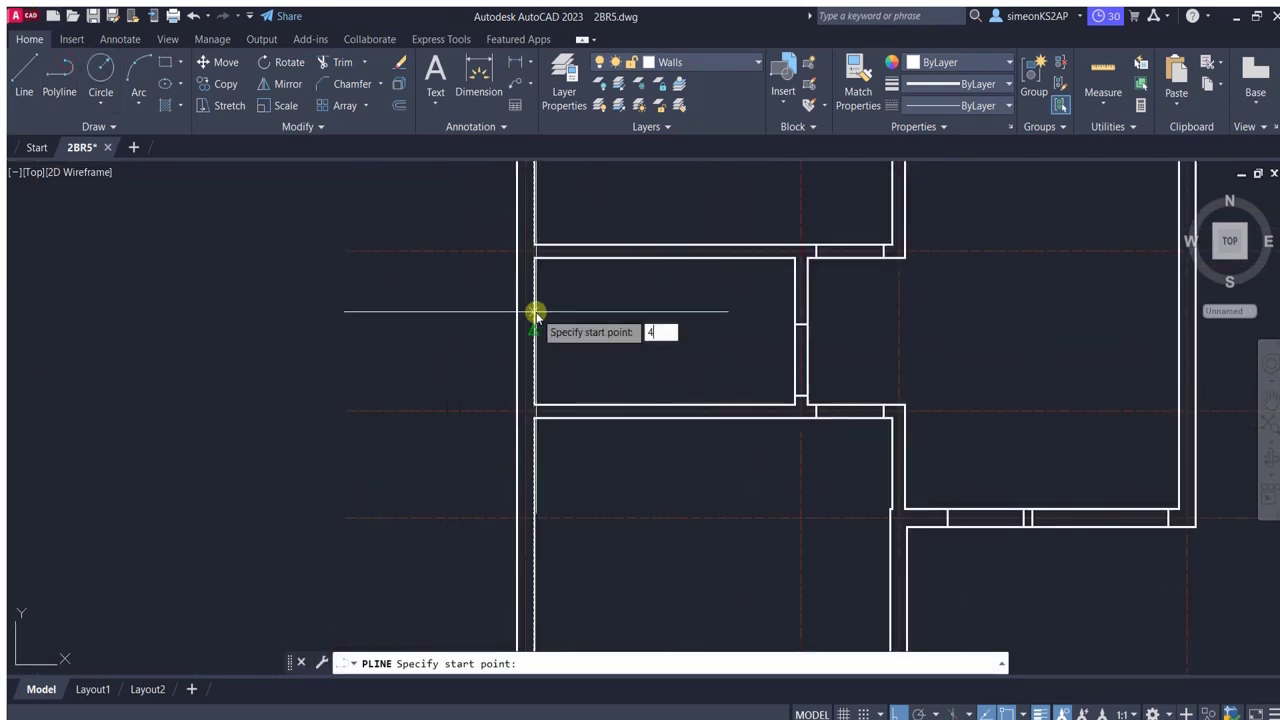
pyautogui.write('0')
pyautogui.press('Return')
pyautogui.scroll(4, 507, 293)
pyautogui.click(562, 311)
pyautogui.click(629, 310)
pyautogui.press('Return')
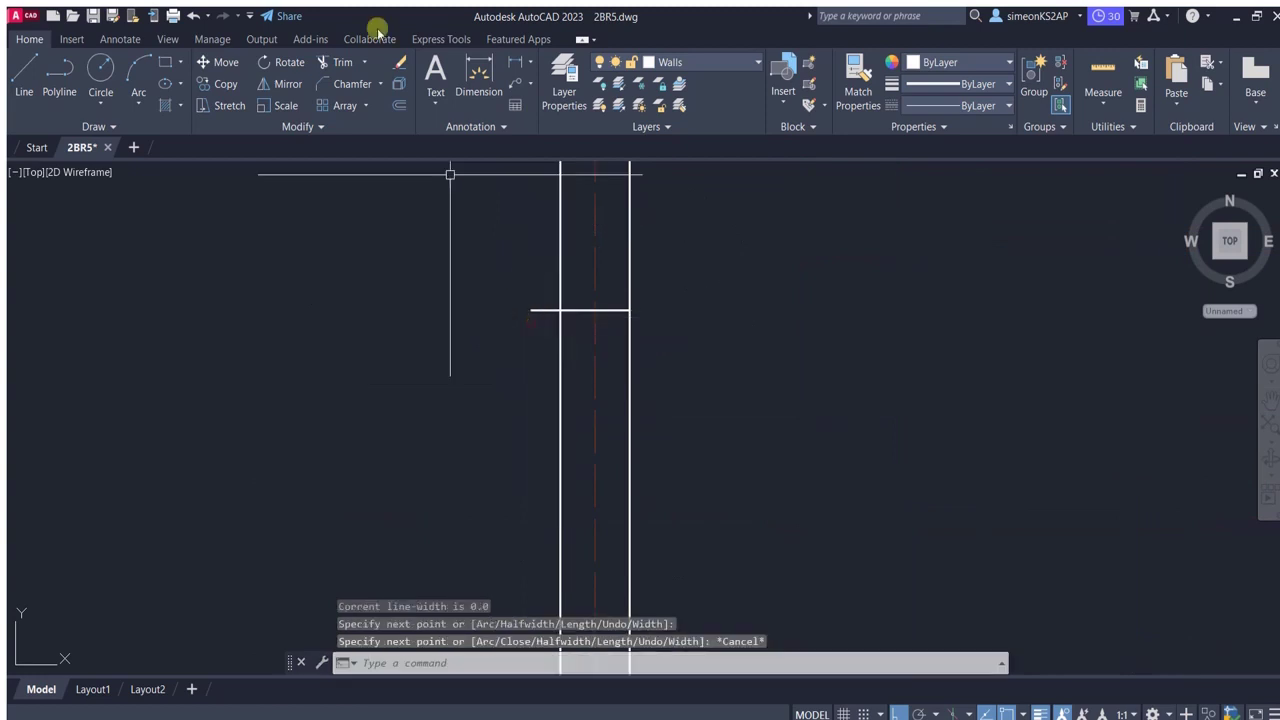
# Offset the short cross line 80 units along the wall.
pyautogui.click(342, 62)
pyautogui.press('Escape')
pyautogui.click(398, 105)
pyautogui.write('80')
pyautogui.press('Return')
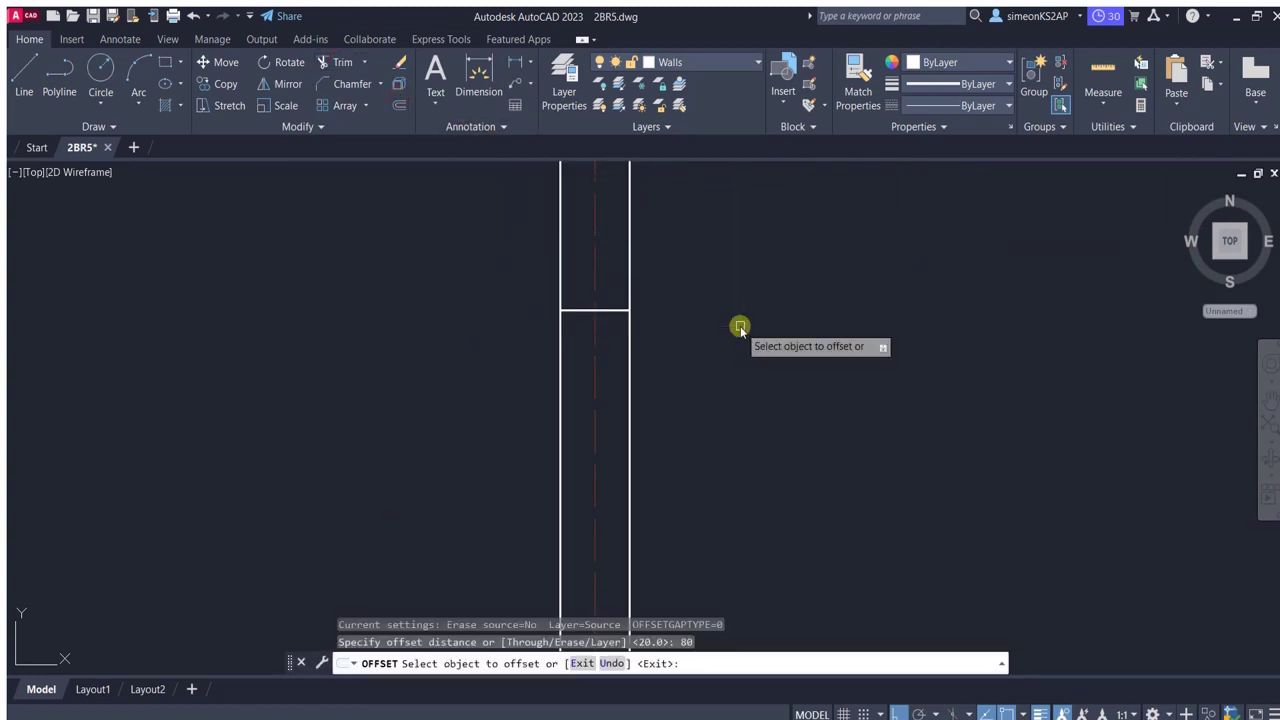
pyautogui.click(613, 313)
pyautogui.scroll(-5, 560, 350)
pyautogui.click(556, 360)
pyautogui.press('Escape')
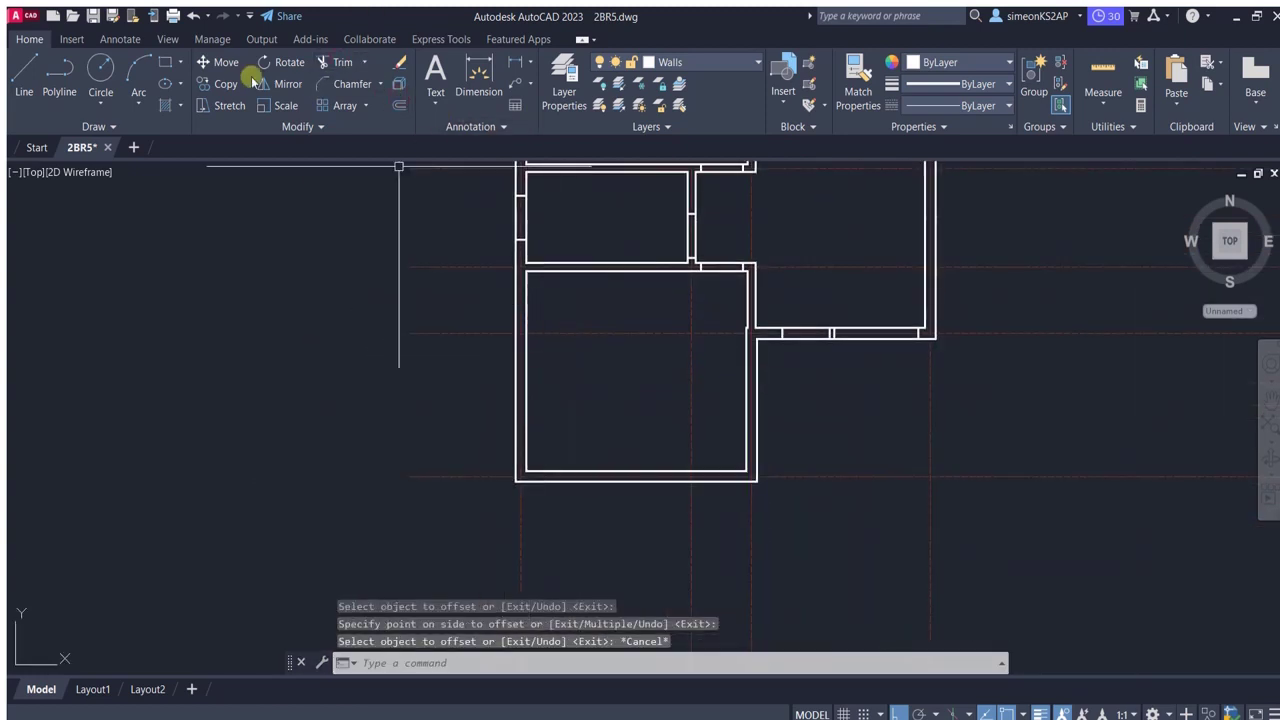
# Start a polyline on the left wall and a trim, cancelling both.
pyautogui.click(59, 68)
pyautogui.scroll(2, 566, 331)
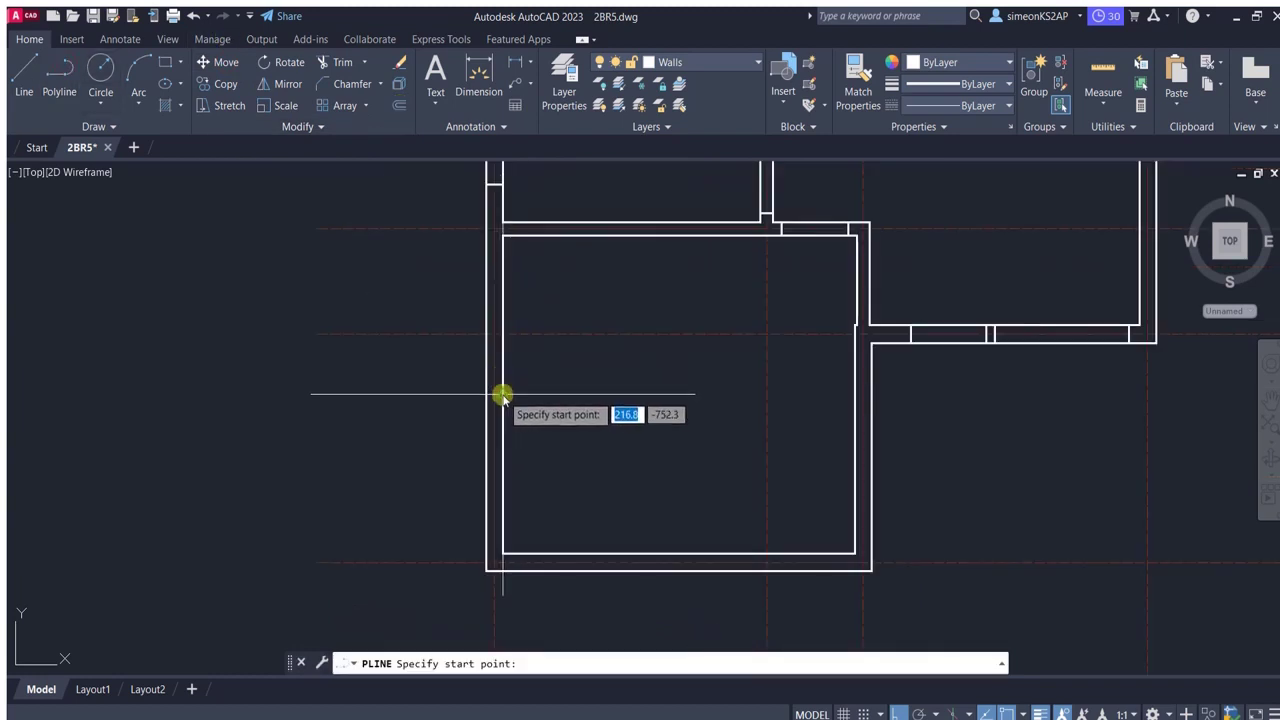
pyautogui.write('8')
pyautogui.click(503, 366)
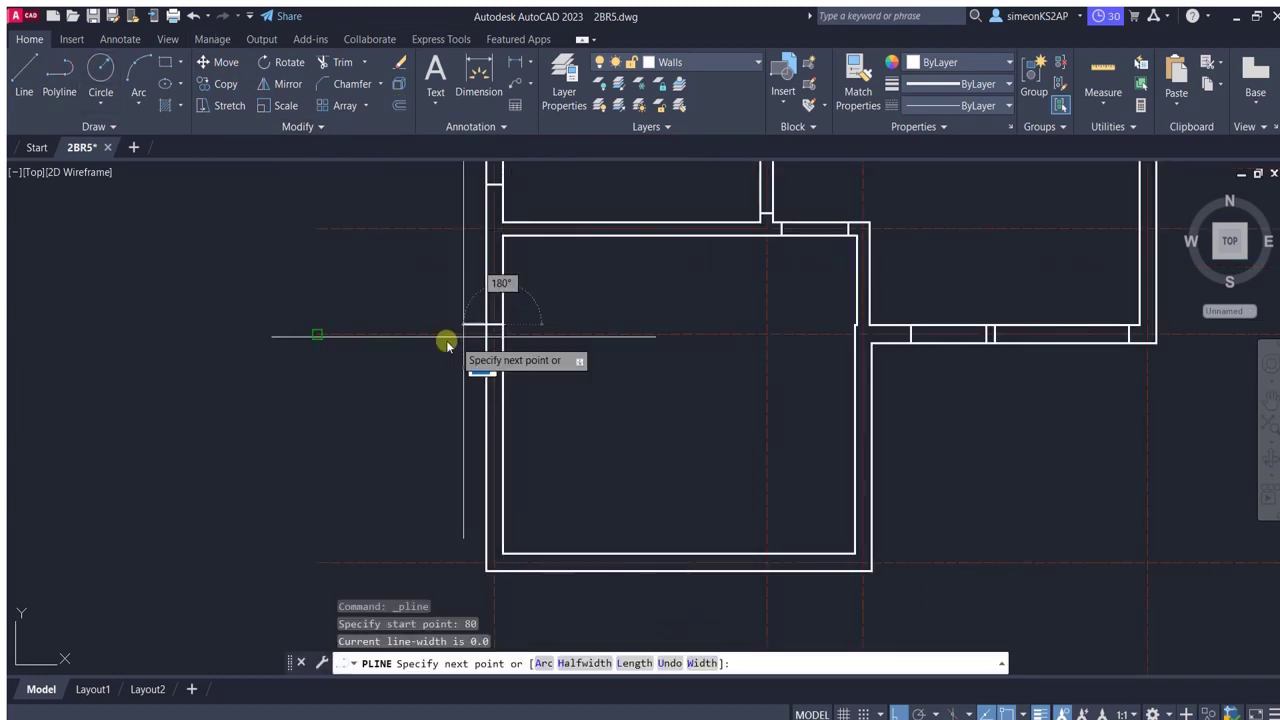
pyautogui.scroll(3, 457, 336)
pyautogui.press('Escape')
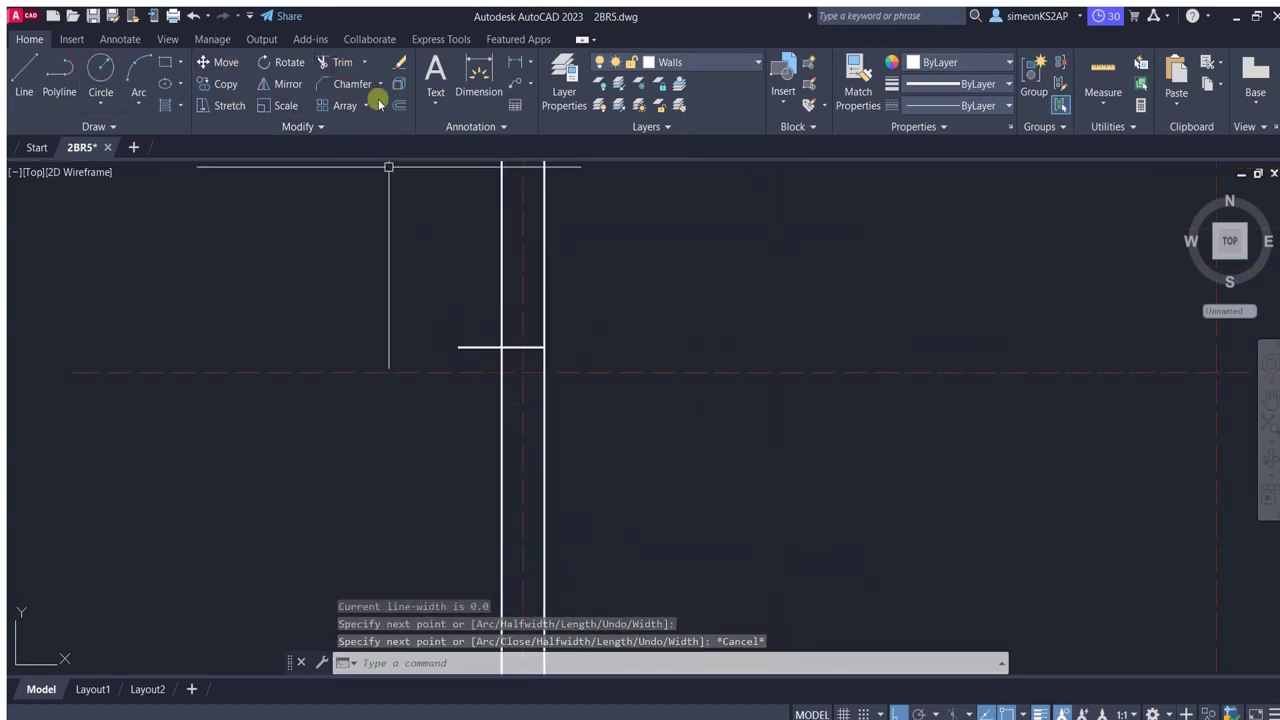
pyautogui.click(342, 62)
pyautogui.press('Escape')
# Offset the left-wall cross line 160 units down the wall.
pyautogui.click(399, 106)
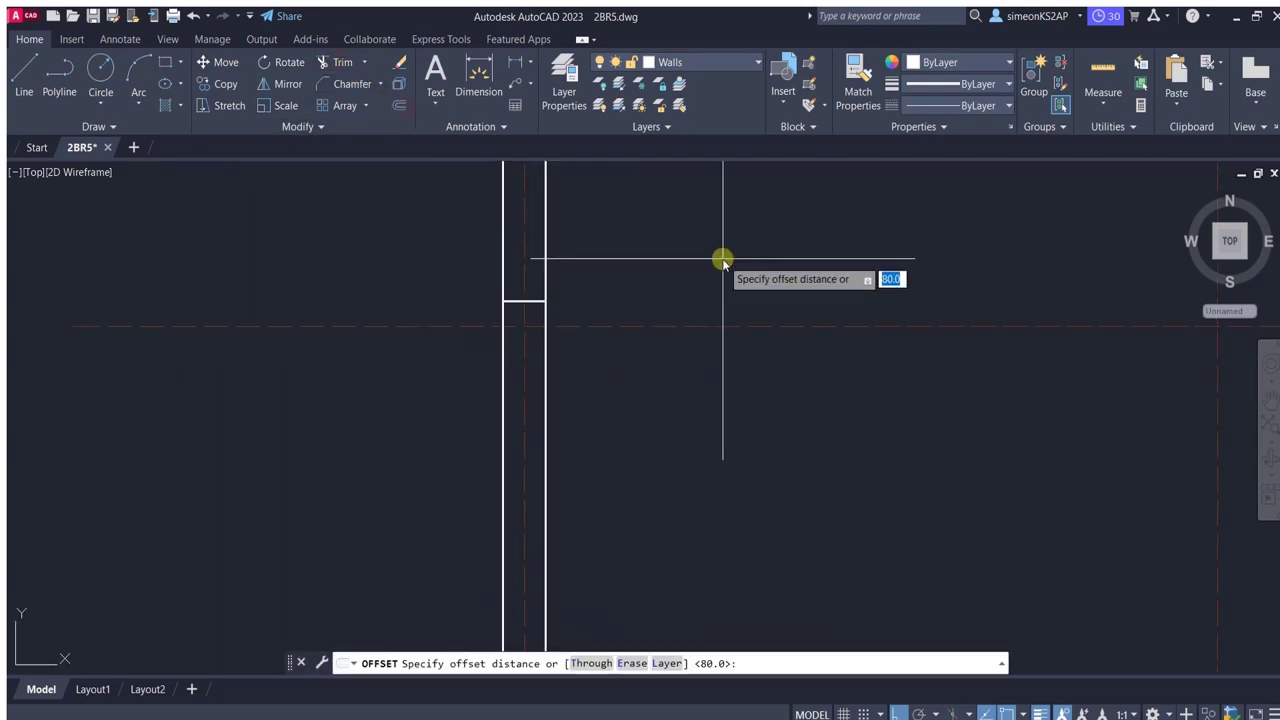
pyautogui.write('60')
pyautogui.press('Return')
pyautogui.click(516, 302)
pyautogui.scroll(-5, 700, 466)
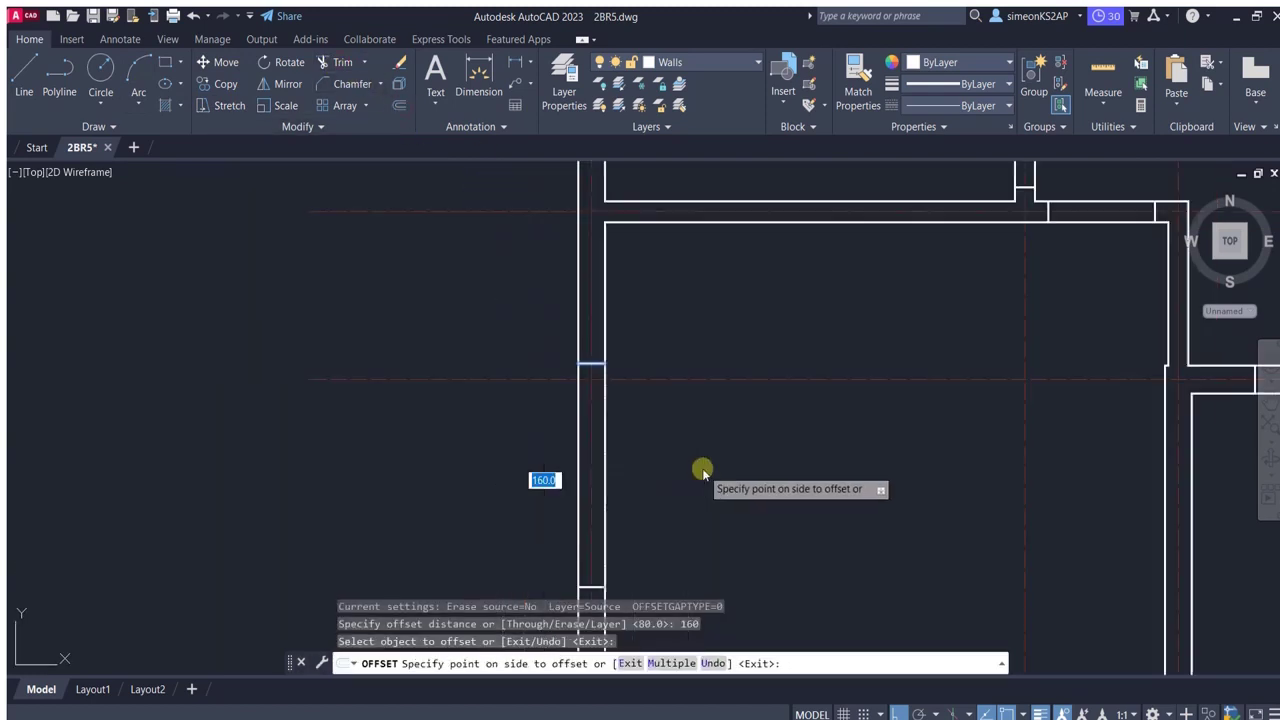
pyautogui.click(700, 466)
pyautogui.scroll(-5, 640, 363)
pyautogui.press('Escape')
pyautogui.scroll(5, 546, 386)
# Select the opening's cross lines and start a move, then cancel it.
pyautogui.click(556, 410)
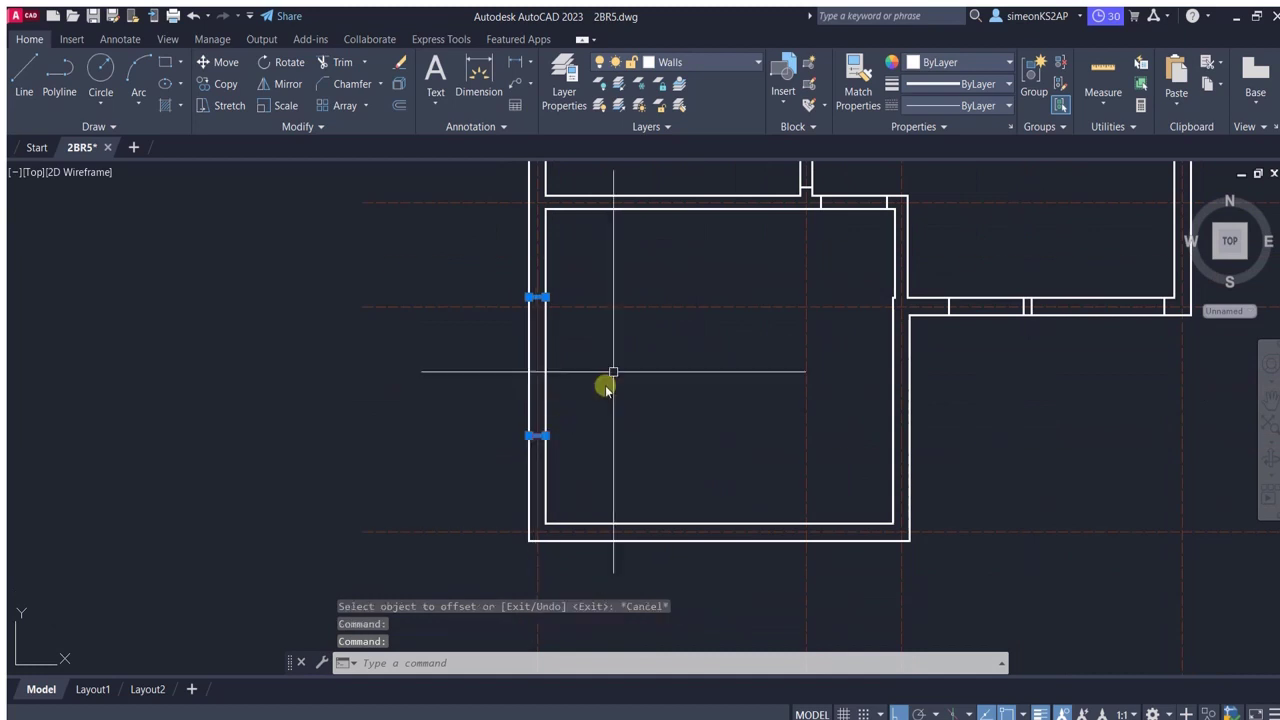
pyautogui.moveTo(606, 380); pyautogui.dragTo(560, 443, button='middle')
pyautogui.click(217, 62)
pyautogui.click(512, 425)
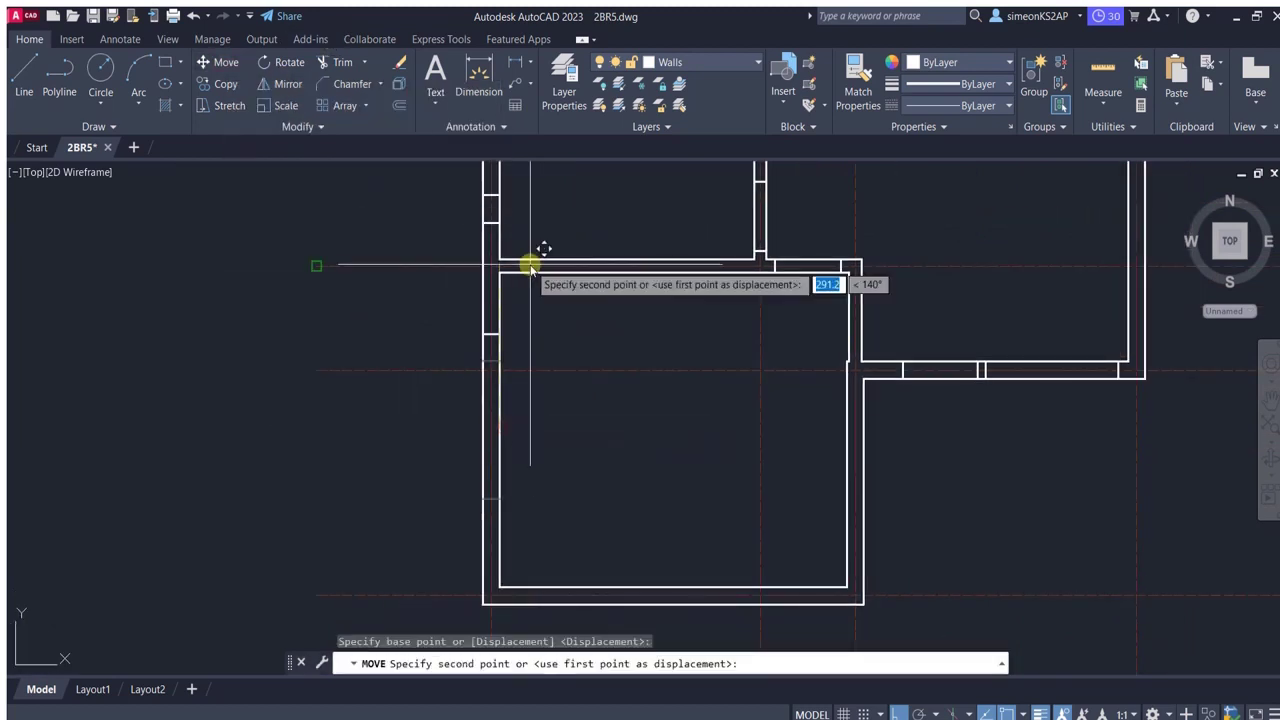
pyautogui.scroll(-3, 523, 349)
pyautogui.press('Escape')
pyautogui.scroll(3, 523, 420)
pyautogui.scroll(-2, 545, 418)
pyautogui.scroll(4, 545, 416)
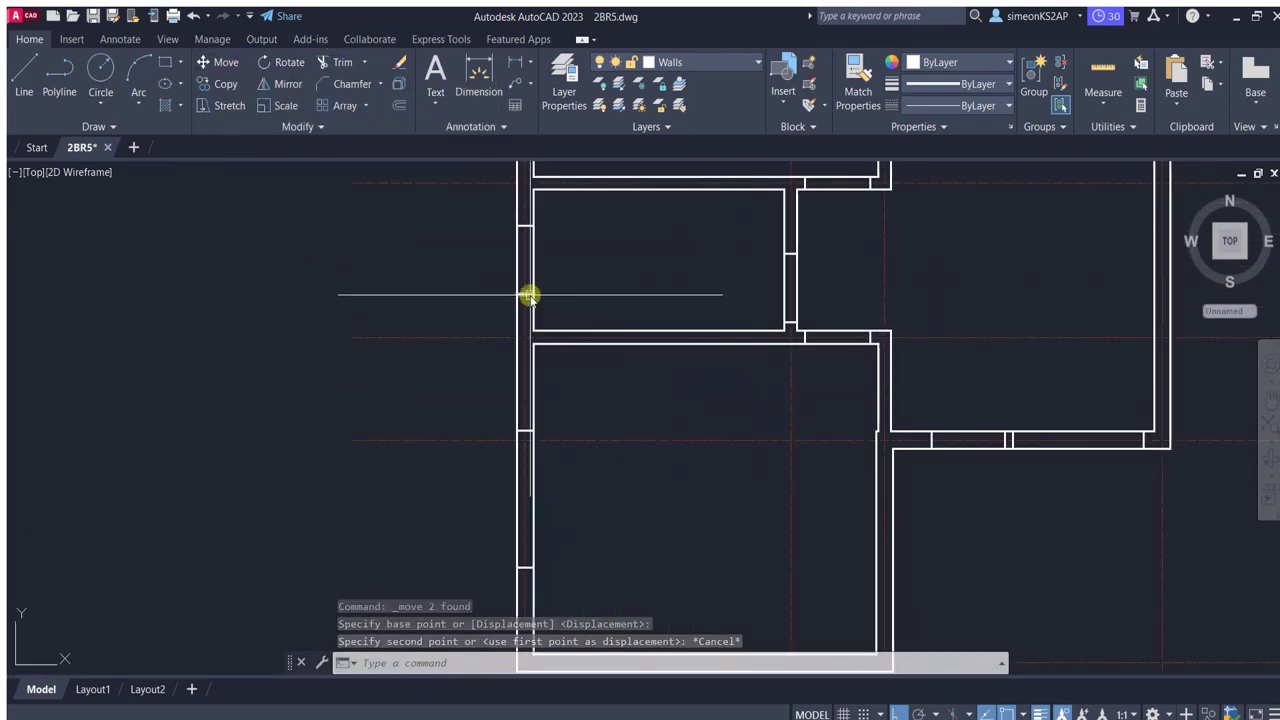
pyautogui.click(226, 84)
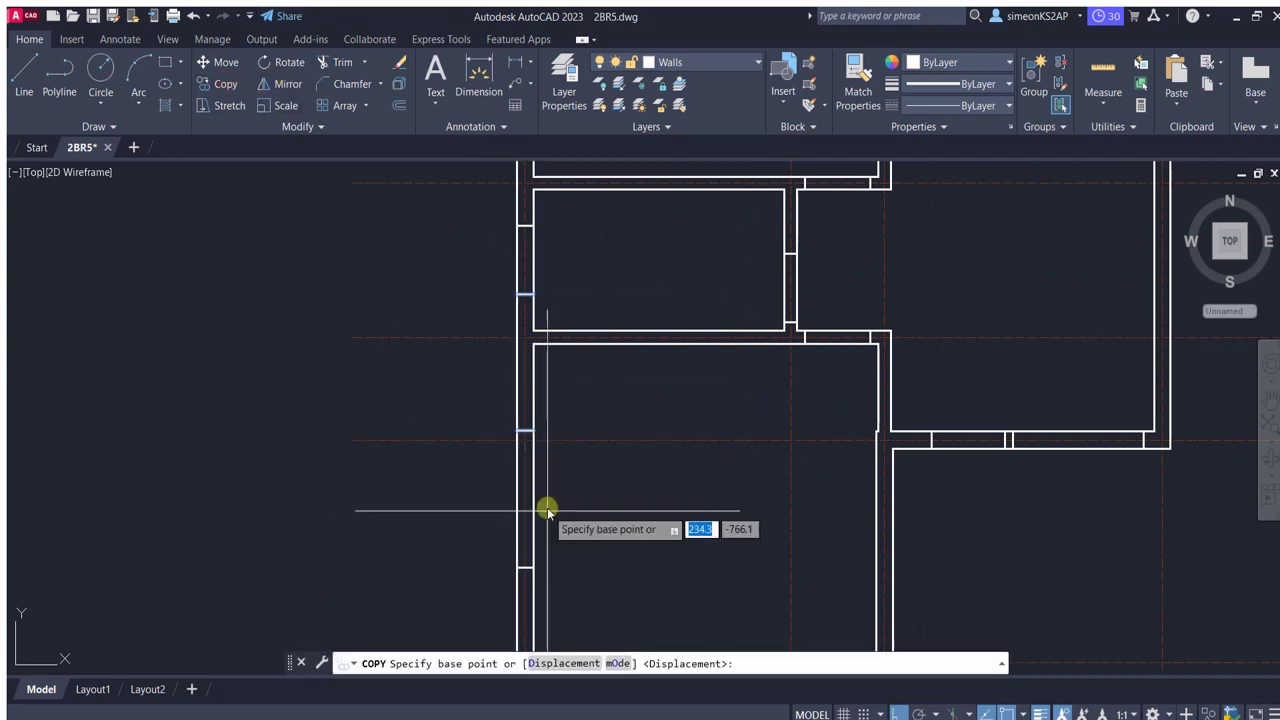
pyautogui.click(546, 509)
pyautogui.moveTo(551, 294); pyautogui.dragTo(555, 372, button='middle')
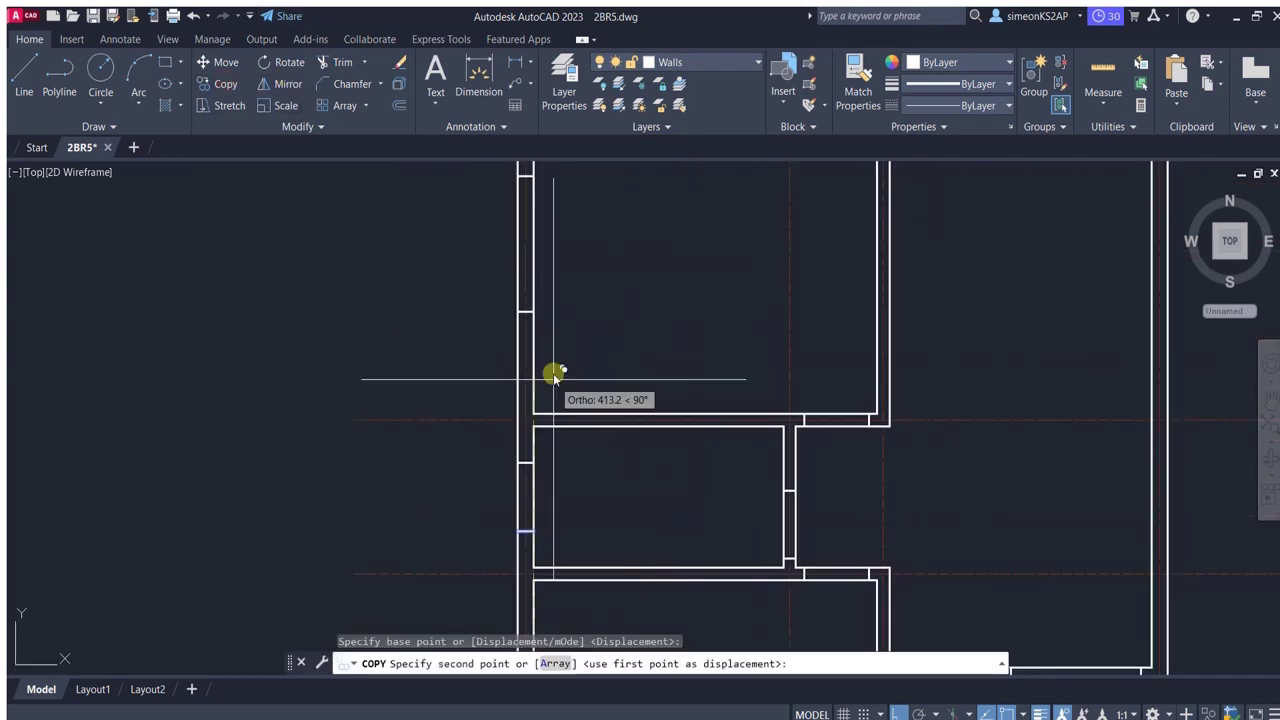
pyautogui.click(535, 290)
pyautogui.scroll(-4, 545, 320)
pyautogui.moveTo(592, 358); pyautogui.dragTo(590, 320, button='middle')
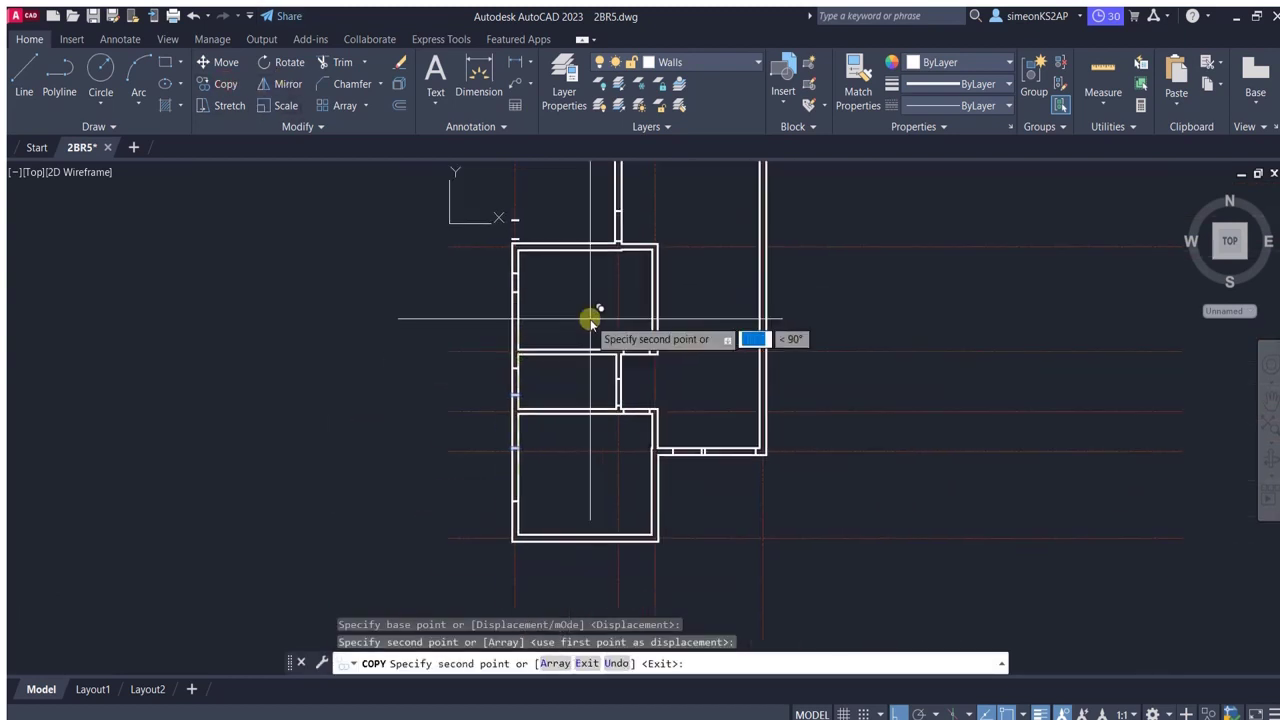
pyautogui.write('u')
pyautogui.press('Return')
pyautogui.press('Escape')
pyautogui.hotkey('ctrl', 'z')
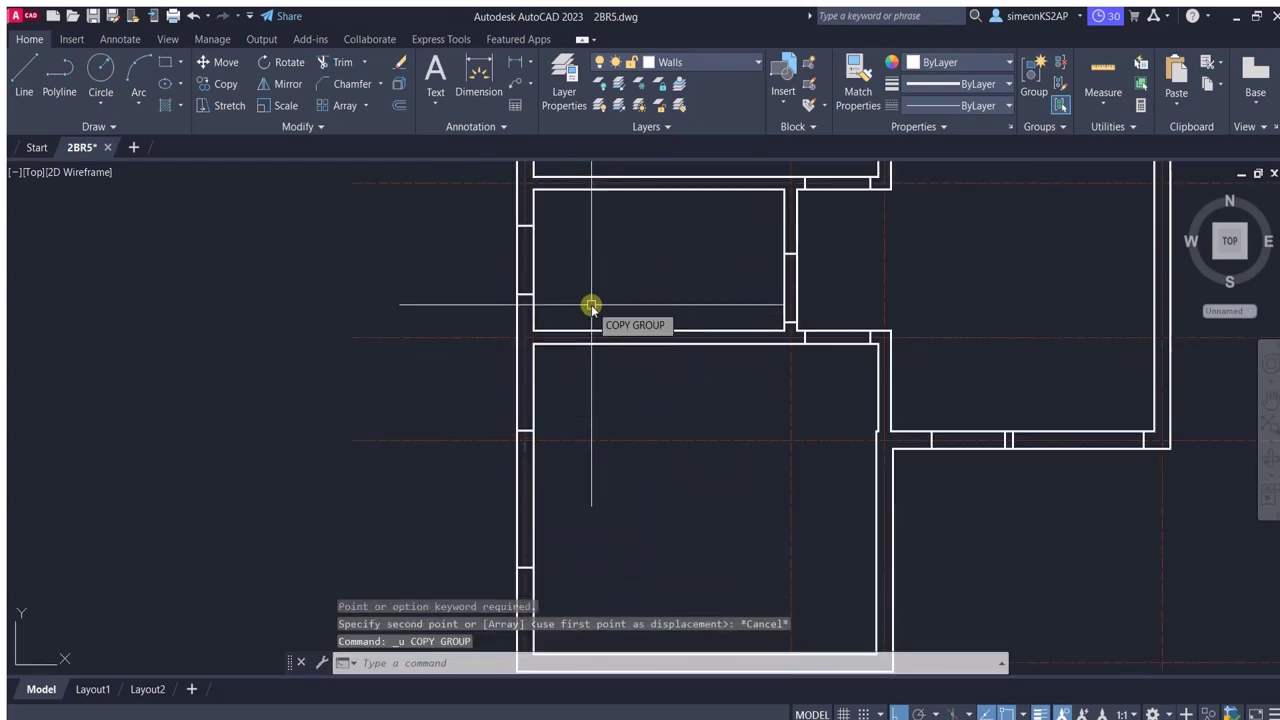
pyautogui.hotkey('ctrl', 'z')
pyautogui.scroll(2, 529, 466)
pyautogui.scroll(2, 477, 297)
pyautogui.click(479, 297)
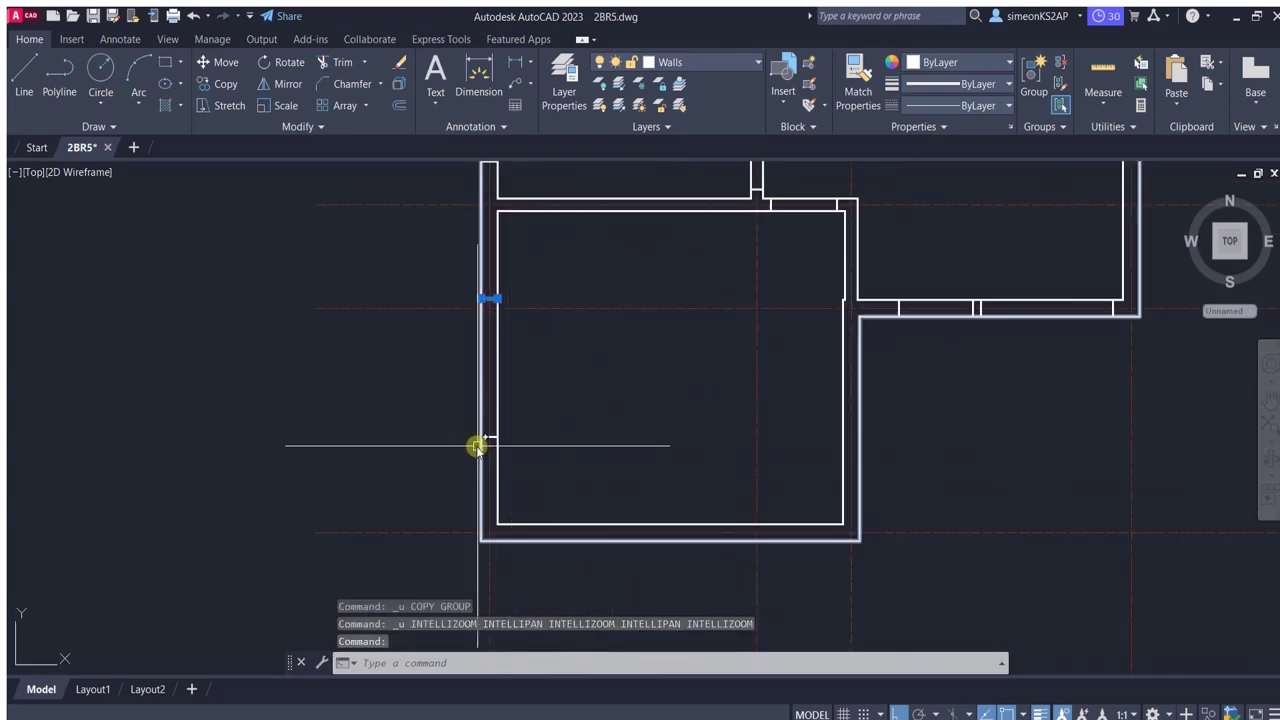
pyautogui.scroll(-1, 565, 423)
pyautogui.scroll(2, 515, 378)
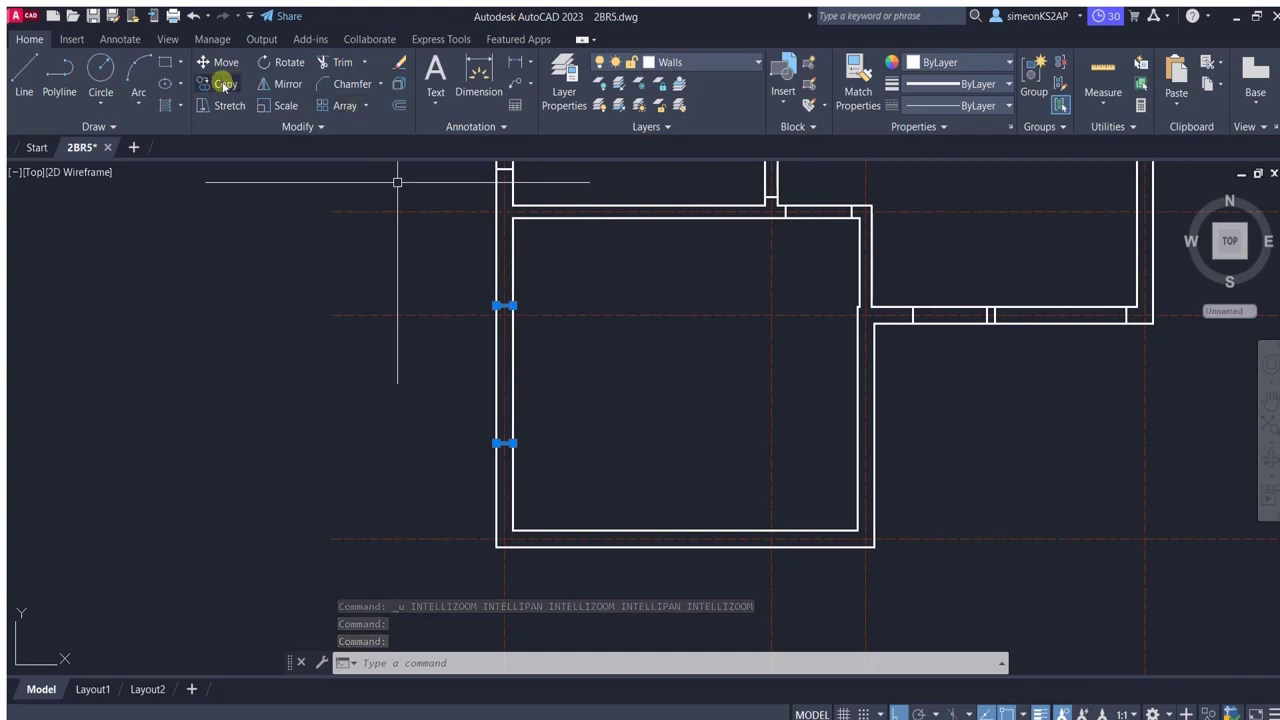
pyautogui.click(224, 84)
pyautogui.click(508, 371)
pyautogui.scroll(-2, 520, 390)
pyautogui.press('Escape')
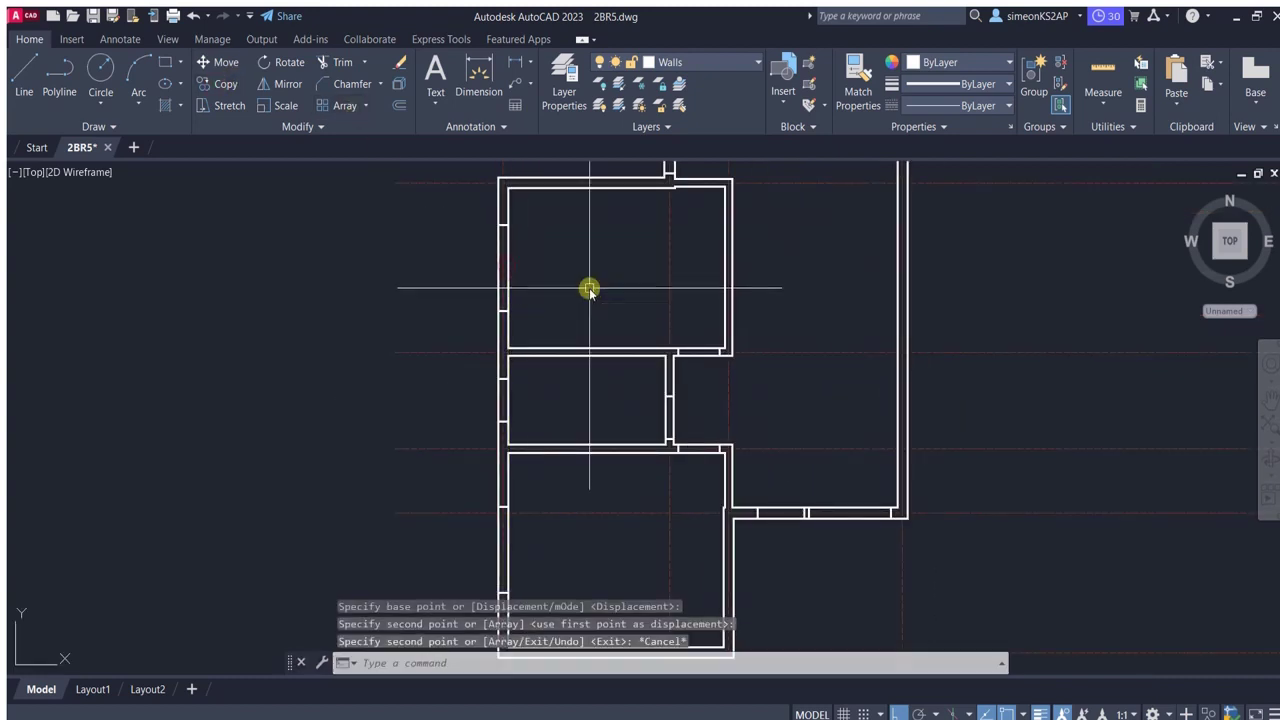
pyautogui.scroll(-1, 580, 289)
pyautogui.scroll(1, 586, 329)
pyautogui.scroll(1, 620, 250)
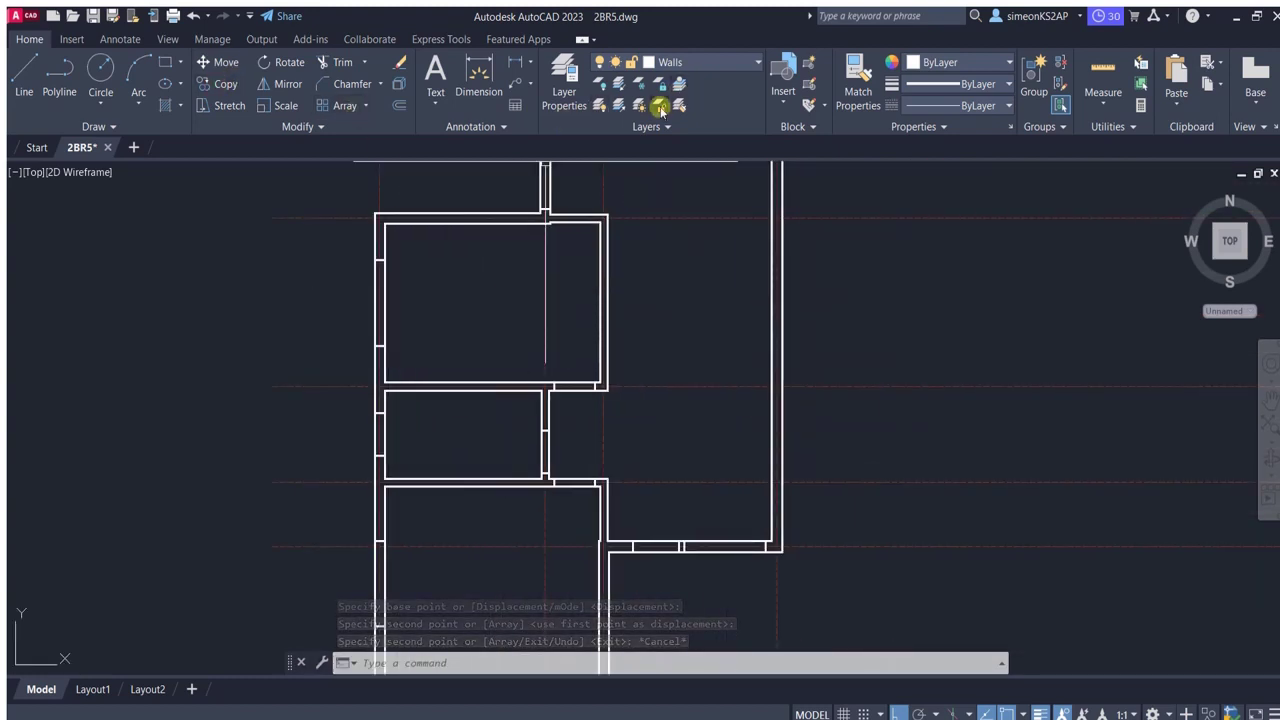
# Turn off the Grids layer with LAYOFF.
pyautogui.click(660, 108)
pyautogui.click(603, 300)
pyautogui.scroll(-3, 651, 306)
pyautogui.press('Escape')
# Fence-trim door gaps into the middle and lower rooms' left walls.
pyautogui.click(343, 62)
pyautogui.scroll(3, 543, 302)
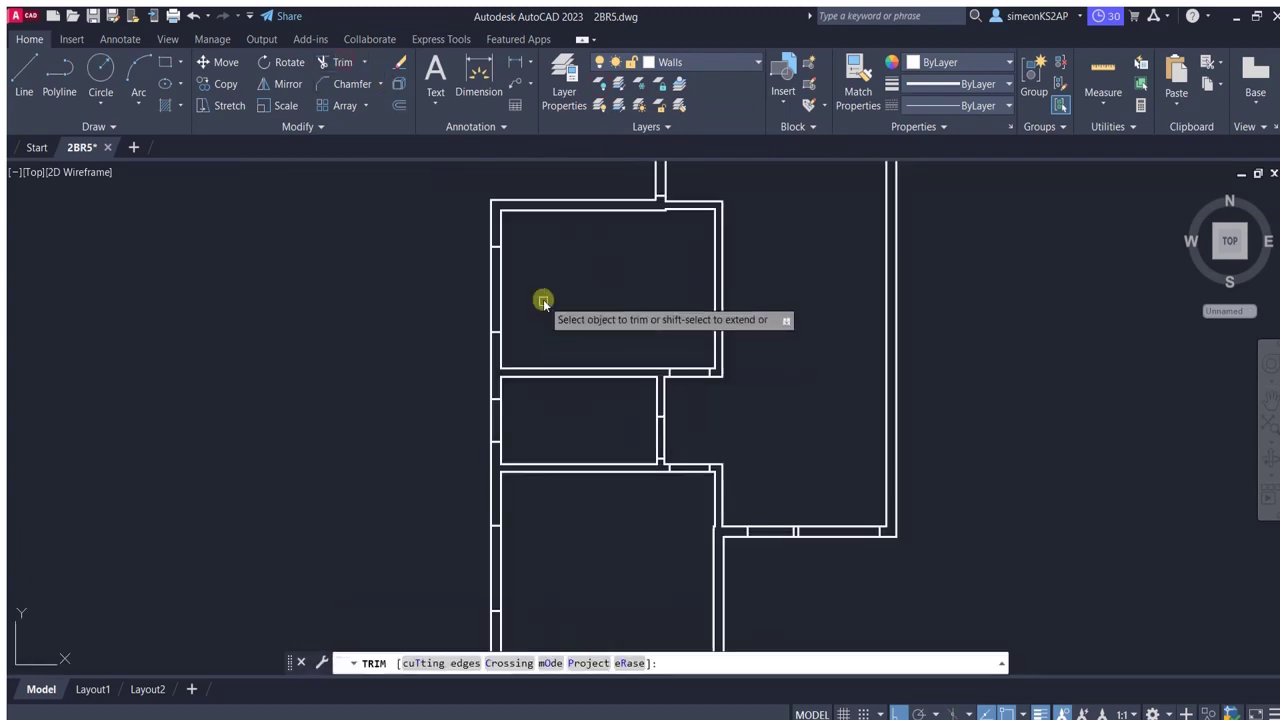
pyautogui.moveTo(543, 302); pyautogui.dragTo(537, 414)
pyautogui.click(537, 414)
pyautogui.click(466, 417)
pyautogui.press('Return')
pyautogui.moveTo(466, 417); pyautogui.dragTo(586, 346, button='middle')
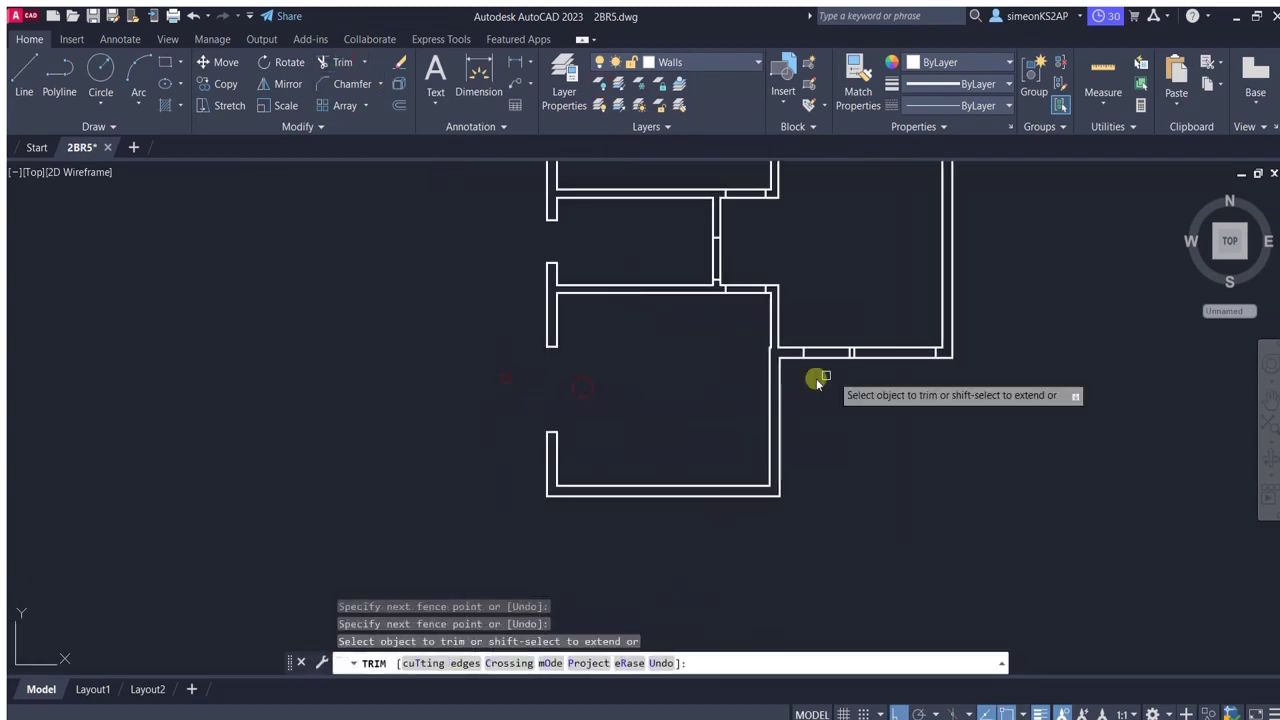
pyautogui.scroll(-1, 846, 303)
pyautogui.scroll(2, 666, 331)
pyautogui.scroll(1, 629, 395)
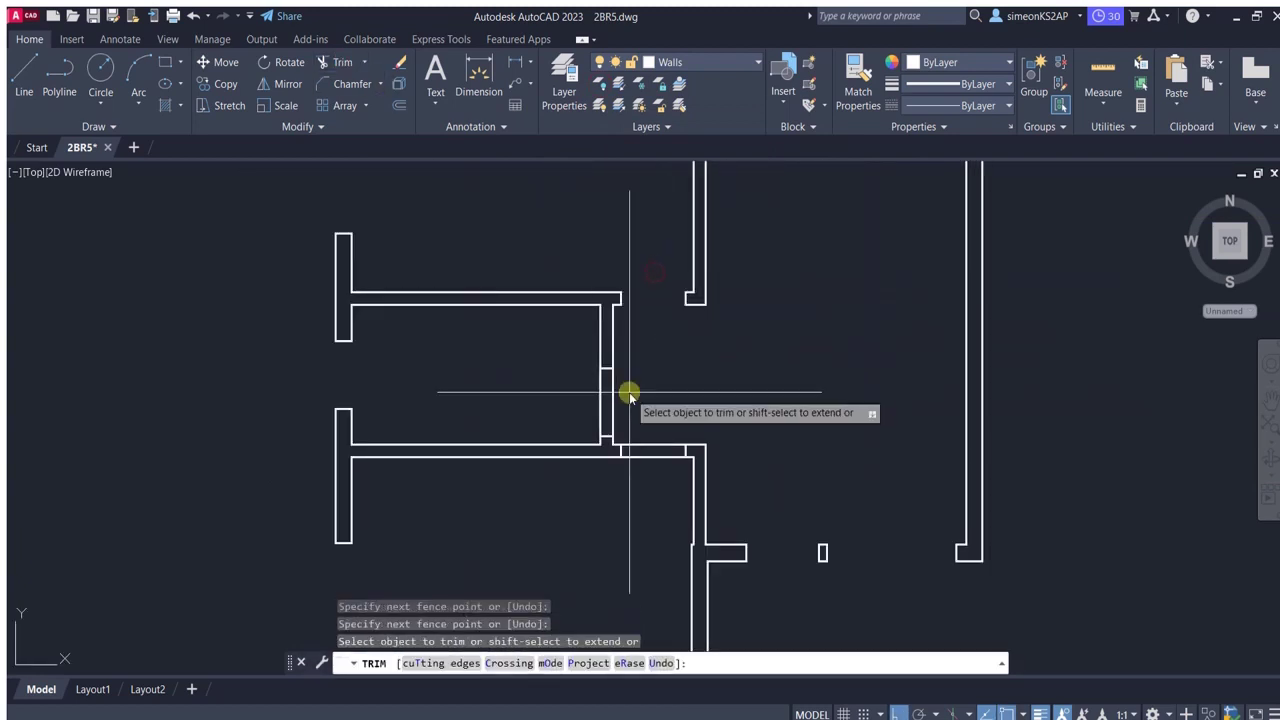
# Trim away the wall stub between the two rooms.
pyautogui.moveTo(629, 395); pyautogui.dragTo(646, 434)
pyautogui.press('Escape')
pyautogui.click(658, 487)
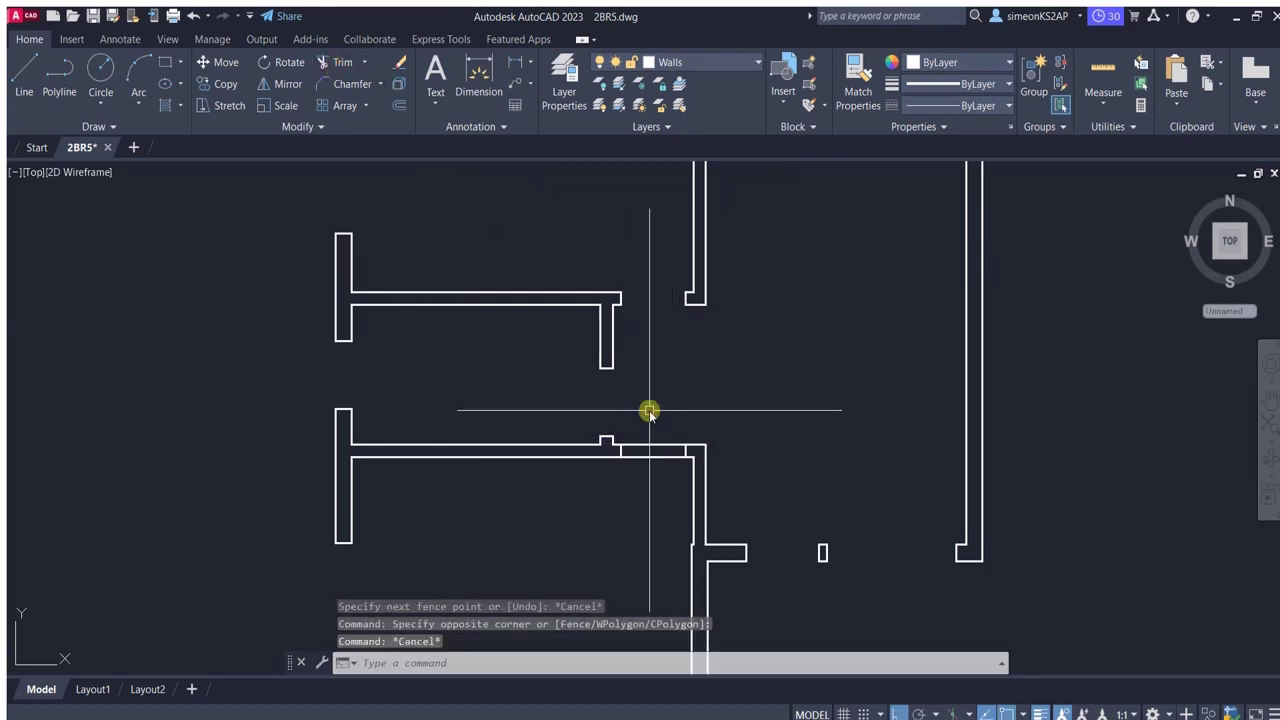
pyautogui.click(342, 62)
pyautogui.moveTo(651, 449); pyautogui.dragTo(645, 515)
pyautogui.scroll(-4, 645, 515)
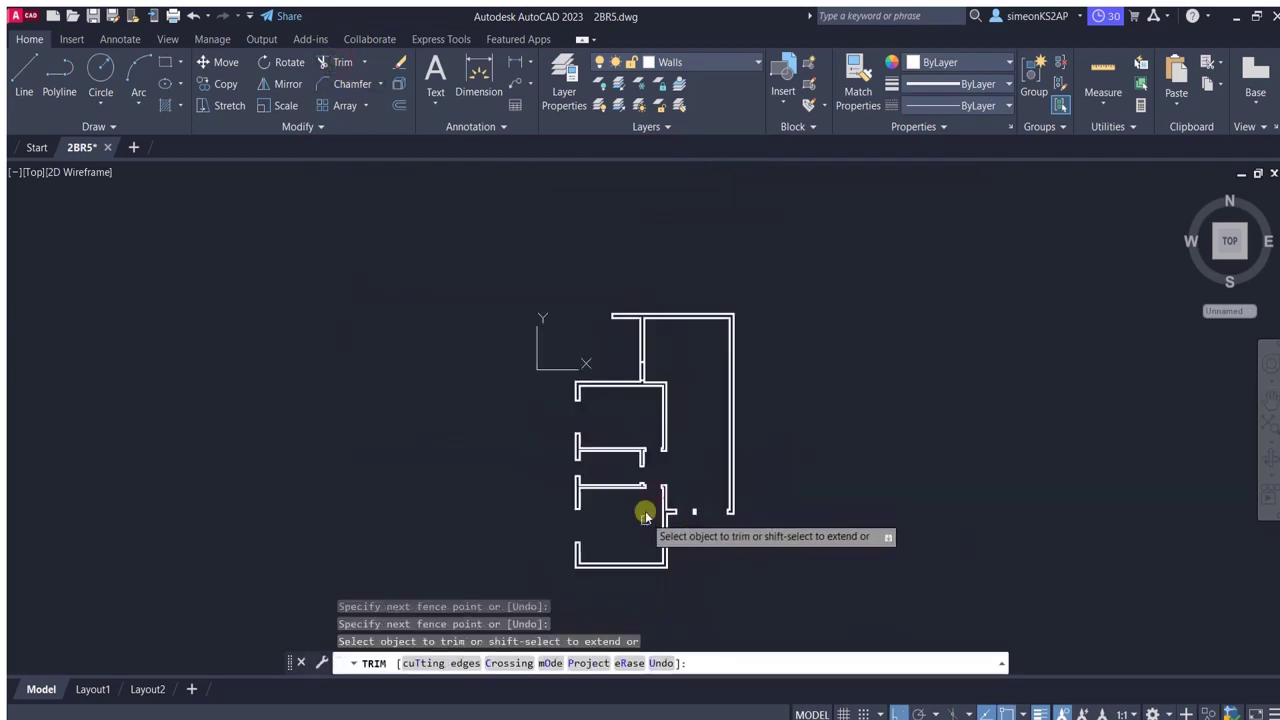
pyautogui.scroll(2, 648, 460)
pyautogui.scroll(2, 631, 300)
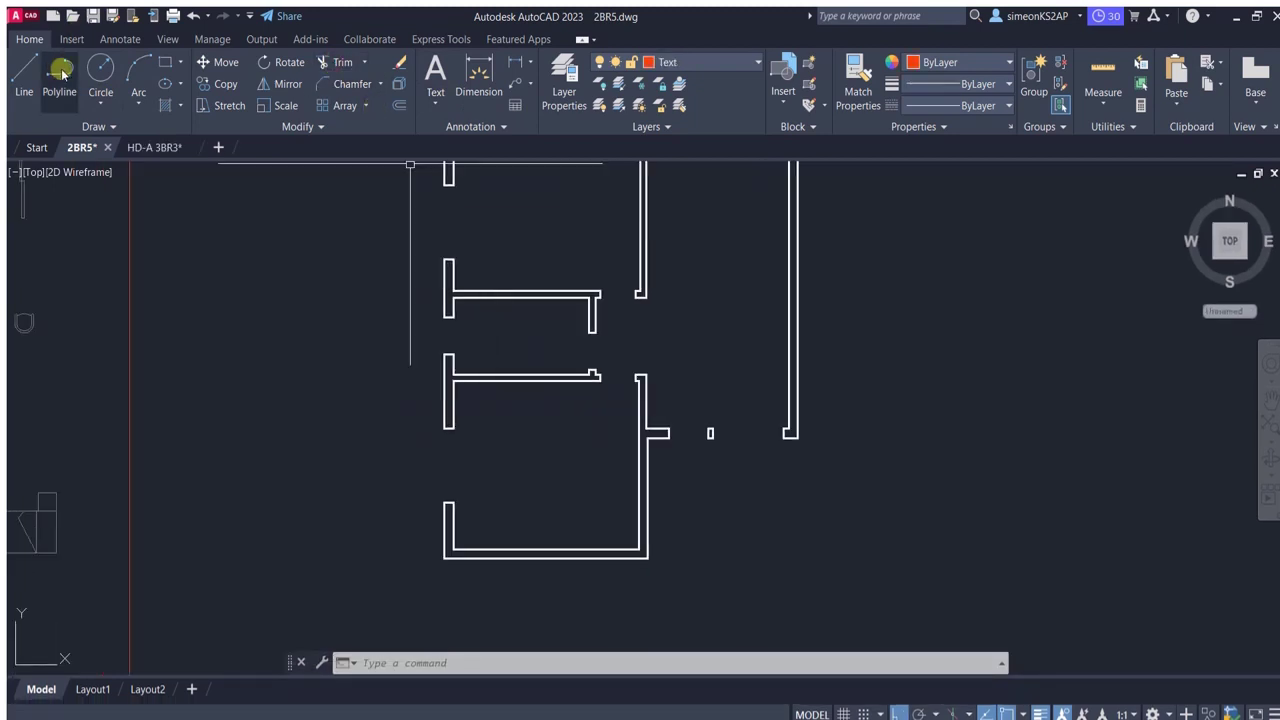
# Make Walls the current layer and measure from the wall corner.
pyautogui.click(694, 62)
pyautogui.click(668, 248)
pyautogui.write('DIM')
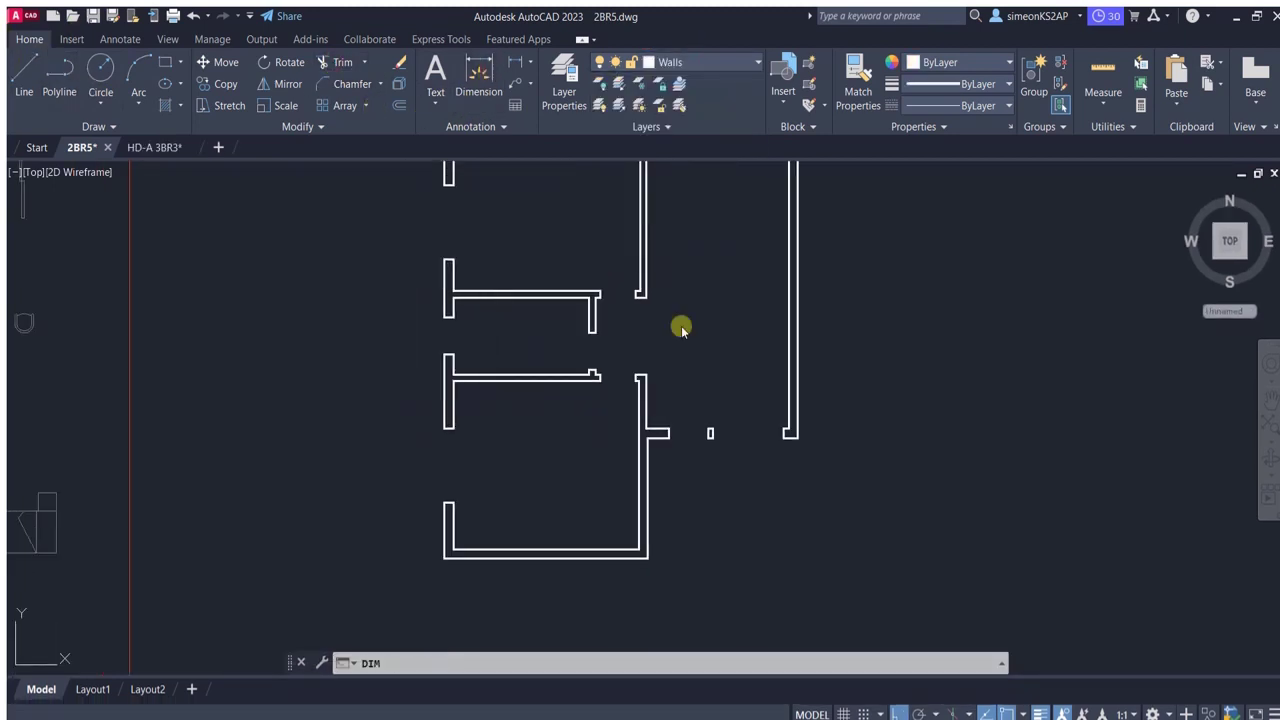
pyautogui.press('Return')
pyautogui.moveTo(680, 327); pyautogui.dragTo(648, 318, button='middle')
pyautogui.click(605, 295)
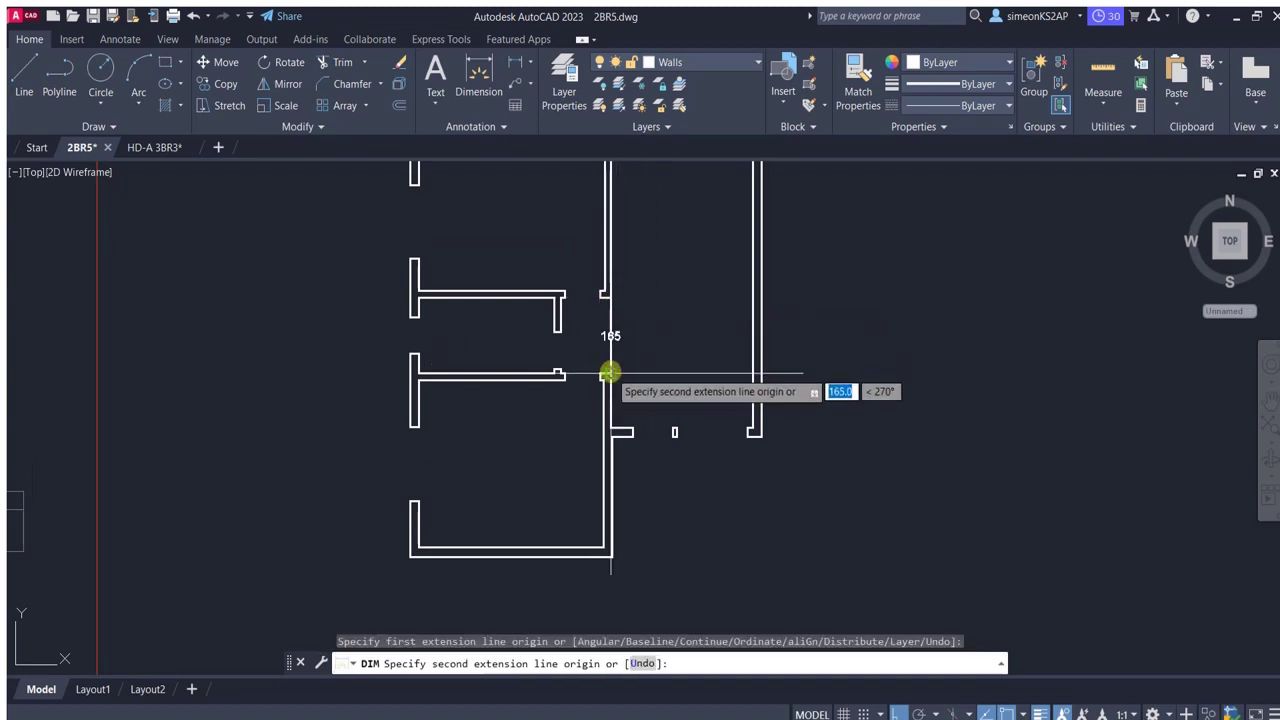
pyautogui.scroll(2, 608, 374)
# Draw a polyline wall return 25 units up from the corner, undoing the extra sideways segment.
pyautogui.click(59, 75)
pyautogui.scroll(4, 641, 388)
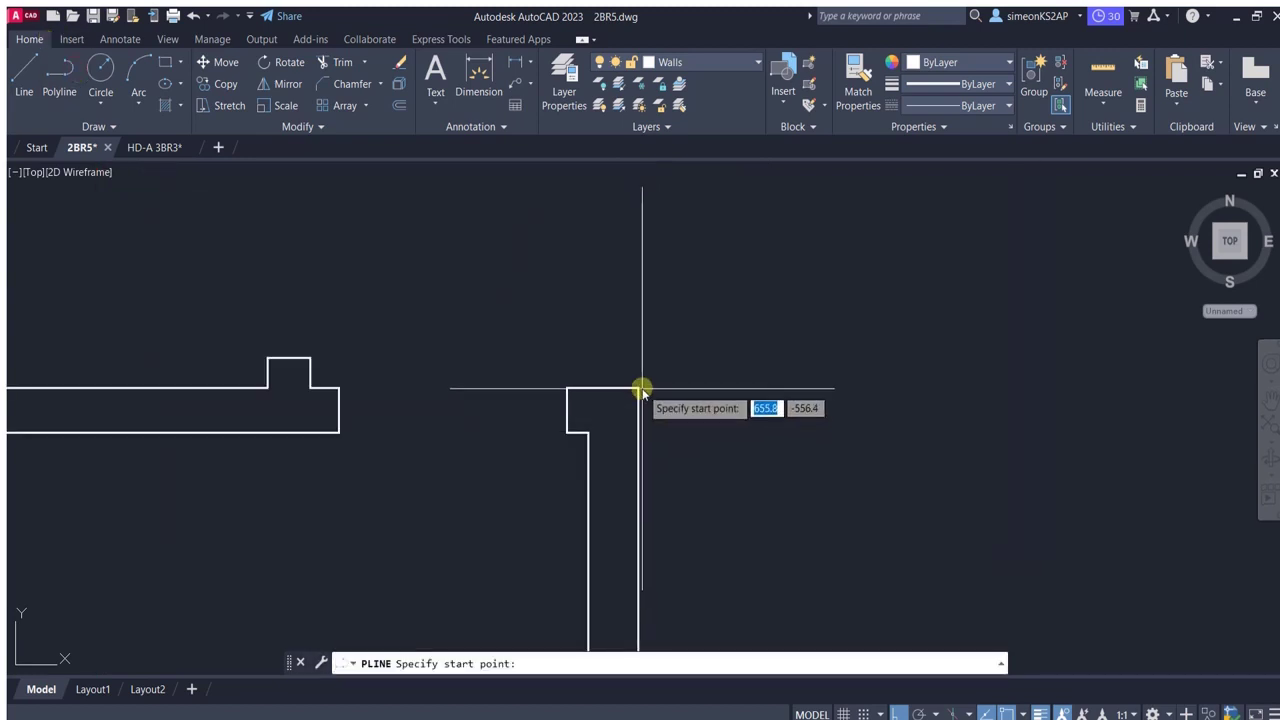
pyautogui.click(635, 388)
pyautogui.press('Return')
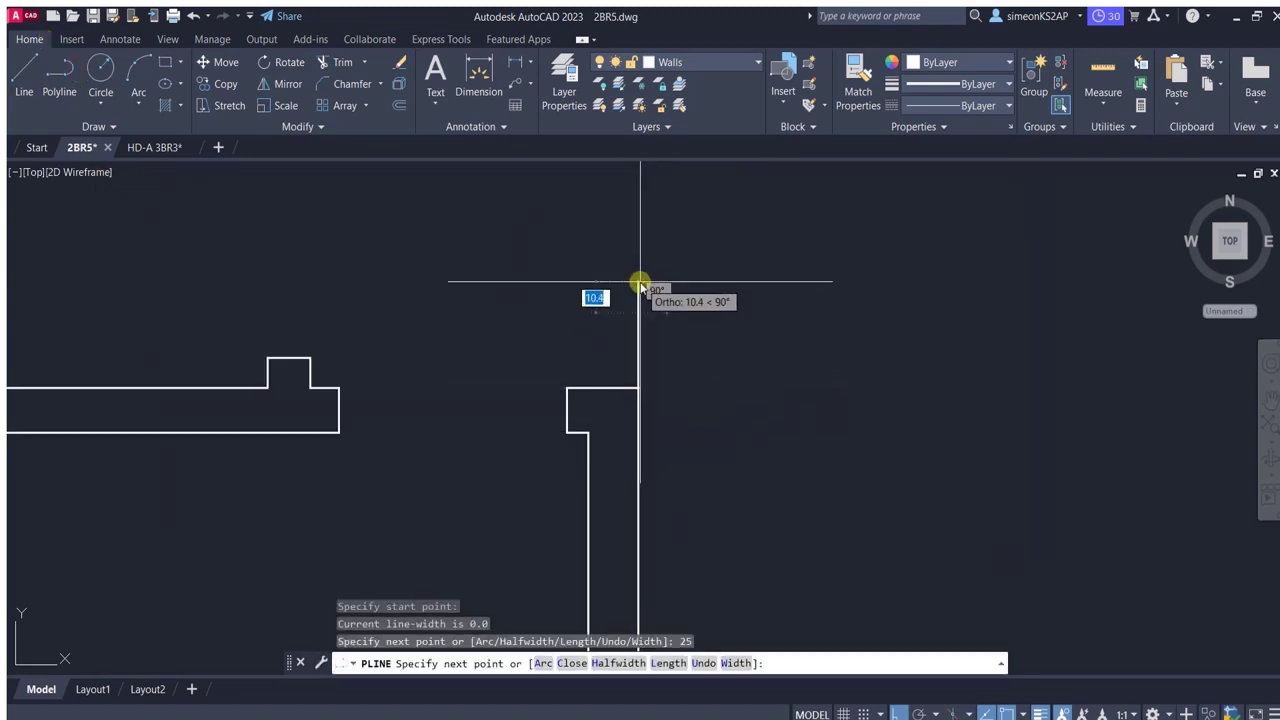
pyautogui.scroll(-2, 603, 295)
pyautogui.write('20')
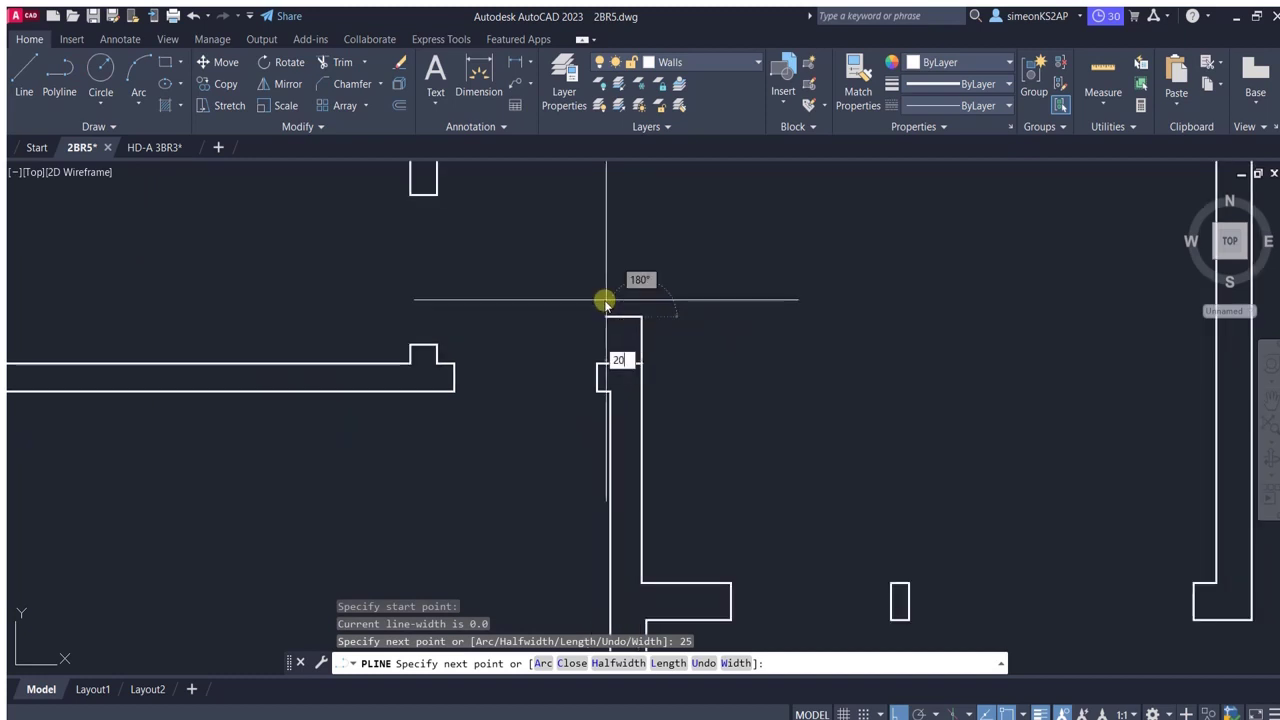
pyautogui.press('Return')
pyautogui.hotkey('ctrl', 'z')
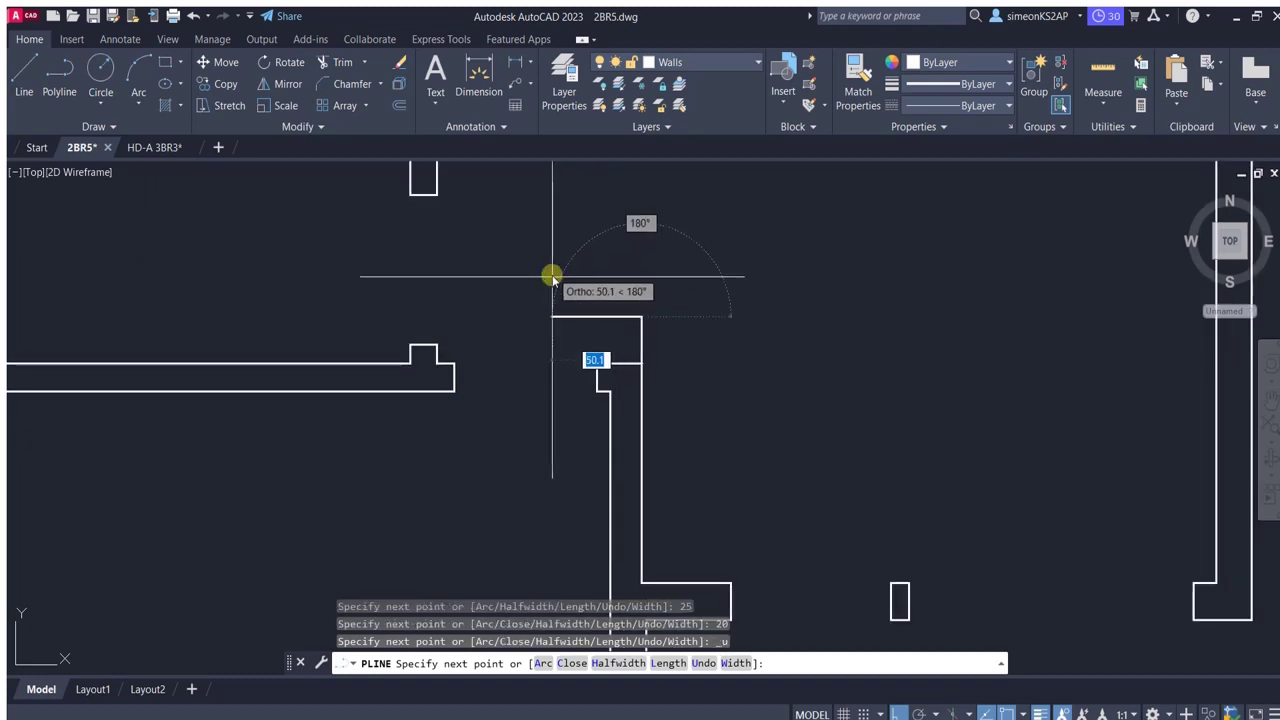
pyautogui.write('15')
pyautogui.scroll(2, 625, 346)
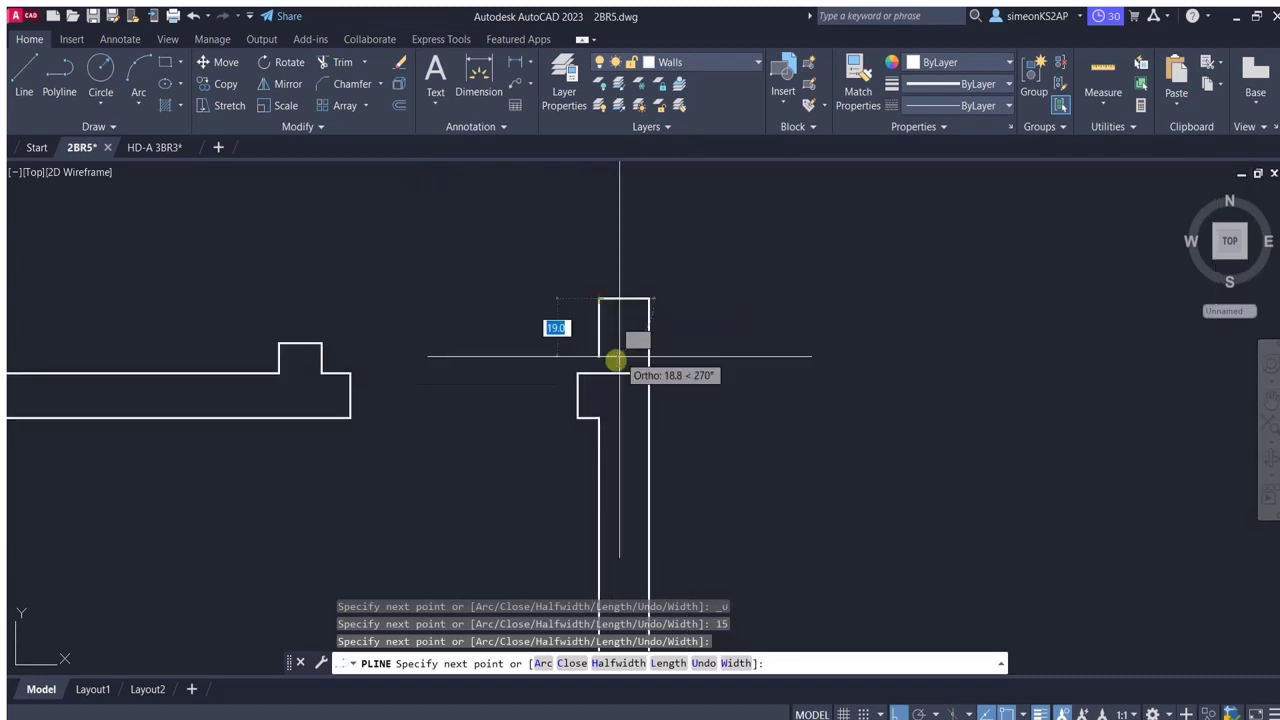
pyautogui.press('Escape')
# Start a TR trim on the wall lines, then cancel it.
pyautogui.write('tr')
pyautogui.press('space')
pyautogui.scroll(2, 623, 366)
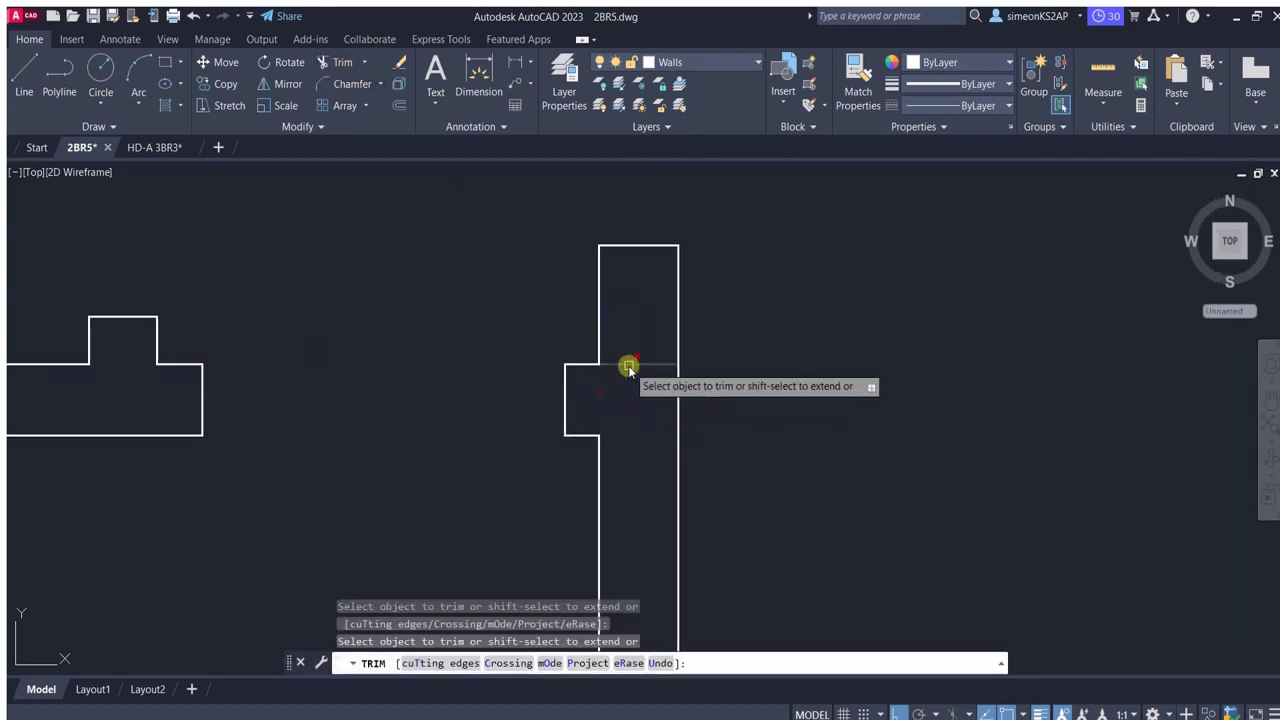
pyautogui.scroll(-5, 640, 390)
pyautogui.press('Escape')
pyautogui.scroll(-3, 658, 370)
# Select the L-shaped sofa in the furniture library.
pyautogui.scroll(-2, 645, 395)
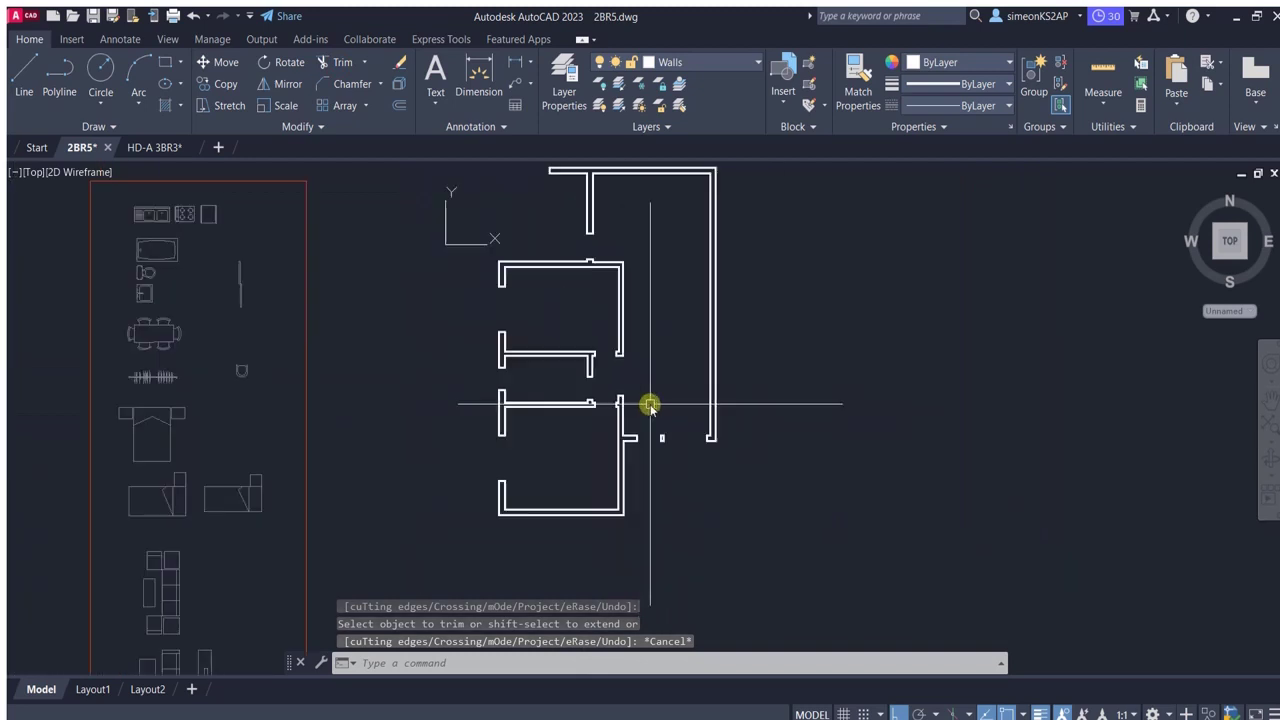
pyautogui.scroll(-2, 635, 370)
pyautogui.scroll(2, 345, 540)
pyautogui.moveTo(343, 523); pyautogui.dragTo(320, 430, button='middle')
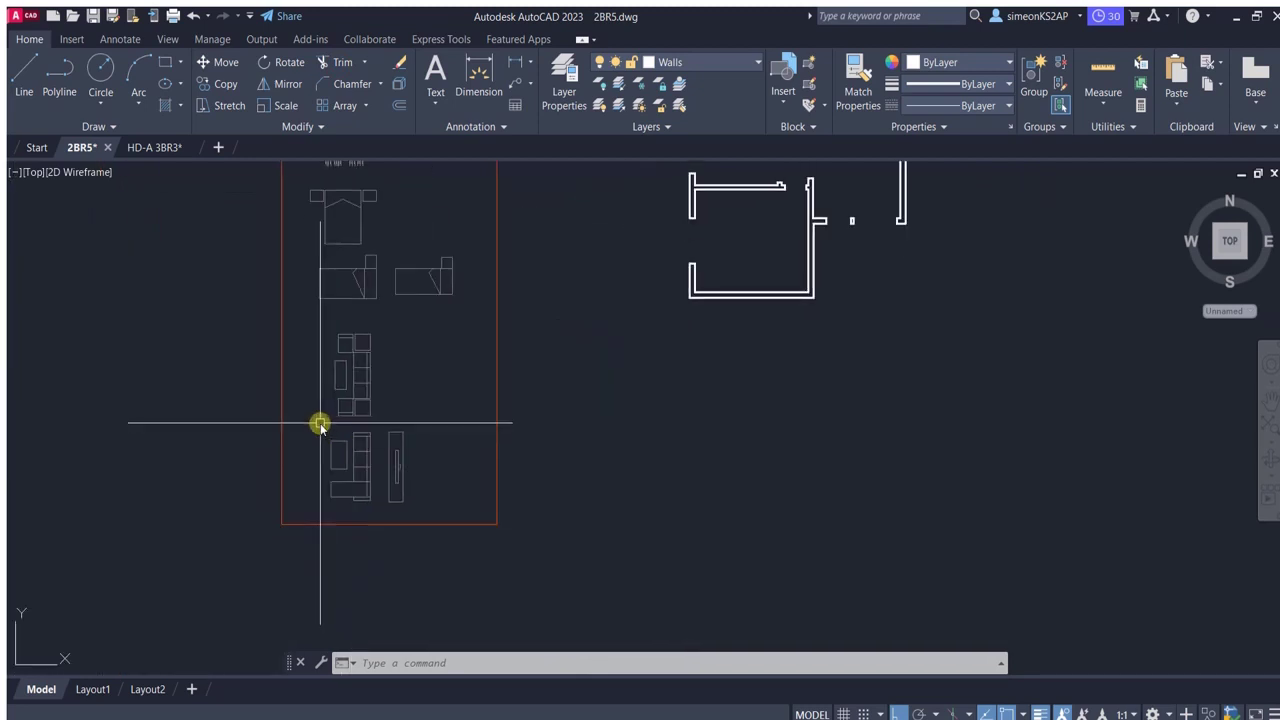
pyautogui.click(318, 425)
pyautogui.click(373, 508)
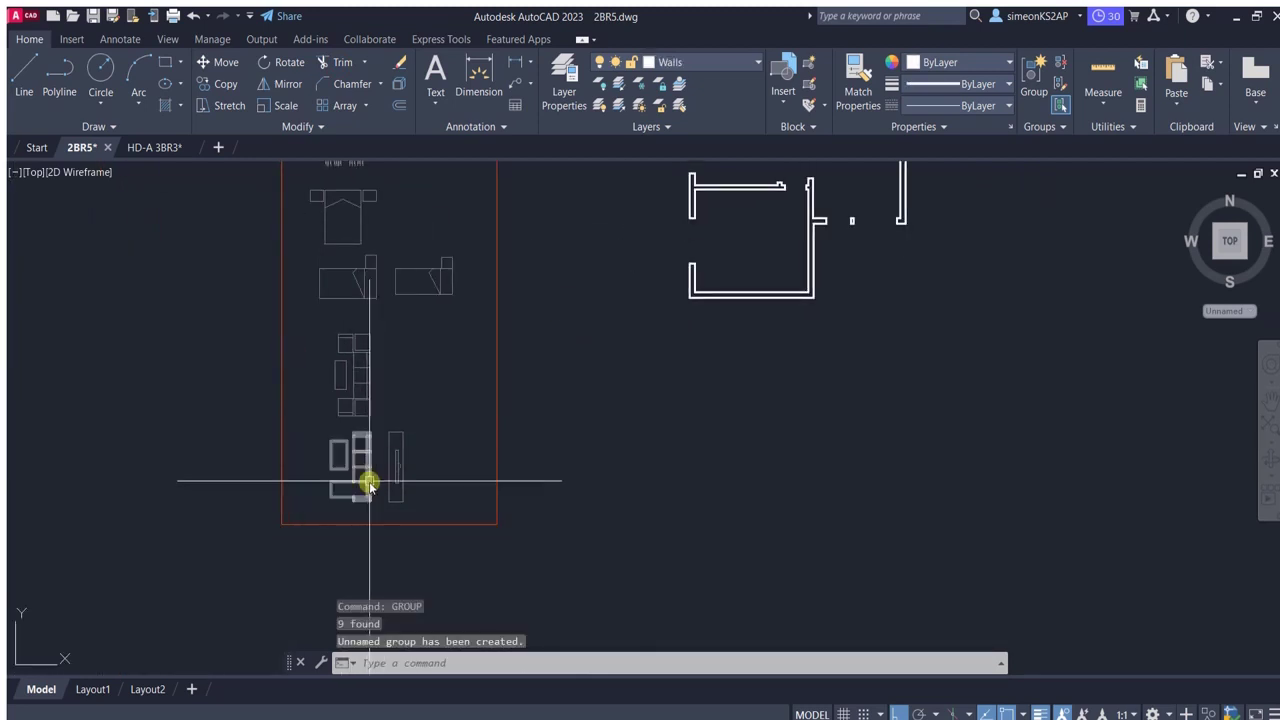
pyautogui.click(222, 62)
pyautogui.press('Escape')
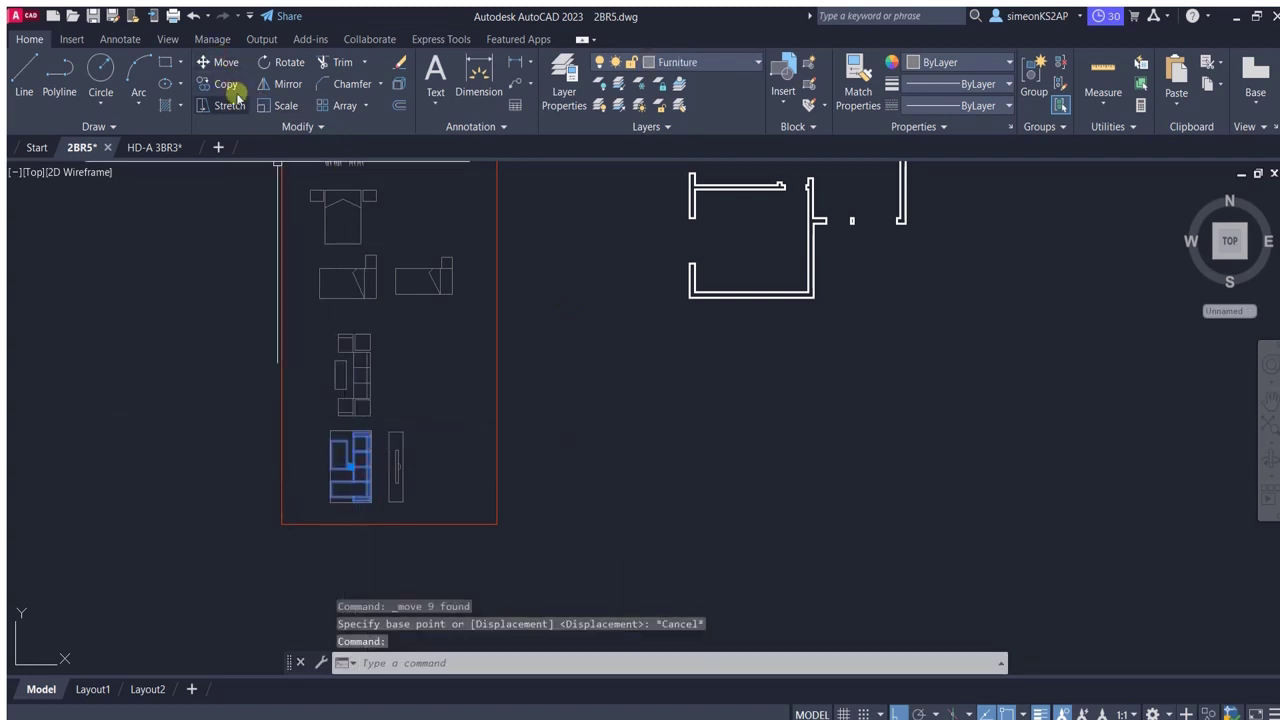
# Copy the sofa from its lower-right corner to the wall end in the living area.
pyautogui.click(226, 84)
pyautogui.click(371, 498)
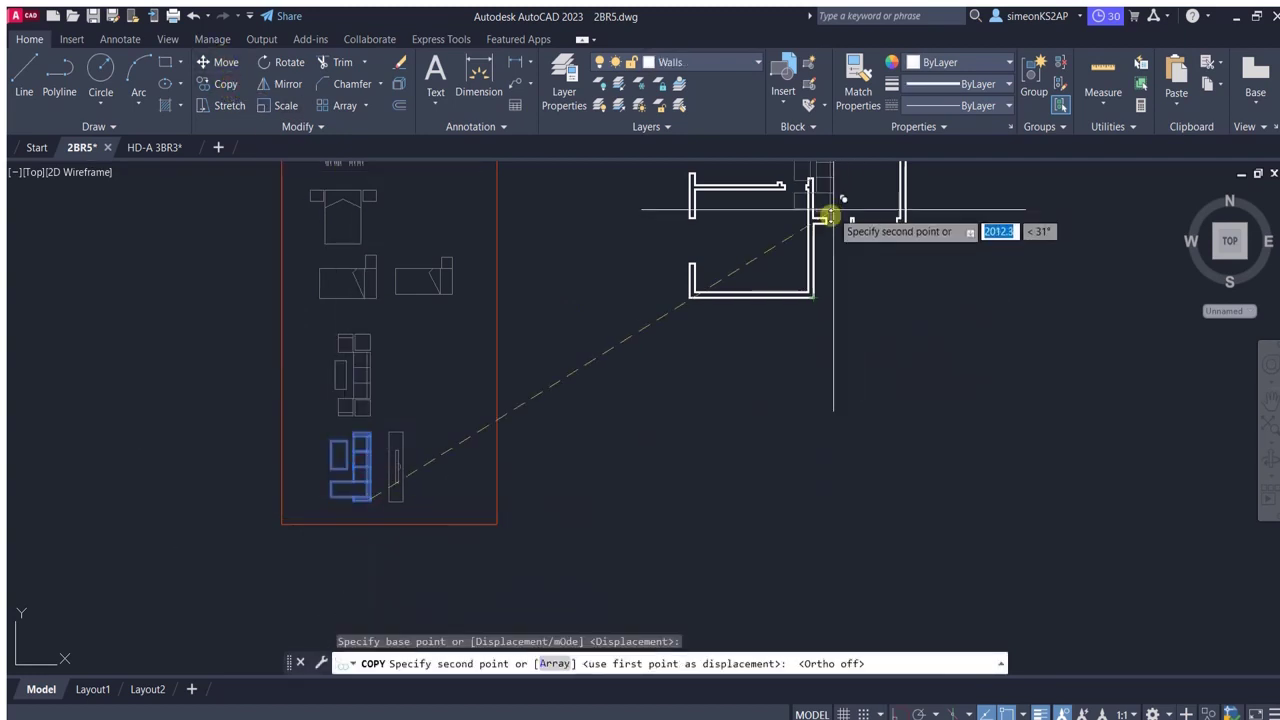
pyautogui.moveTo(829, 215); pyautogui.dragTo(749, 377, button='middle')
pyautogui.scroll(2, 749, 377)
pyautogui.scroll(-4, 712, 437)
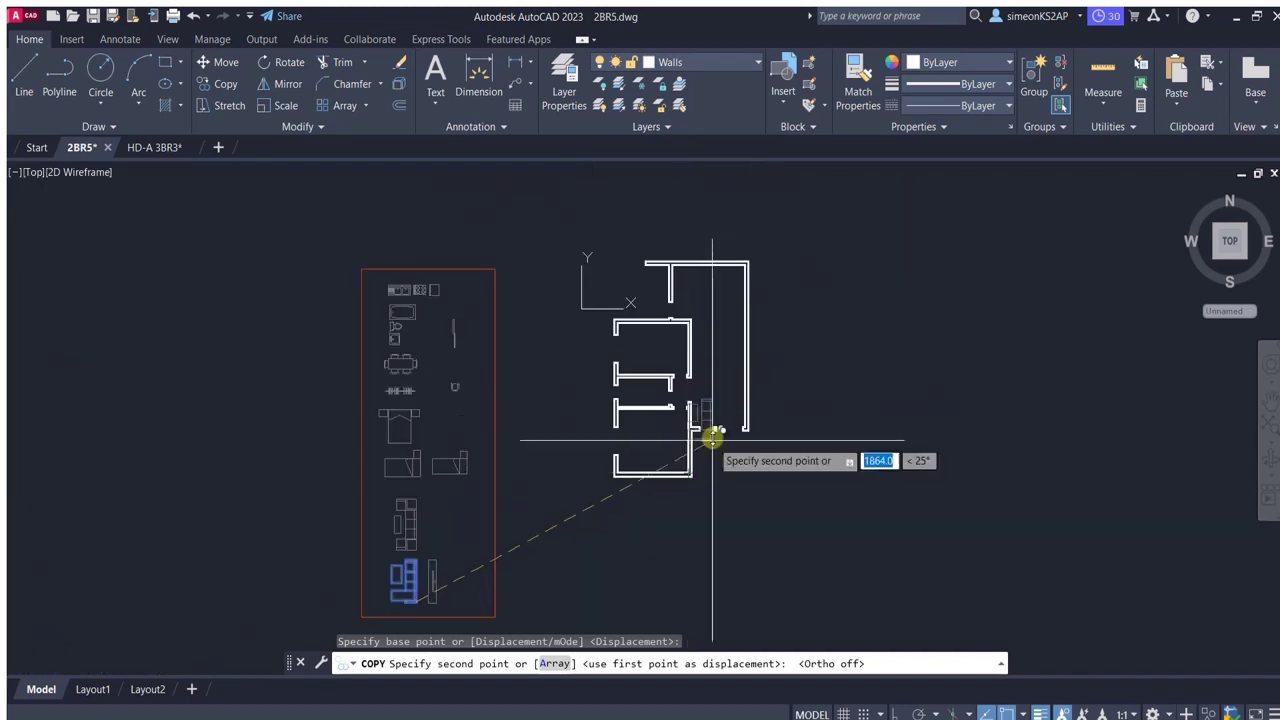
pyautogui.scroll(5, 712, 437)
pyautogui.scroll(2, 766, 434)
pyautogui.click(773, 441)
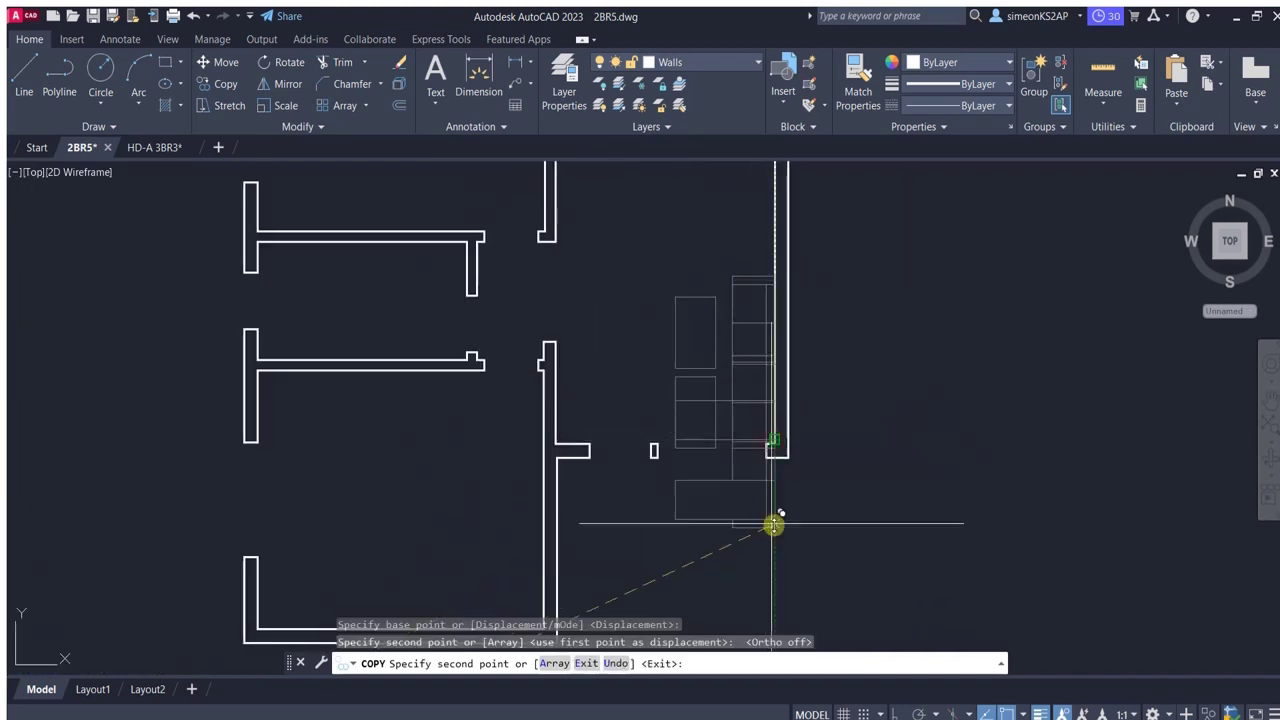
pyautogui.moveTo(774, 525); pyautogui.dragTo(750, 391, button='middle')
pyautogui.press('Escape')
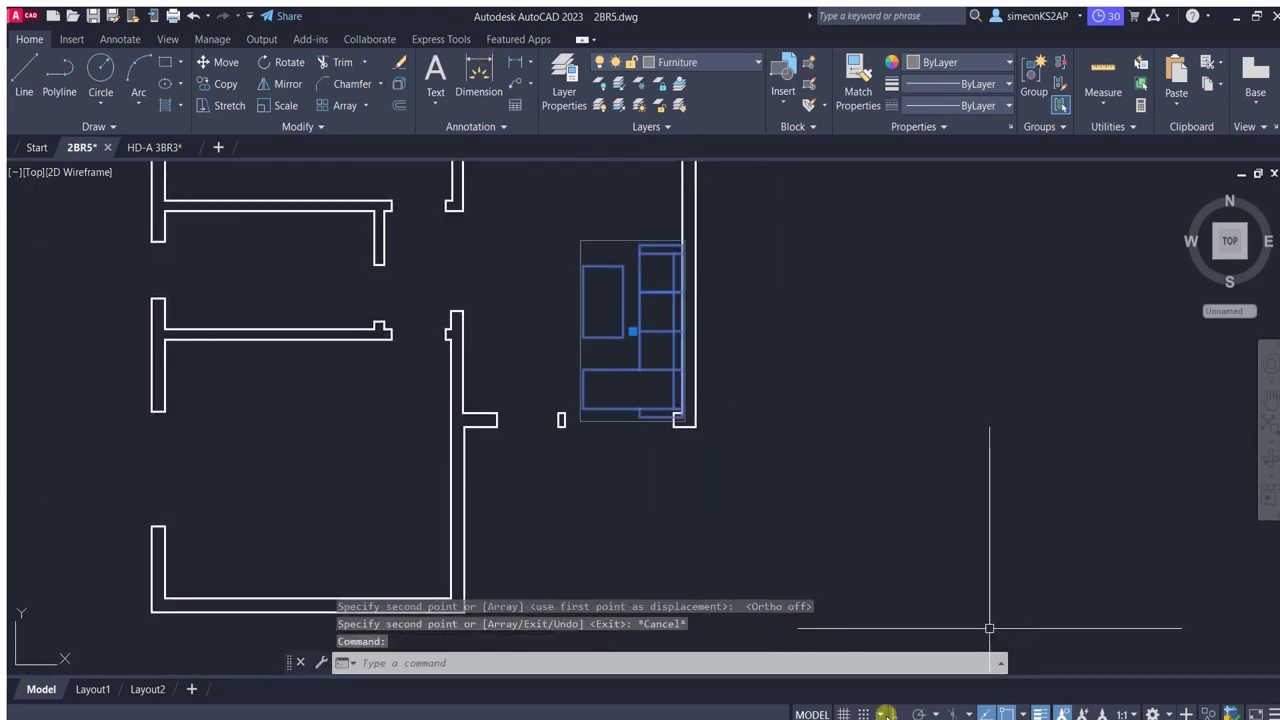
# Move the copied sofa against the right-hand wall.
pyautogui.click(224, 62)
pyautogui.click(812, 404)
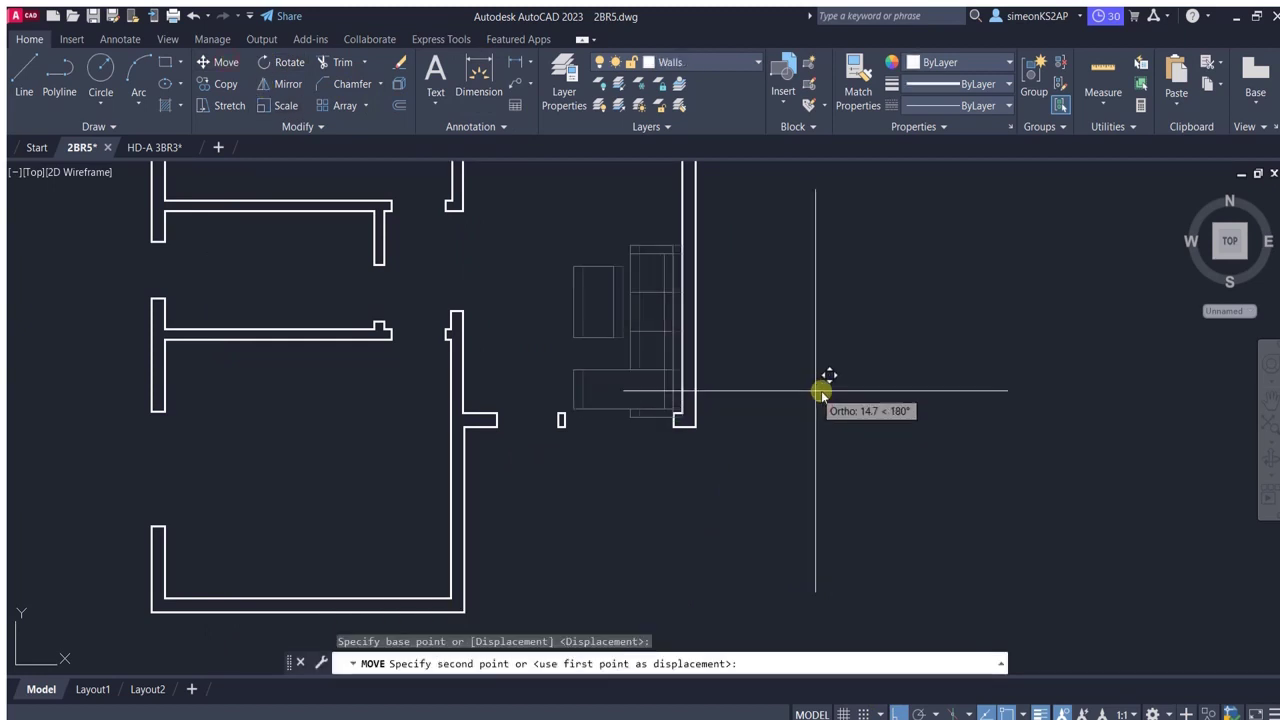
pyautogui.scroll(4, 822, 395)
pyautogui.click(822, 395)
pyautogui.scroll(-3, 790, 385)
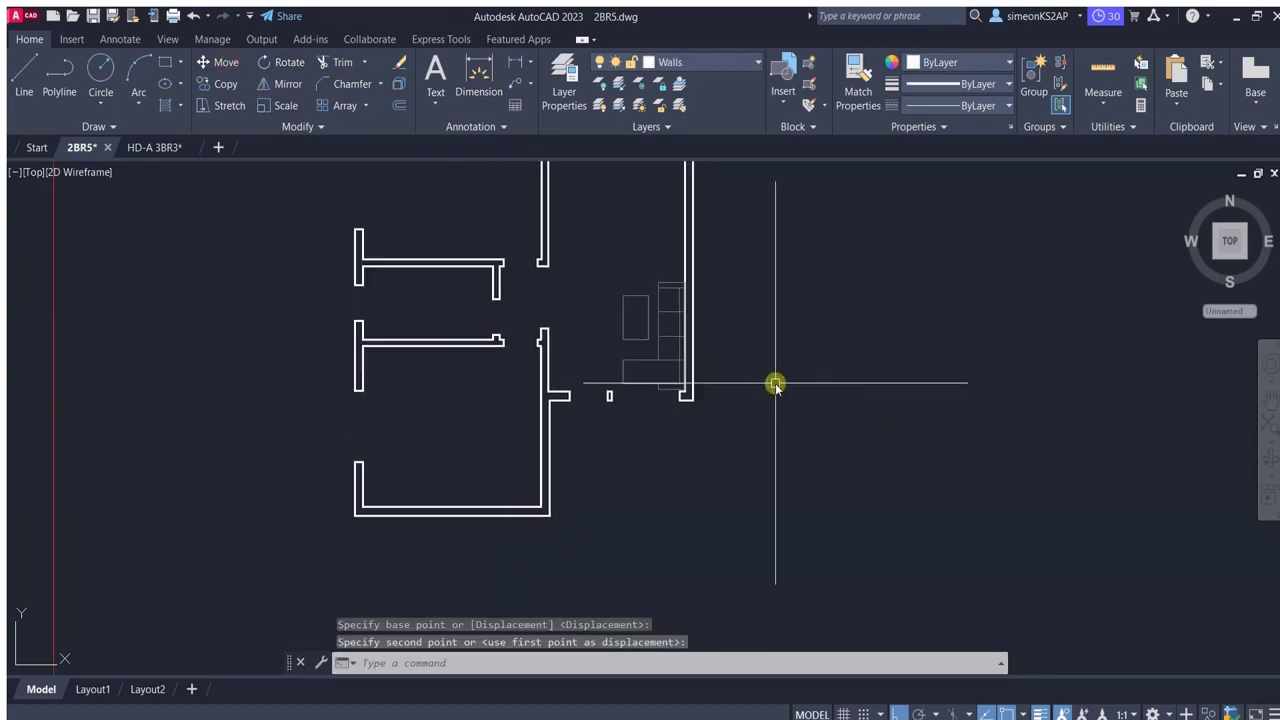
pyautogui.click(228, 64)
pyautogui.scroll(2, 856, 352)
pyautogui.click(856, 352)
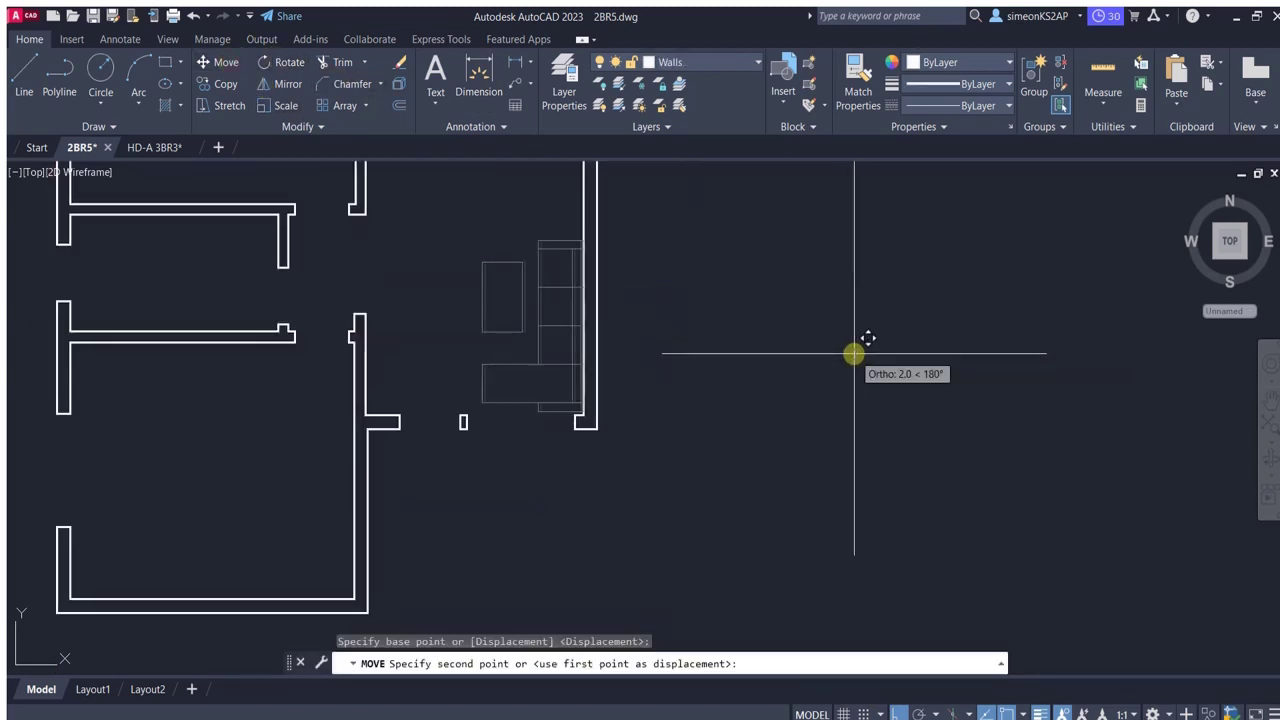
pyautogui.press('Escape')
pyautogui.scroll(-2, 757, 363)
pyautogui.scroll(-2, 691, 334)
pyautogui.scroll(-1, 378, 488)
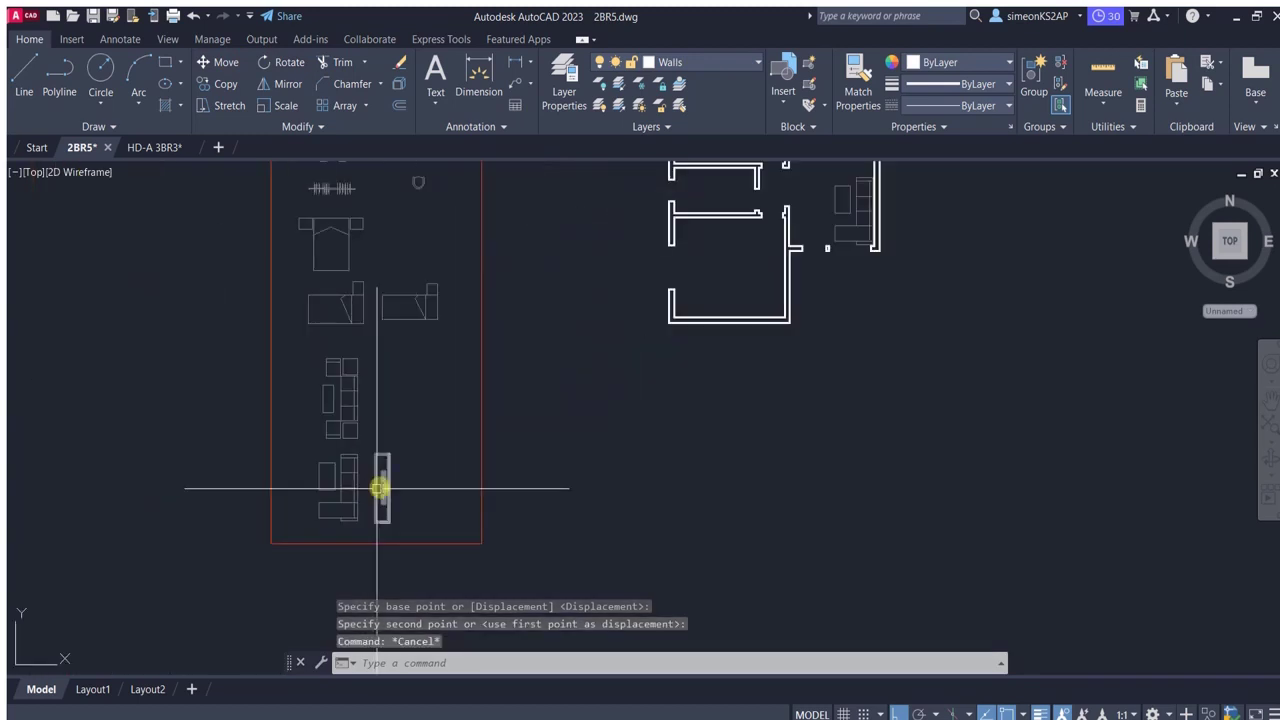
pyautogui.scroll(2, 378, 488)
# Copy the tall narrow furniture piece beside the doorway wall.
pyautogui.scroll(-1, 369, 437)
pyautogui.click(369, 440)
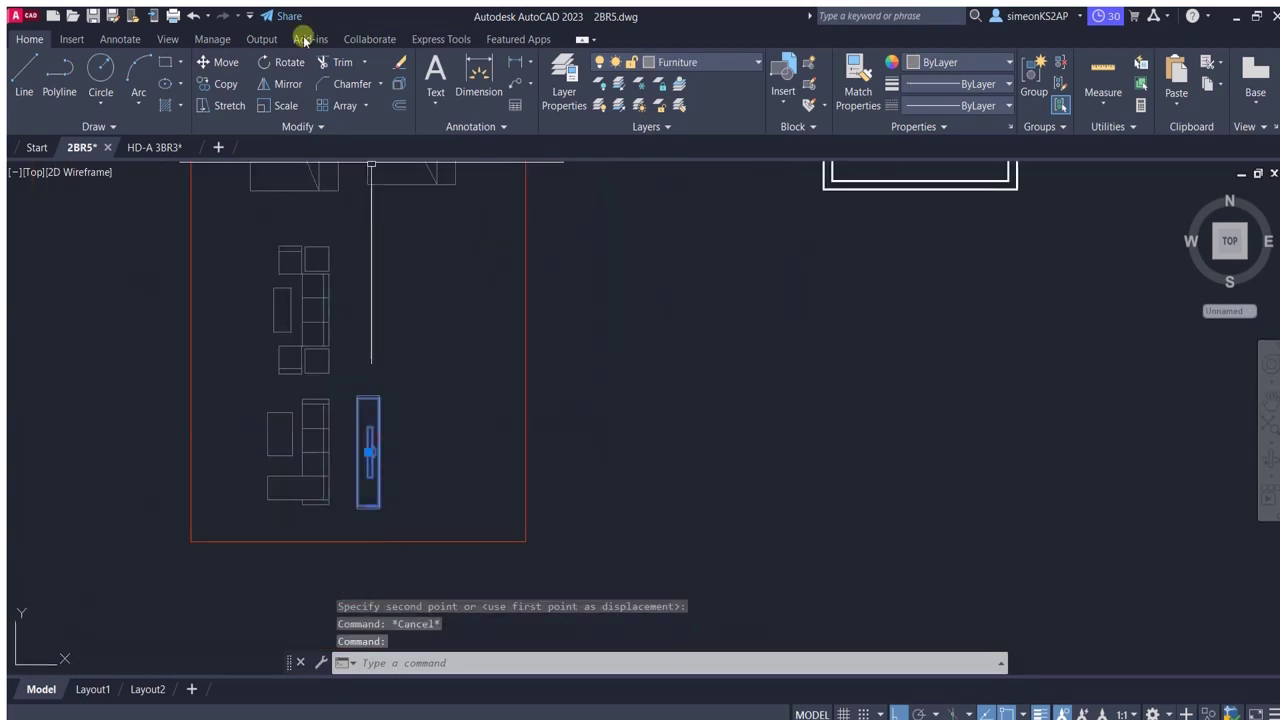
pyautogui.click(224, 86)
pyautogui.click(353, 508)
pyautogui.moveTo(851, 320); pyautogui.dragTo(629, 243, button='middle')
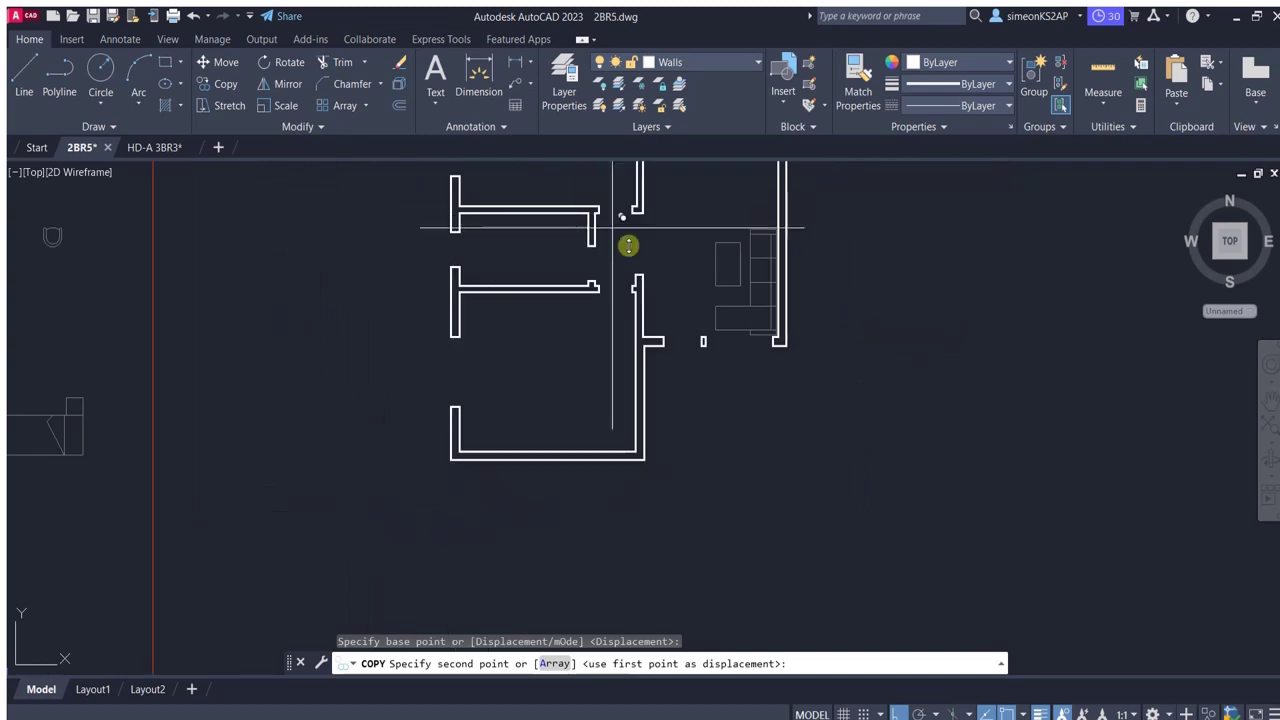
pyautogui.scroll(2, 515, 533)
pyautogui.moveTo(507, 530); pyautogui.dragTo(517, 463, button='middle')
pyautogui.click(549, 380)
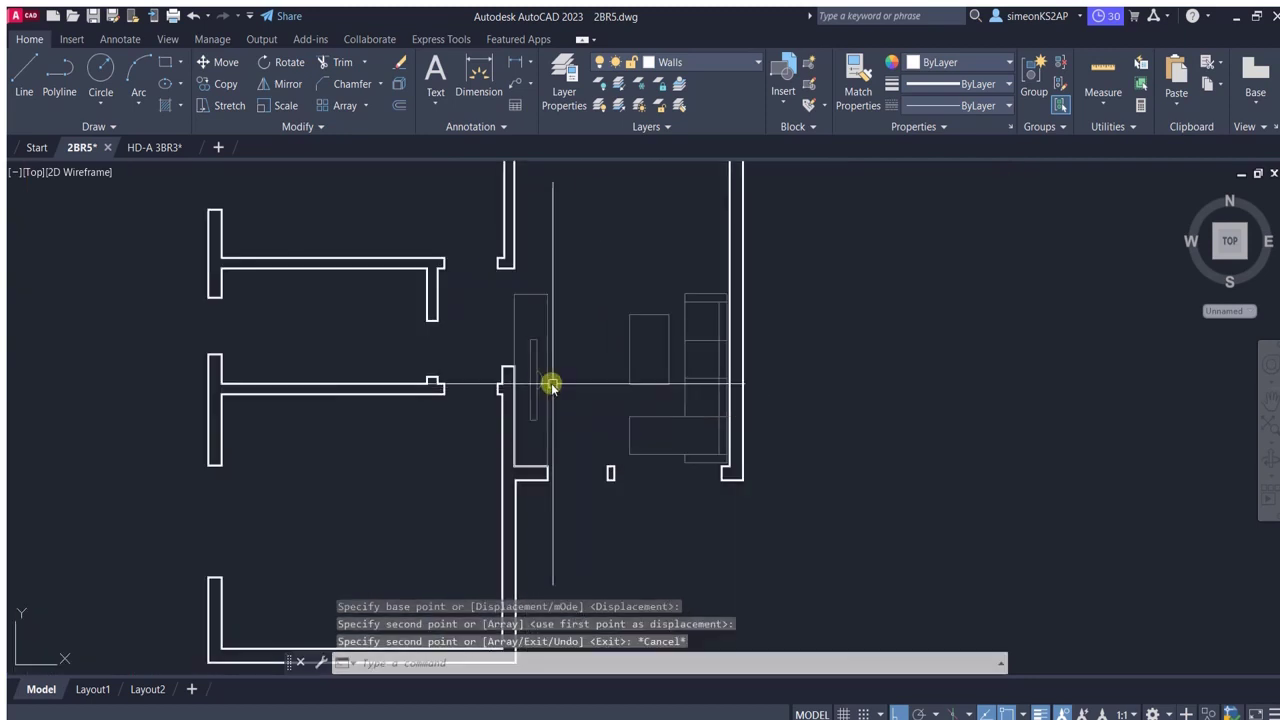
pyautogui.press('Escape')
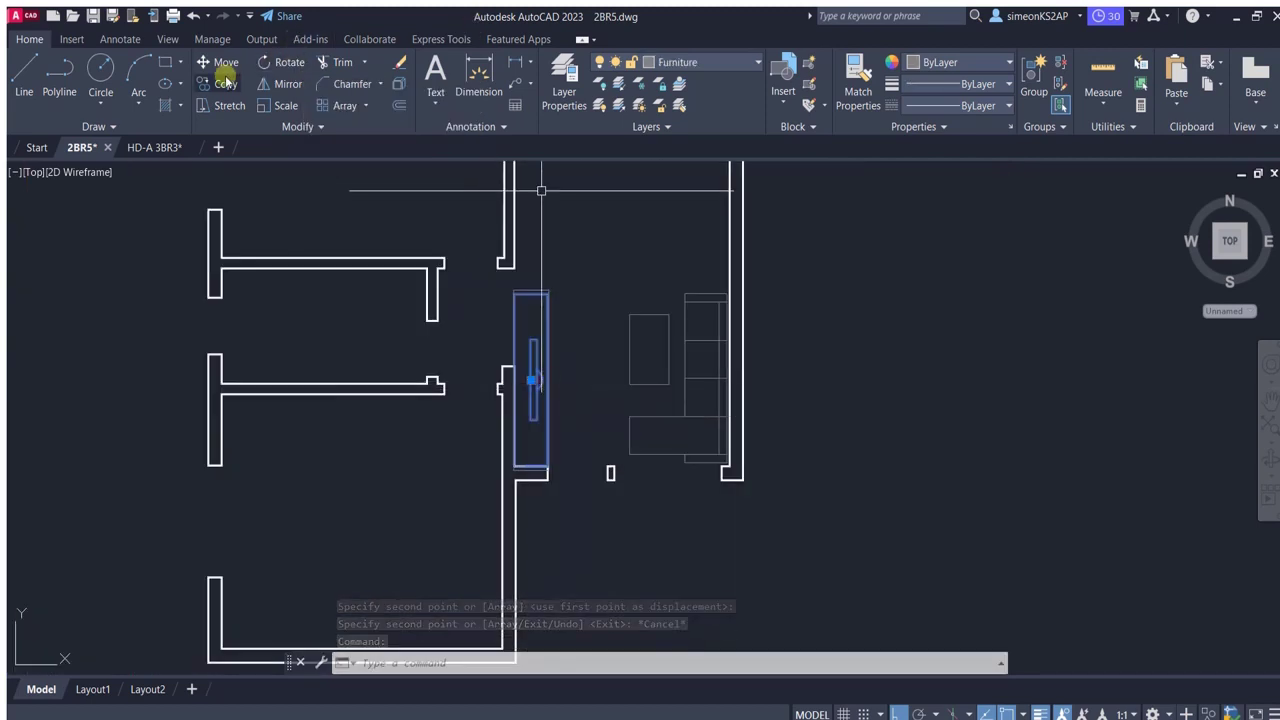
# Mirror the door to swing the opposite way, erasing the original.
pyautogui.click(288, 84)
pyautogui.click(532, 300)
pyautogui.click(552, 527)
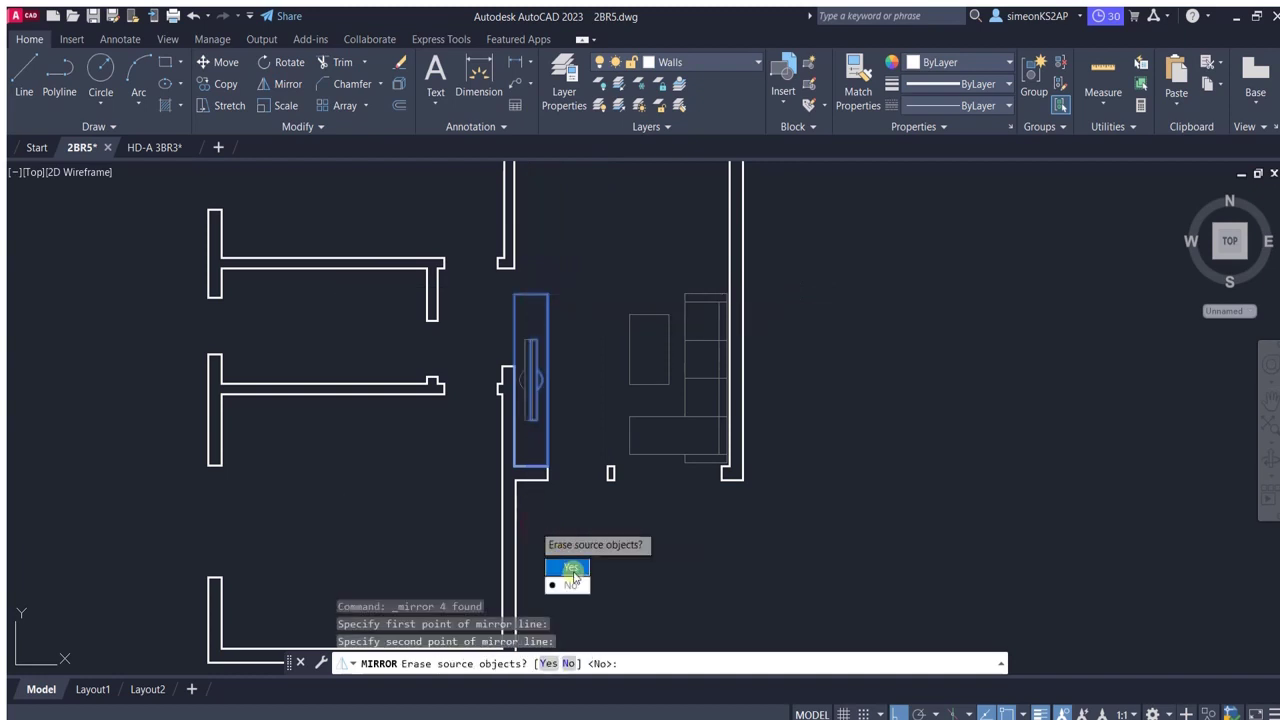
pyautogui.click(570, 570)
pyautogui.moveTo(572, 386); pyautogui.dragTo(588, 342, button='middle')
# Move the mirrored door into its wall opening.
pyautogui.click(560, 330)
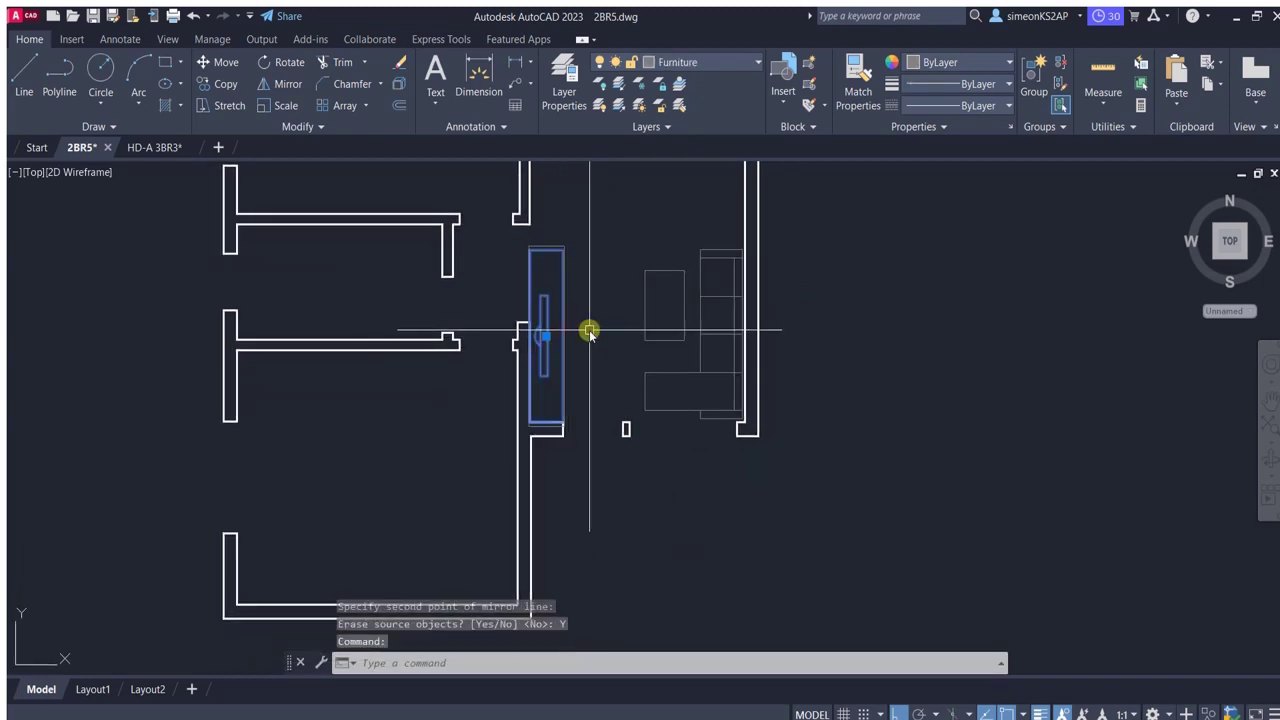
pyautogui.scroll(2, 537, 316)
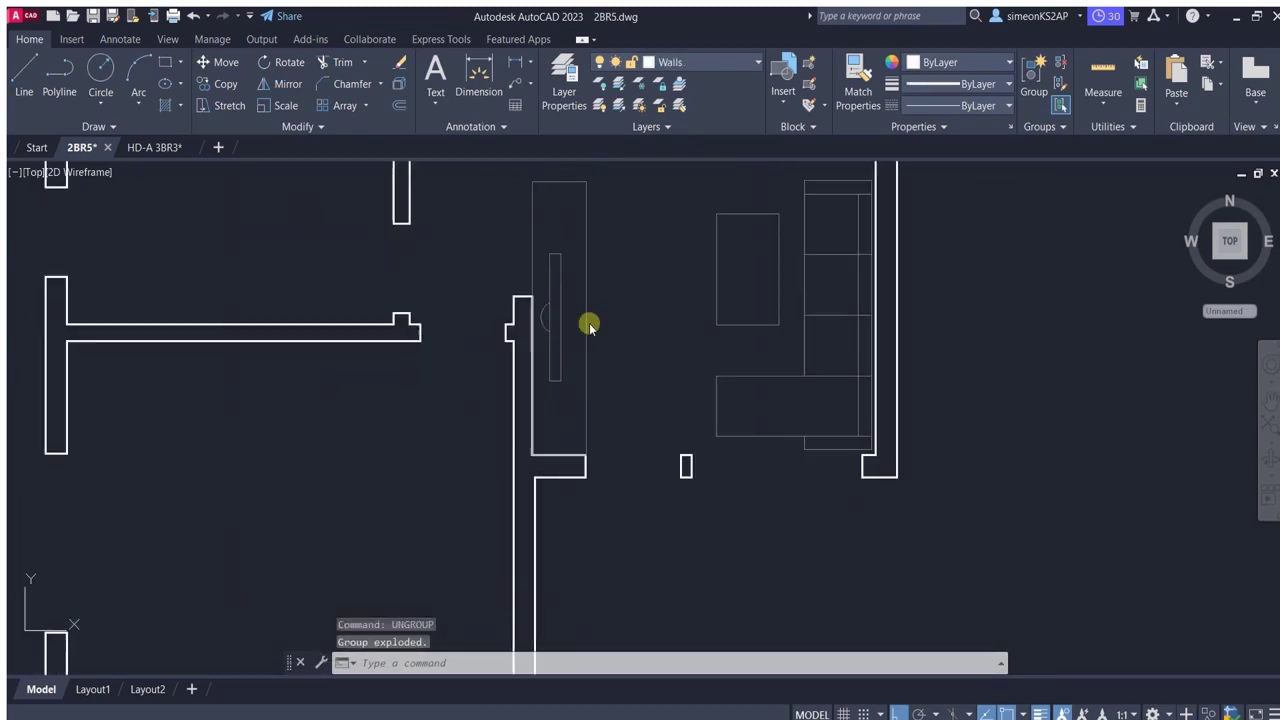
pyautogui.click(522, 233)
pyautogui.click(584, 388)
pyautogui.moveTo(611, 401); pyautogui.dragTo(611, 370, button='middle')
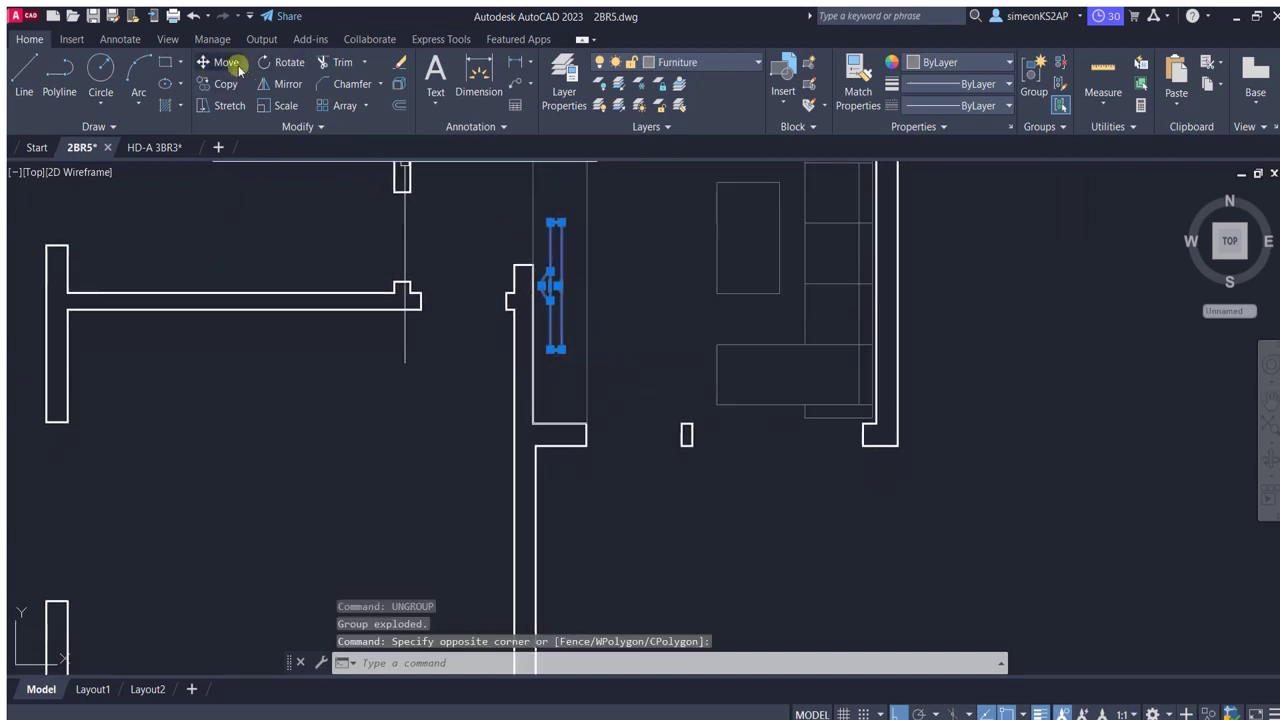
pyautogui.click(230, 64)
pyautogui.click(645, 300)
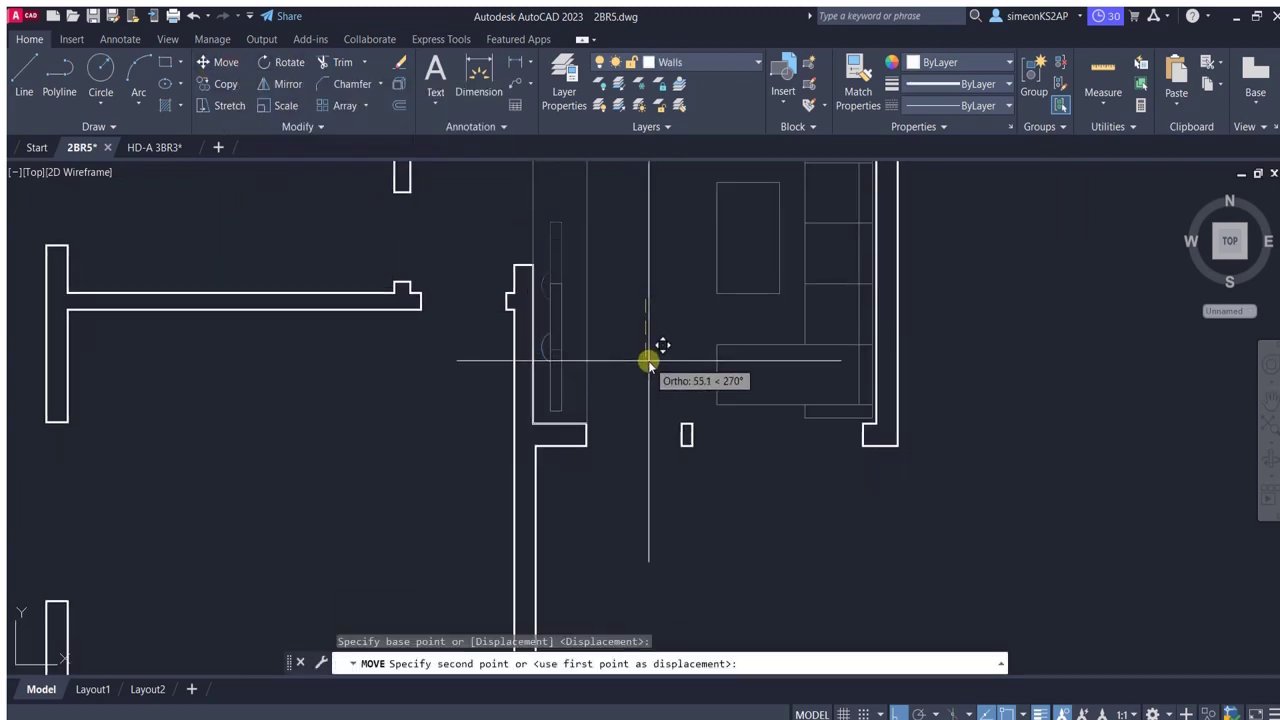
pyautogui.click(648, 362)
pyautogui.scroll(-2, 563, 300)
# Draw a short polyline wall line from the wall corner to the right.
pyautogui.press('Escape')
pyautogui.click(59, 91)
pyautogui.scroll(1, 498, 313)
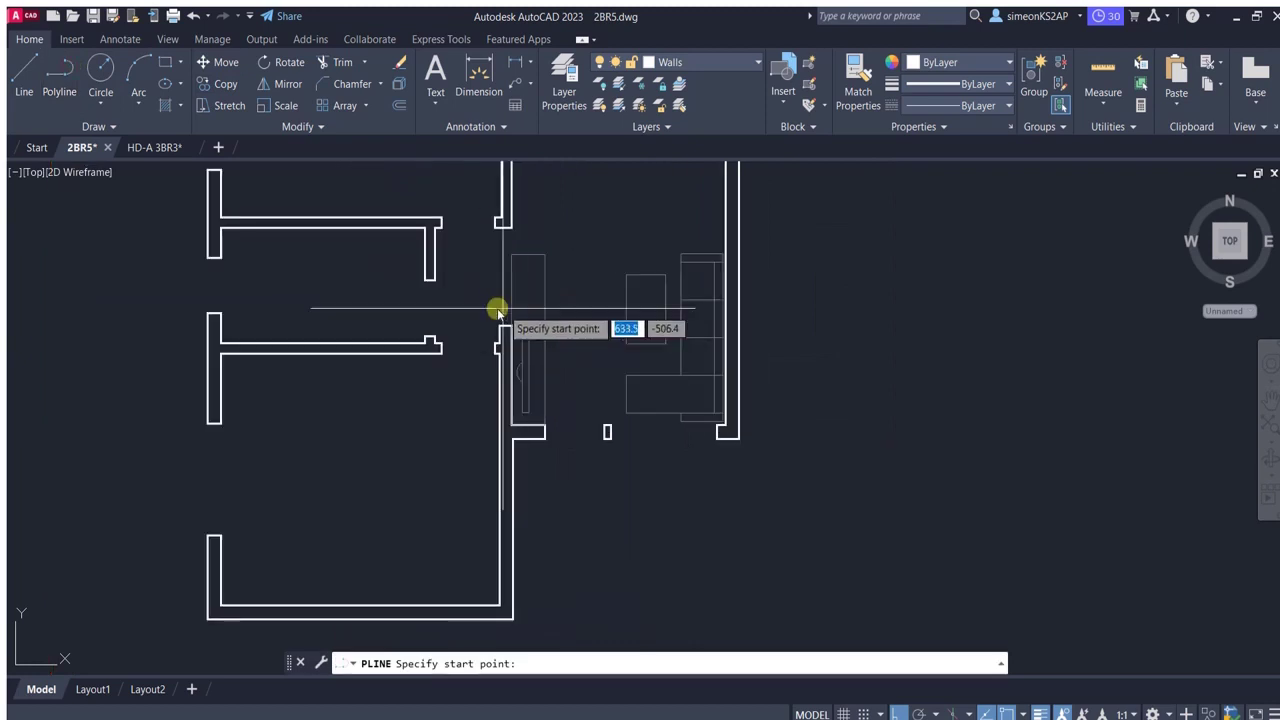
pyautogui.scroll(1, 498, 313)
pyautogui.scroll(1, 499, 318)
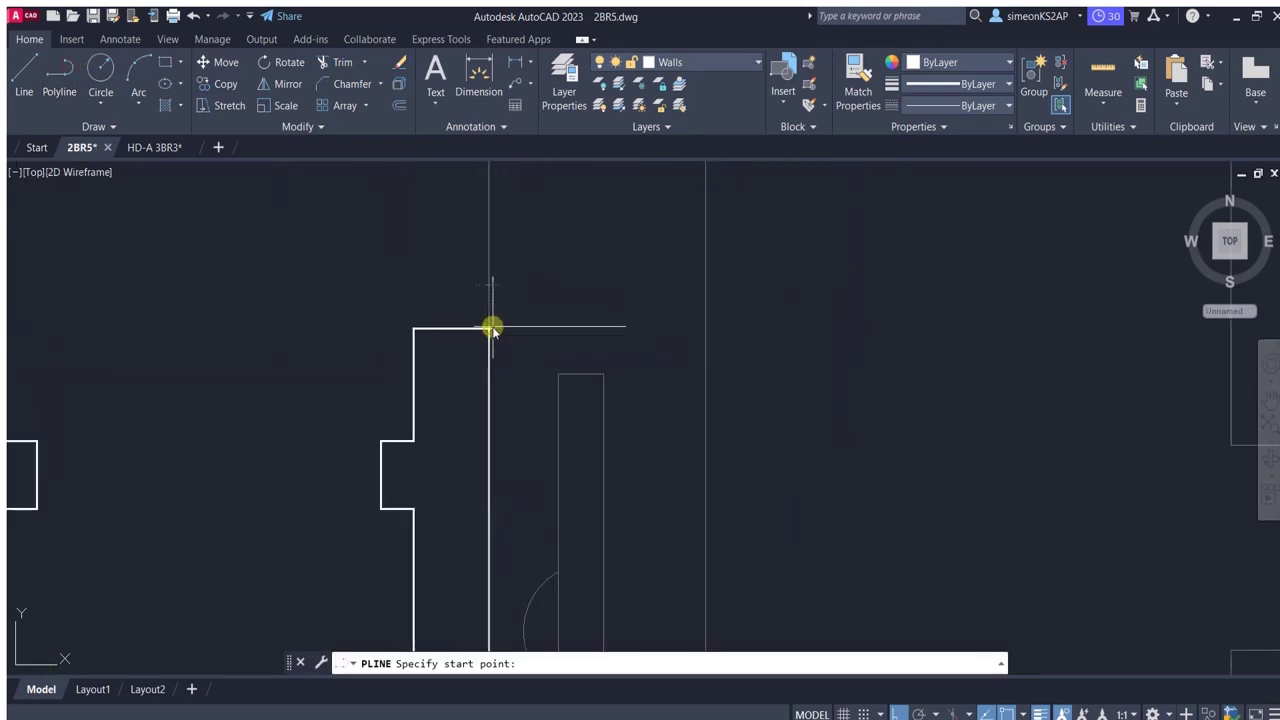
pyautogui.click(492, 329)
pyautogui.click(745, 329)
pyautogui.press('Escape')
pyautogui.scroll(-3, 668, 340)
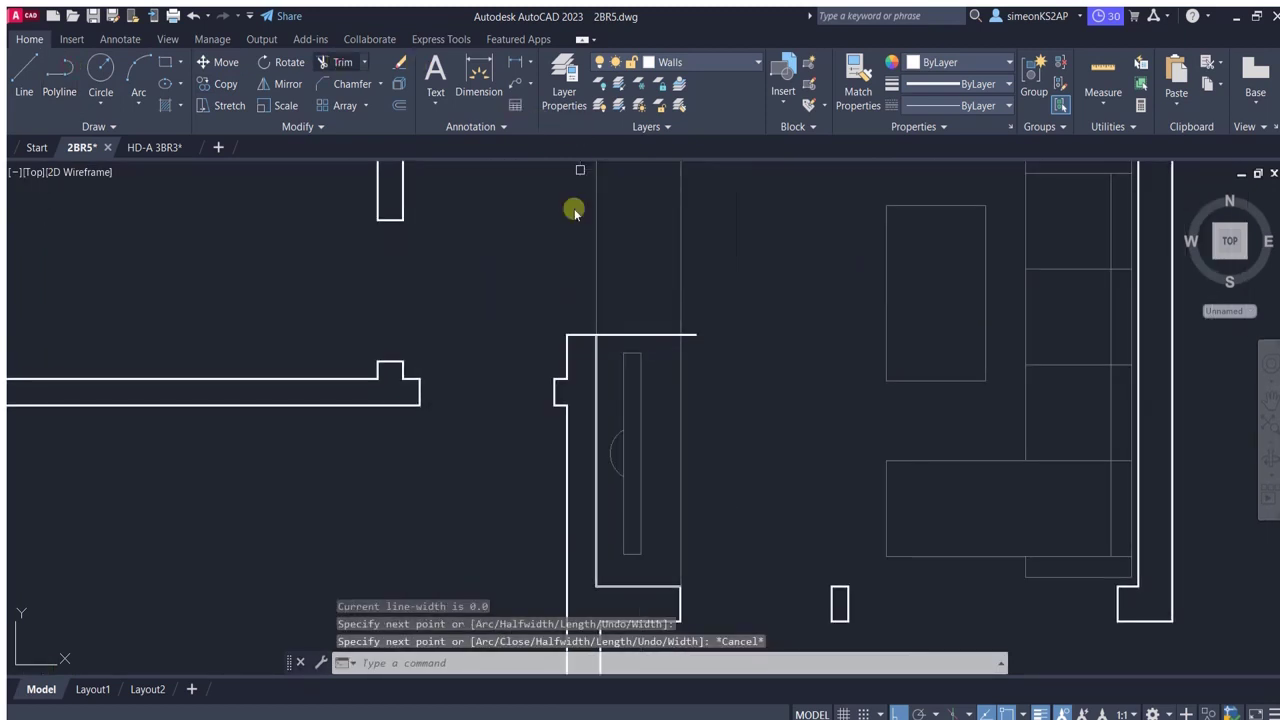
# Start trimming the wall lines with TR, keeping Walls as the current layer.
pyautogui.write('tr')
pyautogui.press('Return')
pyautogui.press('Escape')
pyautogui.click(731, 62)
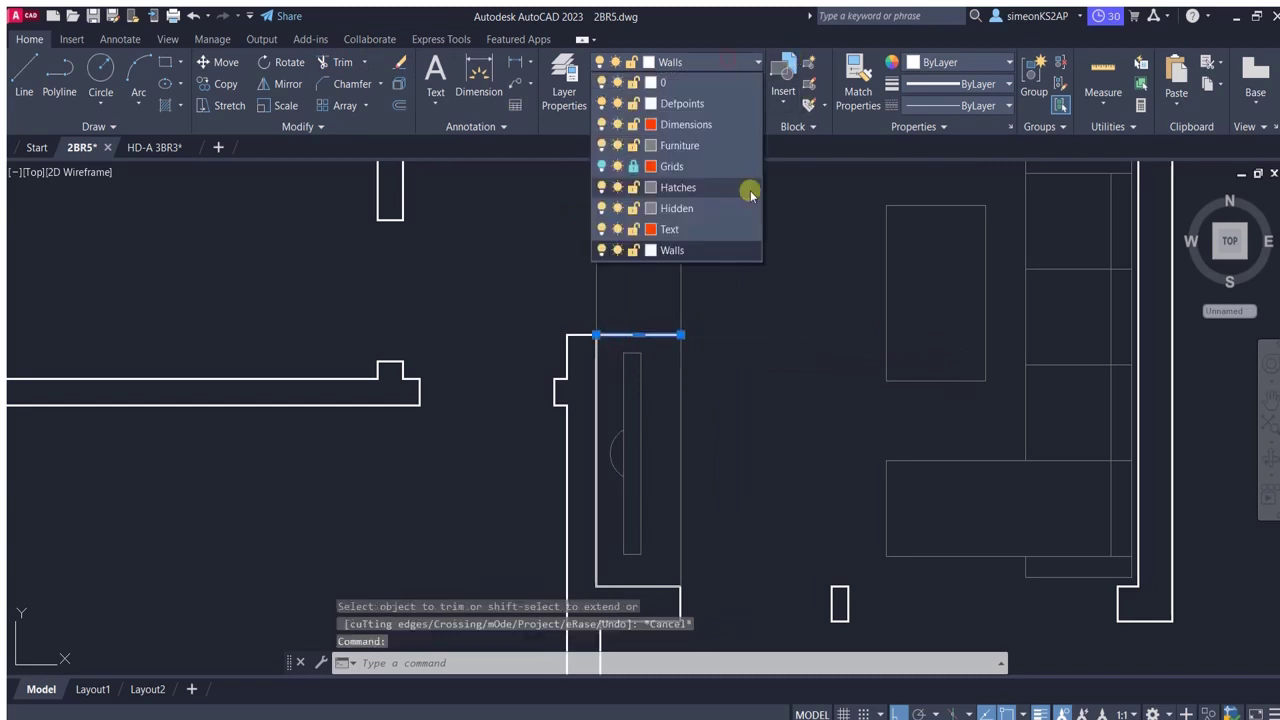
pyautogui.press('Escape')
pyautogui.write('tr')
pyautogui.press('Return')
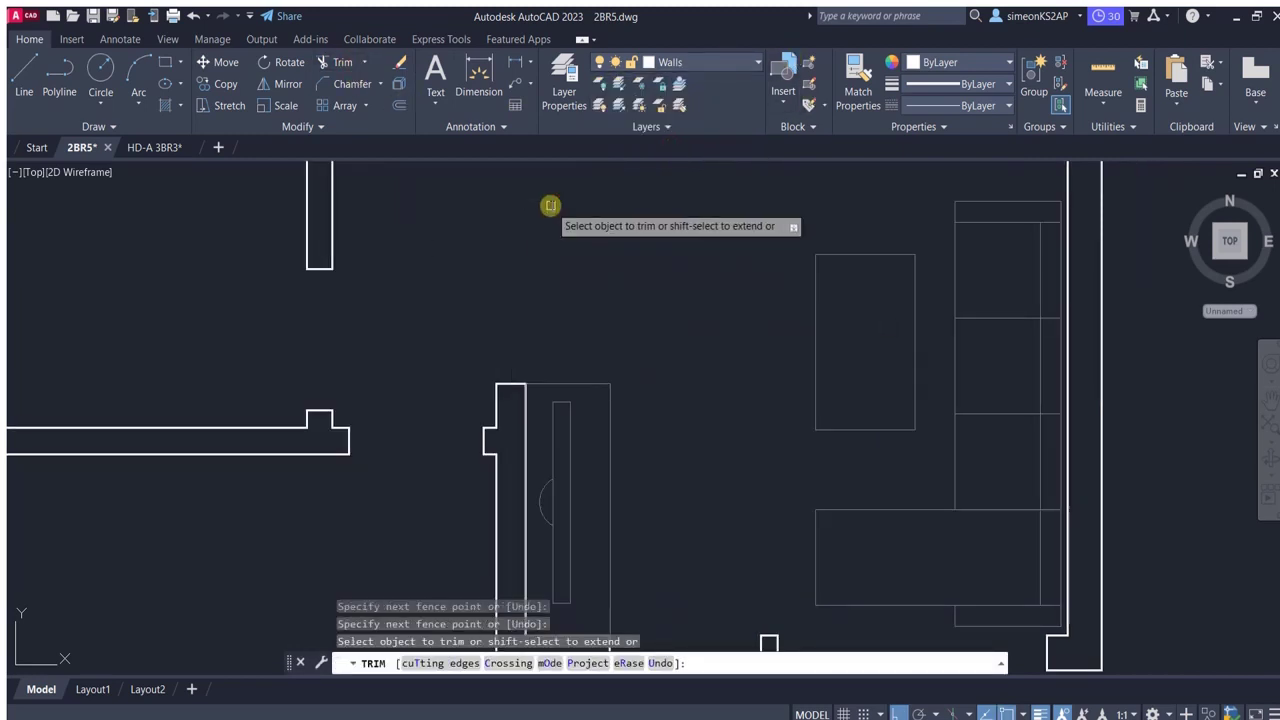
pyautogui.press('Escape')
pyautogui.scroll(-3, 648, 289)
pyautogui.scroll(-3, 594, 329)
pyautogui.scroll(3, 654, 346)
pyautogui.scroll(-3, 640, 323)
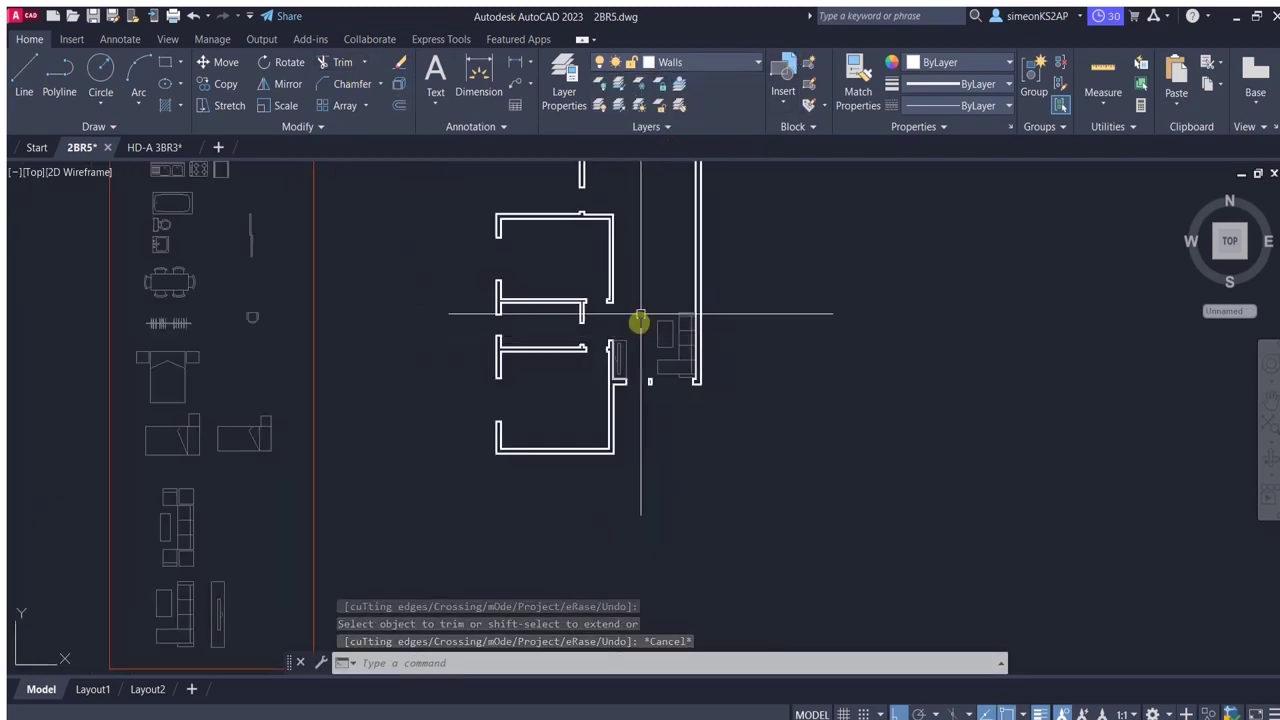
pyautogui.moveTo(640, 323)
pyautogui.mouseDown(button='middle')
pyautogui.moveTo(667, 358)
pyautogui.moveTo(648, 297)
pyautogui.mouseUp(button='middle')
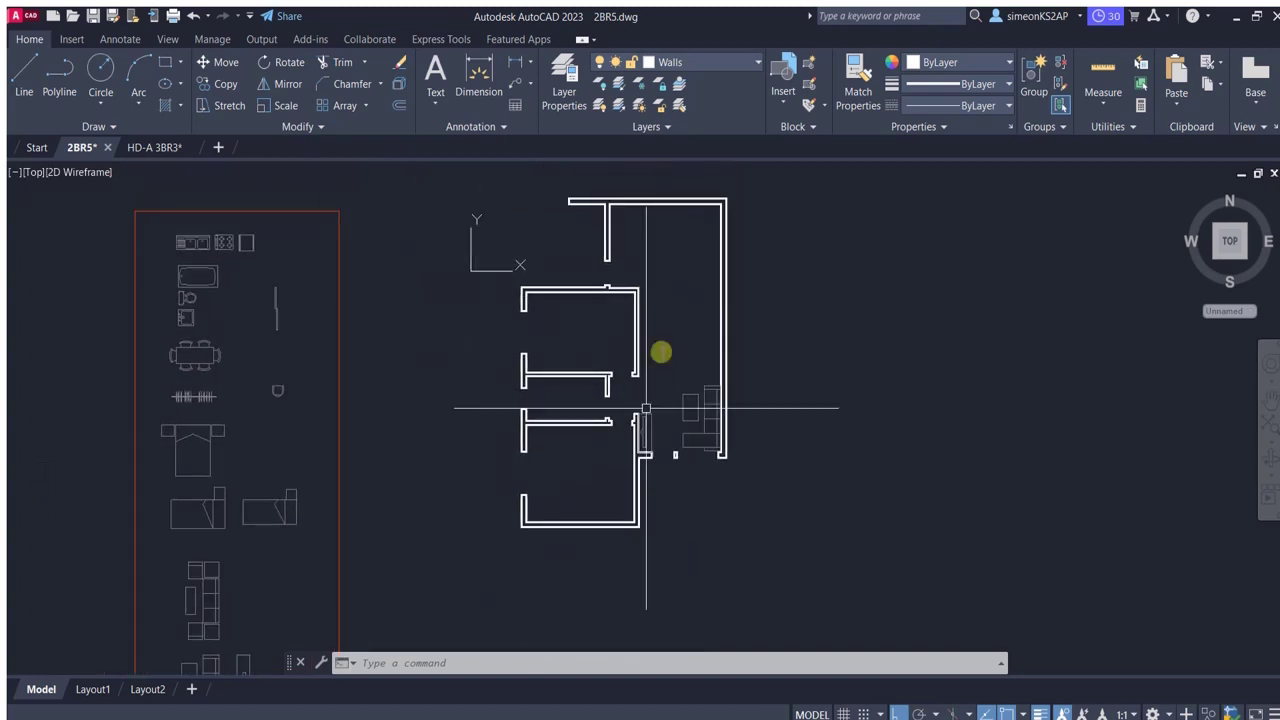
# Copy the dining table into the open living area.
pyautogui.scroll(-2, 366, 400)
pyautogui.scroll(2, 322, 326)
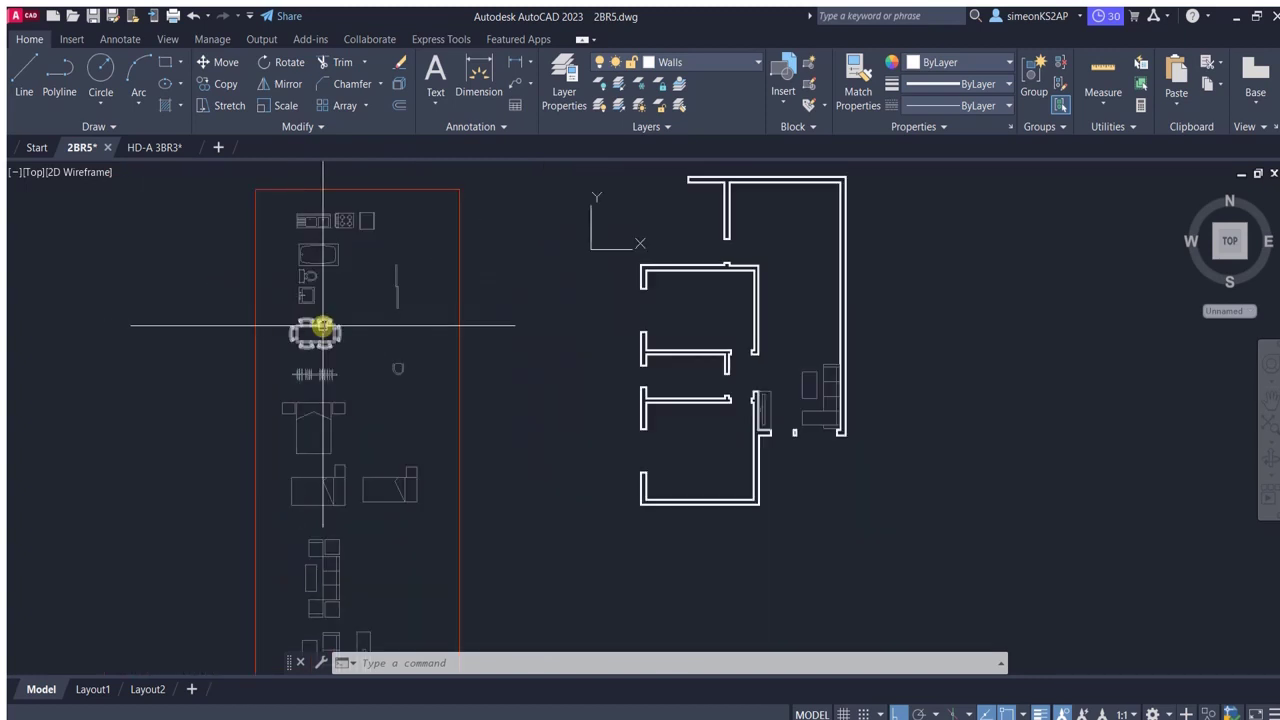
pyautogui.click(222, 86)
pyautogui.click(314, 334)
pyautogui.scroll(2, 976, 232)
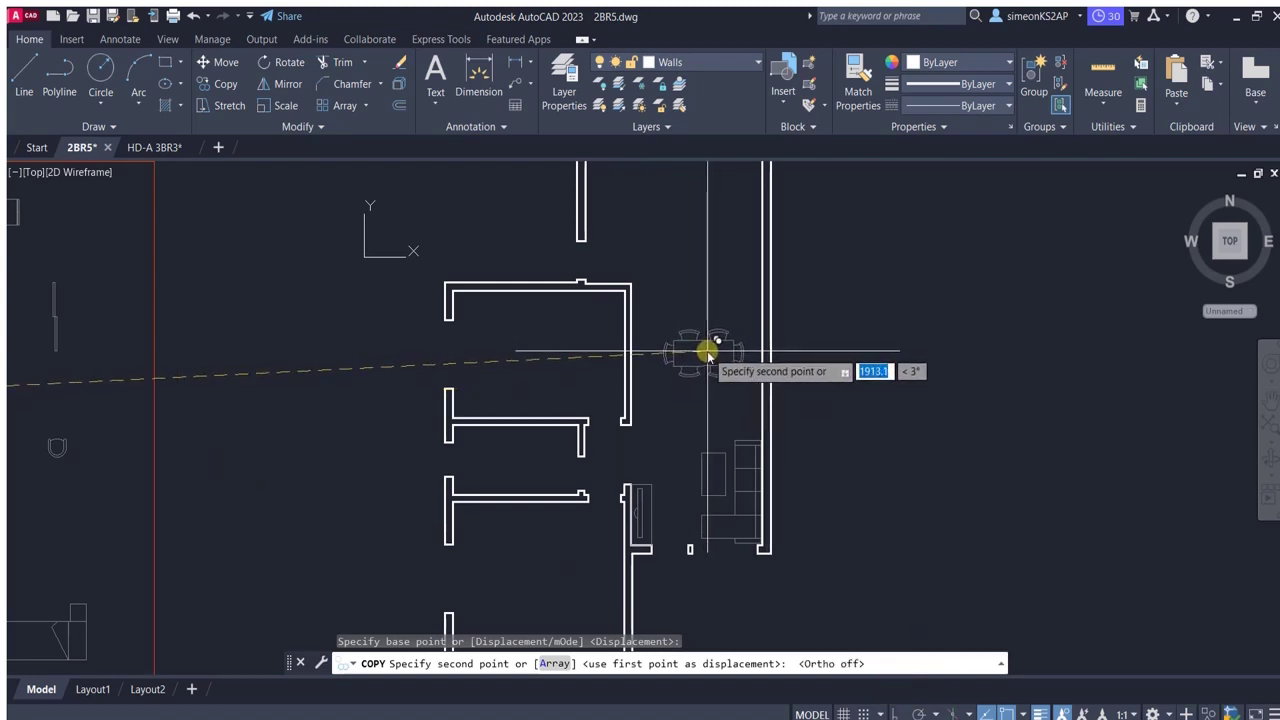
pyautogui.click(706, 355)
pyautogui.scroll(-3, 760, 380)
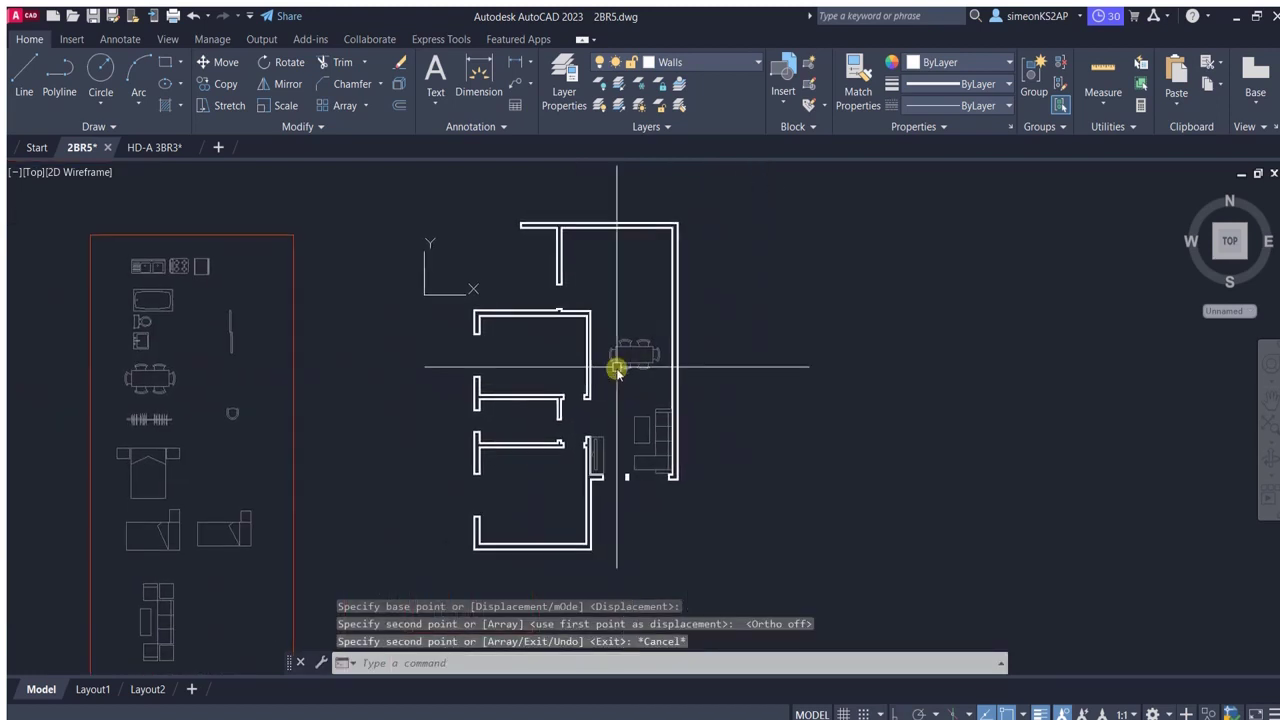
pyautogui.press('Escape')
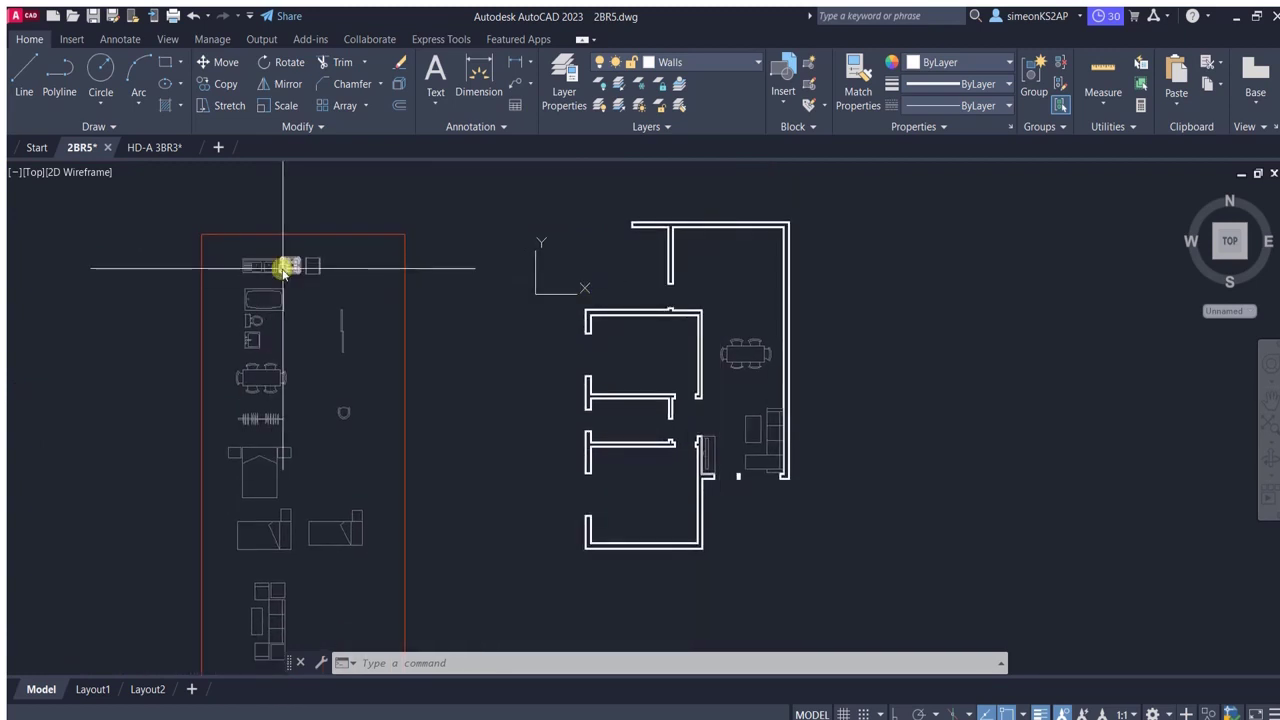
# Group the sink's parts into one object and select the hob and fridge.
pyautogui.scroll(4, 250, 256)
pyautogui.click(193, 243)
pyautogui.click(303, 312)
pyautogui.scroll(2, 311, 313)
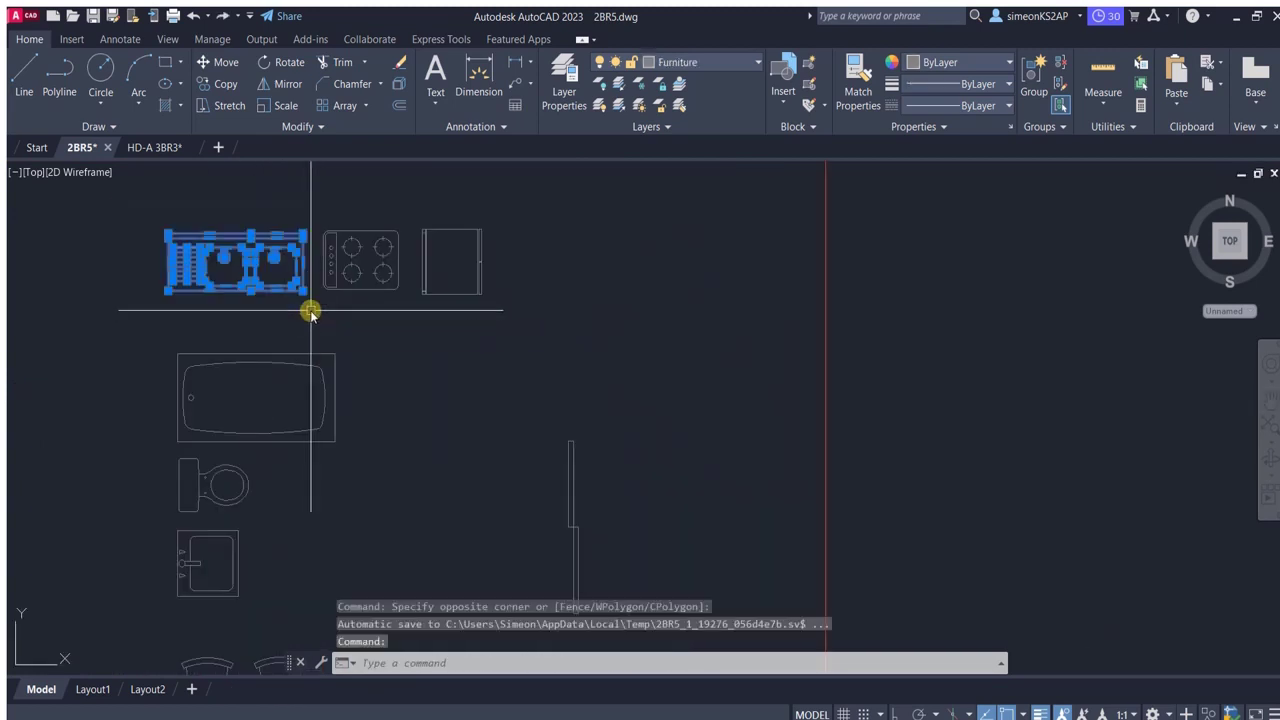
pyautogui.write('GR')
pyautogui.press('Return')
pyautogui.click(443, 238)
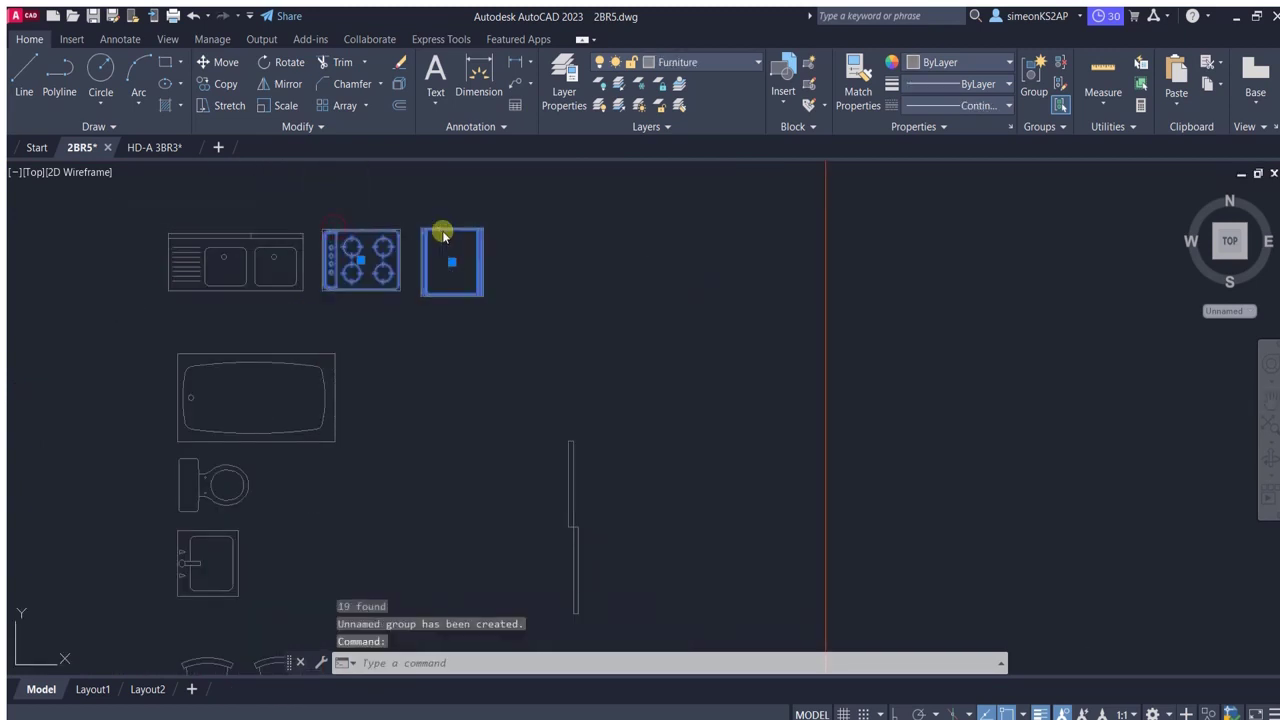
pyautogui.scroll(-2, 329, 285)
pyautogui.scroll(-2, 266, 286)
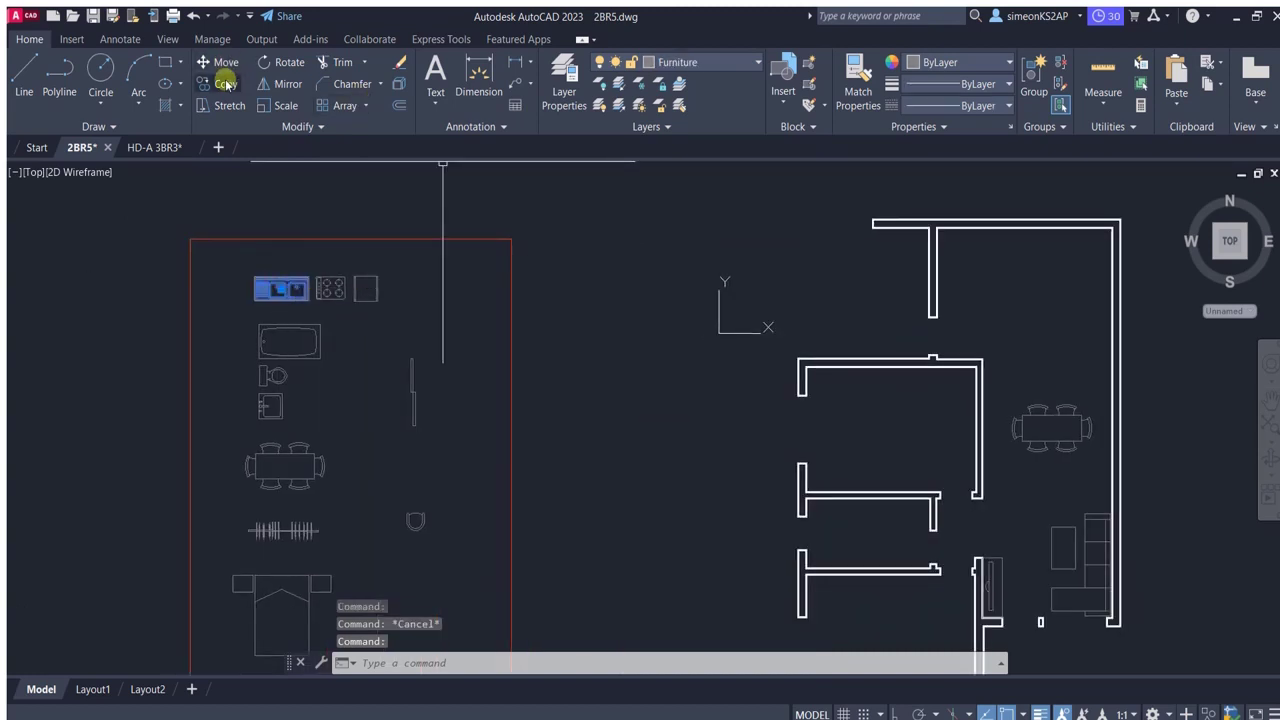
# Copy the sink, hob and fridge along the top kitchen wall.
pyautogui.click(226, 85)
pyautogui.press('Escape')
pyautogui.click(234, 266)
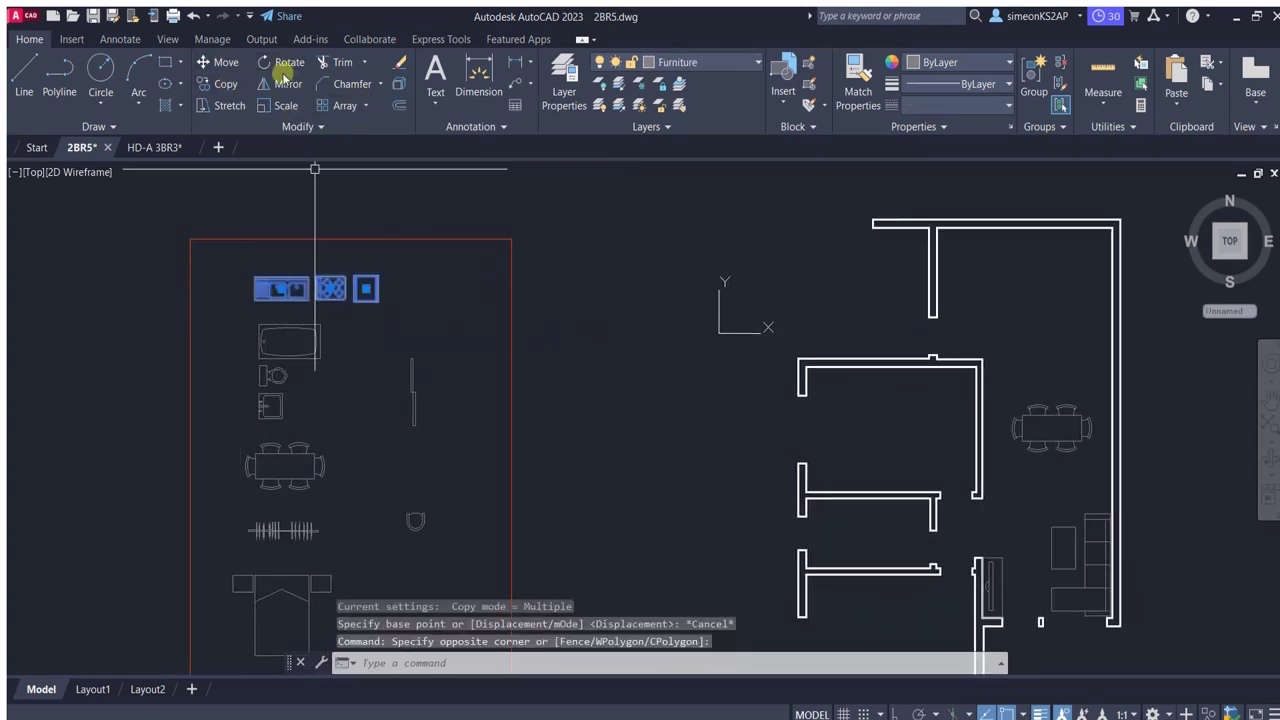
pyautogui.click(329, 287)
pyautogui.scroll(-2, 537, 286)
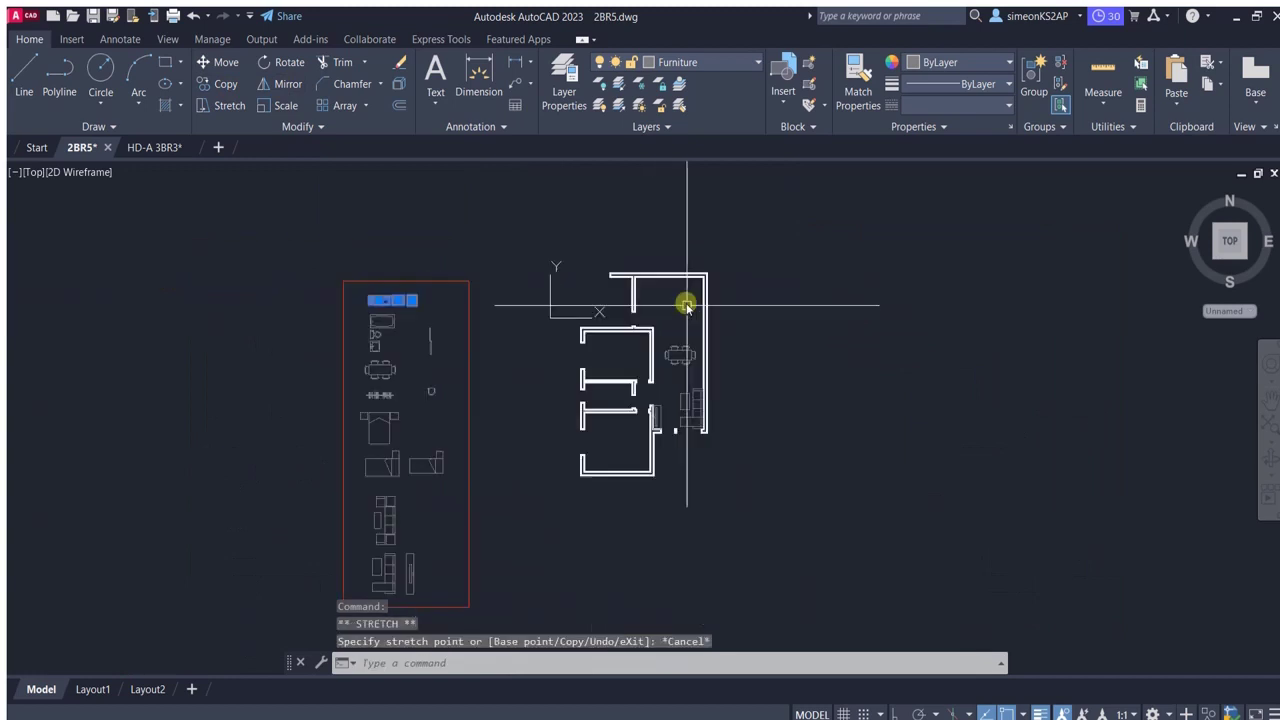
pyautogui.press('Escape')
pyautogui.click(226, 84)
pyautogui.click(425, 285)
pyautogui.scroll(2, 797, 283)
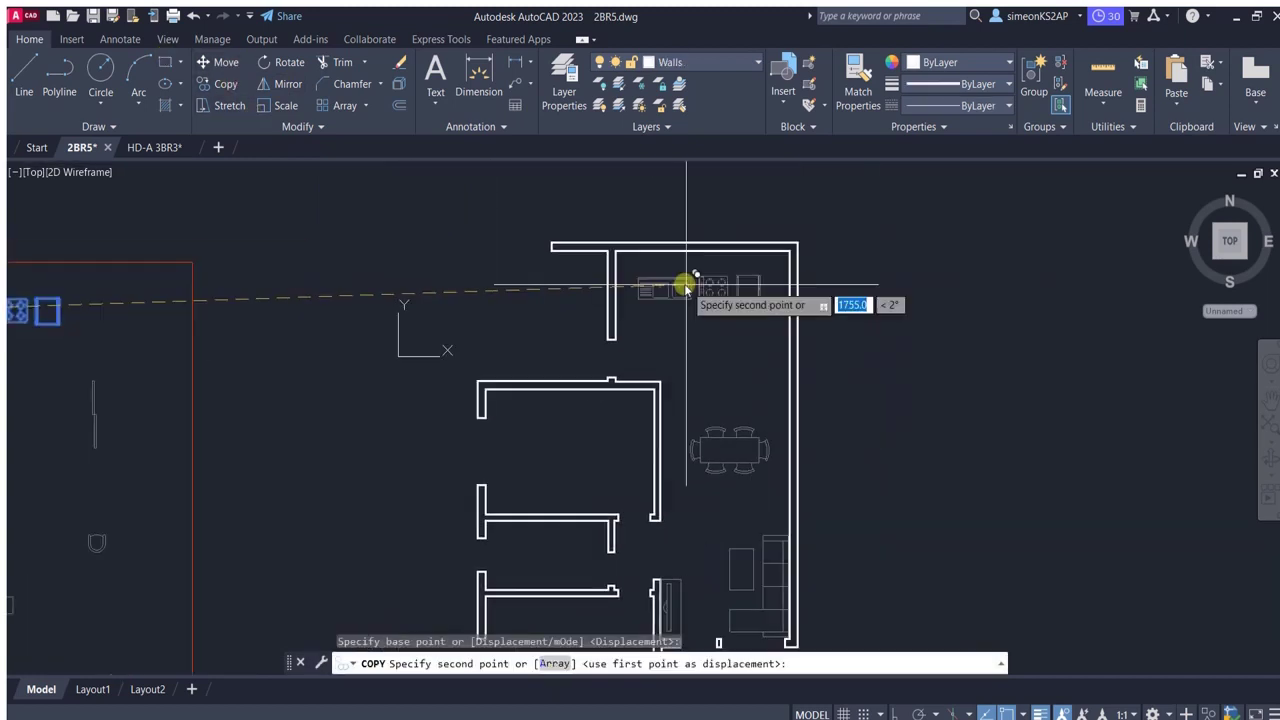
pyautogui.scroll(2, 690, 272)
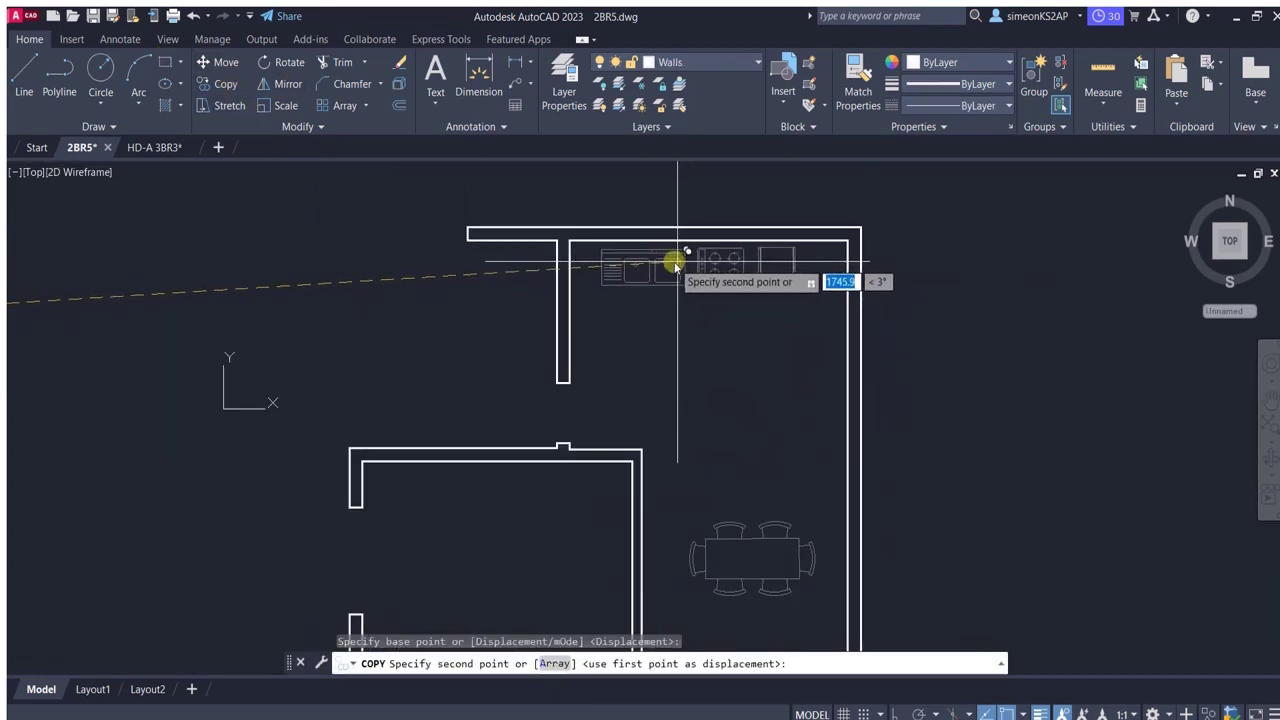
pyautogui.click(676, 264)
pyautogui.press('Escape')
pyautogui.scroll(3, 660, 300)
# Rotate the fridge about a pick point to its new orientation.
pyautogui.click(655, 288)
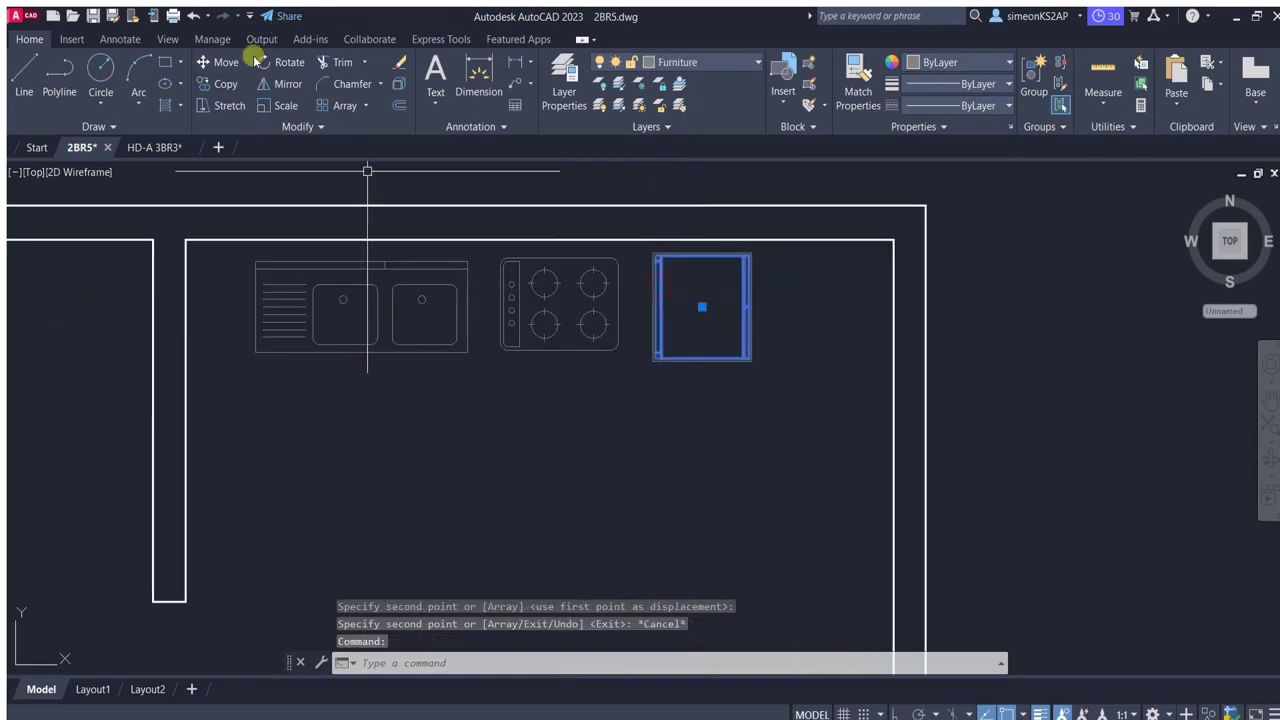
pyautogui.click(262, 62)
pyautogui.click(702, 307)
pyautogui.press('F8')
pyautogui.click(717, 546)
# Move the fridge to the end of the kitchen counter.
pyautogui.moveTo(750, 364)
pyautogui.mouseDown(button='middle')
pyautogui.moveTo(788, 364)
pyautogui.moveTo(516, 393)
pyautogui.mouseUp(button='middle')
pyautogui.click(717, 366)
pyautogui.click(218, 62)
pyautogui.click(545, 512)
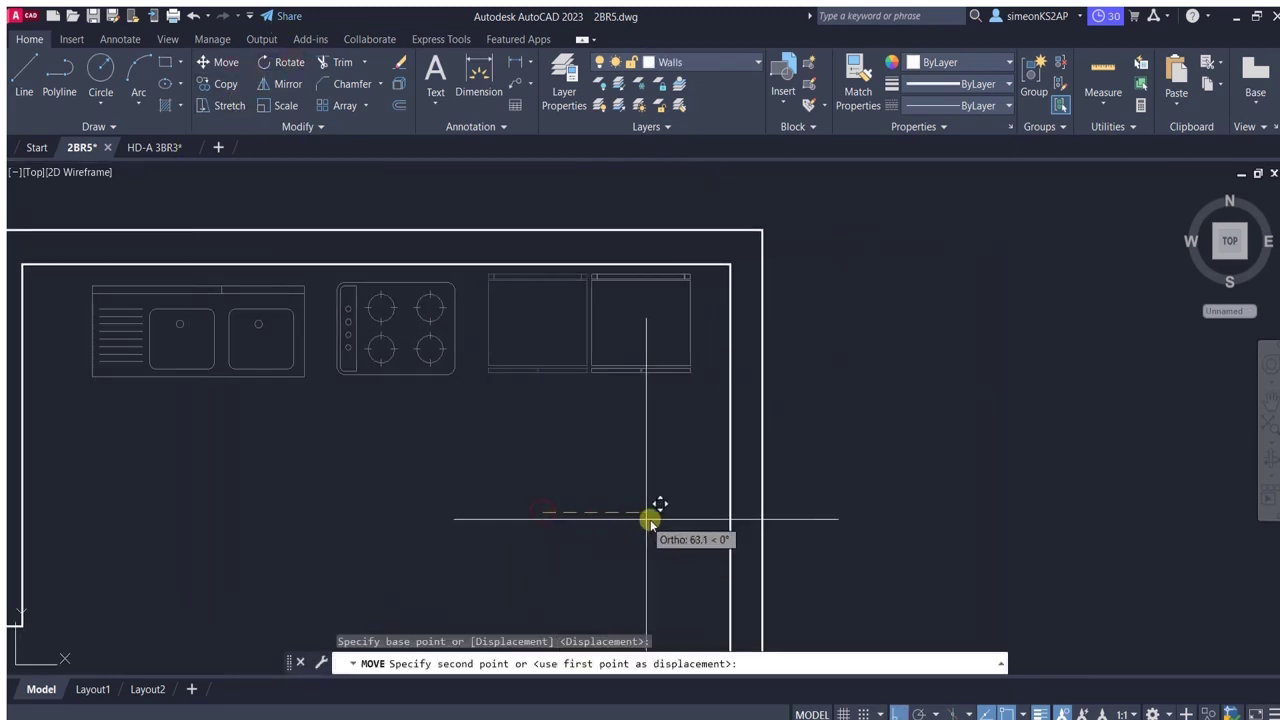
pyautogui.click(675, 523)
# Slide the hob further along the counter.
pyautogui.scroll(-2, 675, 523)
pyautogui.click(609, 335)
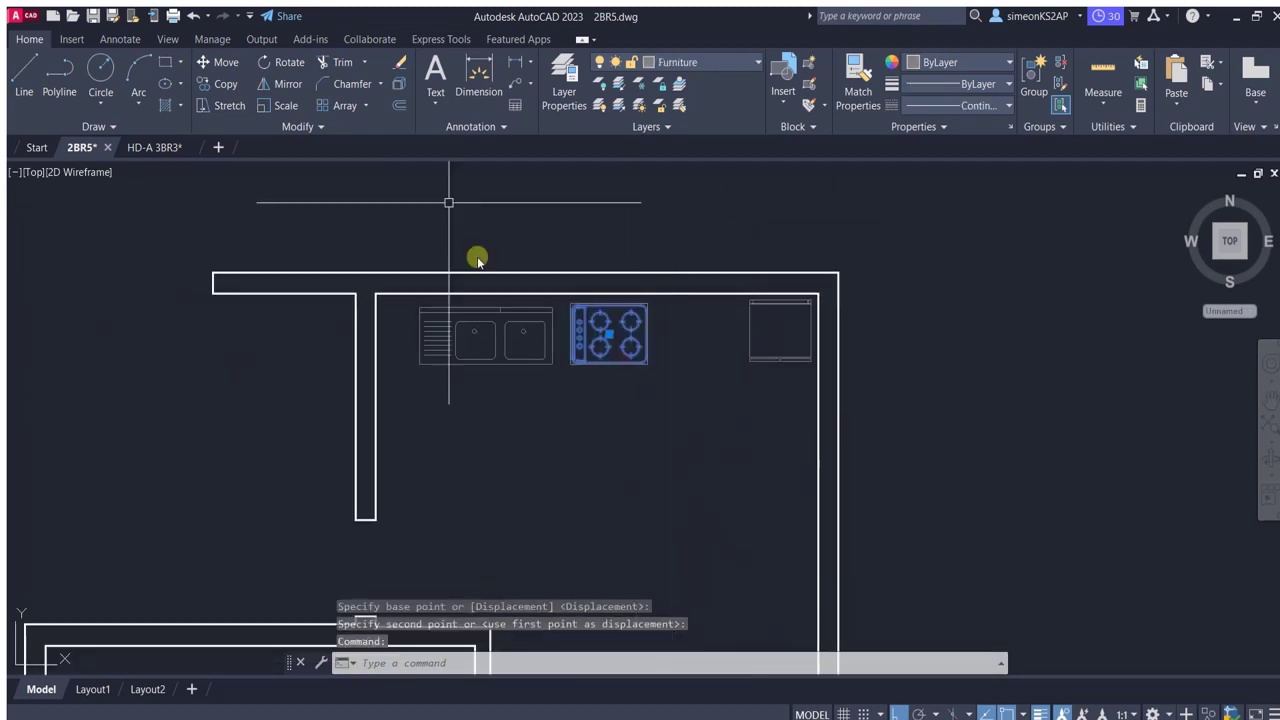
pyautogui.click(226, 64)
pyautogui.click(626, 460)
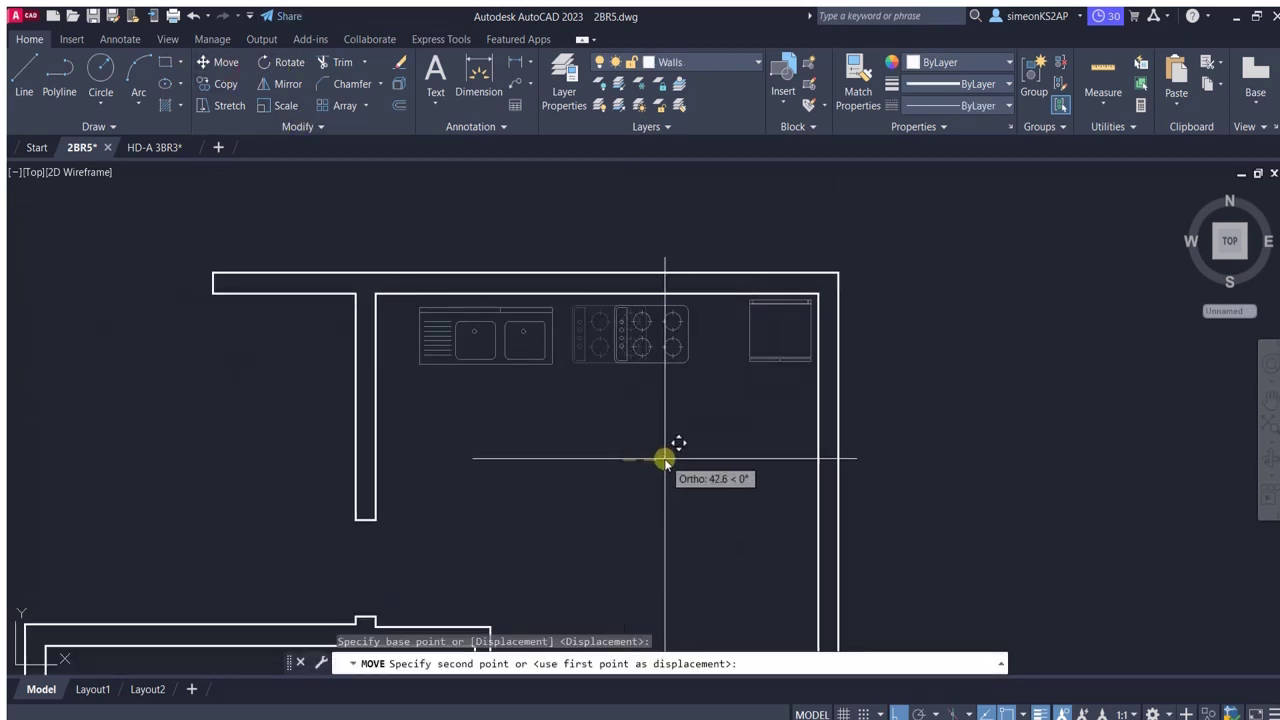
pyautogui.click(662, 460)
pyautogui.scroll(-3, 666, 391)
pyautogui.scroll(3, 609, 366)
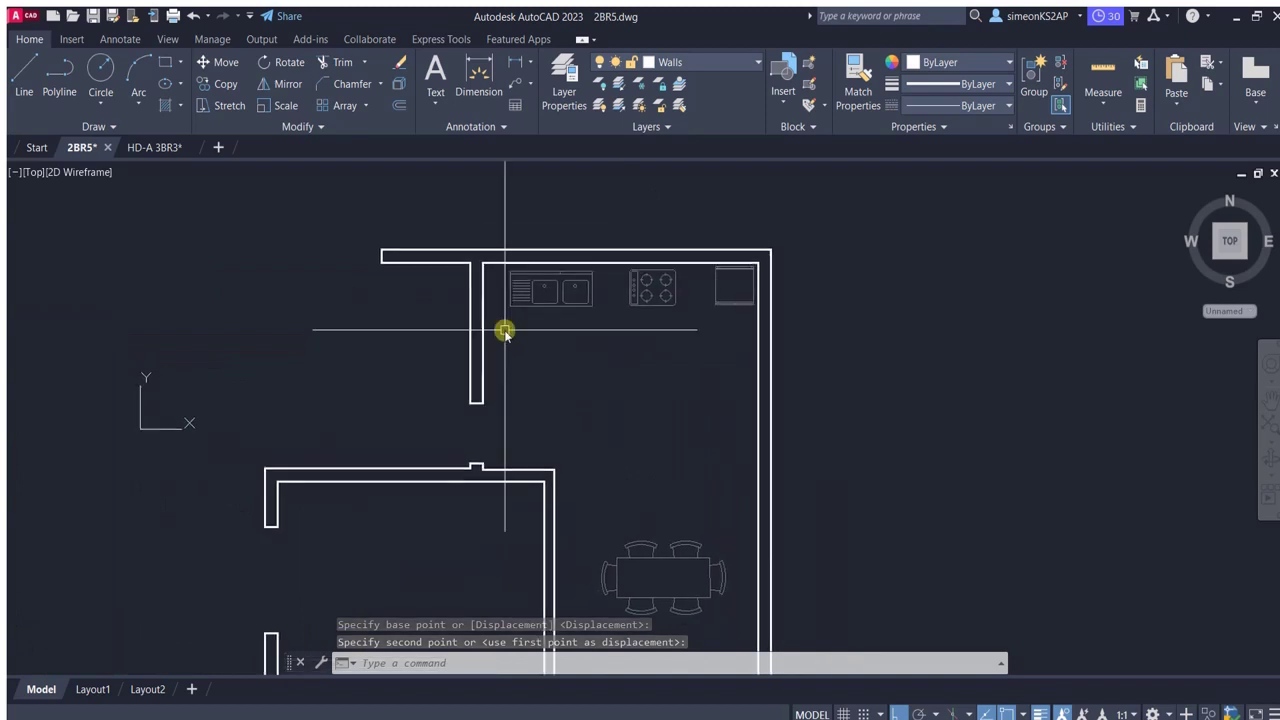
# Select the sink and hob together and set a base point to move them.
pyautogui.click(737, 333)
pyautogui.press('Escape')
pyautogui.scroll(2, 706, 380)
pyautogui.click(720, 300)
pyautogui.click(523, 360)
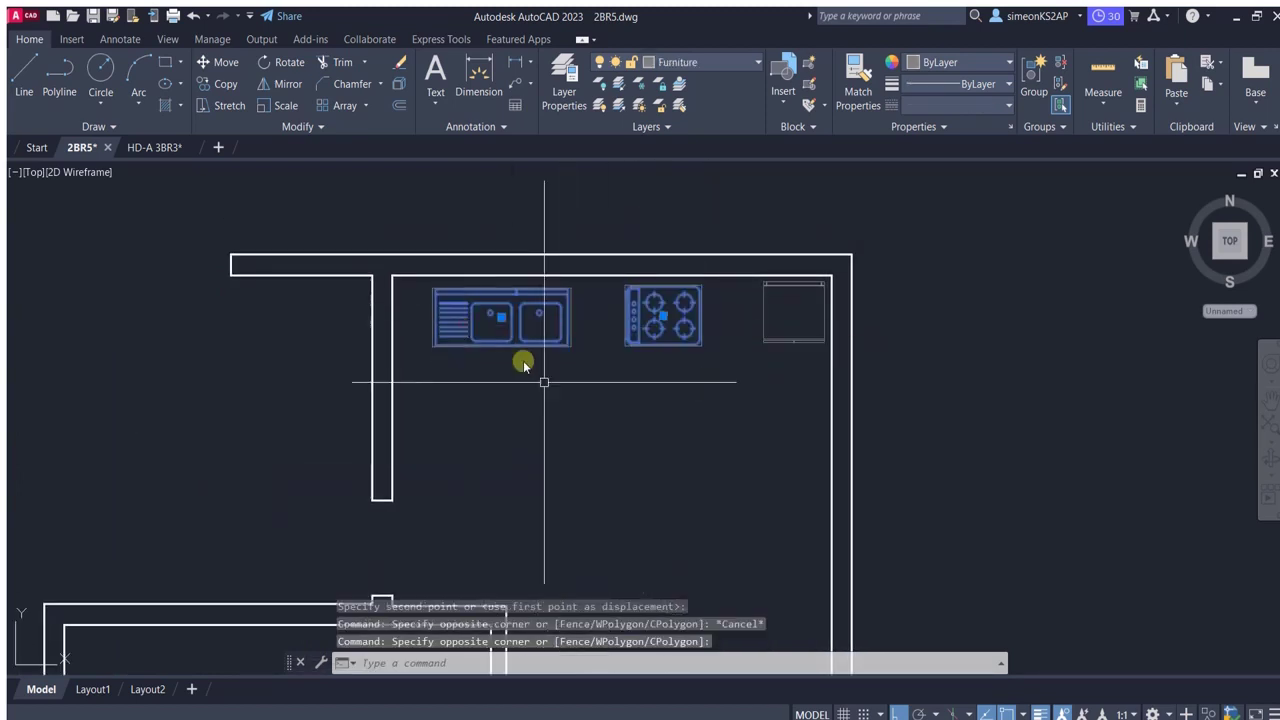
pyautogui.moveTo(523, 360); pyautogui.dragTo(523, 274, button='middle')
pyautogui.click(226, 64)
pyautogui.click(709, 489)
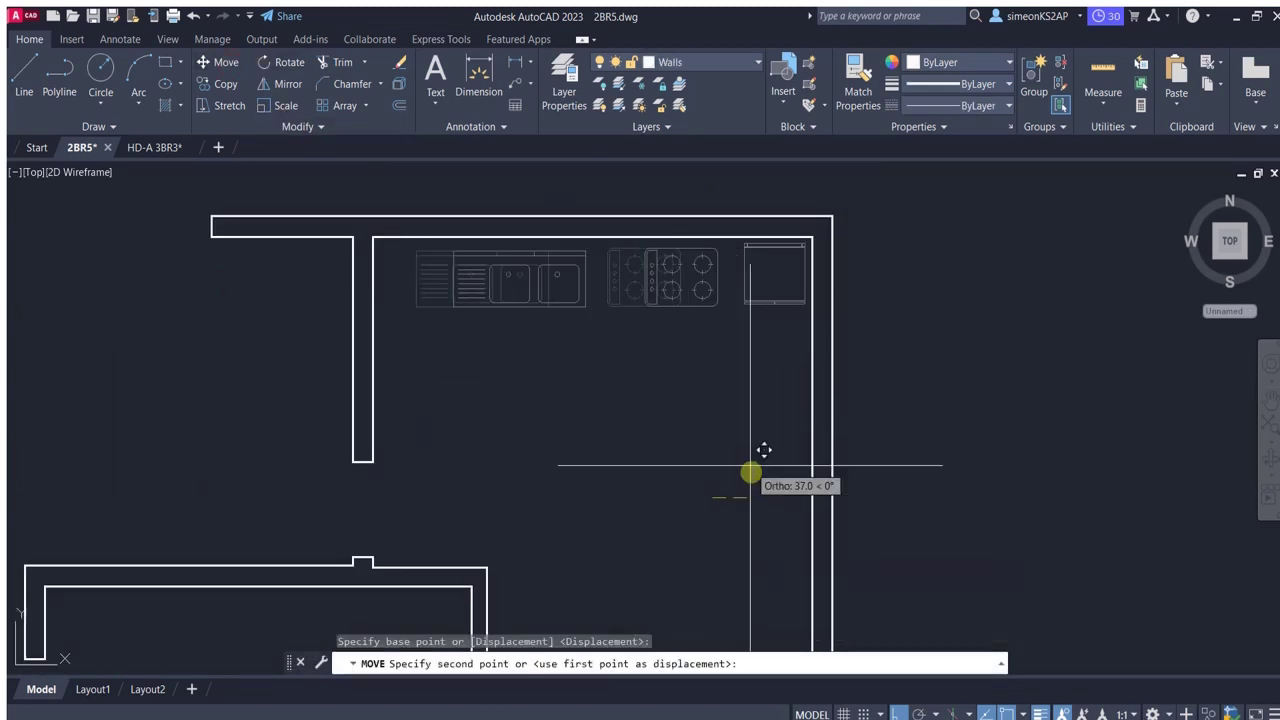
# Drop the sink and hob inside the kitchen's top wall.
pyautogui.scroll(2, 740, 480)
pyautogui.scroll(-2, 737, 486)
pyautogui.scroll(2, 734, 480)
pyautogui.moveTo(734, 480); pyautogui.dragTo(748, 537, button='middle')
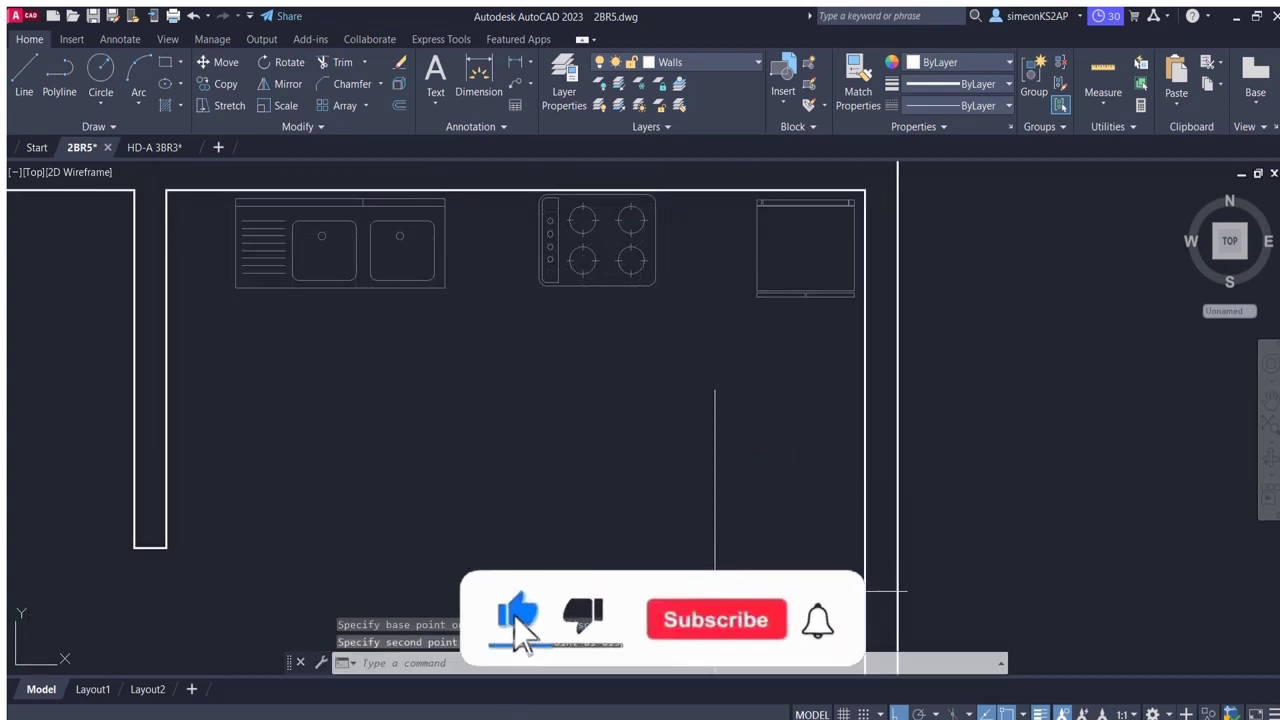
pyautogui.scroll(-2, 663, 423)
pyautogui.moveTo(620, 394); pyautogui.dragTo(691, 404, button='middle')
pyautogui.click(691, 404)
# Rotate the hob 270° about its centre so its control knobs face the room.
pyautogui.scroll(1, 700, 380)
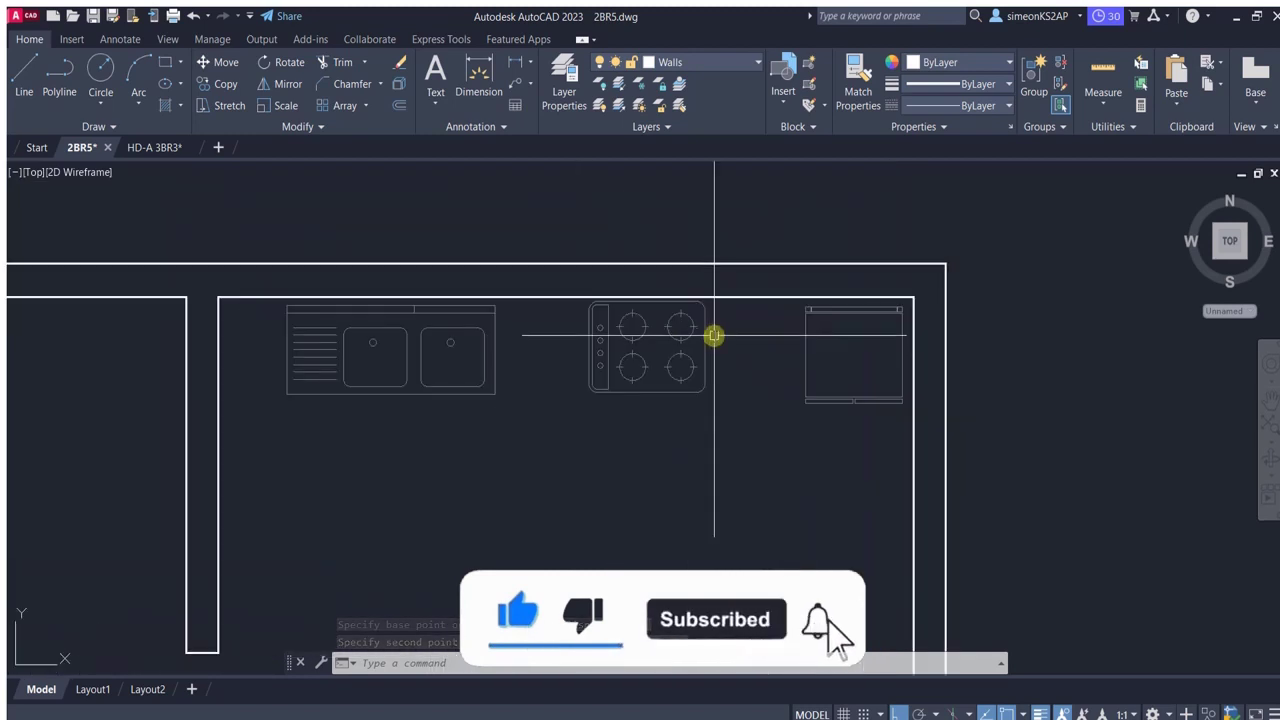
pyautogui.scroll(-1, 714, 360)
pyautogui.moveTo(714, 360); pyautogui.dragTo(660, 363, button='middle')
pyautogui.click(628, 358)
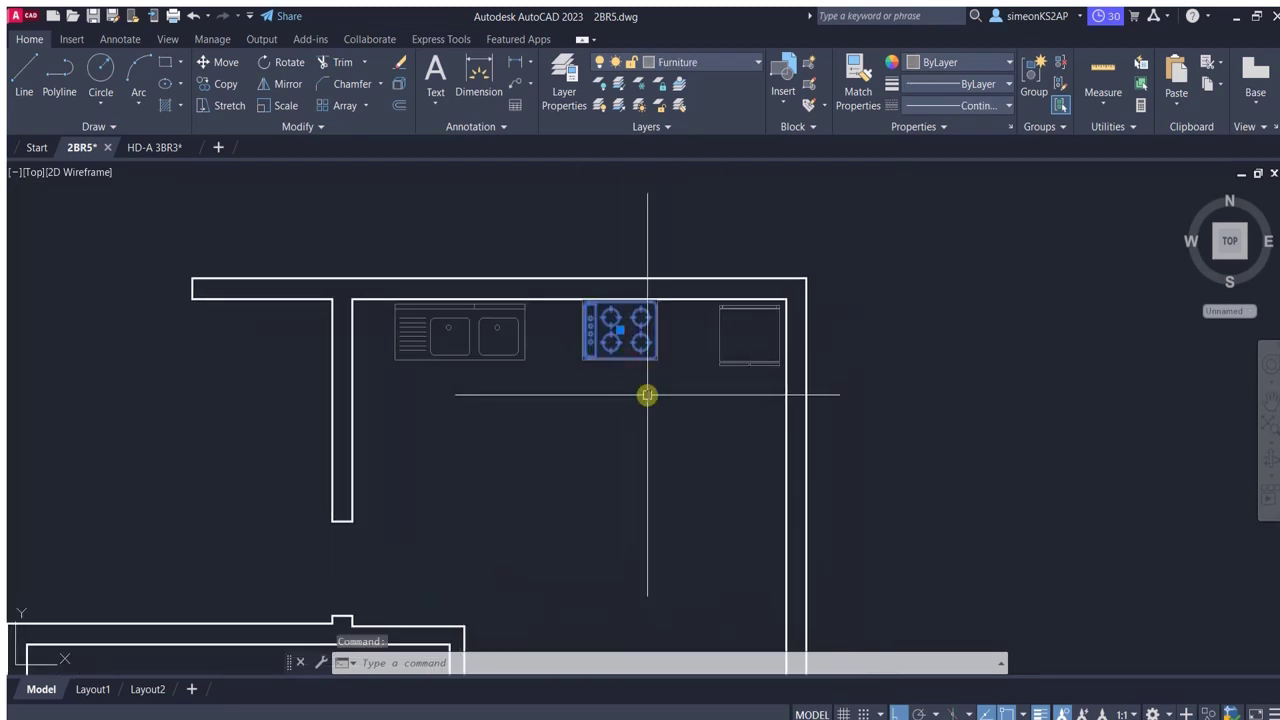
pyautogui.scroll(1, 597, 337)
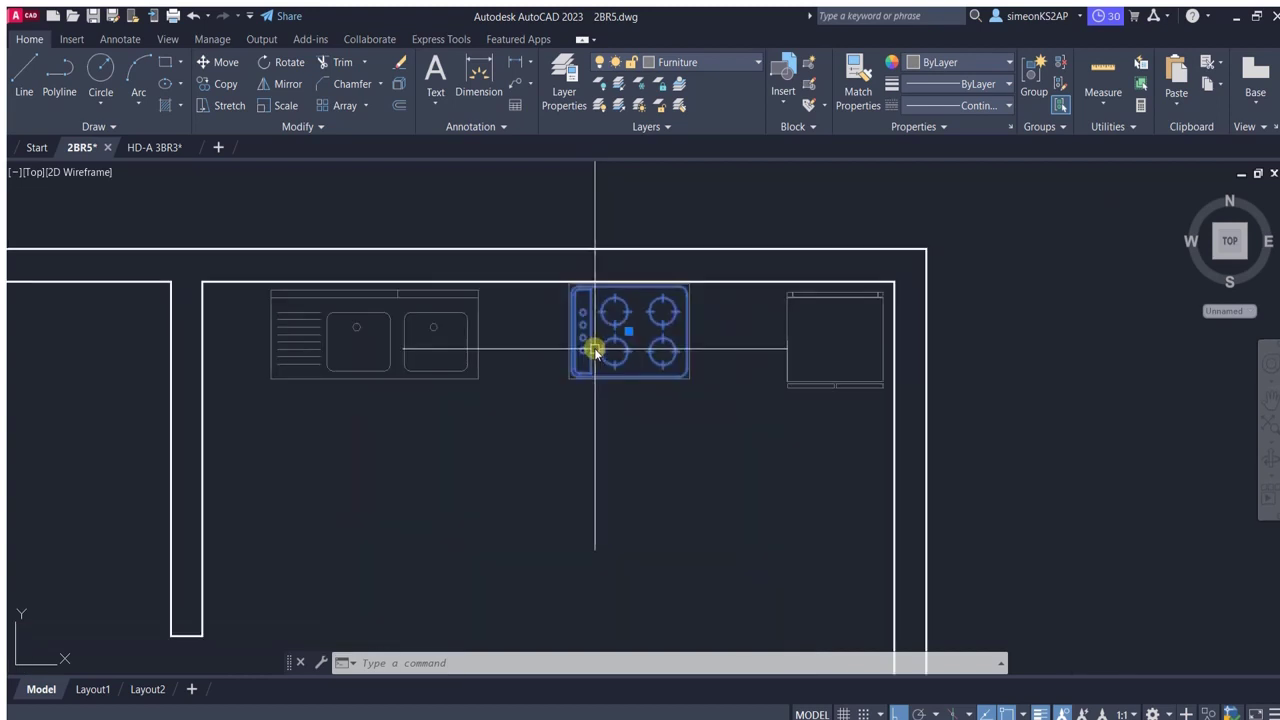
pyautogui.moveTo(600, 394)
pyautogui.mouseDown(button='middle')
pyautogui.moveTo(706, 409)
pyautogui.moveTo(638, 433)
pyautogui.mouseUp(button='middle')
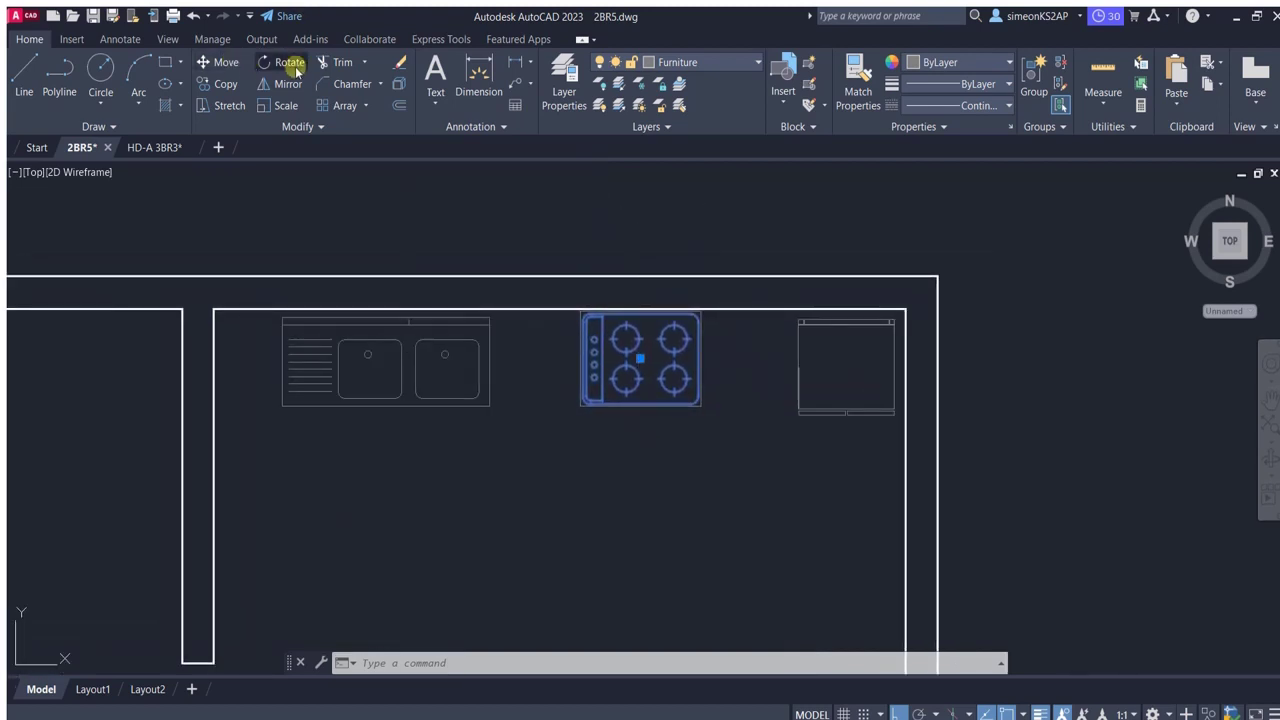
pyautogui.click(289, 62)
pyautogui.click(640, 358)
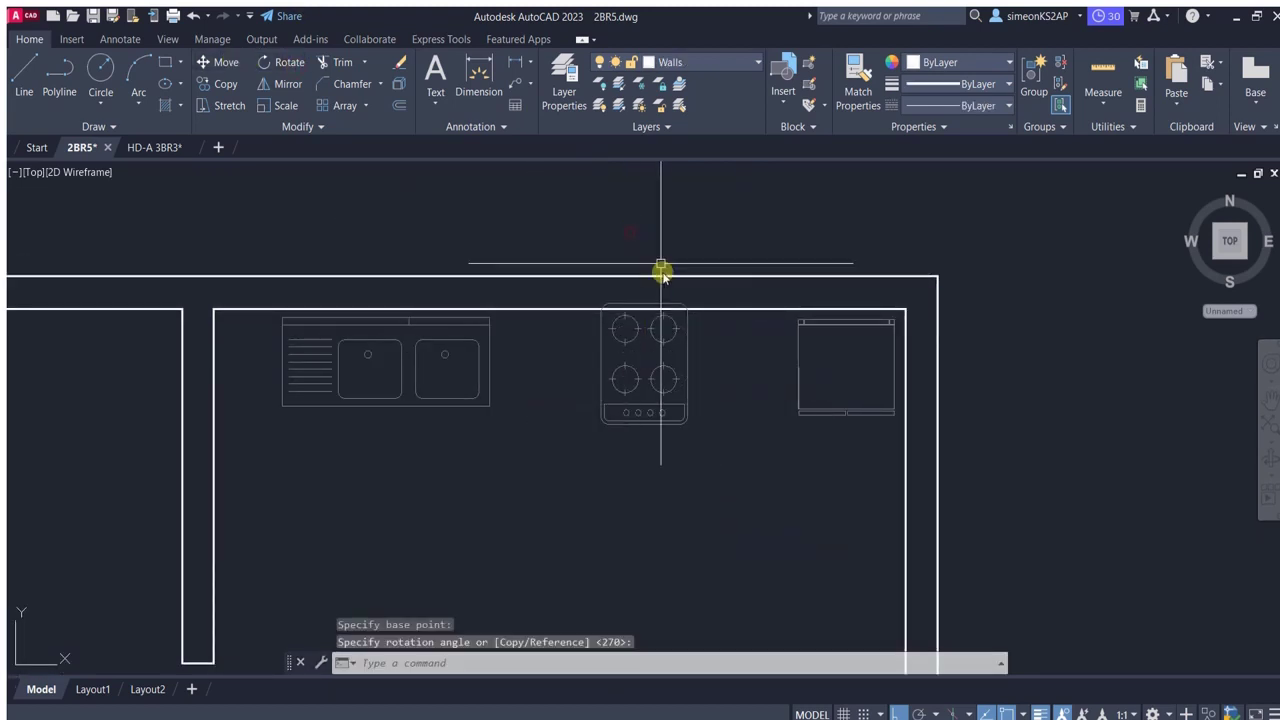
pyautogui.scroll(-1, 662, 272)
pyautogui.scroll(1, 577, 309)
pyautogui.click(618, 345)
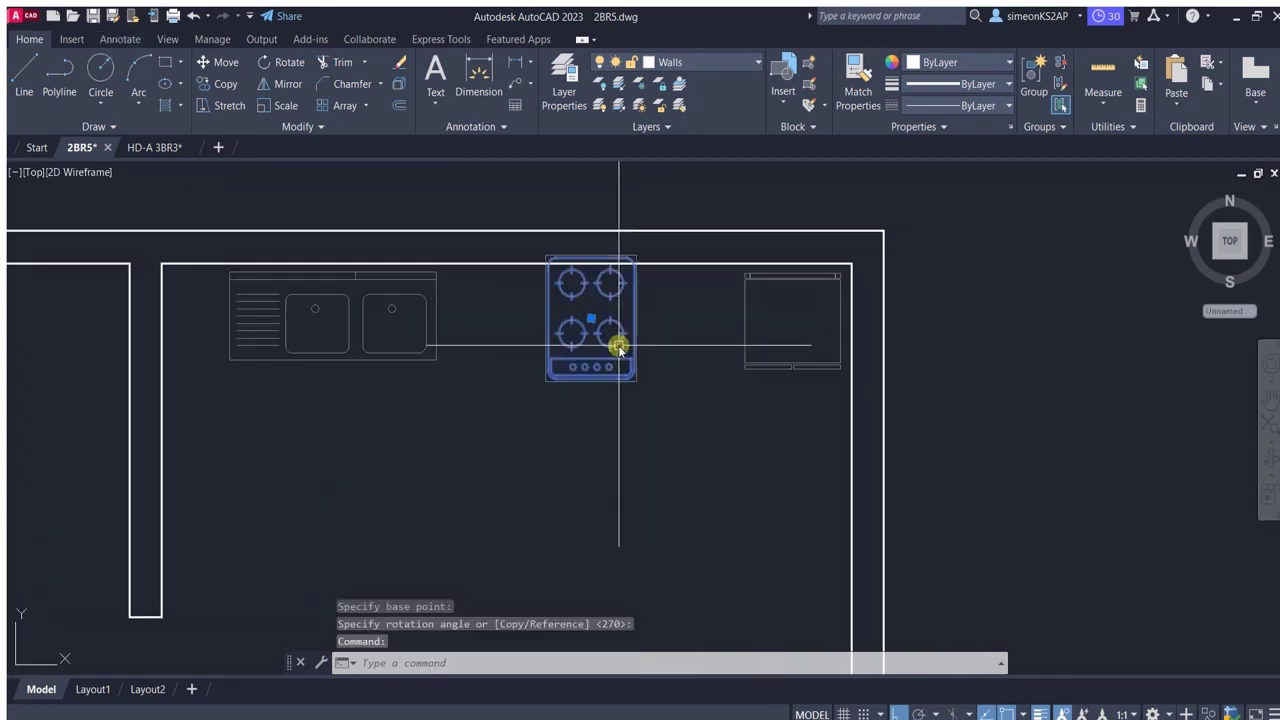
pyautogui.scroll(-1, 618, 345)
# Try repositioning the rotated hob, then cancel the move.
pyautogui.click(218, 62)
pyautogui.click(636, 348)
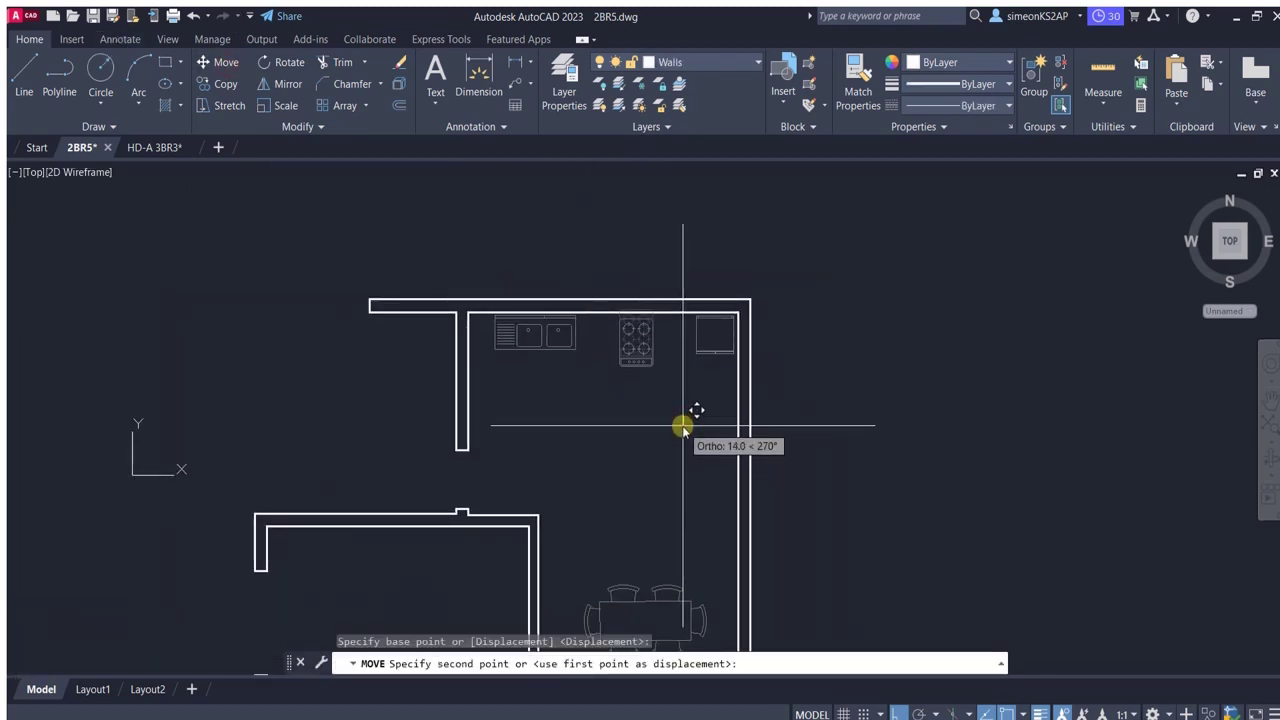
pyautogui.press('Escape')
pyautogui.moveTo(566, 373); pyautogui.dragTo(582, 316, button='middle')
pyautogui.click(59, 67)
pyautogui.scroll(3, 495, 250)
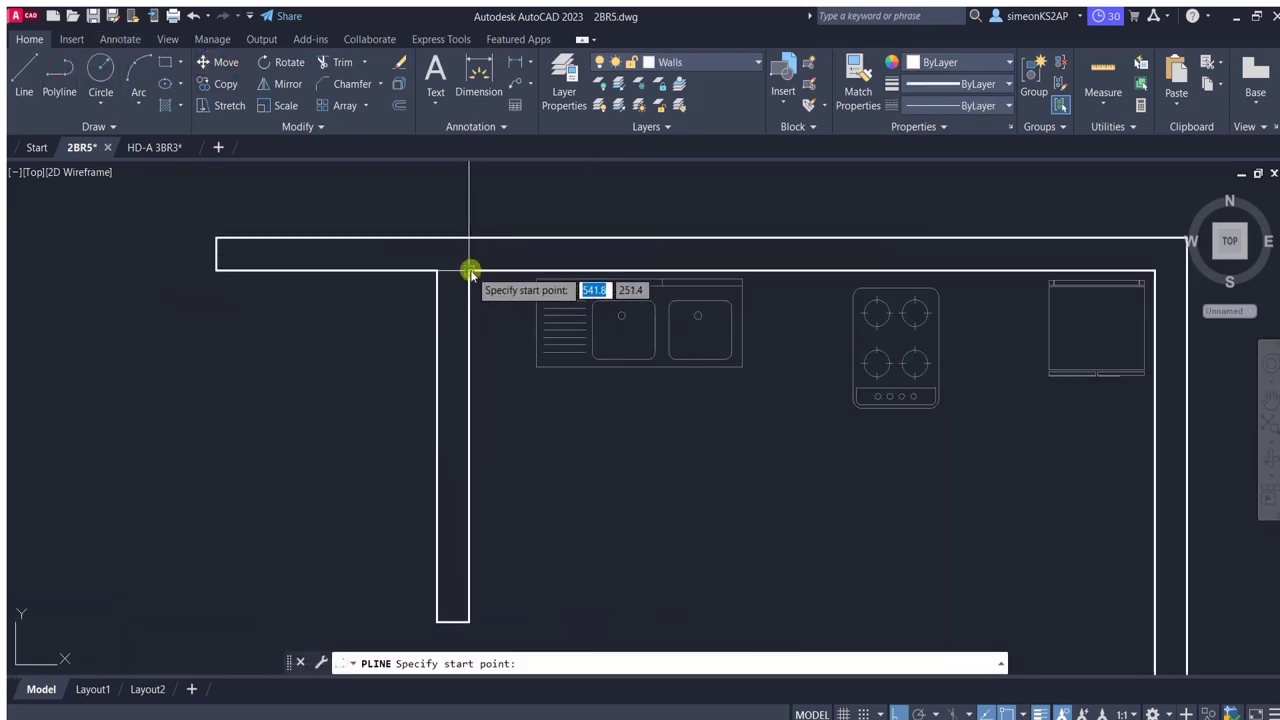
# Make Furniture the current layer and draw a worktop polyline starting 90 along the wall.
pyautogui.press('Escape')
pyautogui.click(700, 62)
pyautogui.click(673, 150)
pyautogui.click(59, 80)
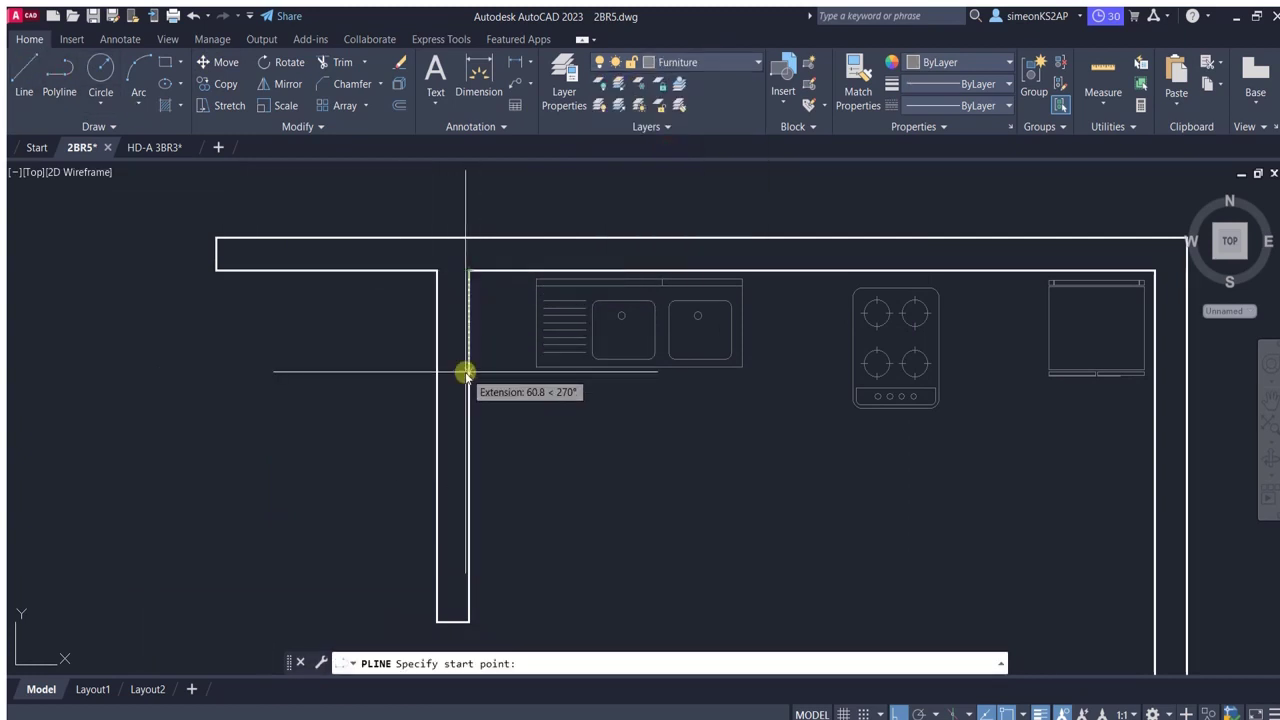
pyautogui.write('90')
pyautogui.press('Return')
pyautogui.scroll(-2, 665, 455)
pyautogui.scroll(2, 848, 432)
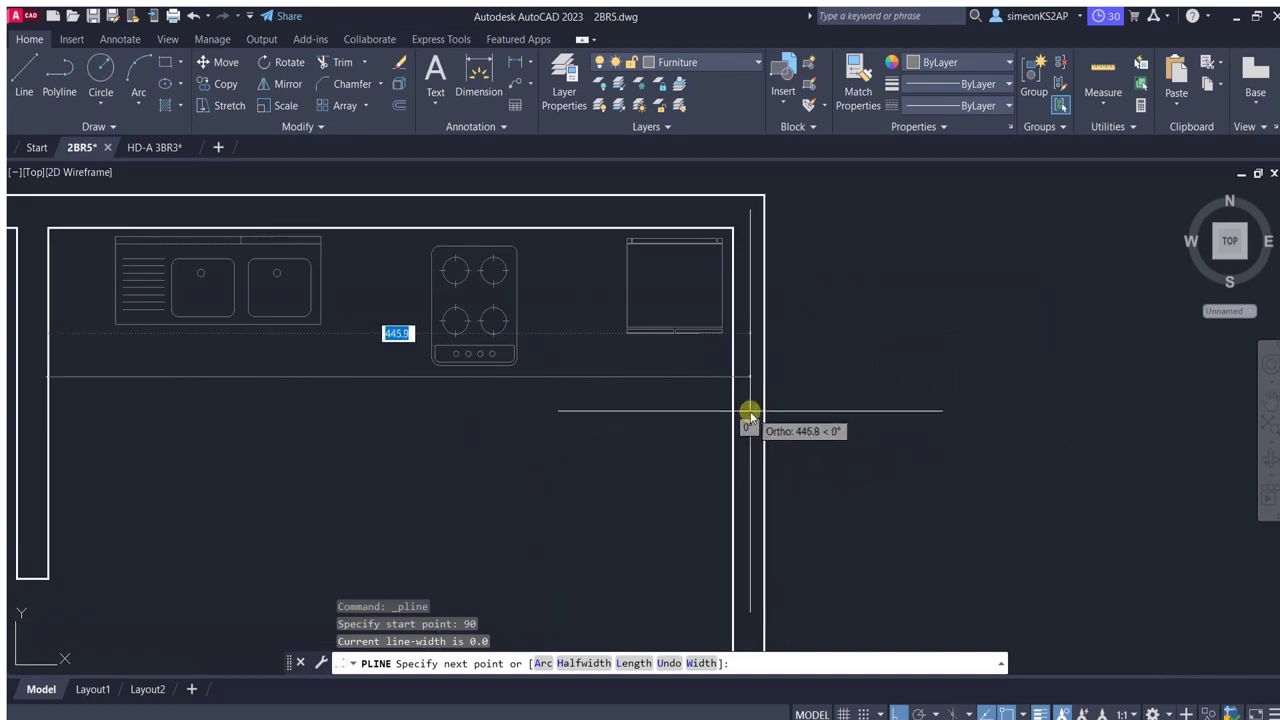
pyautogui.press('Escape')
# Trim the worktop line where it runs past the wall.
pyautogui.scroll(-3, 748, 414)
pyautogui.click(336, 62)
pyautogui.click(730, 307)
pyautogui.scroll(3, 608, 357)
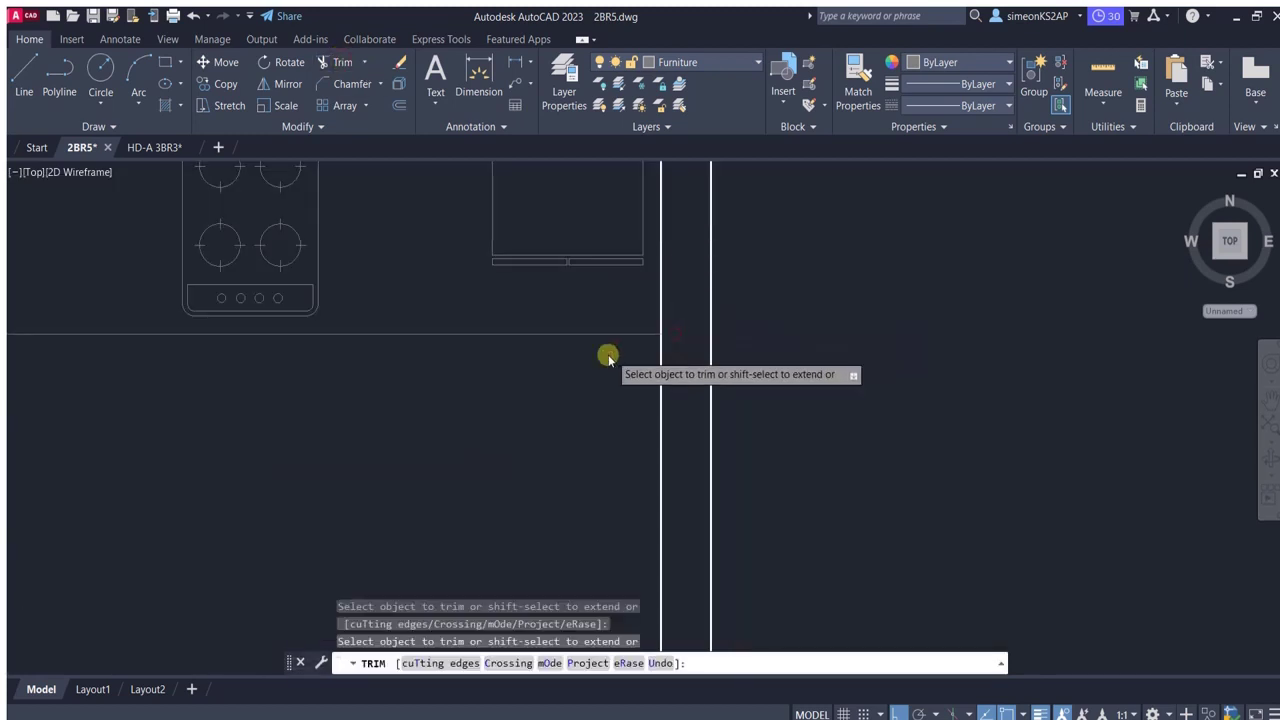
pyautogui.scroll(-2, 608, 371)
pyautogui.moveTo(608, 371)
pyautogui.mouseDown(button='middle')
pyautogui.moveTo(686, 437)
pyautogui.moveTo(670, 408)
pyautogui.mouseUp(button='middle')
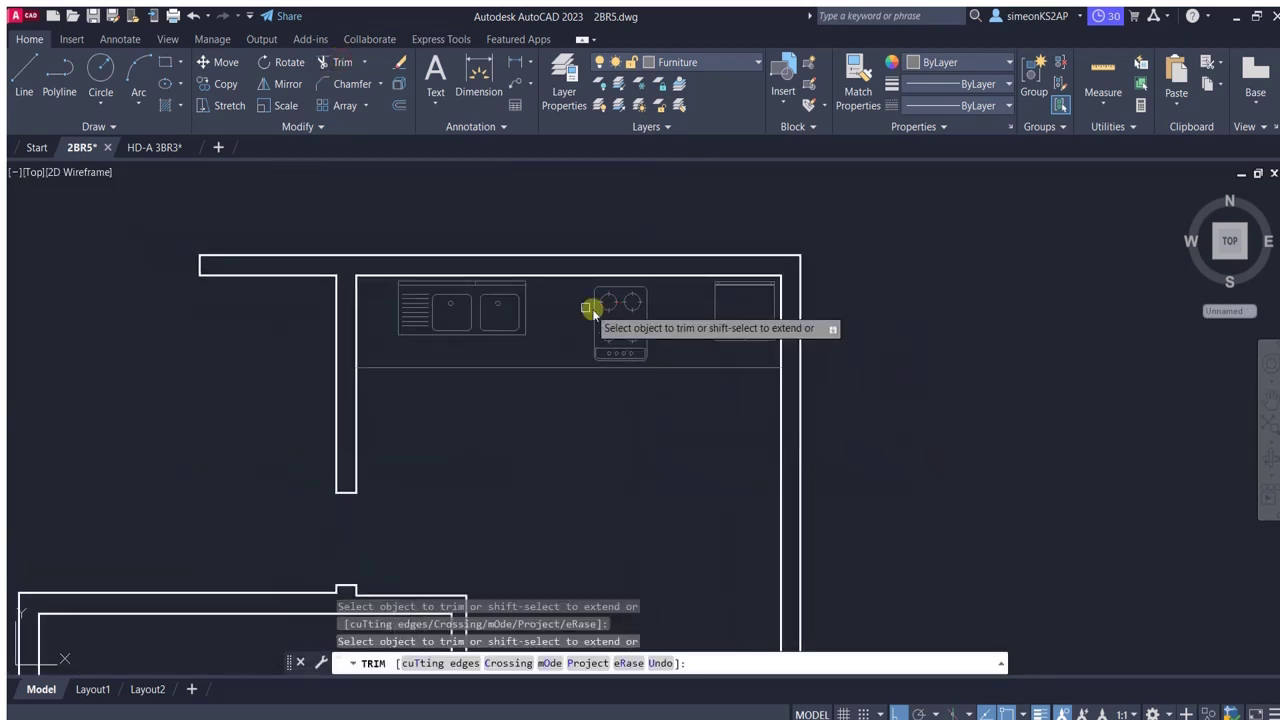
pyautogui.press('Escape')
# Try repositioning the hob, then cancel the move.
pyautogui.moveTo(592, 312); pyautogui.dragTo(603, 333, button='middle')
pyautogui.click(620, 338)
pyautogui.click(220, 62)
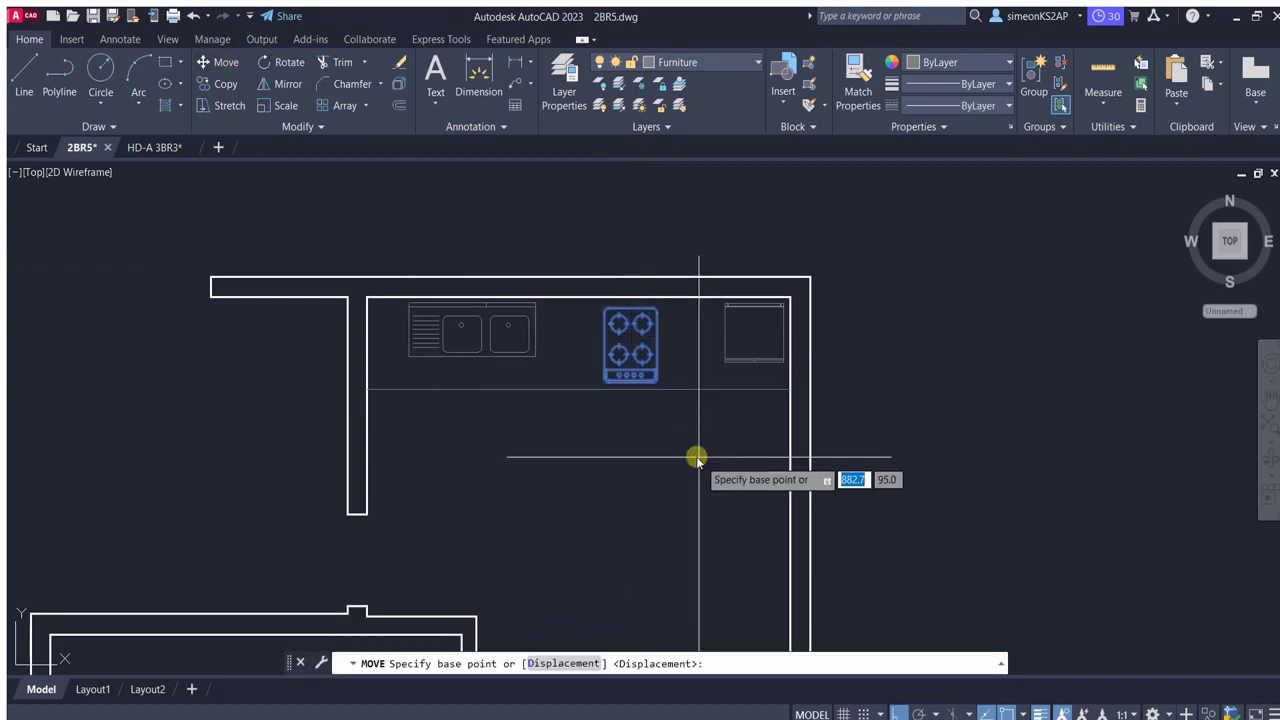
pyautogui.click(695, 495)
pyautogui.scroll(-3, 695, 490)
pyautogui.scroll(3, 651, 417)
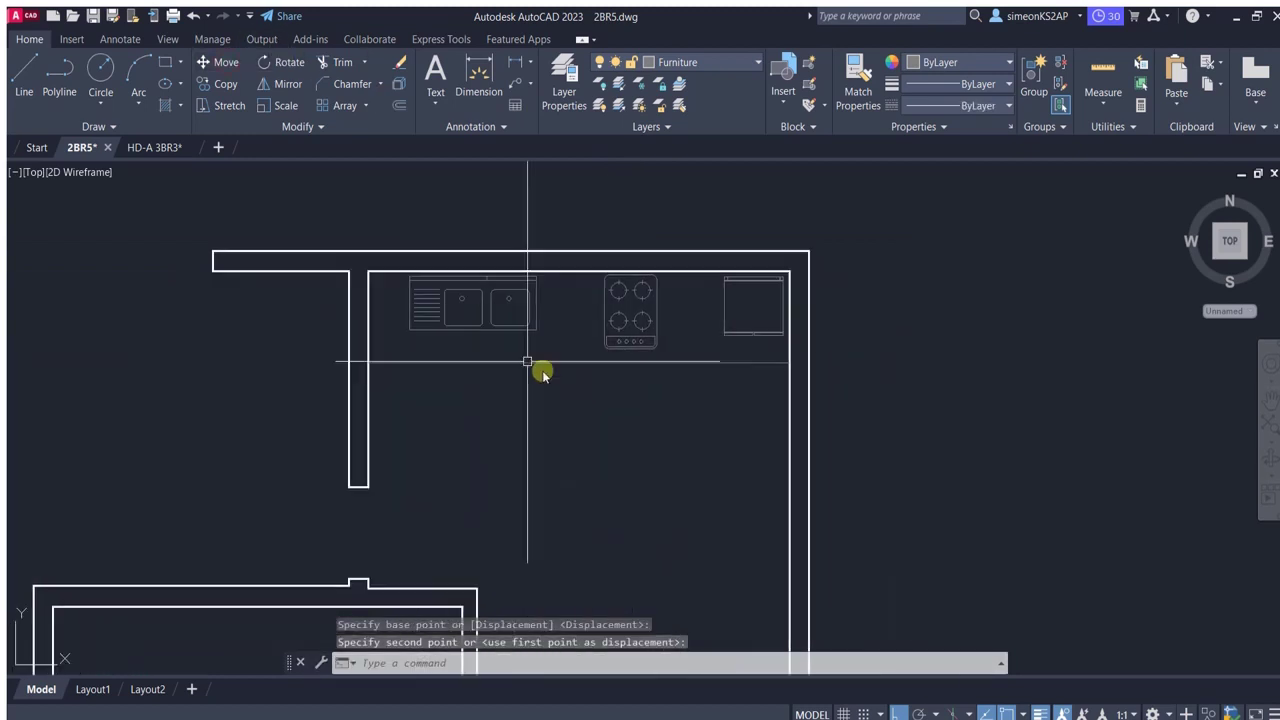
pyautogui.press('Escape')
# Offset two worktop lines by 50 to form the worktop front edge.
pyautogui.click(400, 105)
pyautogui.write('50')
pyautogui.press('Return')
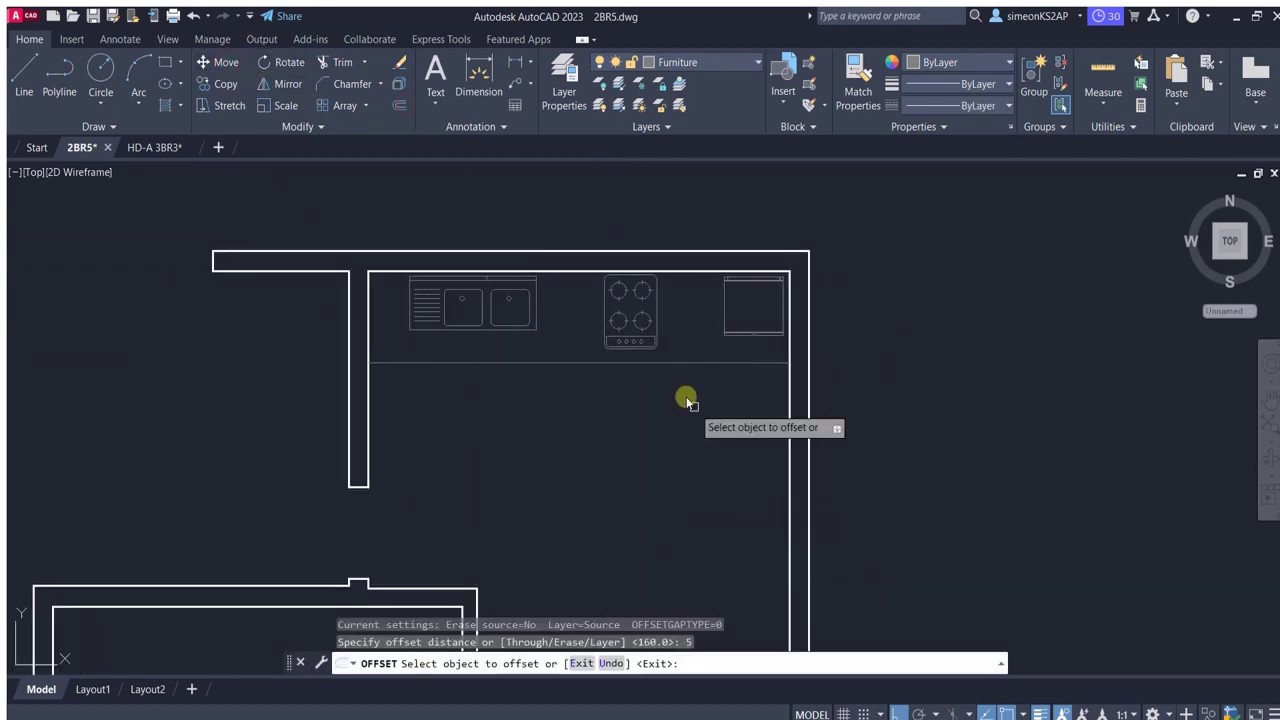
pyautogui.click(686, 360)
pyautogui.click(686, 334)
pyautogui.scroll(3, 686, 334)
pyautogui.click(678, 397)
pyautogui.click(678, 316)
# Delete the two extra lines left over from the offset.
pyautogui.scroll(-3, 654, 380)
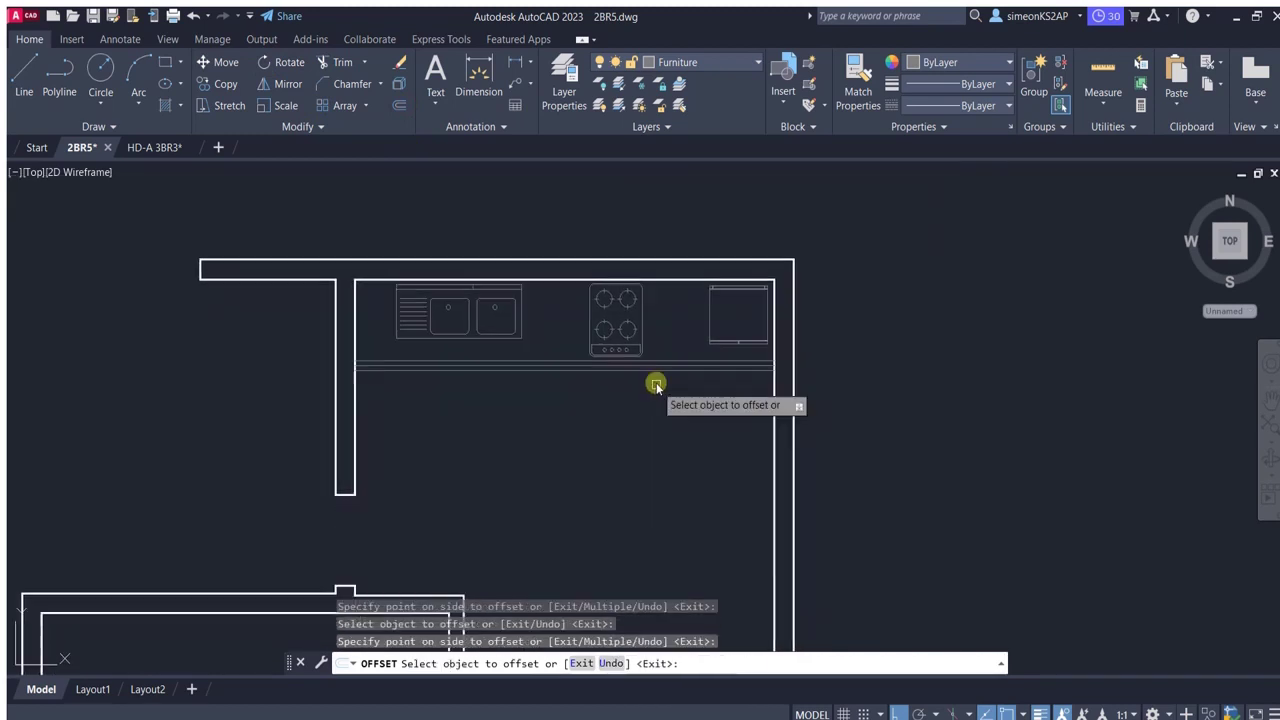
pyautogui.scroll(3, 666, 374)
pyautogui.click(666, 374)
pyautogui.click(660, 369)
pyautogui.press('Delete')
pyautogui.scroll(-3, 672, 420)
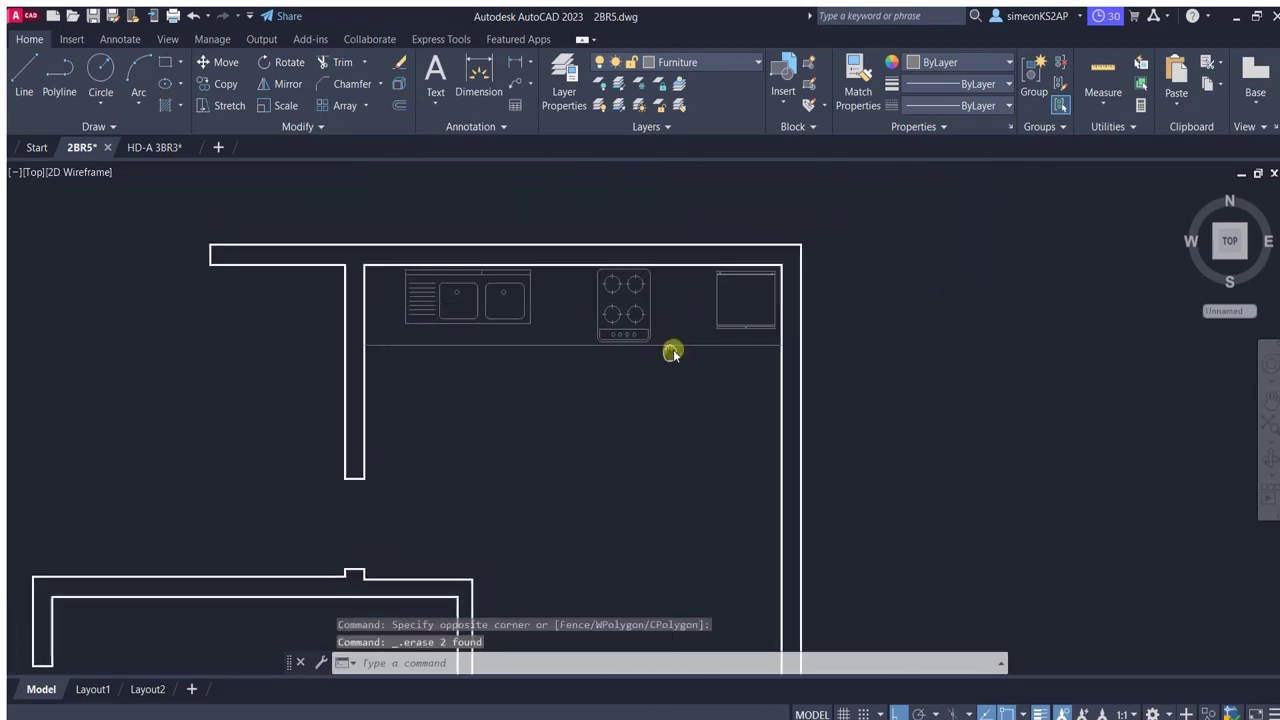
# Try twice to move the sink, cancelling both moves.
pyautogui.click(600, 285)
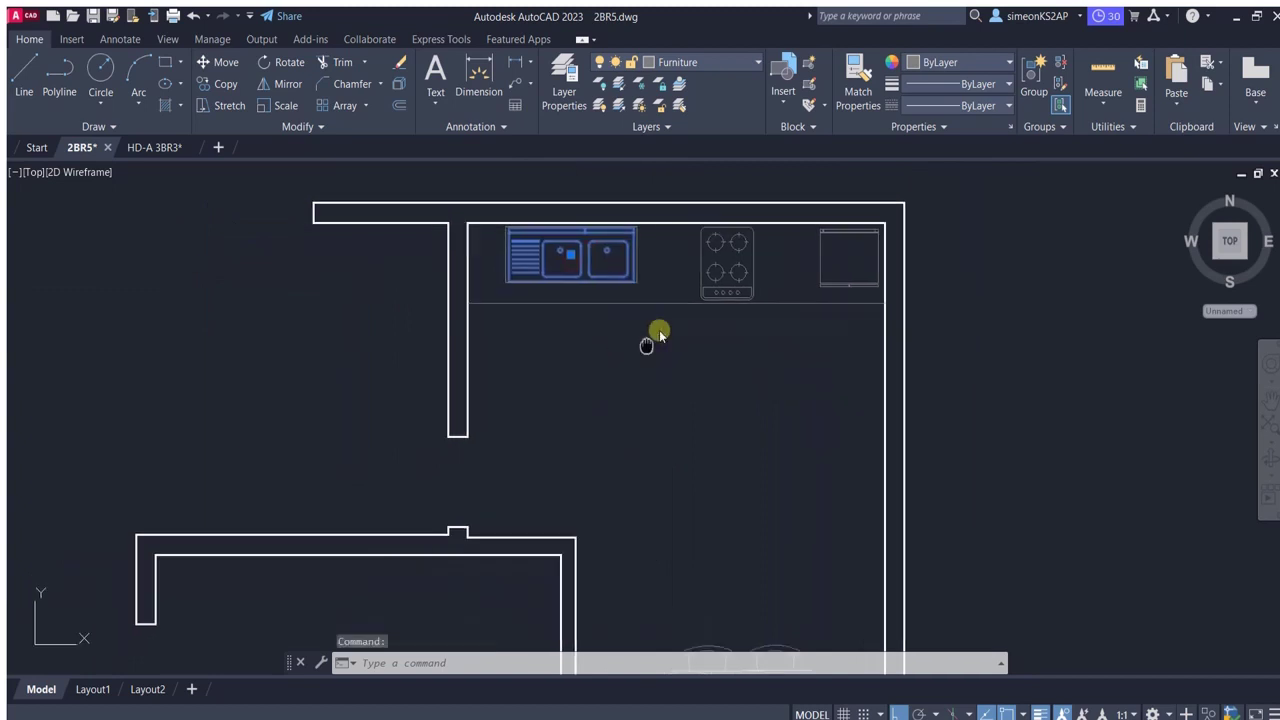
pyautogui.moveTo(654, 334); pyautogui.dragTo(694, 290, button='middle')
pyautogui.click(222, 62)
pyautogui.click(689, 374)
pyautogui.scroll(-3, 640, 372)
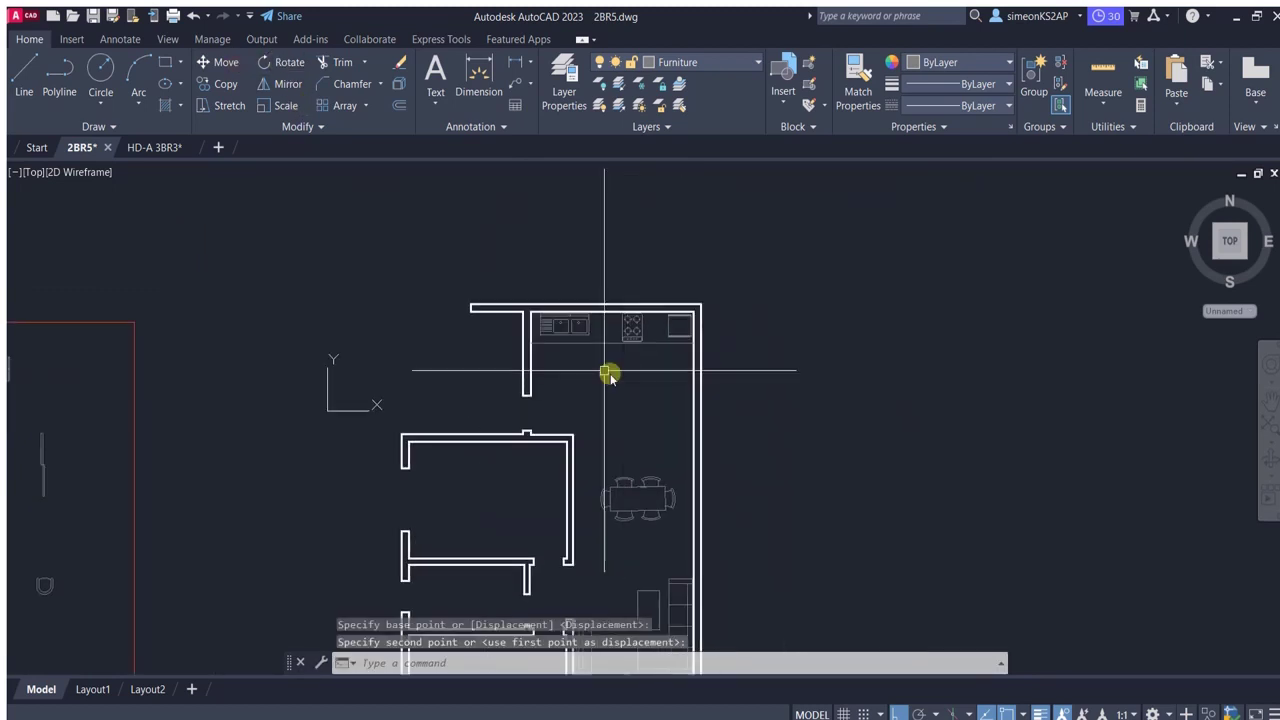
pyautogui.scroll(3, 620, 386)
pyautogui.press('Escape')
pyautogui.click(520, 262)
pyautogui.click(222, 62)
pyautogui.click(651, 451)
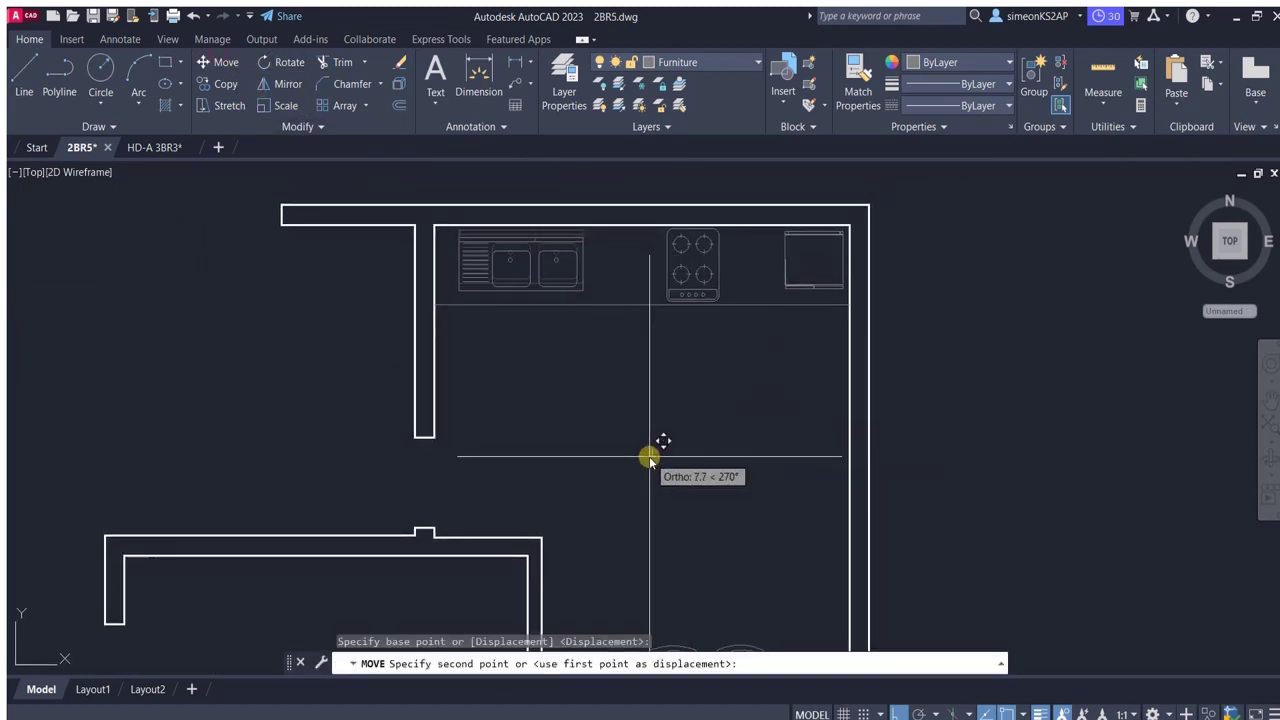
pyautogui.scroll(-3, 600, 440)
pyautogui.scroll(3, 571, 426)
pyautogui.scroll(-3, 631, 431)
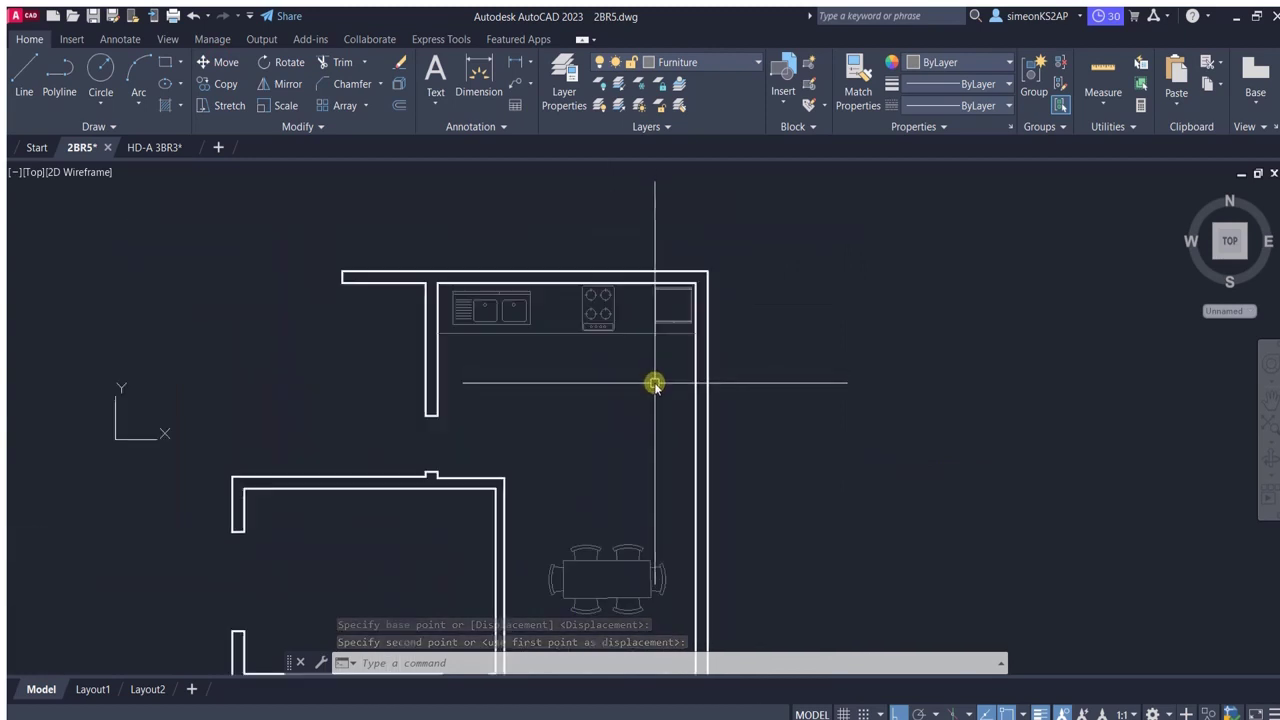
pyautogui.press('Escape')
# Zoom and pan to bring the floor plan back into view.
pyautogui.scroll(3, 651, 323)
pyautogui.scroll(-2, 640, 354)
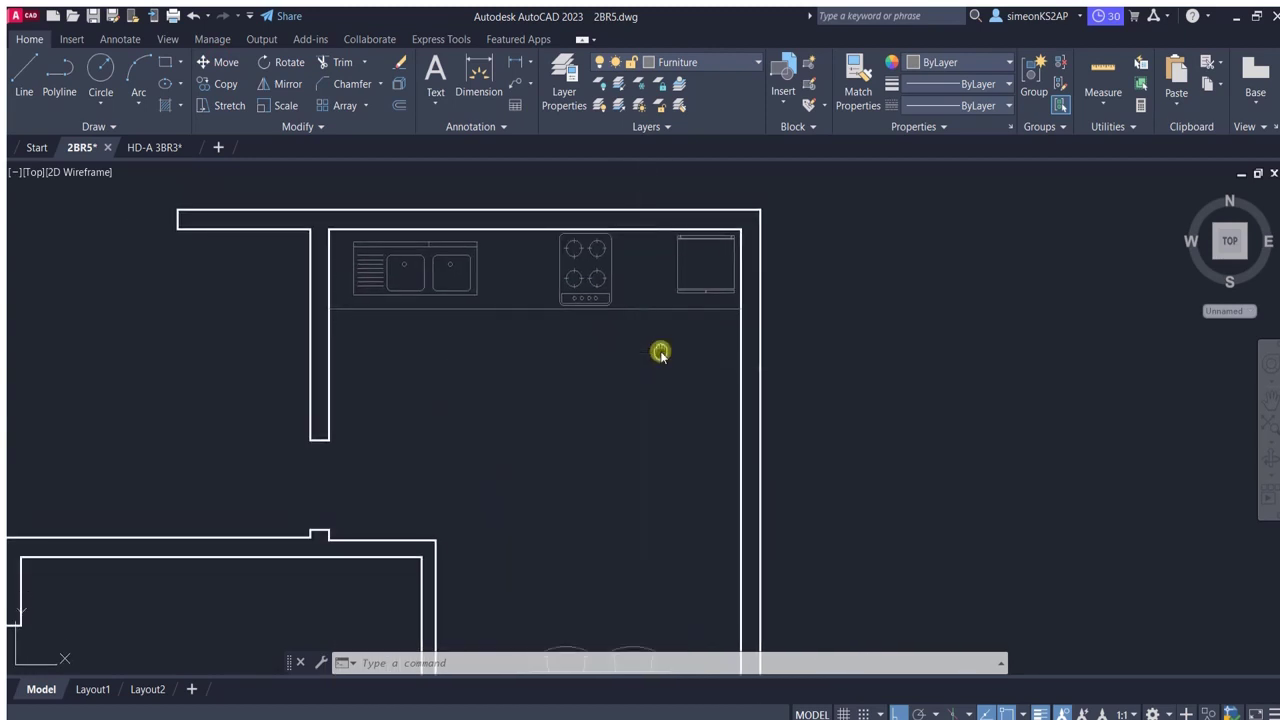
pyautogui.scroll(2, 675, 352)
pyautogui.scroll(-2, 686, 372)
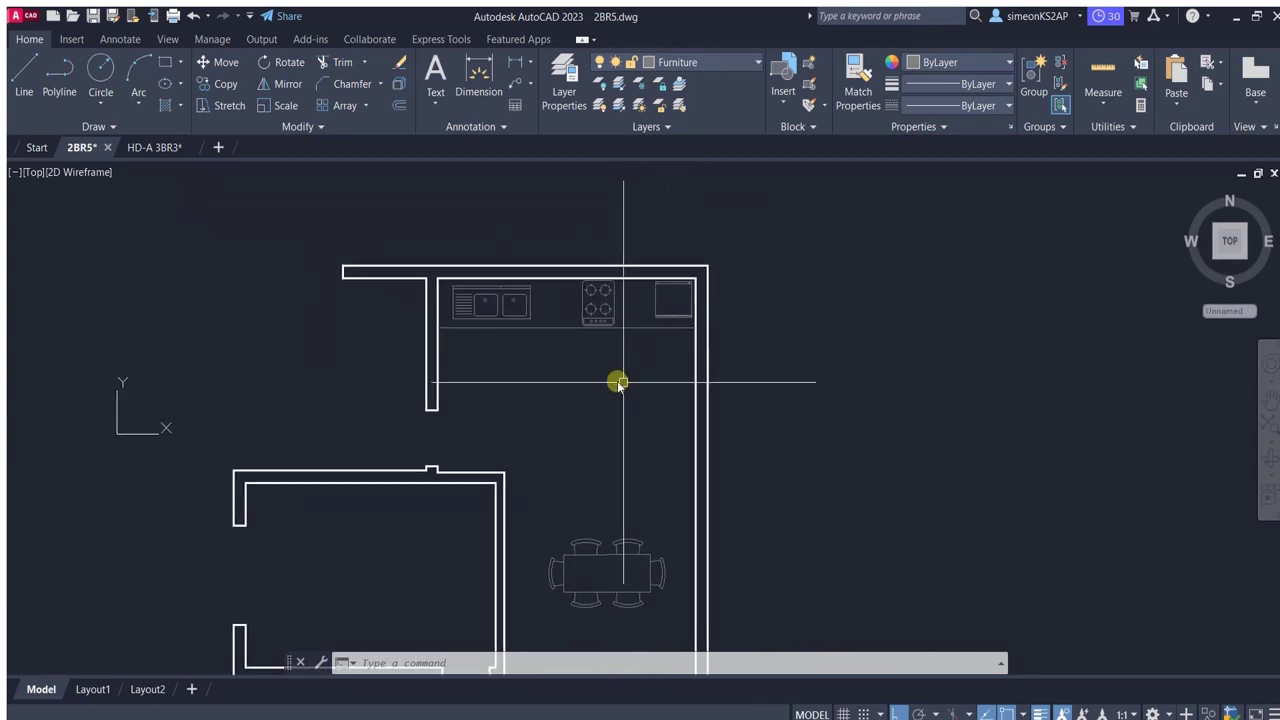
pyautogui.scroll(-2, 617, 377)
pyautogui.scroll(-2, 638, 365)
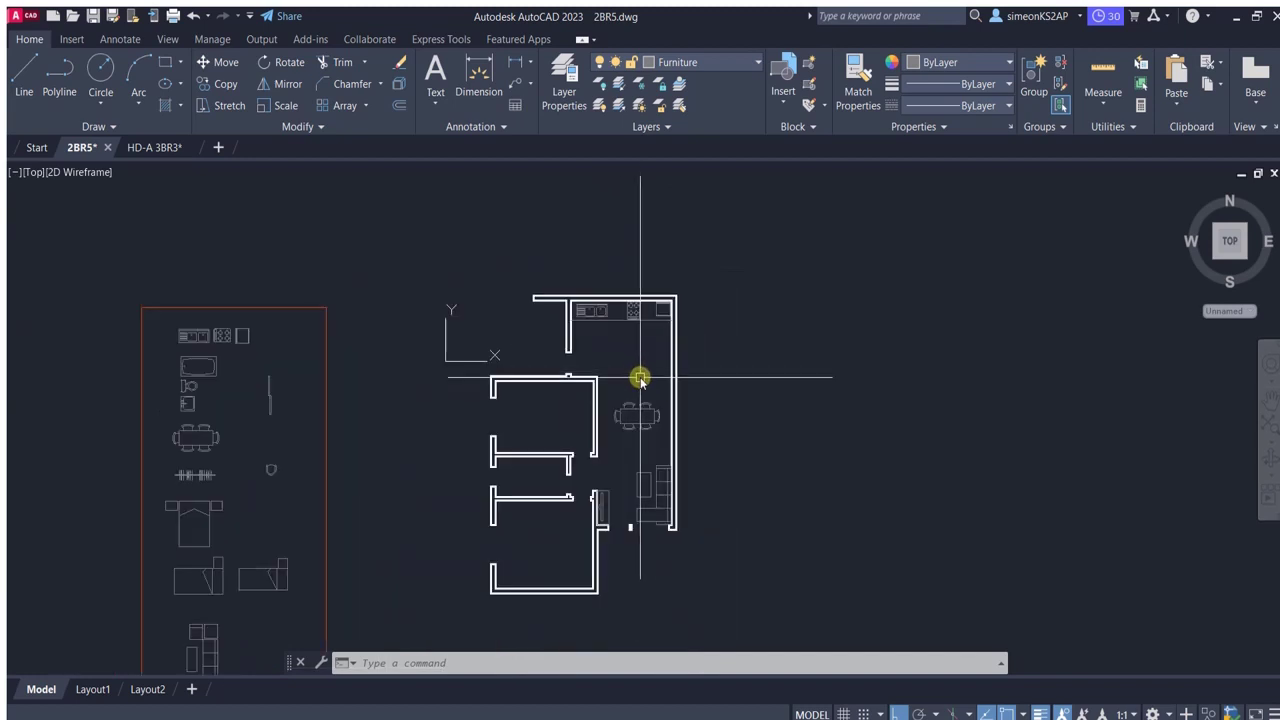
pyautogui.moveTo(640, 378); pyautogui.dragTo(672, 318, button='middle')
pyautogui.scroll(2, 652, 345)
pyautogui.scroll(-1, 654, 328)
pyautogui.scroll(-1, 672, 318)
pyautogui.scroll(1, 668, 322)
pyautogui.scroll(1, 670, 295)
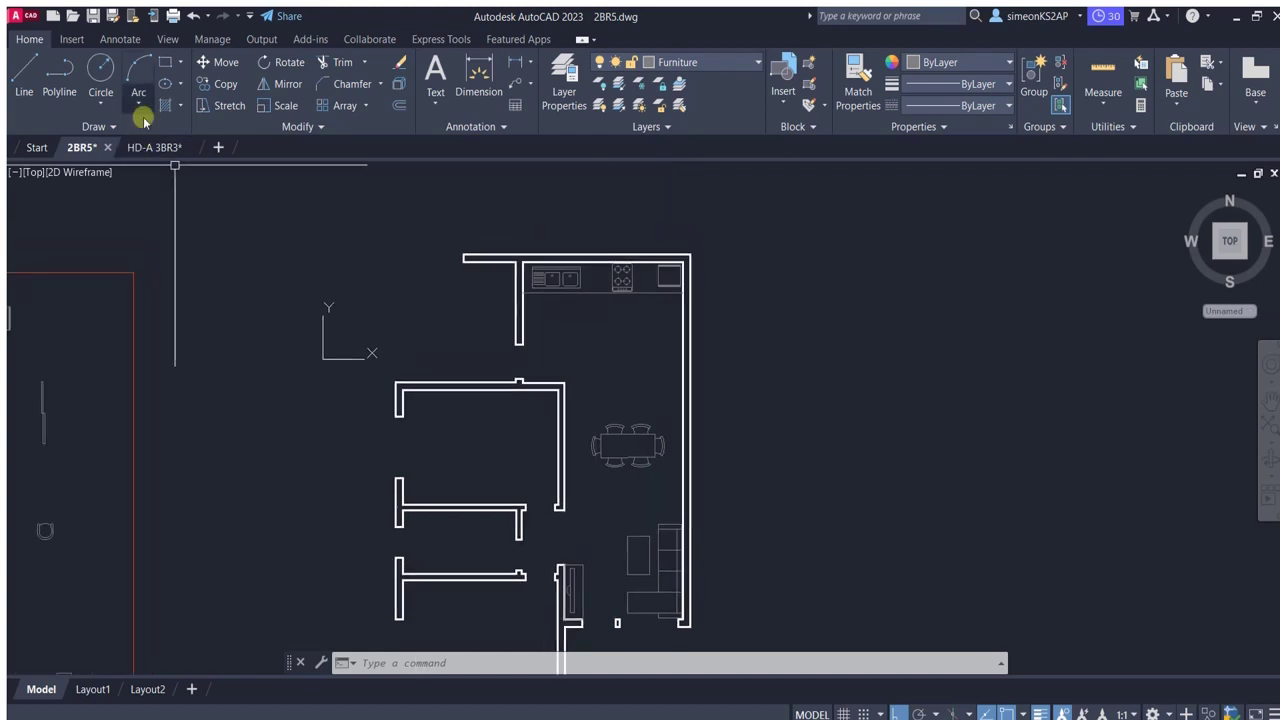
# Start a rectangle for the kitchen island at its first corner.
pyautogui.click(165, 62)
pyautogui.scroll(1, 614, 360)
pyautogui.click(558, 310)
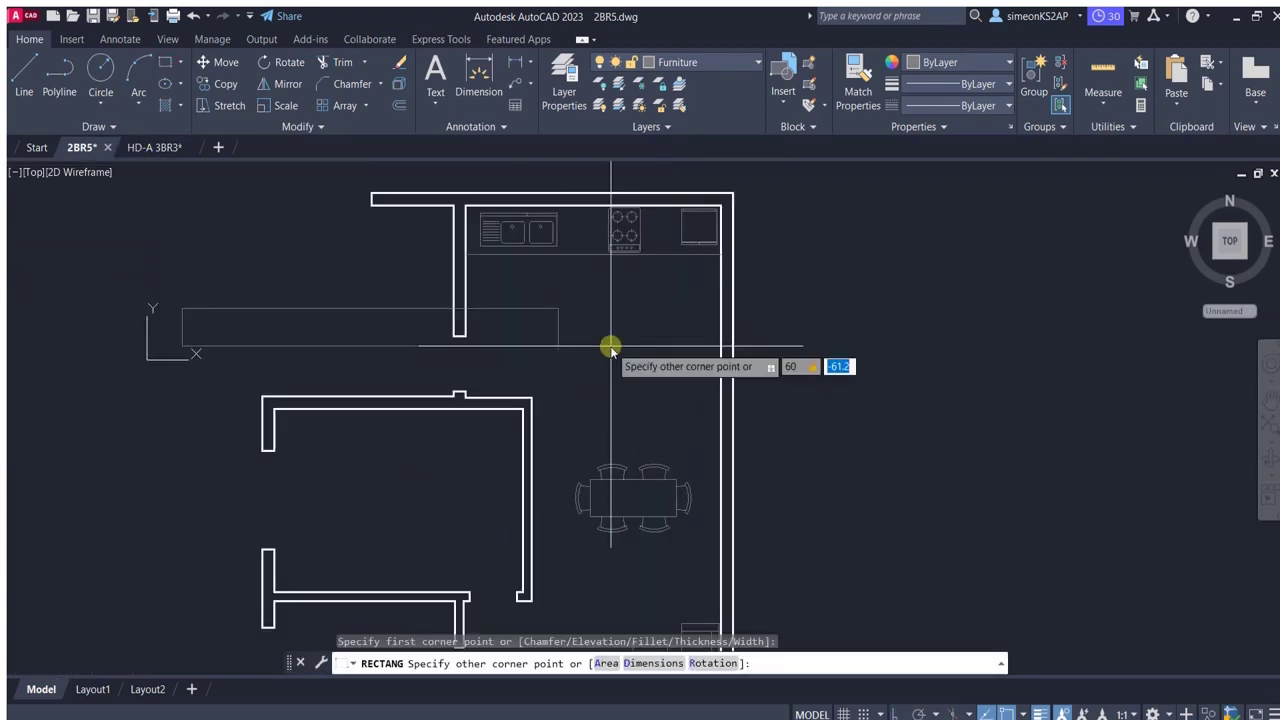
# Finish the 60 by 100 island rectangle and rotate it to lie horizontally.
pyautogui.click(593, 253)
pyautogui.click(592, 280)
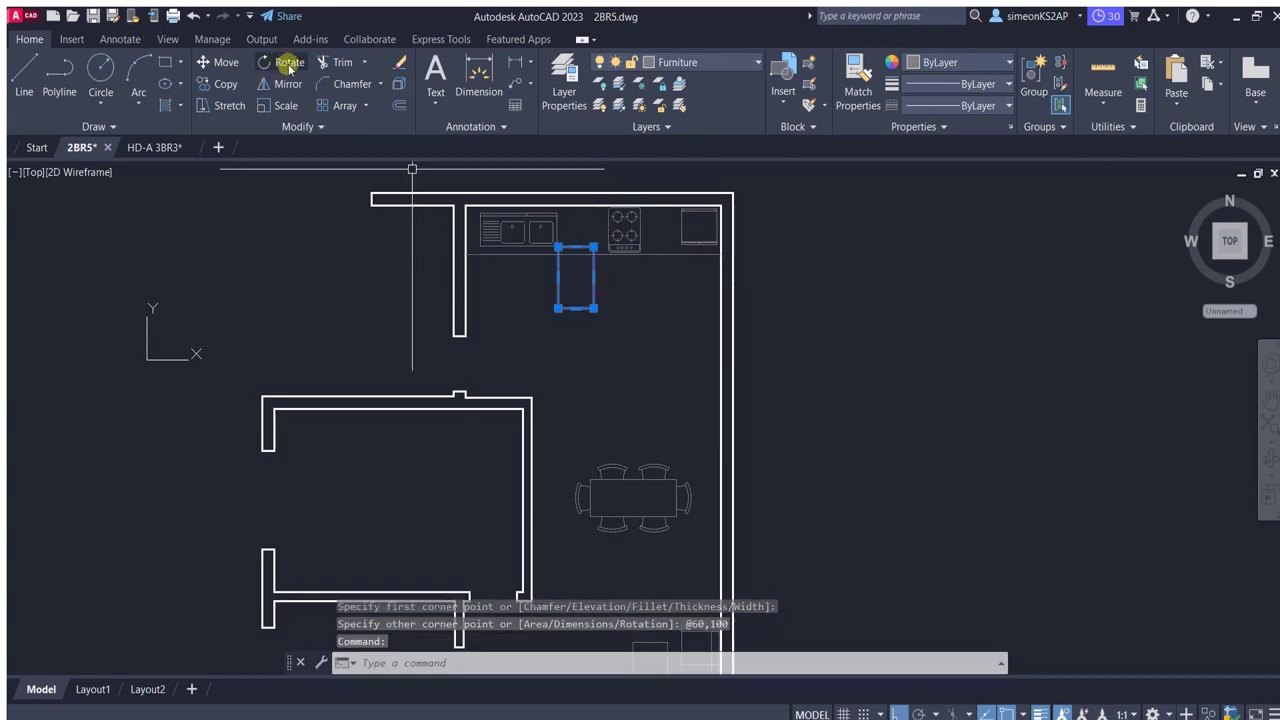
pyautogui.click(289, 62)
pyautogui.click(593, 310)
pyautogui.click(593, 183)
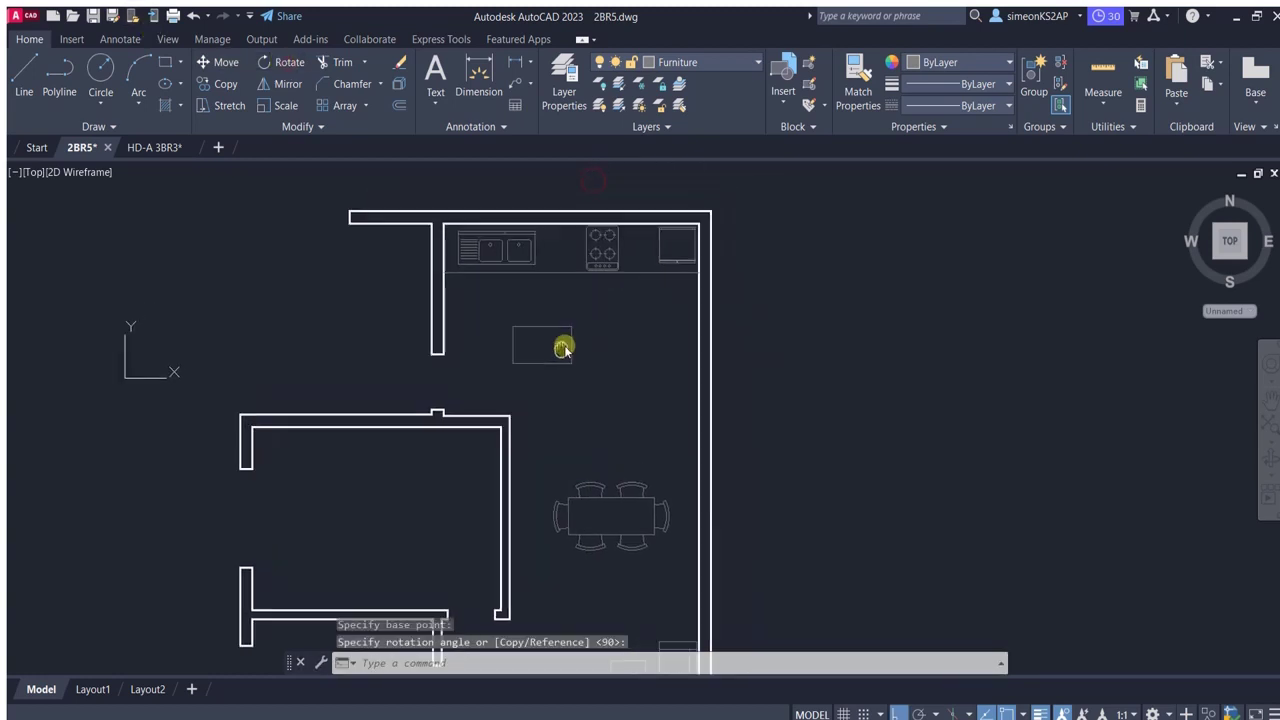
pyautogui.click(562, 343)
pyautogui.click(680, 423)
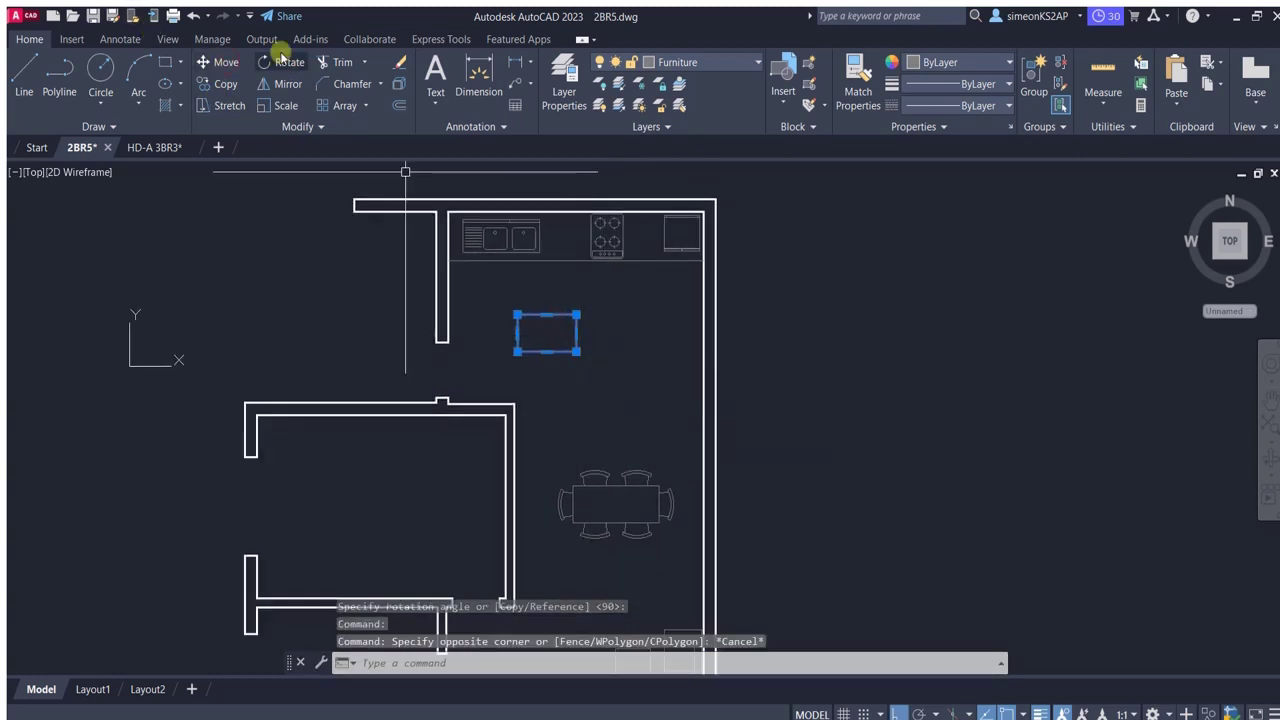
# Move the island rectangle to sit below the kitchen counter.
pyautogui.click(218, 62)
pyautogui.click(795, 412)
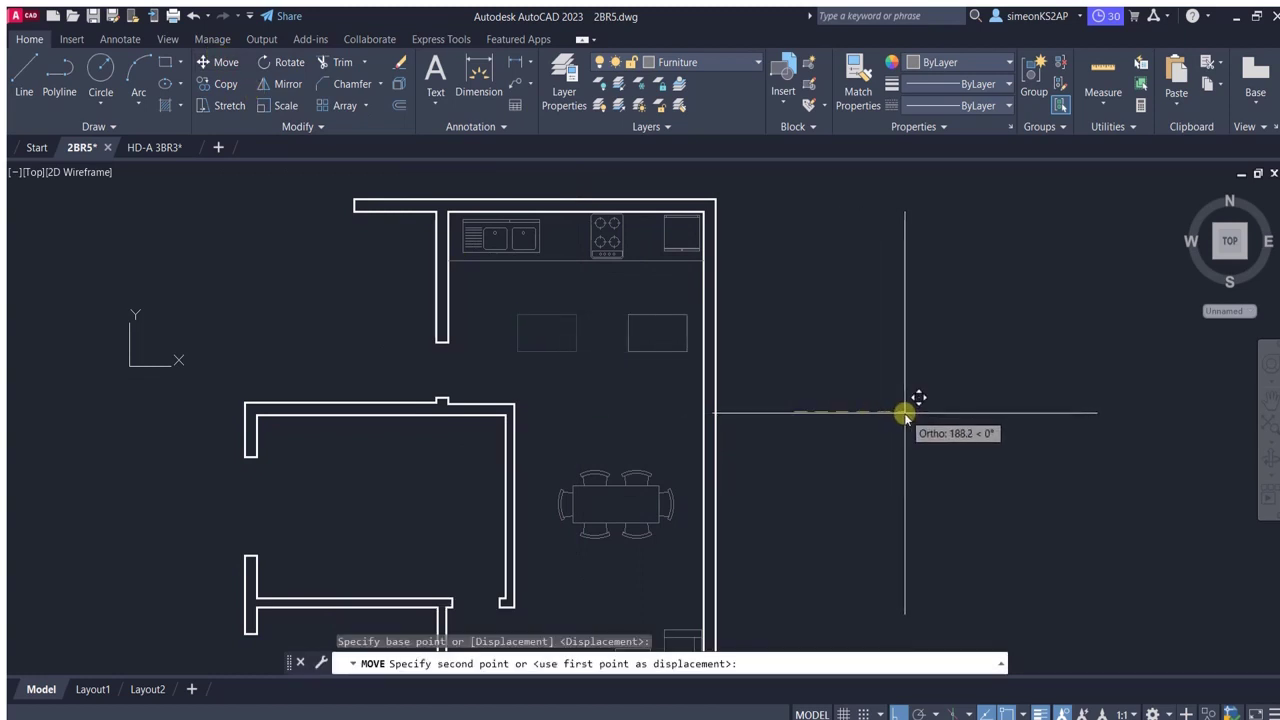
pyautogui.click(843, 410)
pyautogui.scroll(2, 659, 344)
# Grip-stretch the island's right edge to lengthen it by 40.
pyautogui.click(603, 326)
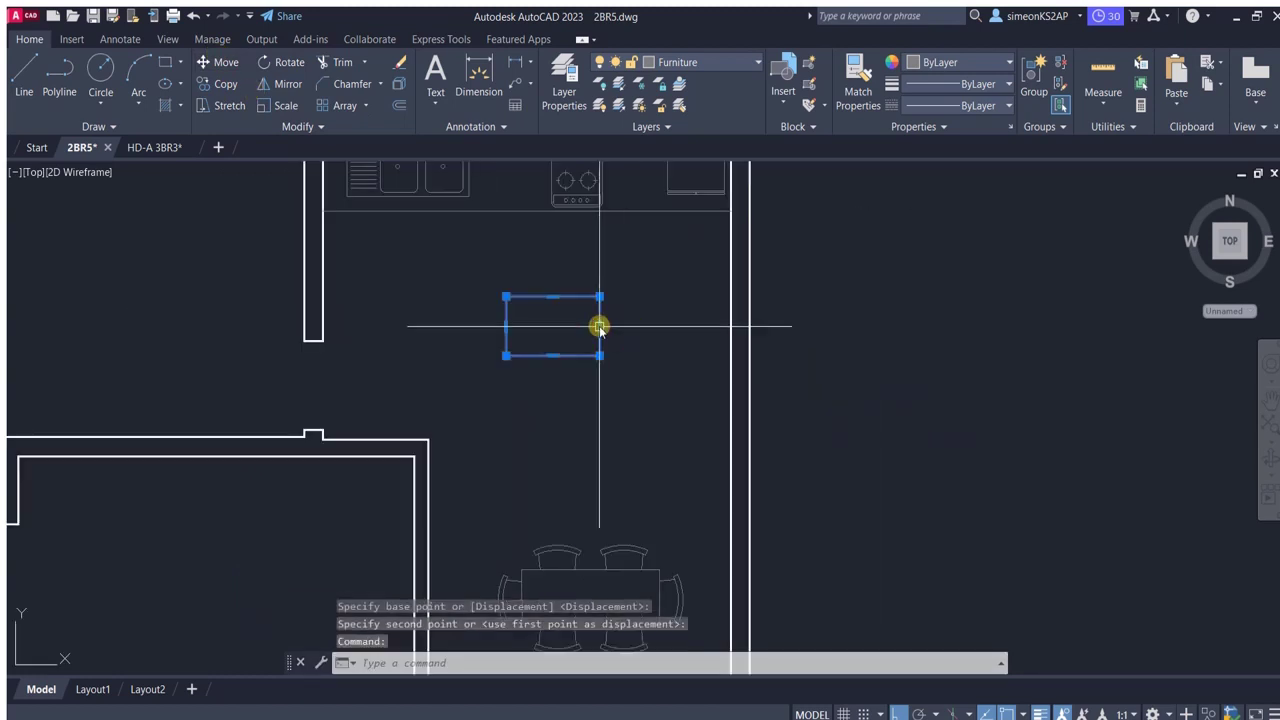
pyautogui.click(600, 326)
pyautogui.write('40')
pyautogui.press('Return')
pyautogui.scroll(-3, 630, 345)
pyautogui.press('Escape')
pyautogui.scroll(1, 600, 363)
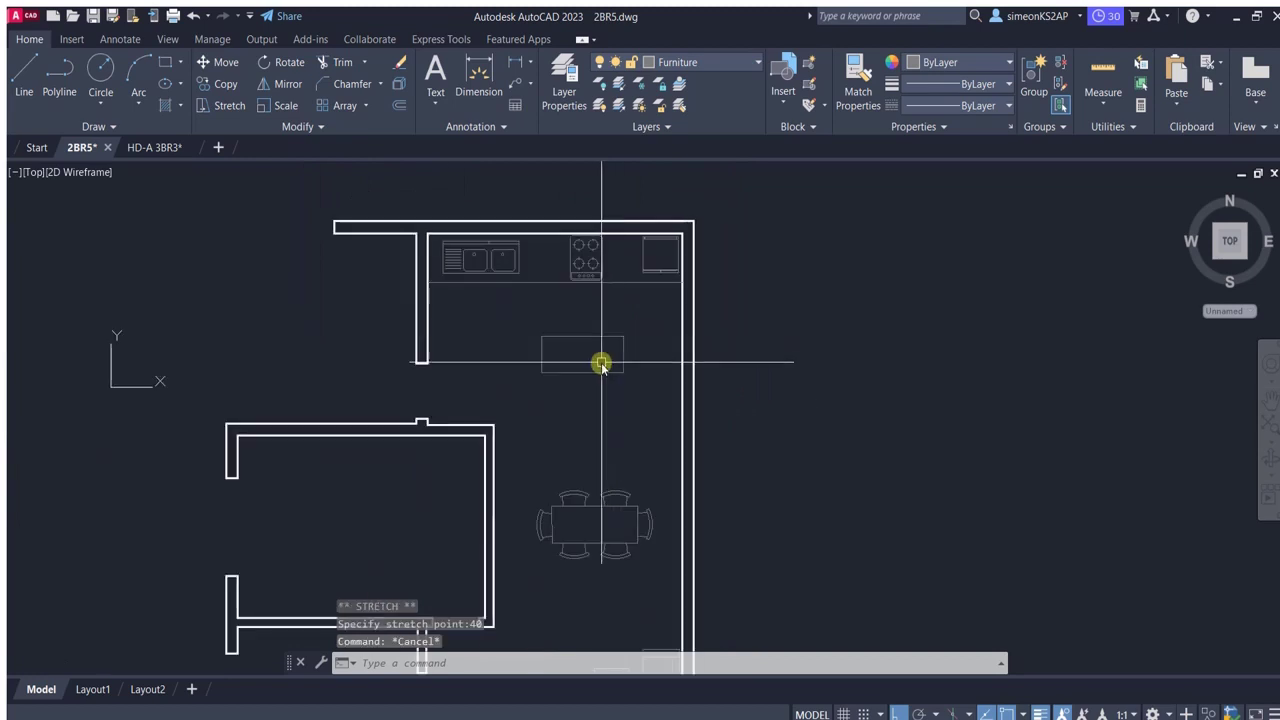
pyautogui.scroll(1, 648, 410)
pyautogui.scroll(-2, 655, 425)
pyautogui.scroll(-3, 664, 452)
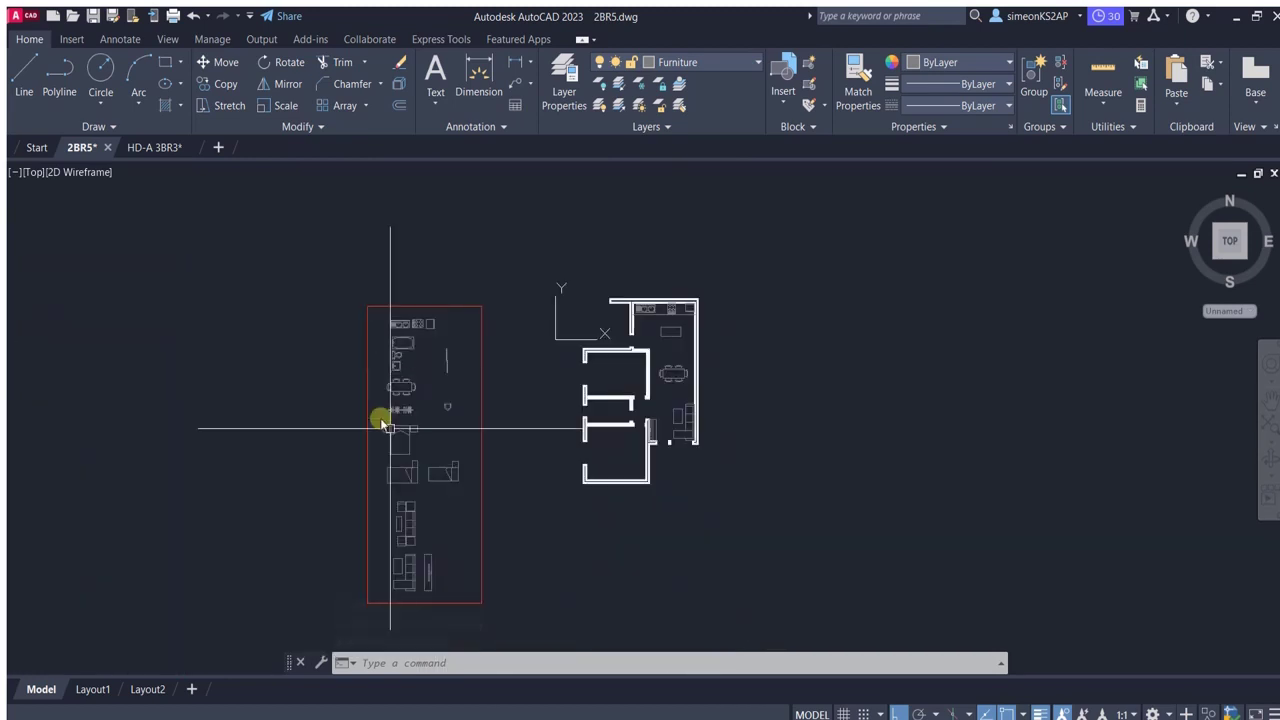
pyautogui.scroll(4, 425, 425)
# Copy the library chair block twice as stools beneath the island.
pyautogui.click(428, 428)
pyautogui.scroll(5, 420, 420)
pyautogui.click(225, 84)
pyautogui.scroll(-5, 416, 436)
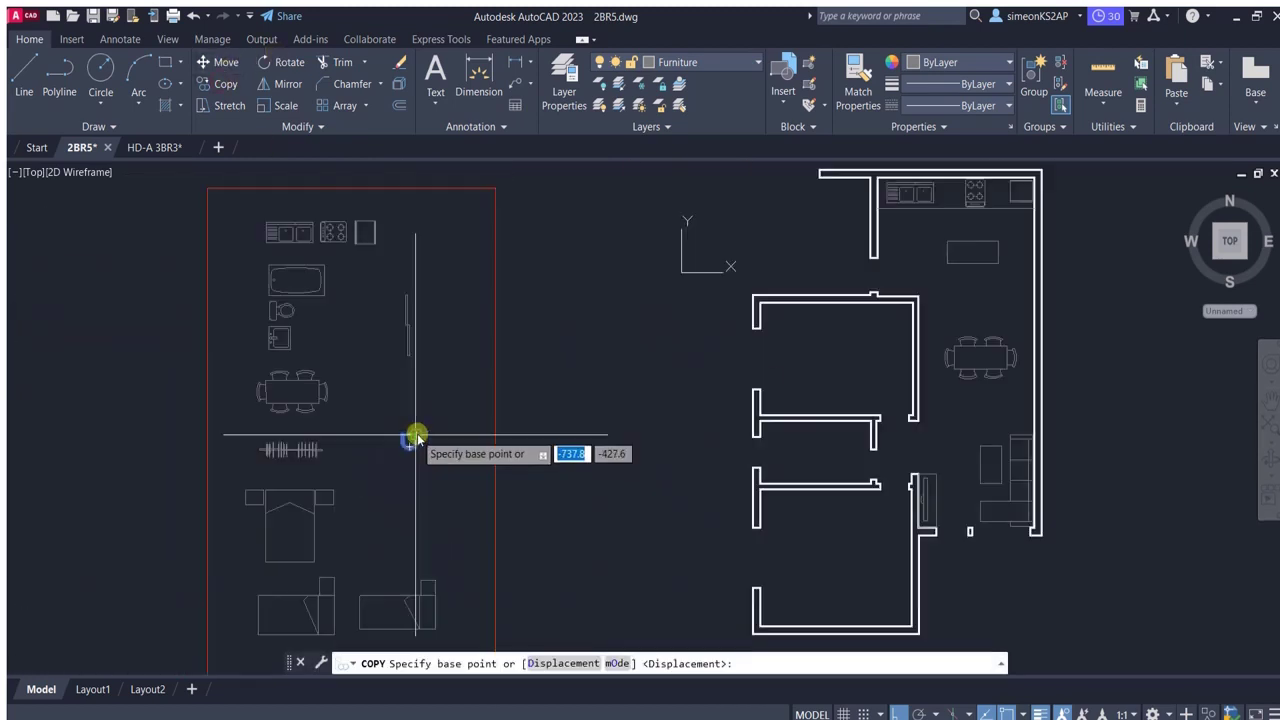
pyautogui.click(405, 443)
pyautogui.scroll(2, 920, 407)
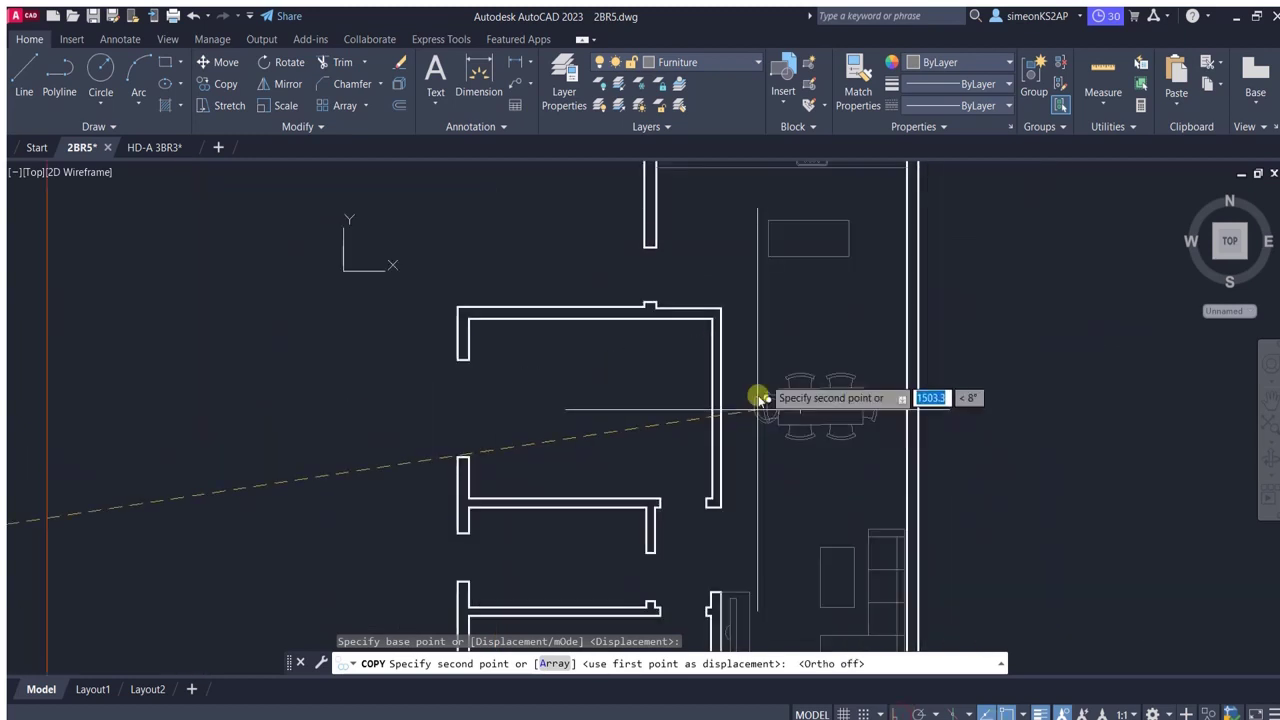
pyautogui.scroll(1, 777, 266)
pyautogui.scroll(1, 800, 268)
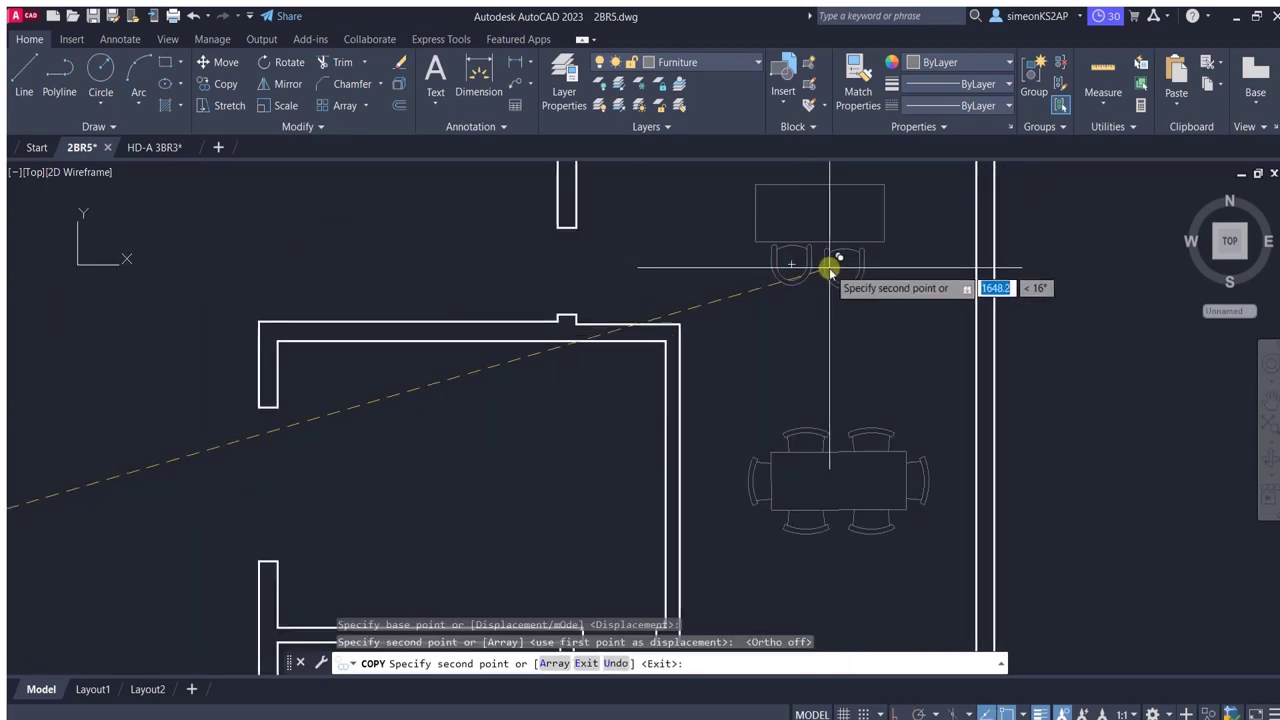
pyautogui.click(829, 268)
pyautogui.press('Return')
# Select the placed stool to nudge it with Move, then cancel.
pyautogui.scroll(3, 666, 366)
pyautogui.click(666, 314)
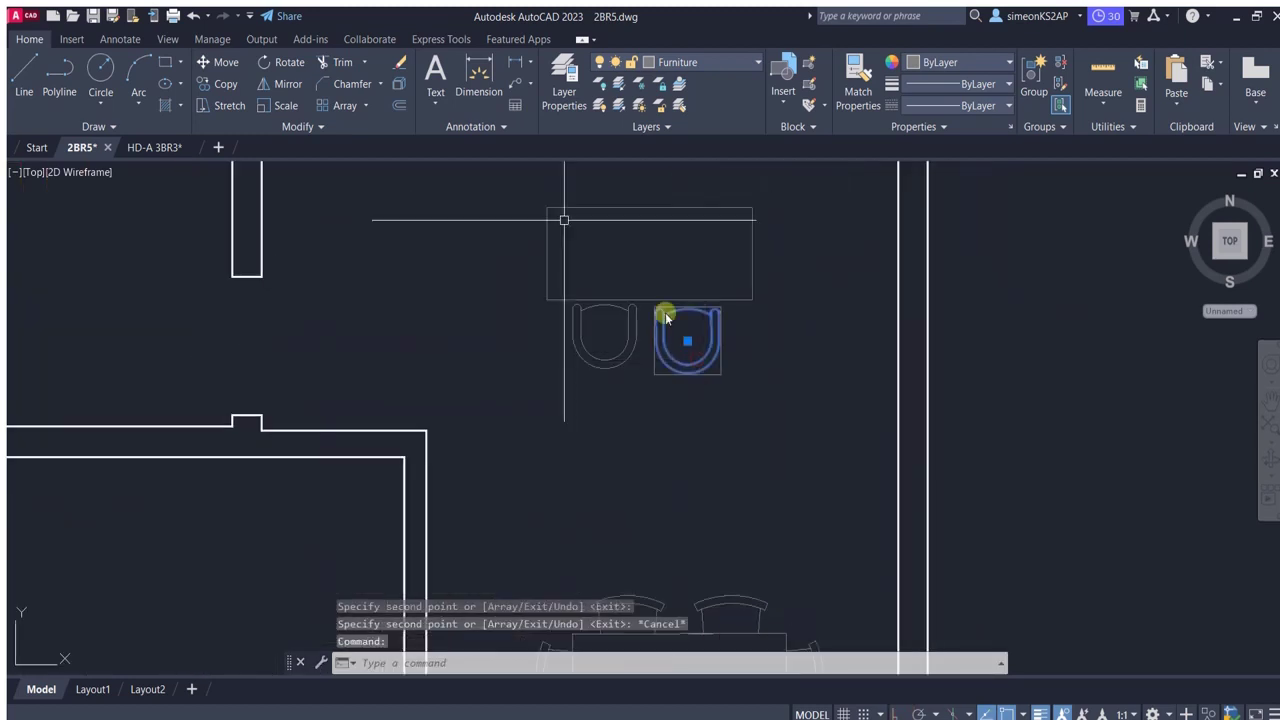
pyautogui.write('m')
pyautogui.press('Return')
pyautogui.click(698, 457)
pyautogui.press('Escape')
pyautogui.scroll(-4, 586, 363)
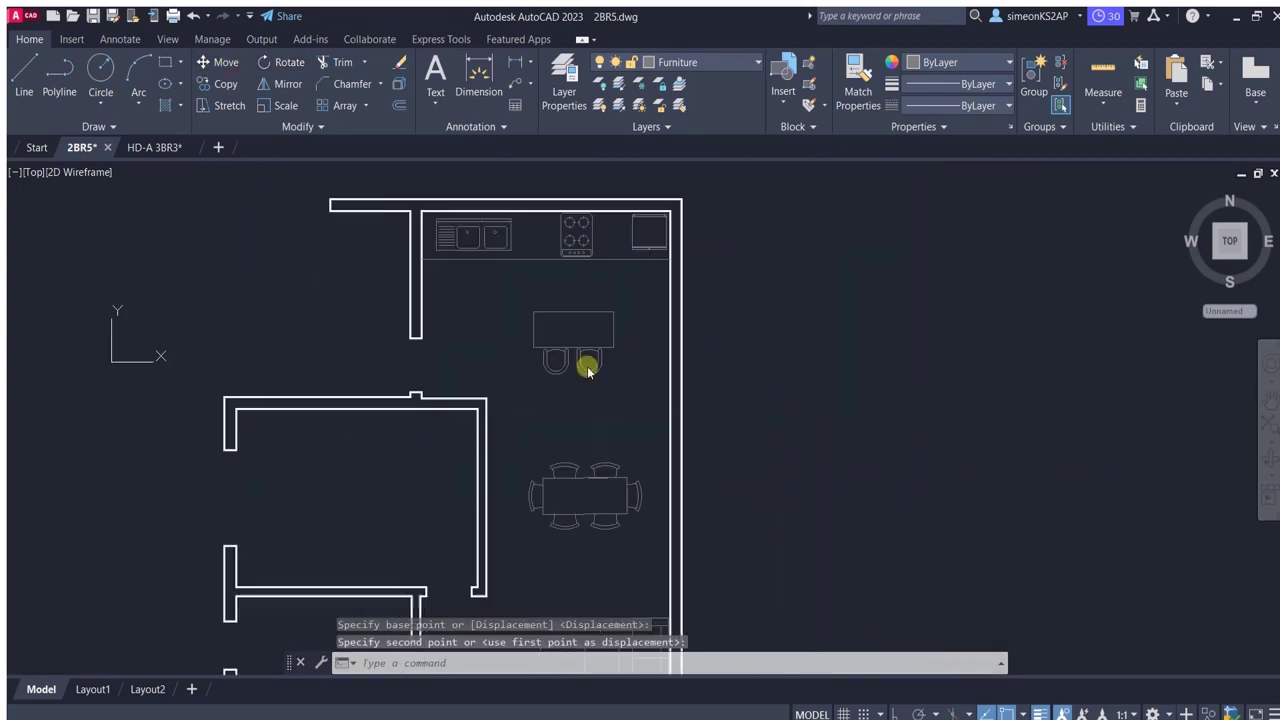
# Draw three small circles on top of the island.
pyautogui.click(112, 70)
pyautogui.scroll(2, 659, 280)
pyautogui.click(625, 324)
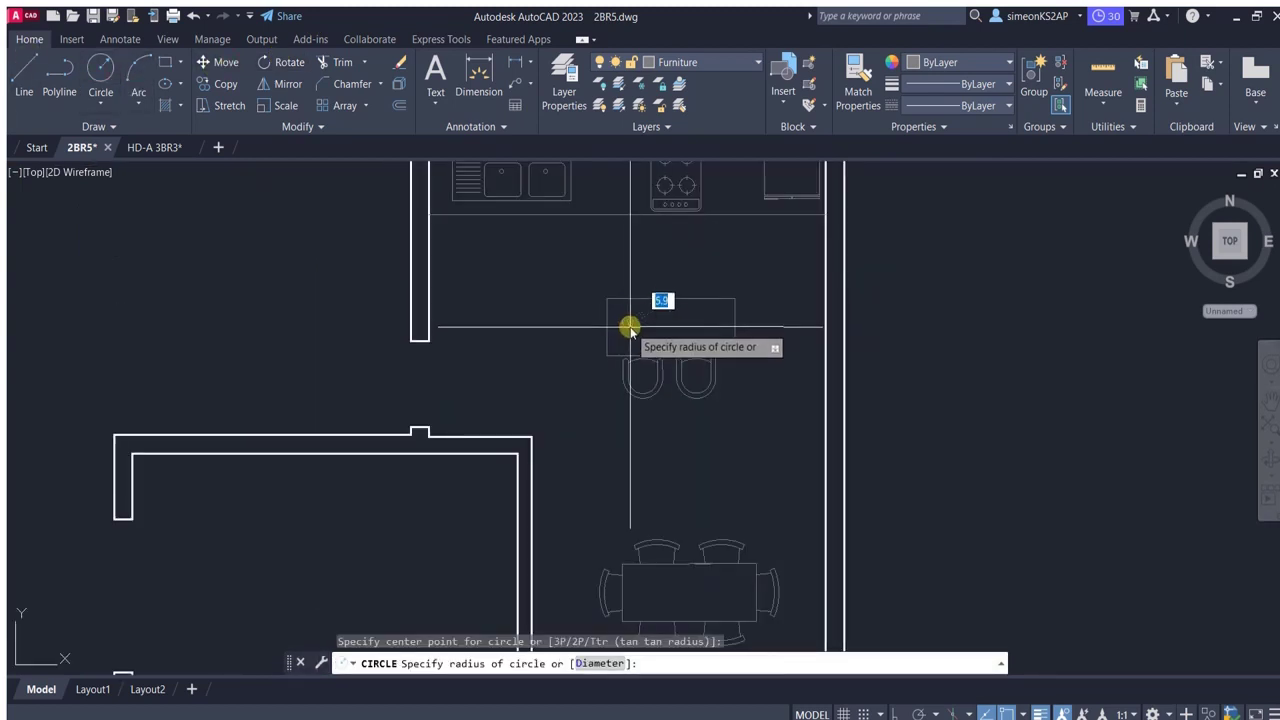
pyautogui.click(631, 323)
pyautogui.scroll(1, 631, 323)
pyautogui.scroll(-1, 629, 323)
pyautogui.scroll(2, 603, 323)
pyautogui.press('Return')
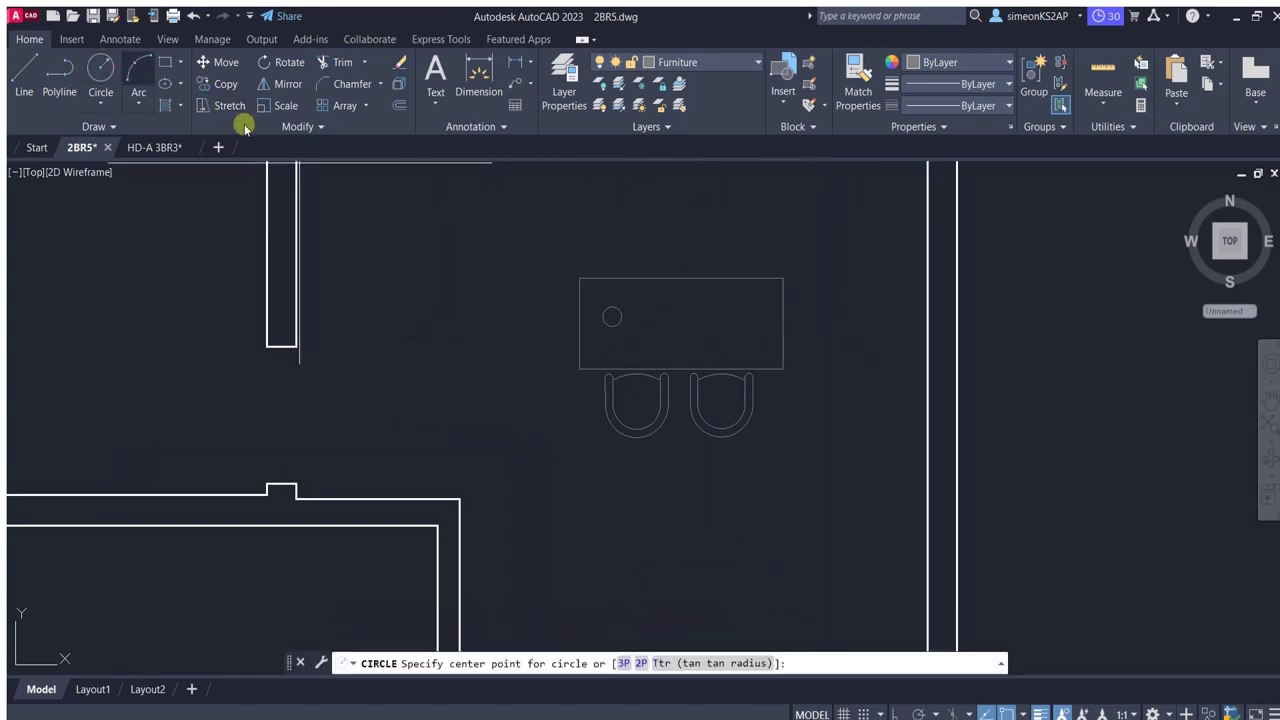
pyautogui.scroll(2, 617, 309)
pyautogui.click(617, 318)
pyautogui.scroll(-2, 644, 318)
pyautogui.click(644, 318)
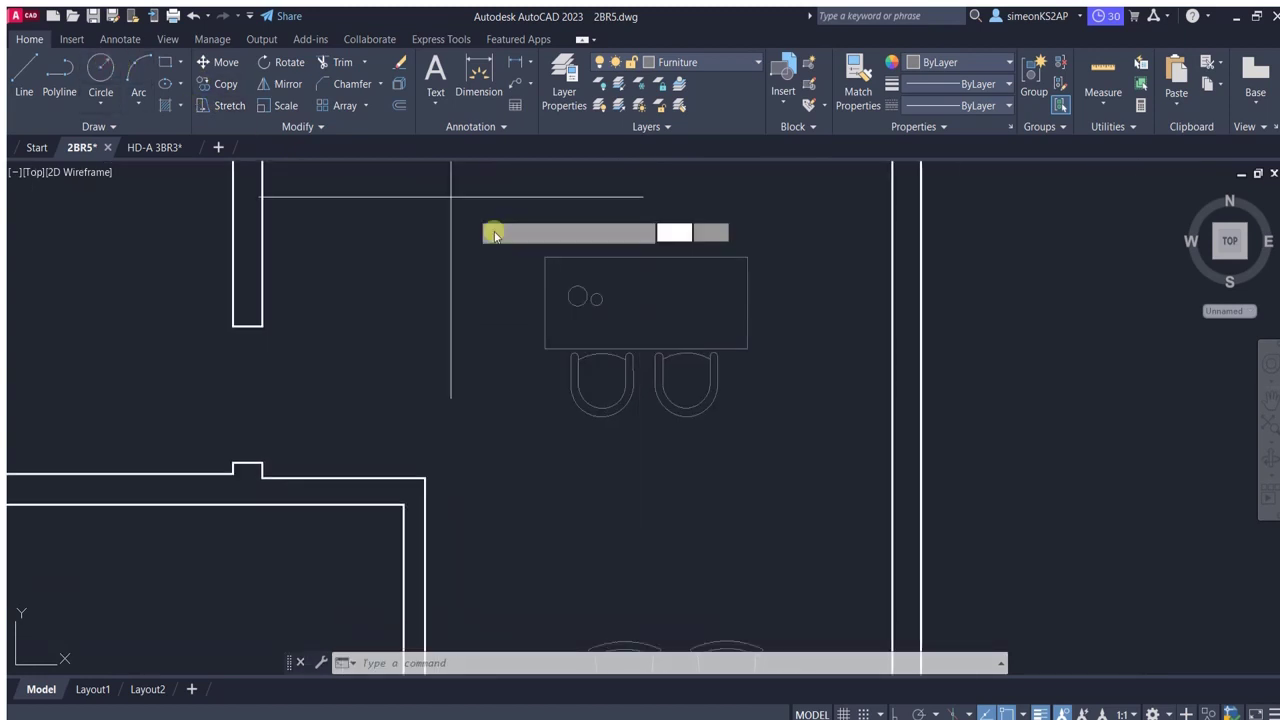
pyautogui.press('Return')
pyautogui.scroll(2, 594, 291)
pyautogui.click(595, 300)
pyautogui.click(596, 304)
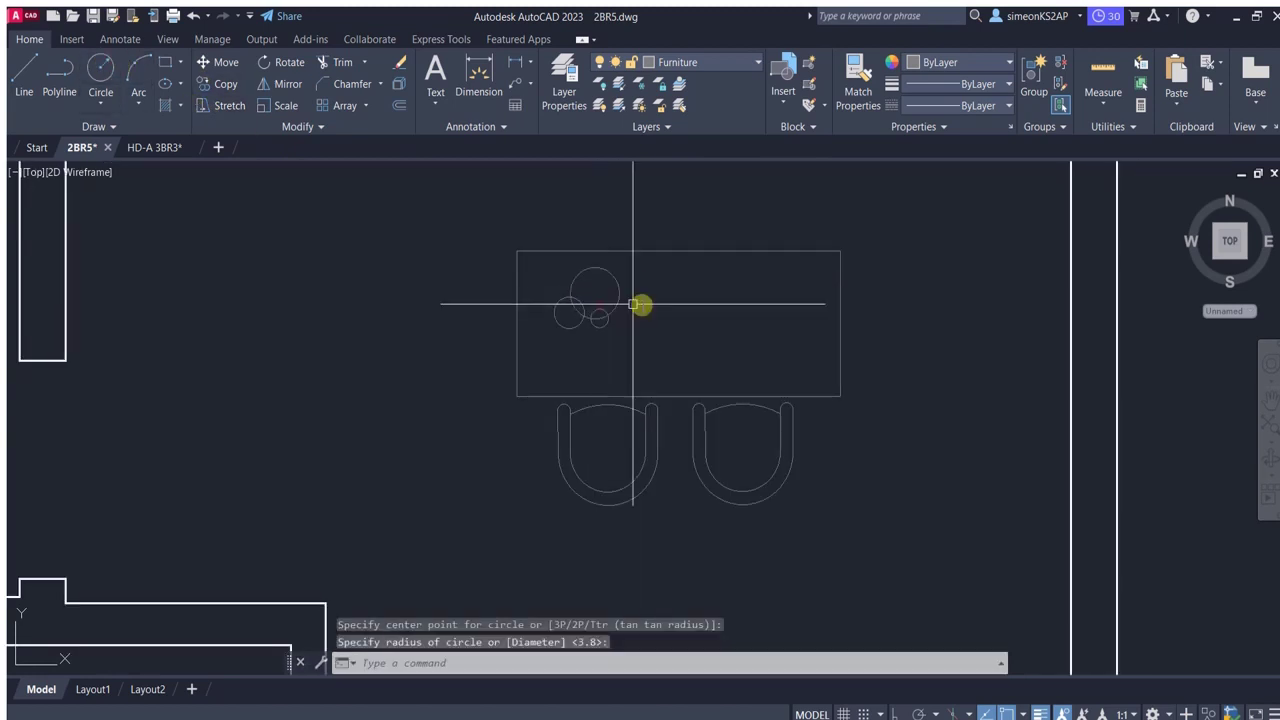
pyautogui.scroll(-2, 623, 343)
# Grip the larger island circle's edge to resize it, then cancel.
pyautogui.click(584, 337)
pyautogui.scroll(2, 584, 340)
pyautogui.click(580, 366)
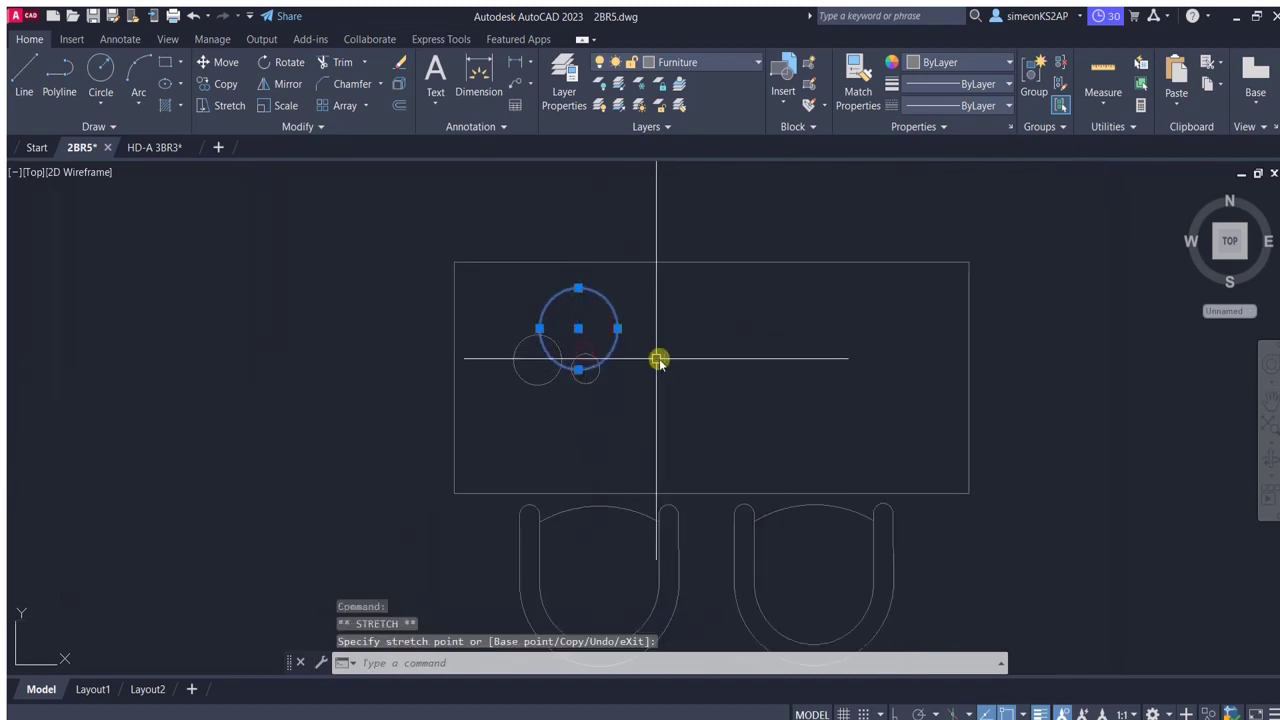
pyautogui.scroll(1, 574, 346)
pyautogui.press('Escape')
pyautogui.scroll(-1, 634, 369)
pyautogui.scroll(-2, 670, 373)
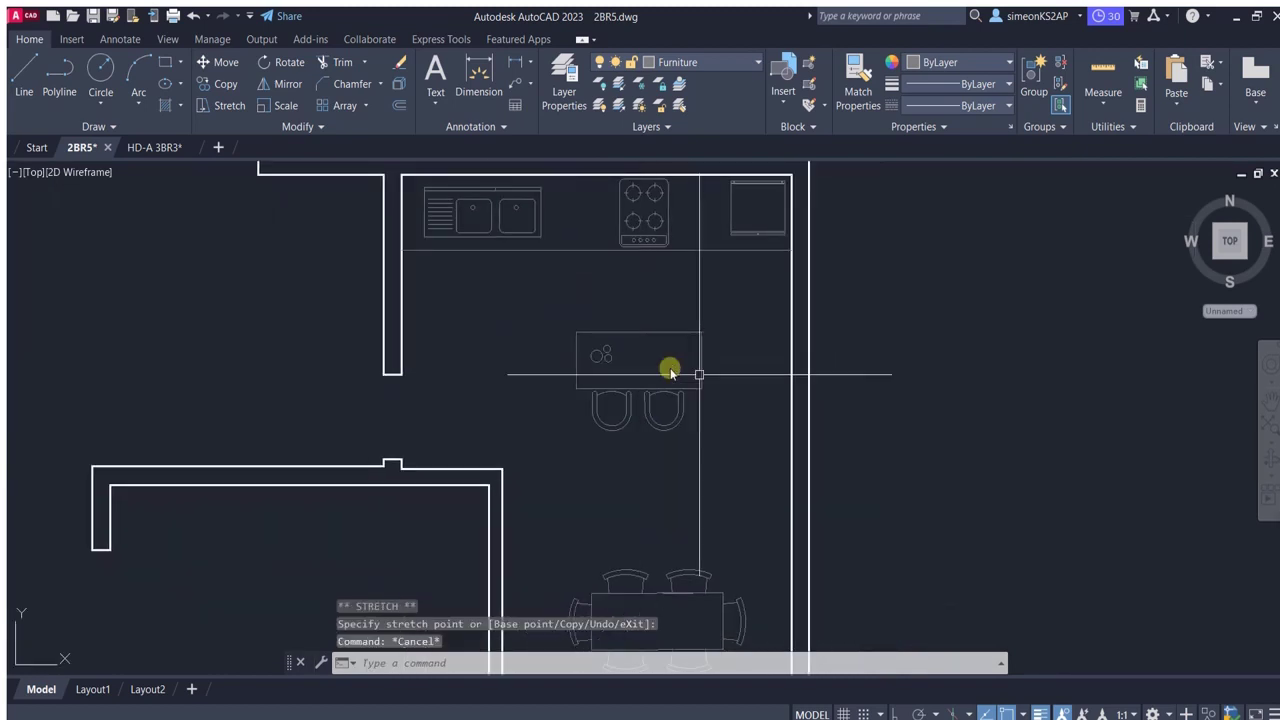
pyautogui.scroll(-2, 700, 440)
pyautogui.scroll(-2, 620, 374)
pyautogui.scroll(1, 597, 417)
pyautogui.scroll(-1, 636, 360)
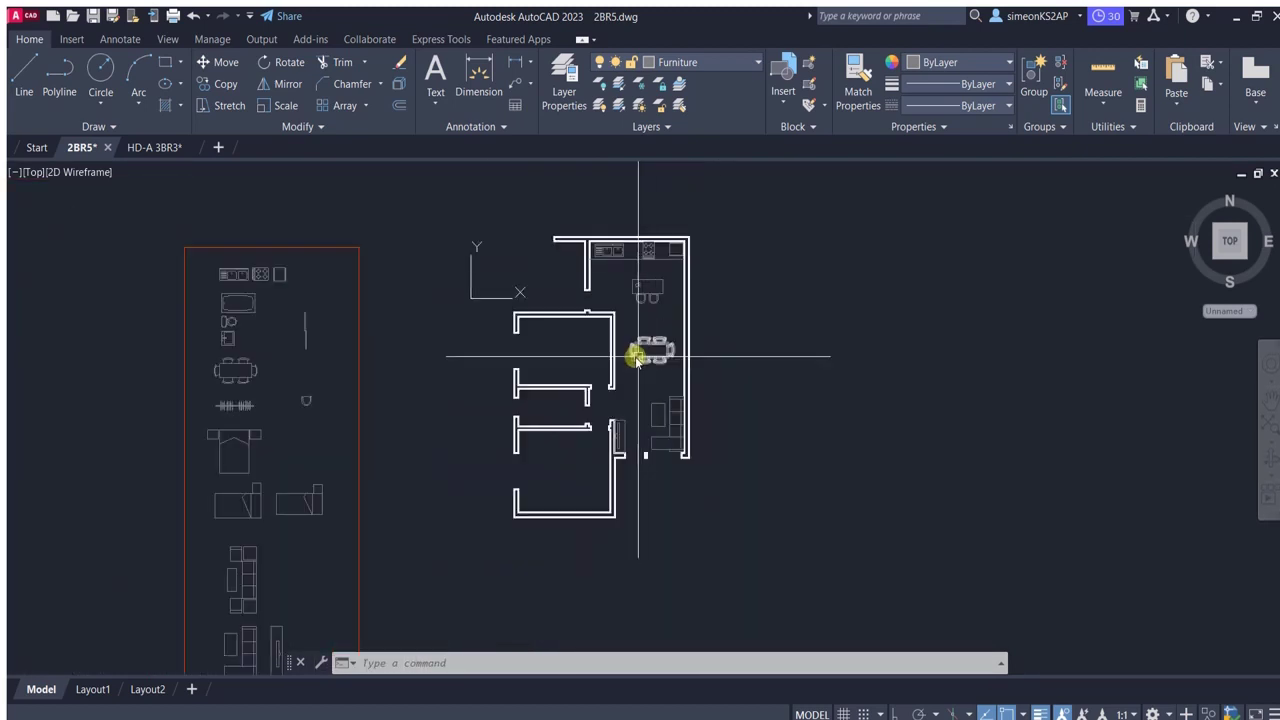
pyautogui.scroll(2, 640, 350)
pyautogui.scroll(-2, 413, 345)
# Copy the double bed block from the library into the lower bedroom.
pyautogui.scroll(-1, 371, 350)
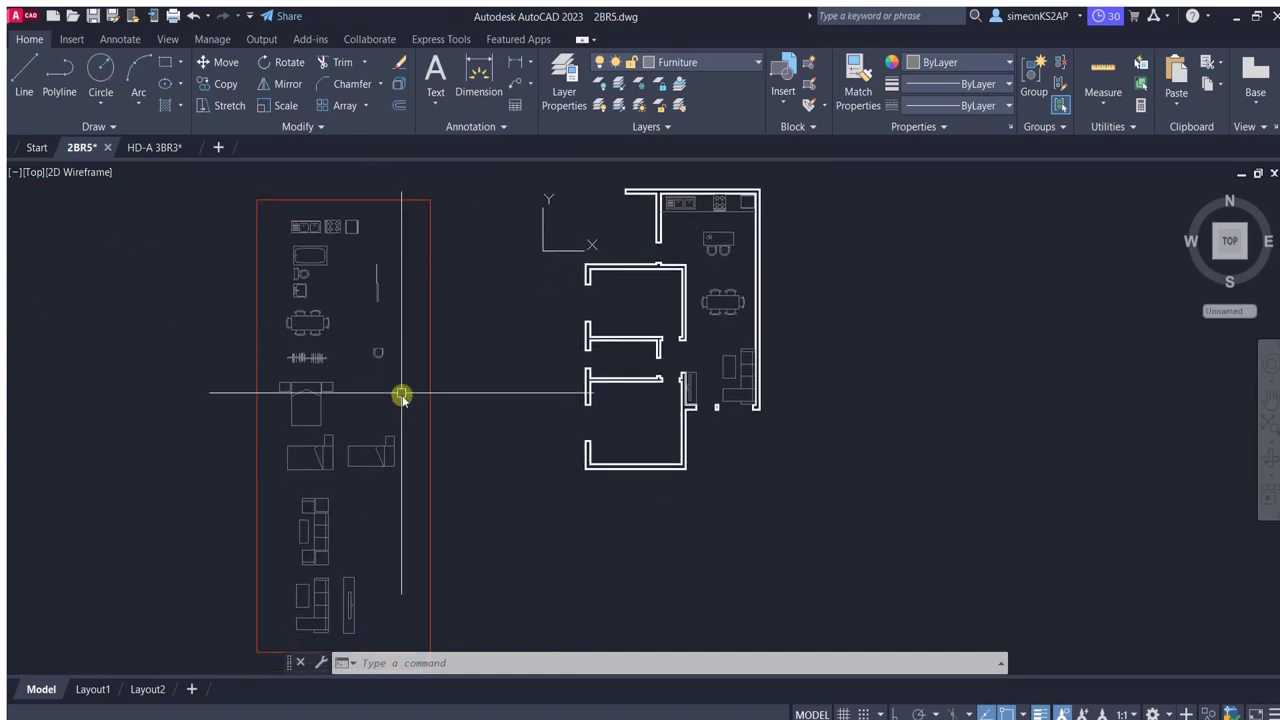
pyautogui.scroll(1, 345, 407)
pyautogui.click(225, 83)
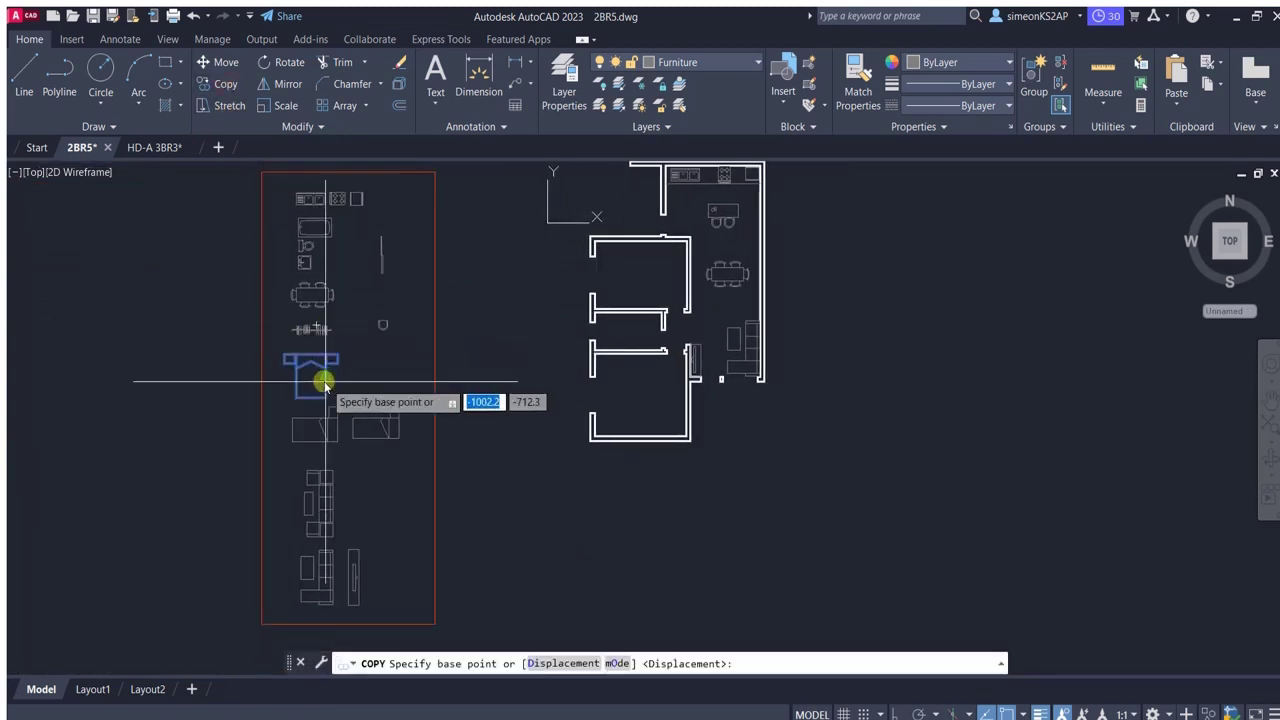
pyautogui.click(320, 372)
pyautogui.scroll(2, 623, 389)
pyautogui.scroll(2, 623, 386)
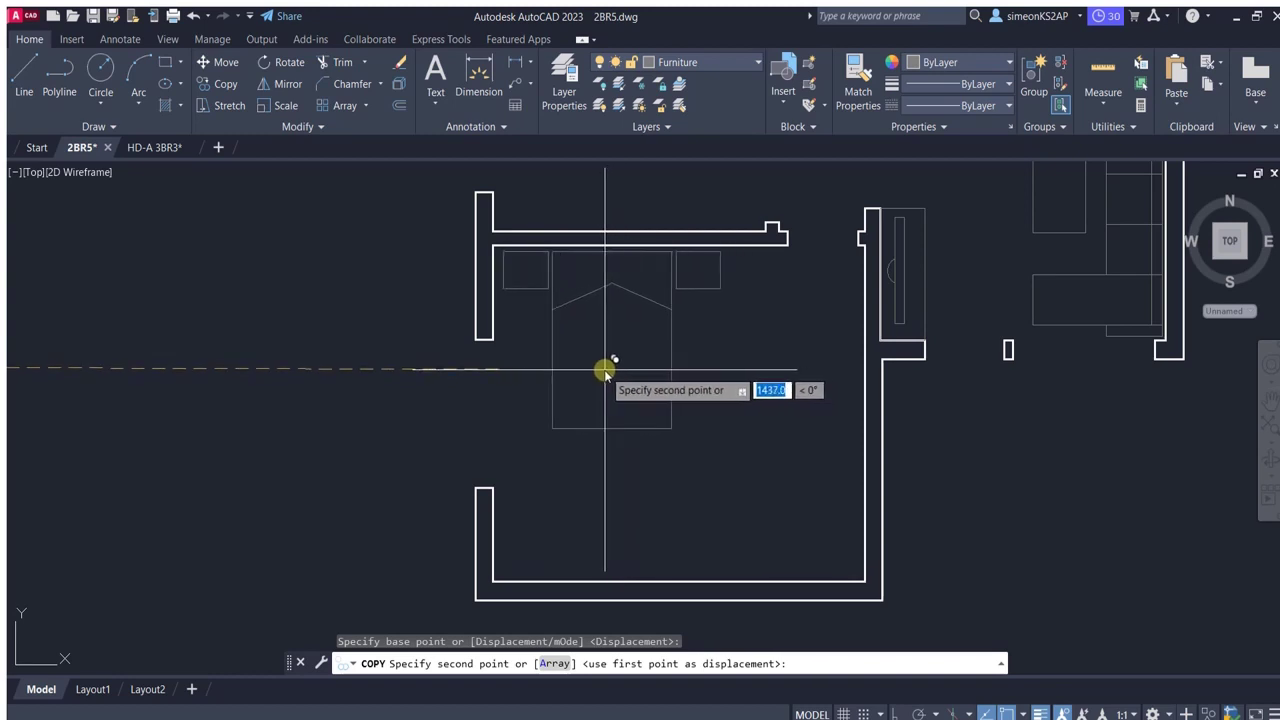
pyautogui.click(613, 372)
pyautogui.scroll(-3, 613, 372)
pyautogui.press('Escape')
# Copy the radiator block from the library into the bedroom.
pyautogui.scroll(1, 613, 373)
pyautogui.scroll(1, 613, 373)
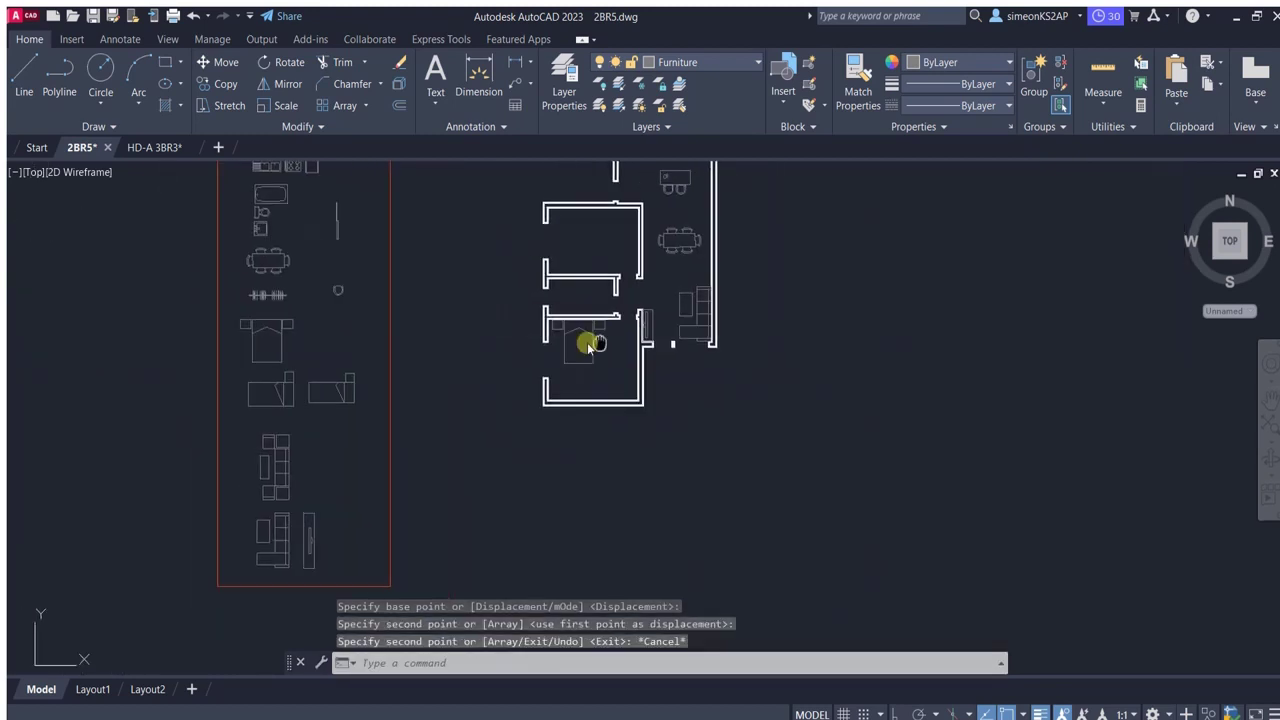
pyautogui.scroll(1, 614, 374)
pyautogui.scroll(-3, 613, 372)
pyautogui.scroll(1, 300, 380)
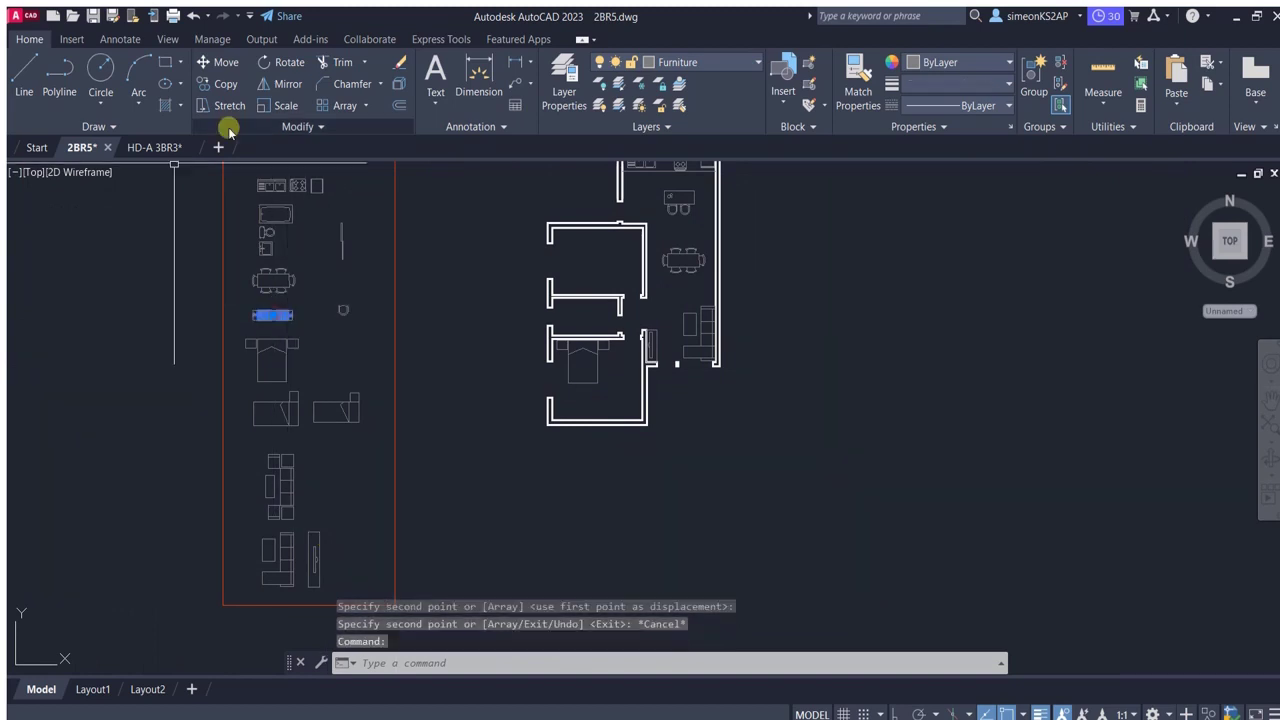
pyautogui.click(285, 314)
pyautogui.scroll(3, 668, 400)
pyautogui.click(672, 447)
pyautogui.press('Escape')
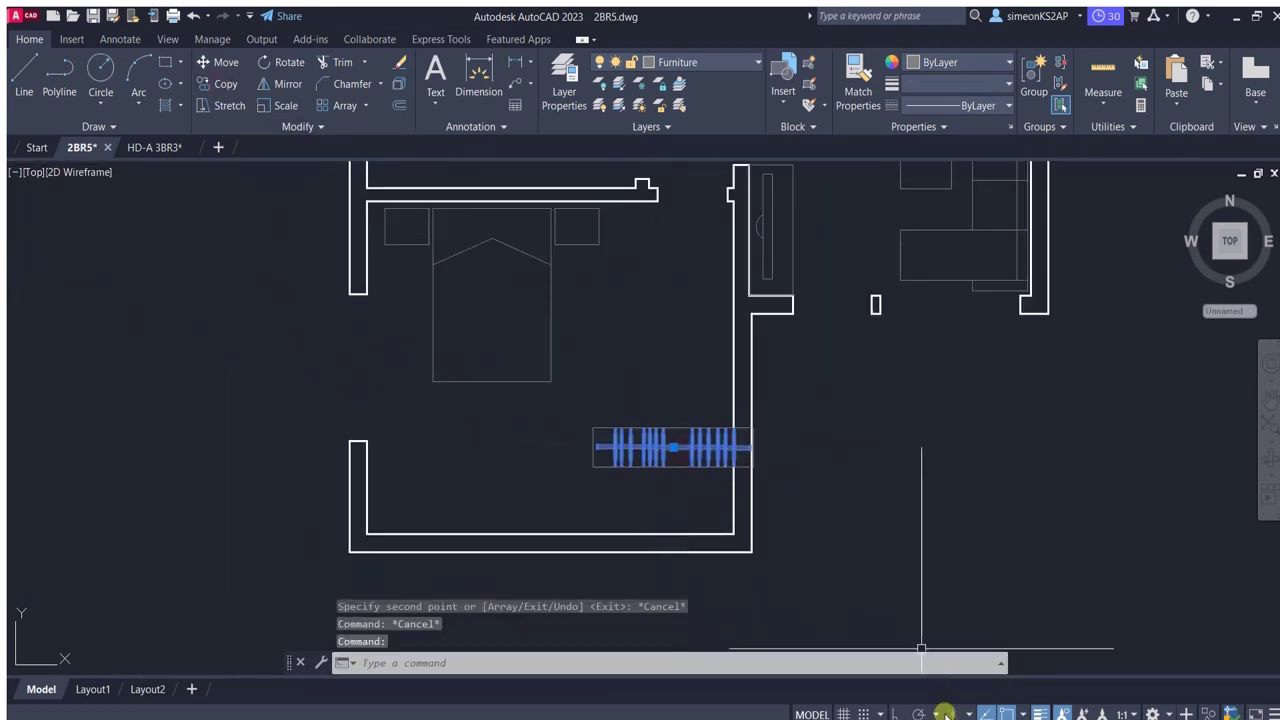
# With Ortho on, rotate the radiator 90° upright and start moving it to the wall.
pyautogui.press('F8')
pyautogui.click(290, 64)
pyautogui.click(700, 448)
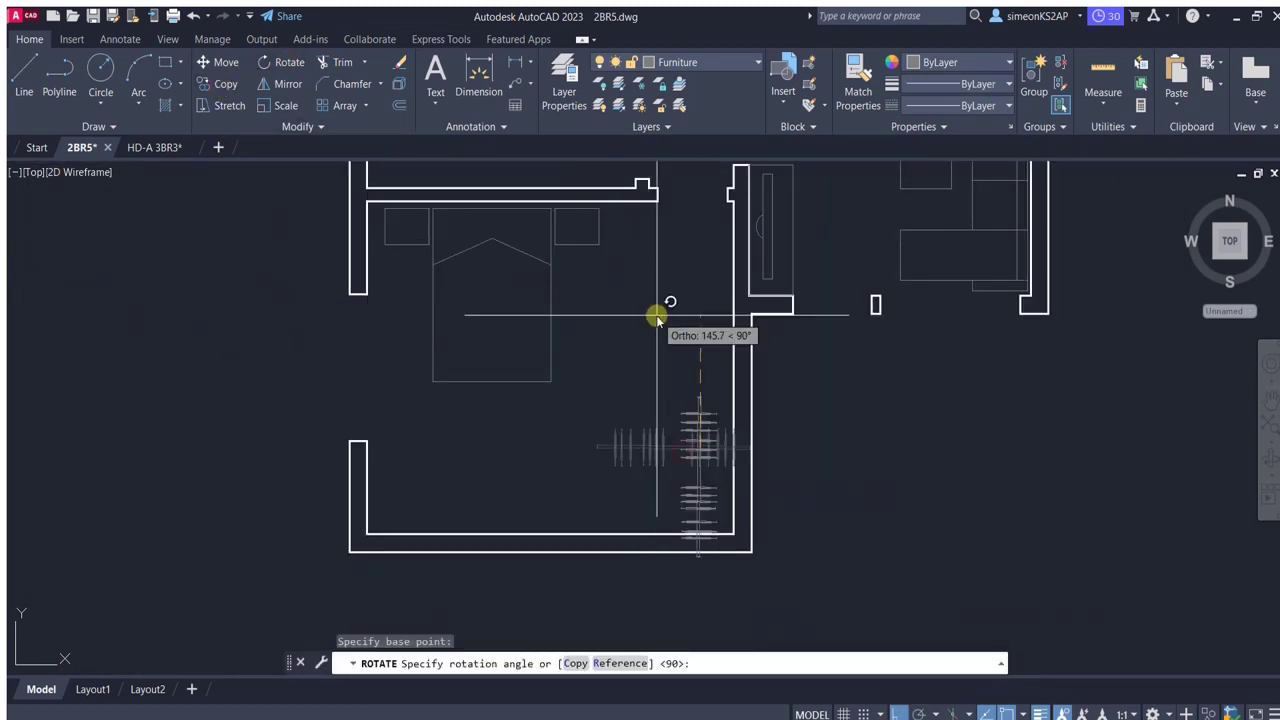
pyautogui.click(657, 314)
pyautogui.moveTo(723, 494); pyautogui.dragTo(680, 420, button='middle')
pyautogui.click(226, 64)
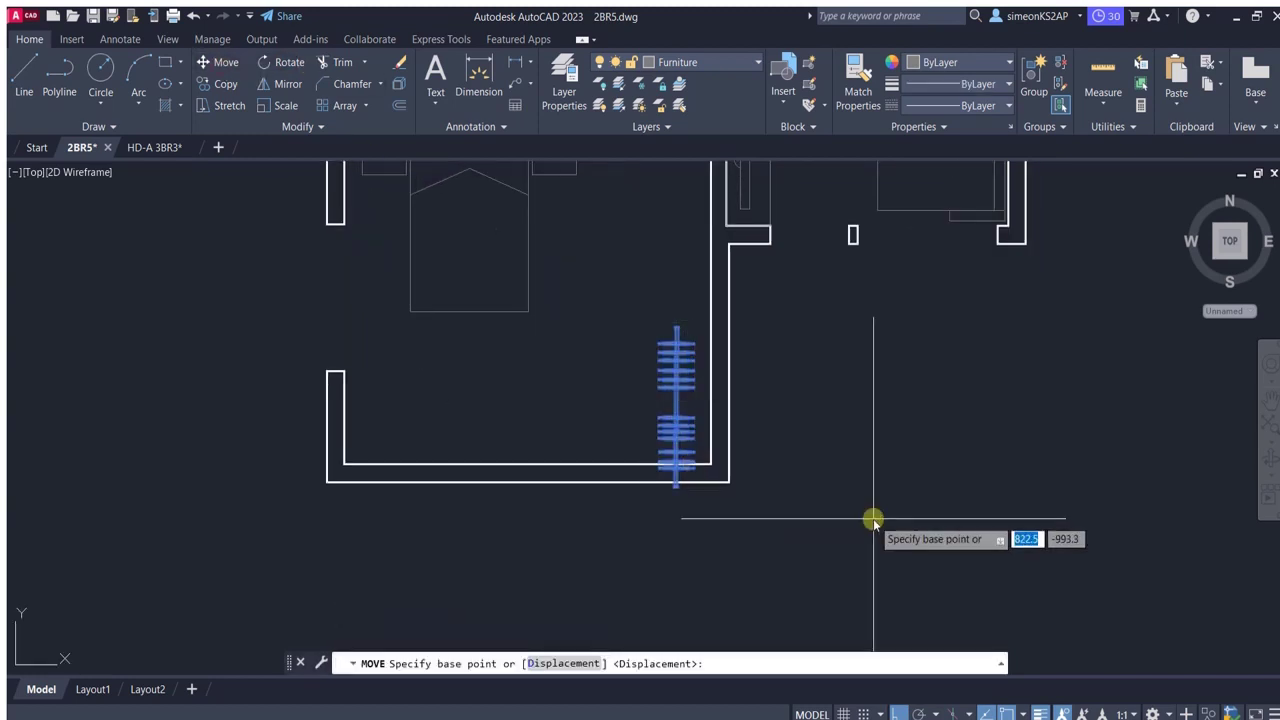
pyautogui.click(872, 517)
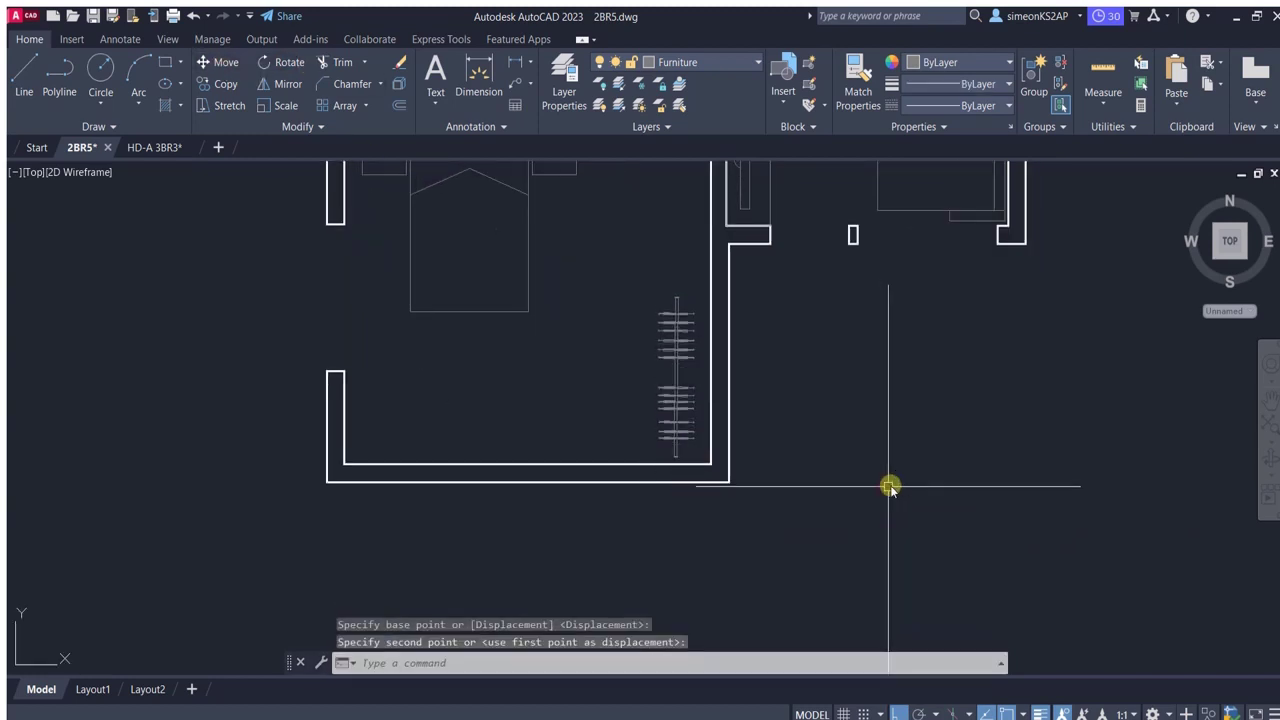
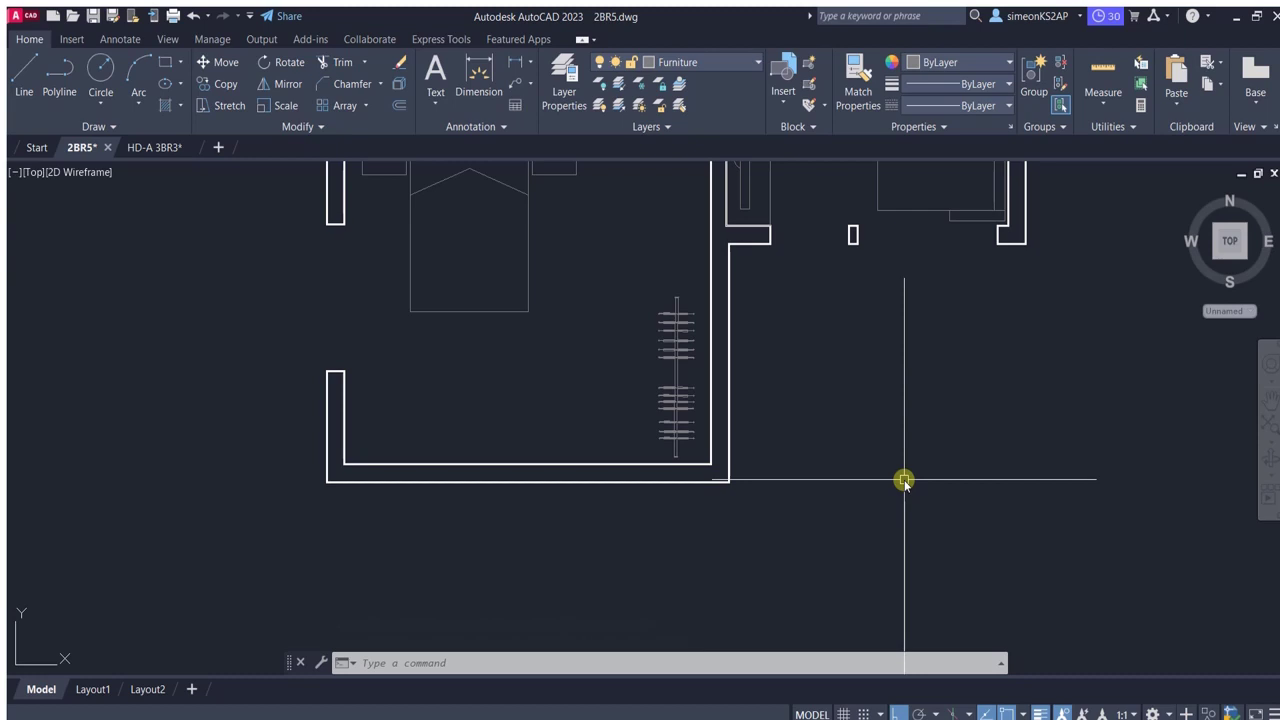
# Move the lower bedroom's clothes rack slightly right so it sits against the wall.
pyautogui.click(627, 338)
pyautogui.moveTo(771, 380); pyautogui.dragTo(611, 380, button='middle')
pyautogui.moveTo(690, 389); pyautogui.dragTo(611, 351, button='middle')
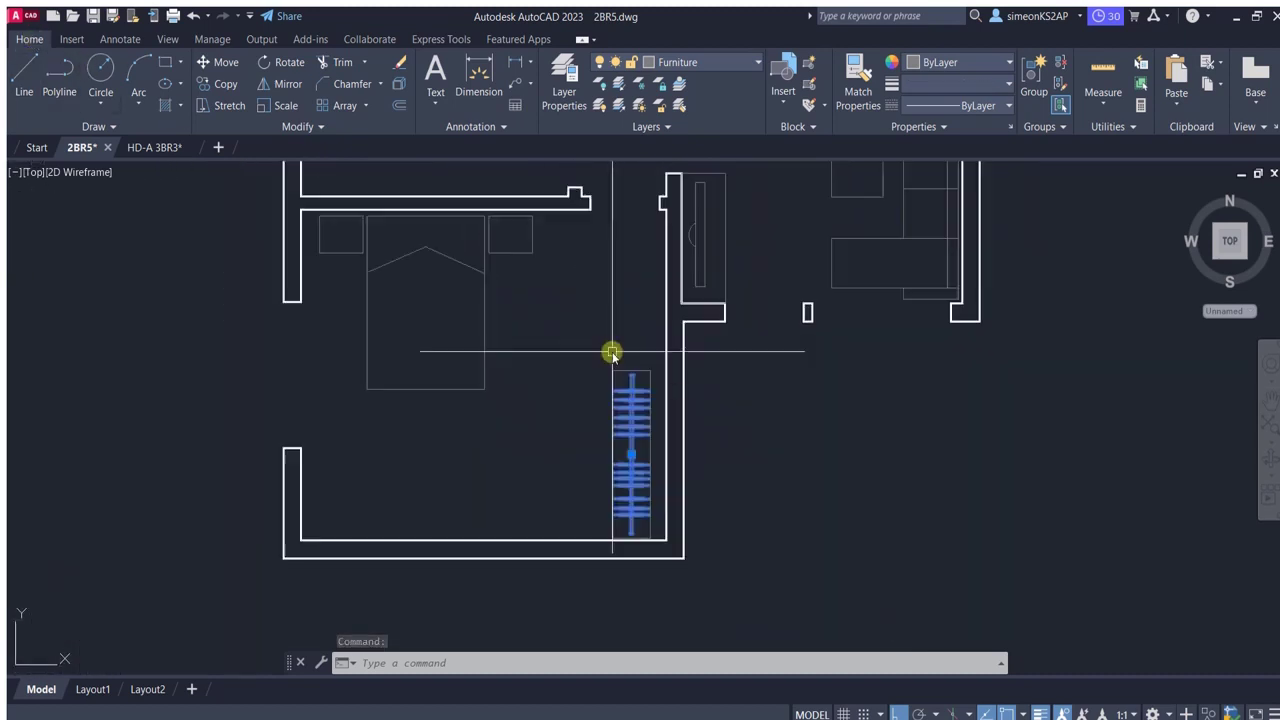
pyautogui.scroll(-2, 640, 393)
pyautogui.click(226, 62)
pyautogui.scroll(2, 770, 528)
pyautogui.click(760, 520)
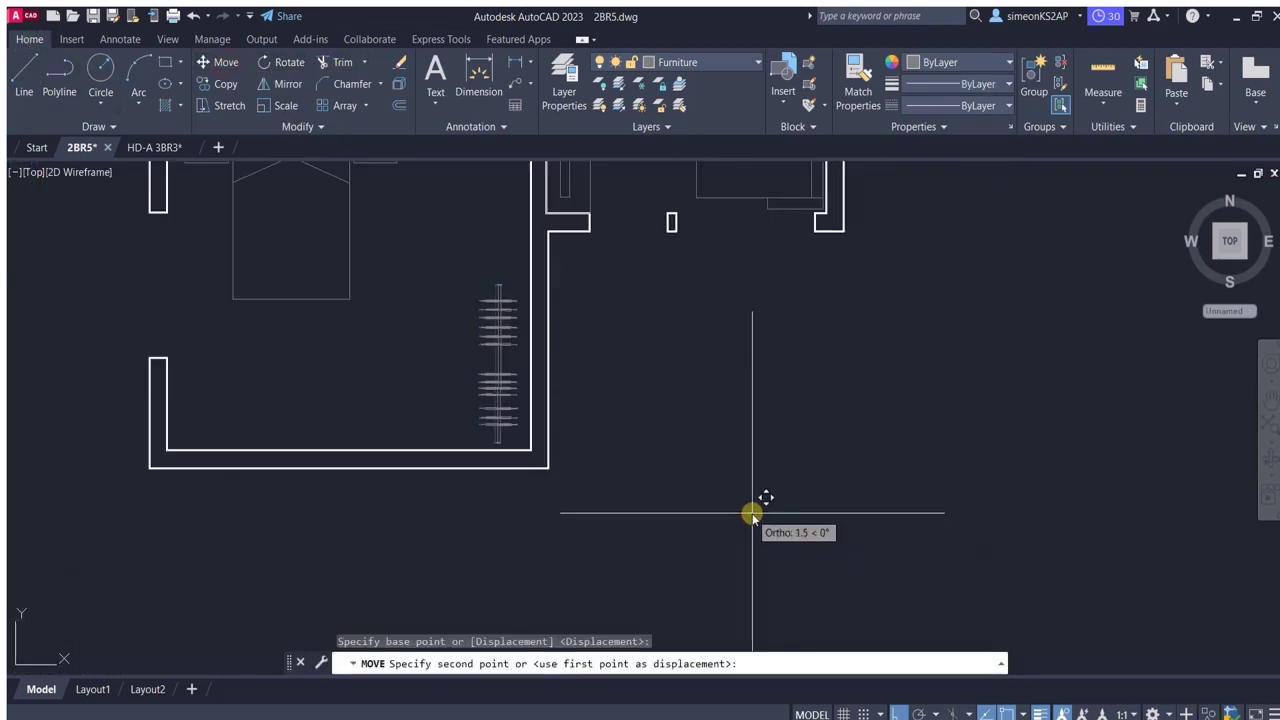
pyautogui.click(755, 516)
pyautogui.scroll(-4, 700, 480)
pyautogui.scroll(-1, 434, 397)
pyautogui.scroll(1, 643, 363)
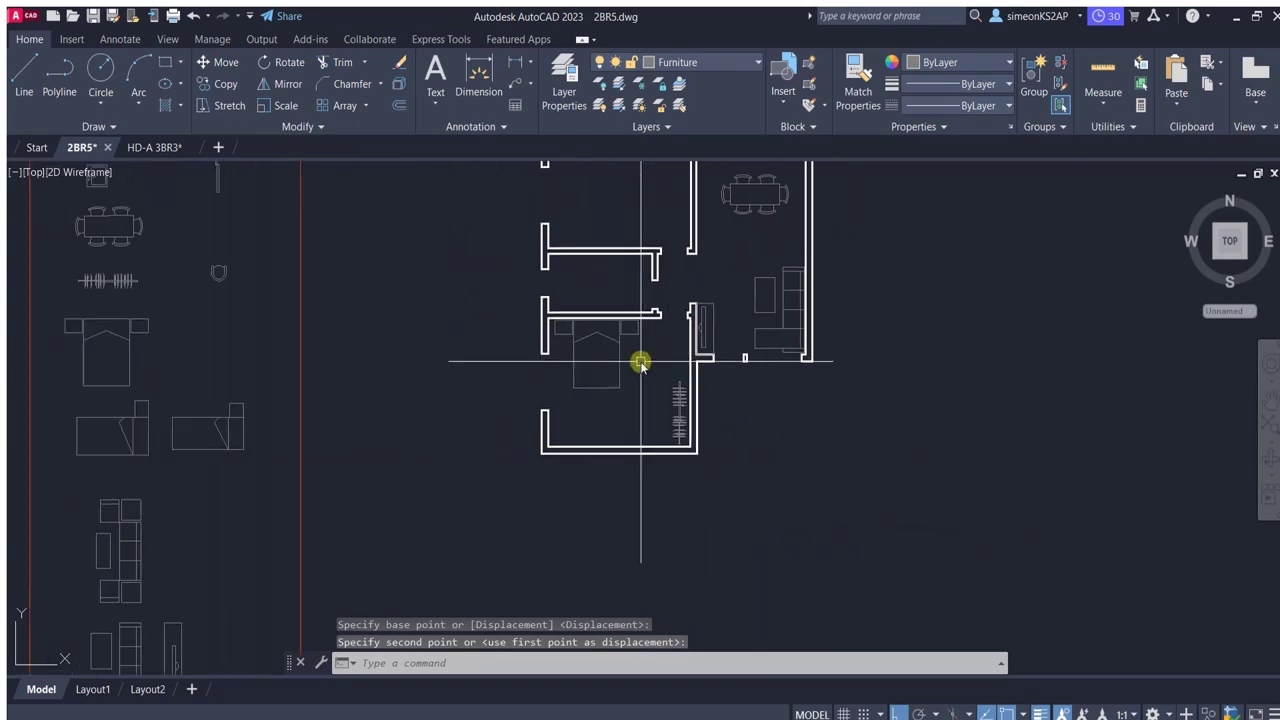
# Recentre and zoom out to view both bedrooms.
pyautogui.moveTo(627, 325); pyautogui.dragTo(603, 388, button='middle')
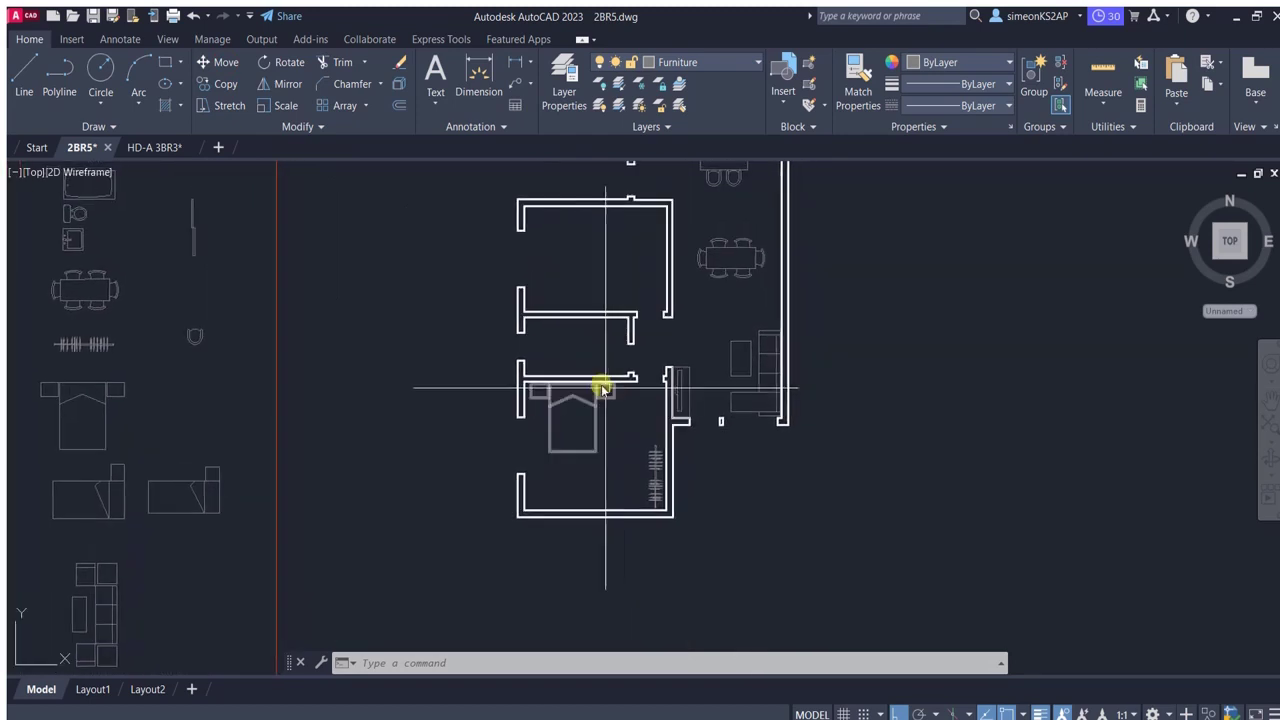
pyautogui.scroll(-1, 634, 286)
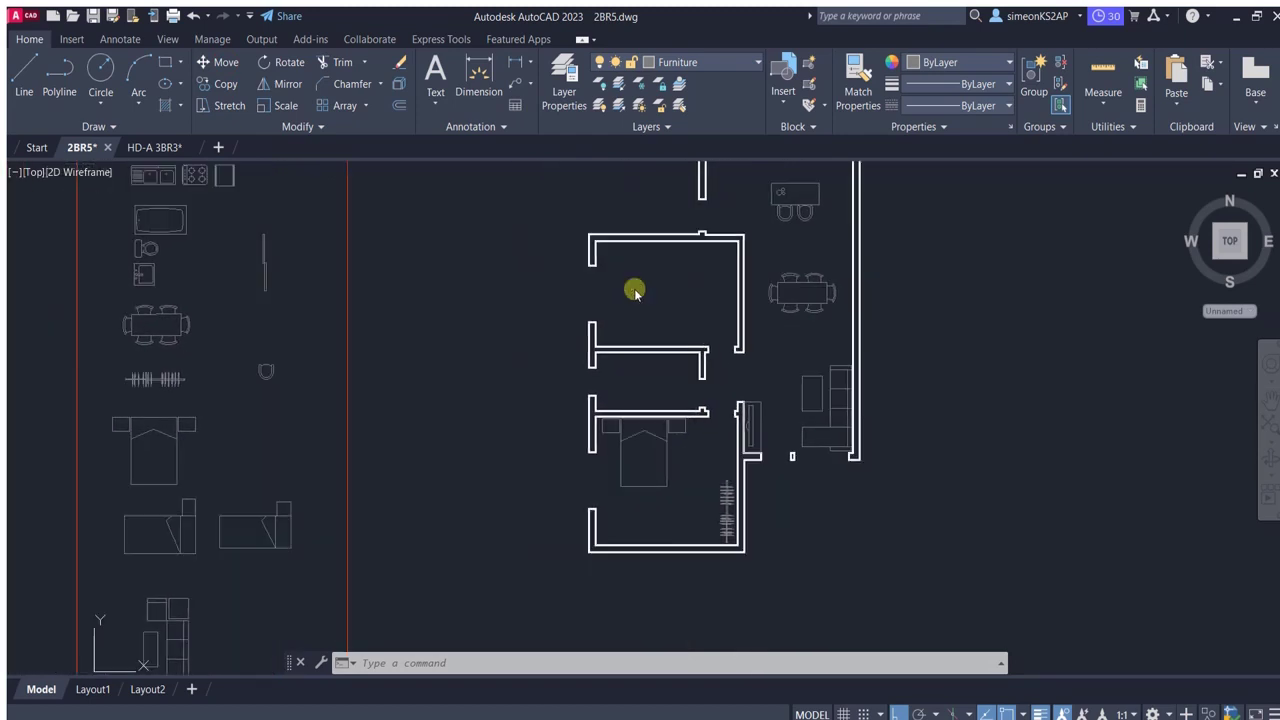
pyautogui.scroll(-1, 634, 318)
pyautogui.scroll(1, 628, 365)
pyautogui.scroll(-1, 631, 371)
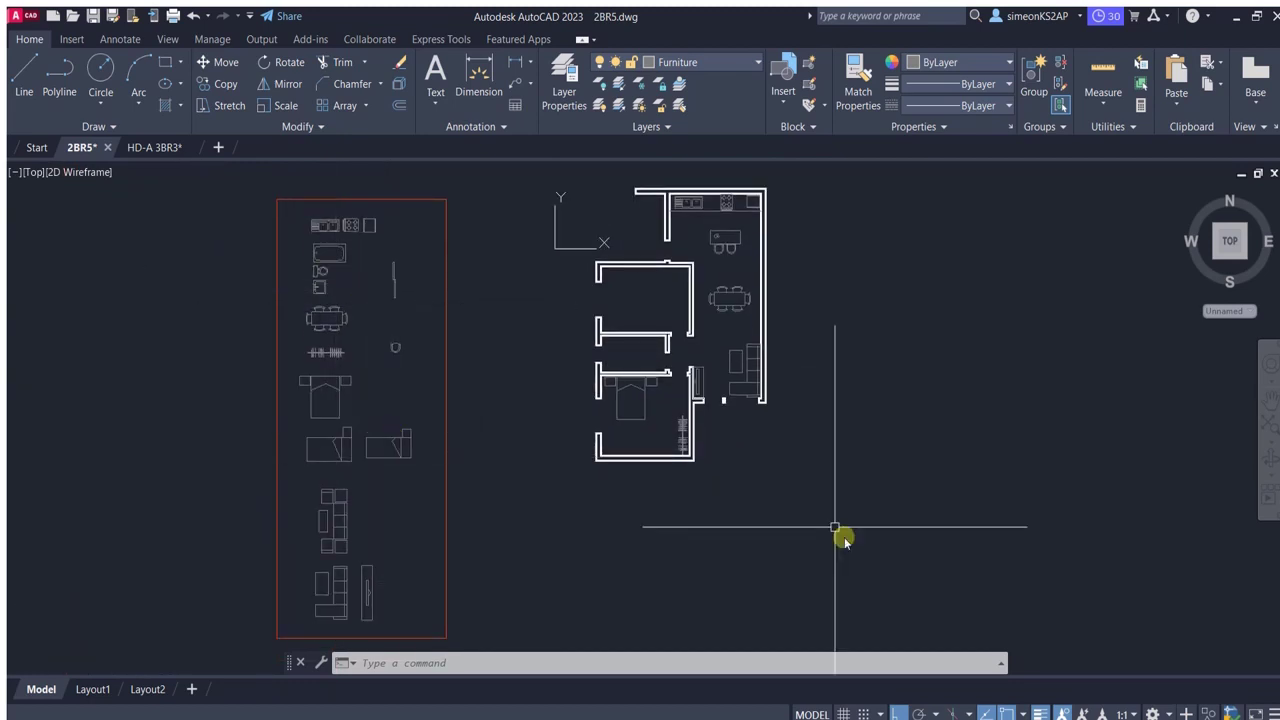
pyautogui.scroll(1, 680, 450)
pyautogui.scroll(-1, 730, 450)
# Copy the small kitchen table into the lower bedroom as a desk.
pyautogui.scroll(1, 748, 230)
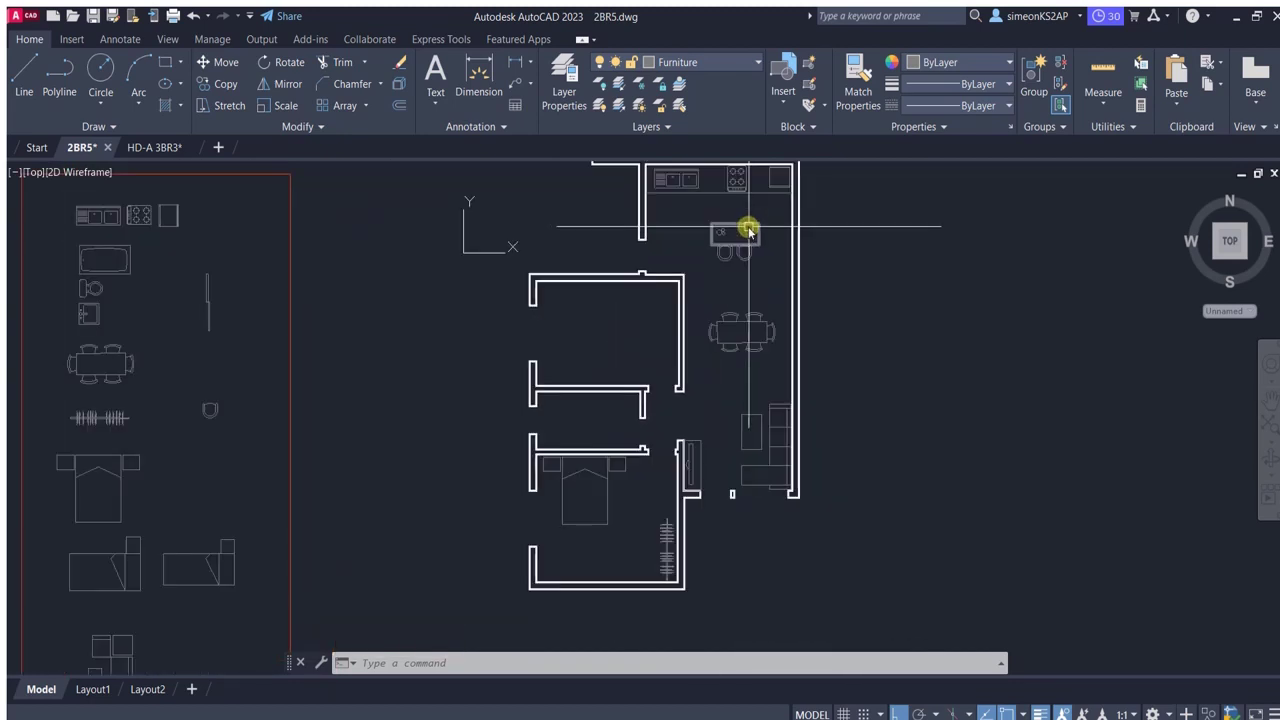
pyautogui.click(748, 230)
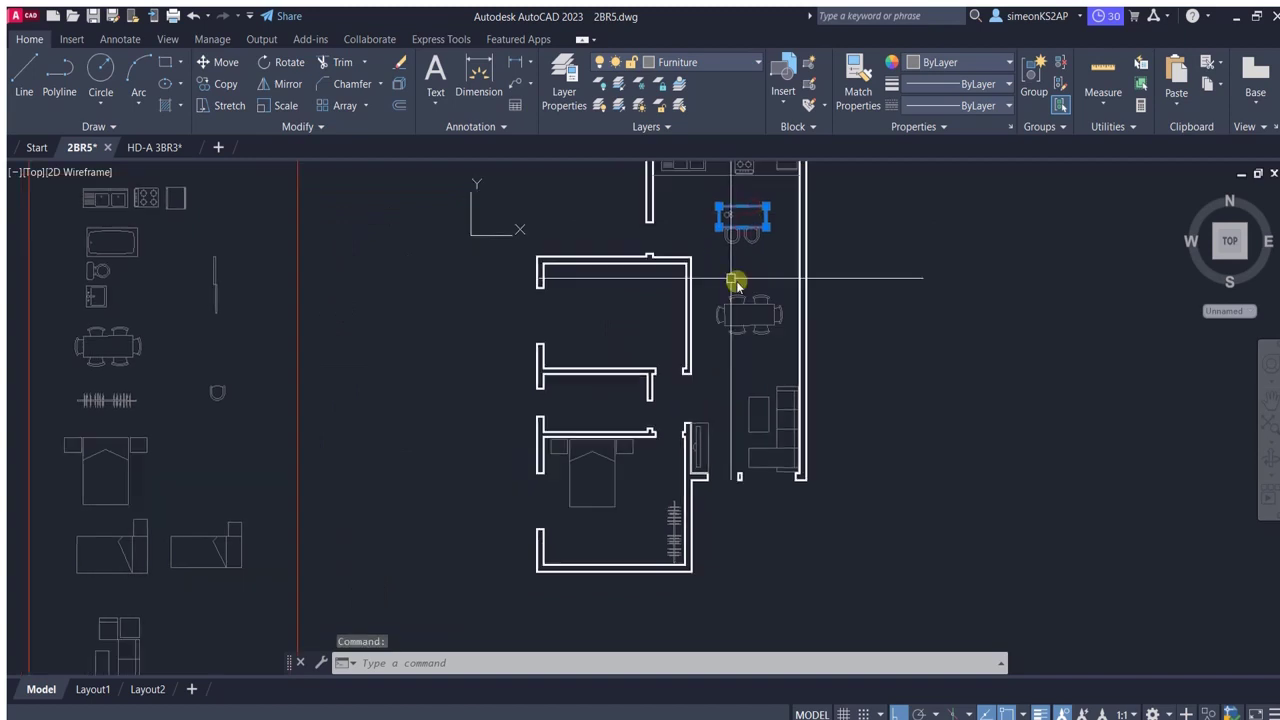
pyautogui.click(222, 84)
pyautogui.click(718, 205)
pyautogui.scroll(1, 580, 570)
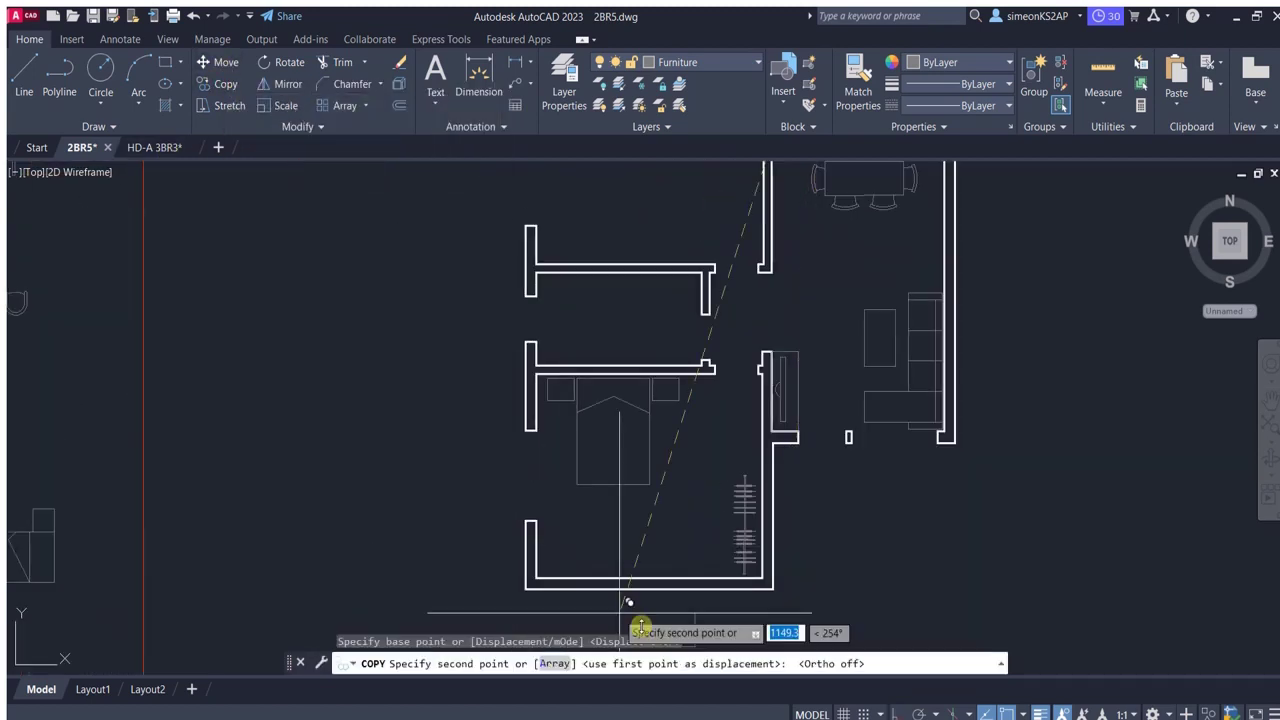
pyautogui.scroll(1, 543, 529)
pyautogui.click(522, 540)
pyautogui.press('Escape')
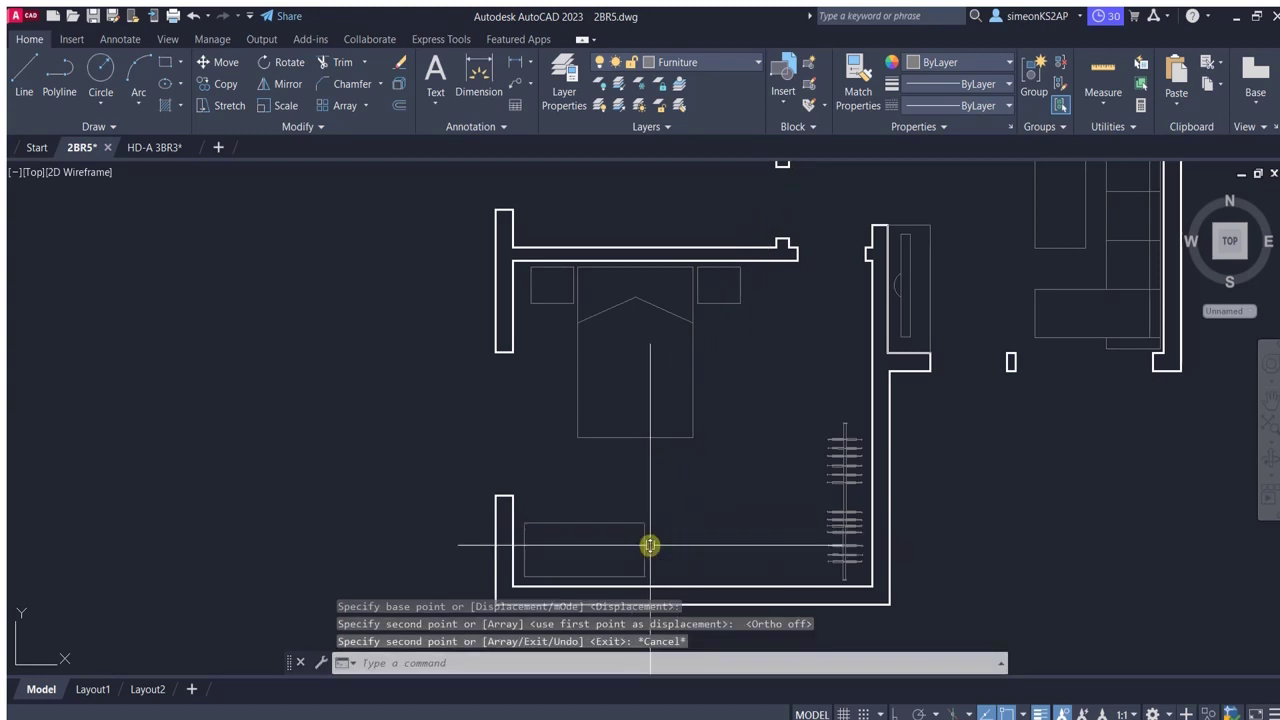
# Grip-stretch the desk's end by 40 to lengthen it.
pyautogui.click(643, 560)
pyautogui.click(644, 550)
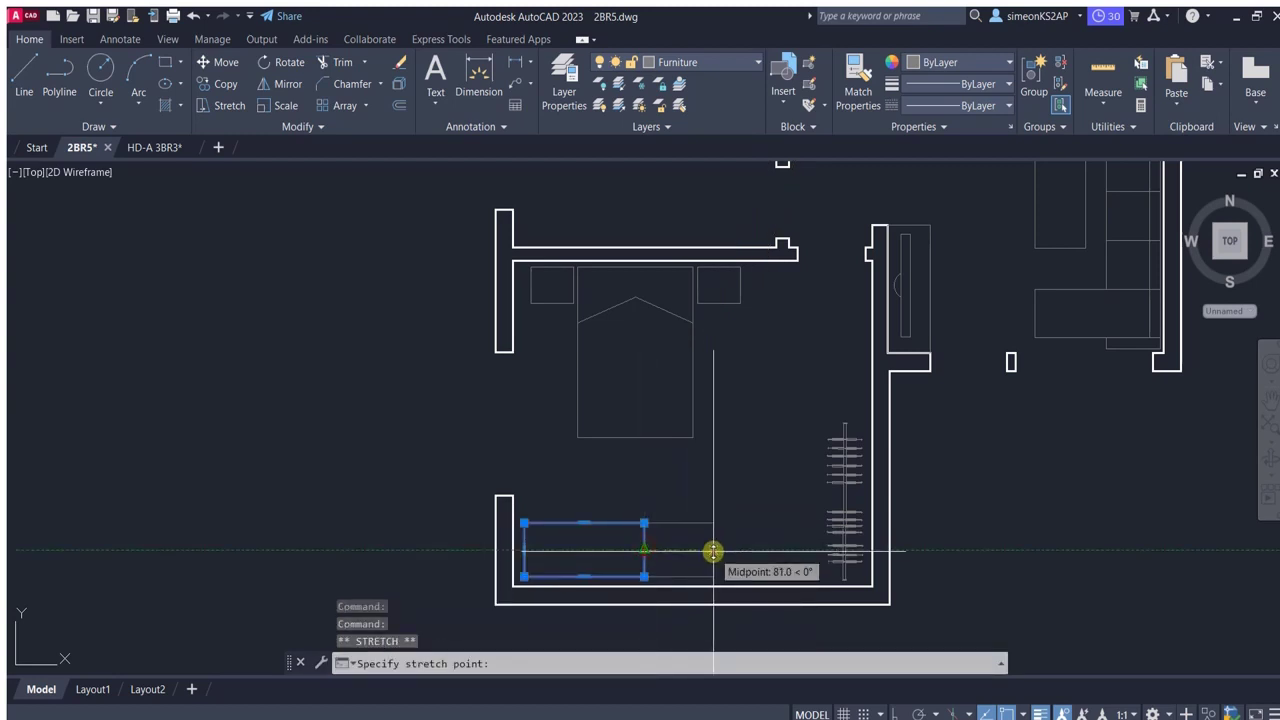
pyautogui.write('40')
pyautogui.press('Return')
pyautogui.press('Escape')
# Copy a chair from the furniture library to just above the lower bedroom desk.
pyautogui.scroll(-2, 690, 510)
pyautogui.scroll(-2, 660, 463)
pyautogui.scroll(1, 669, 463)
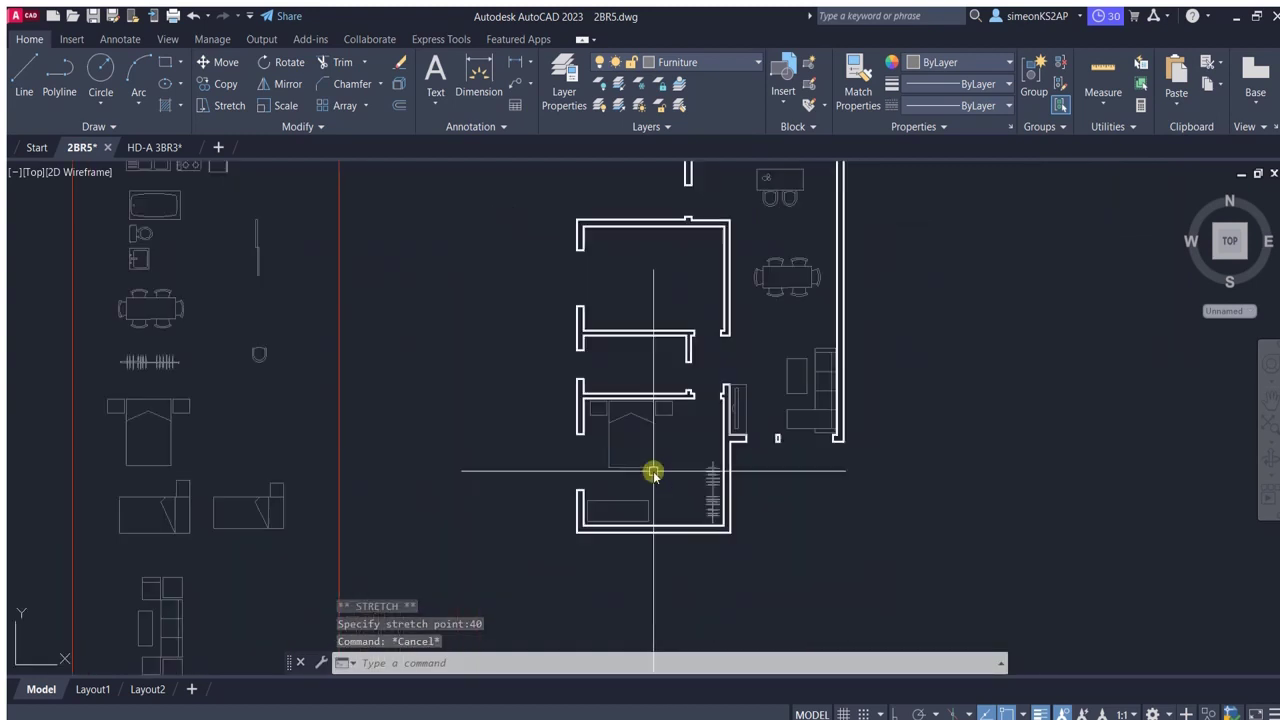
pyautogui.moveTo(652, 472); pyautogui.dragTo(670, 416, button='middle')
pyautogui.click(215, 88)
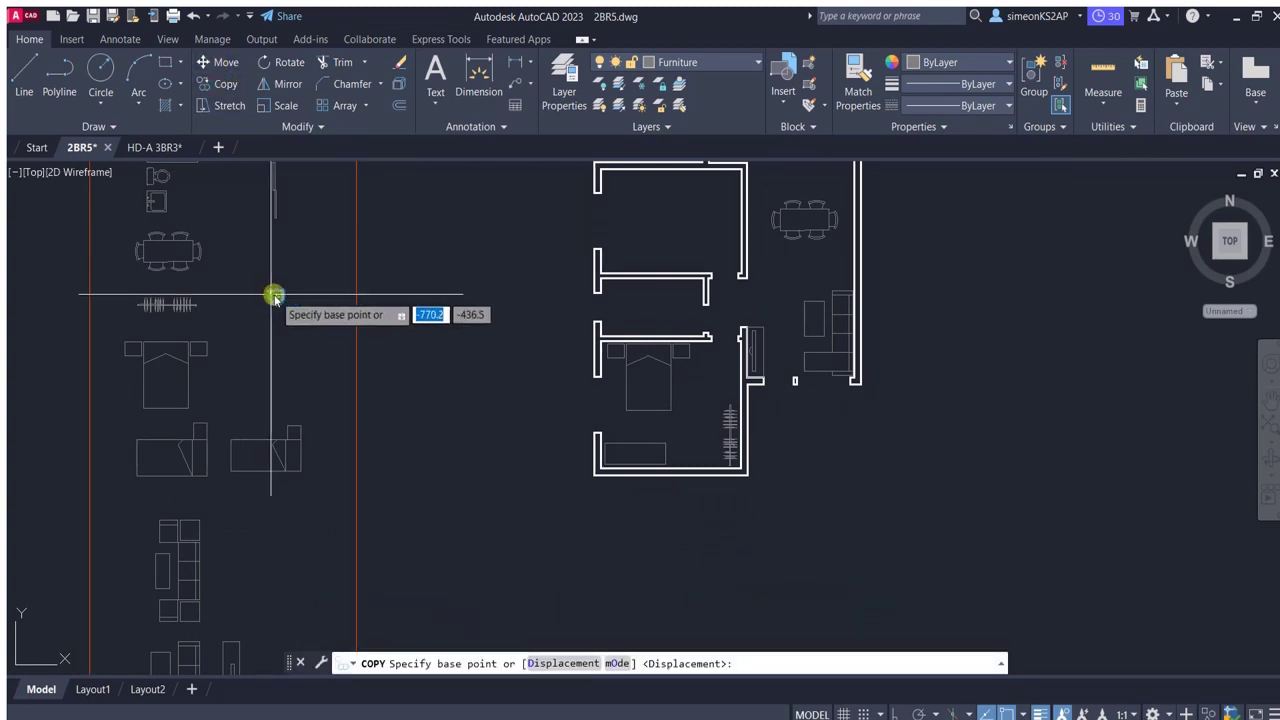
pyautogui.click(276, 297)
pyautogui.scroll(5, 636, 437)
pyautogui.click(633, 445)
pyautogui.press('Escape')
# Rotate the chair 90° so it faces the desk.
pyautogui.scroll(-4, 518, 320)
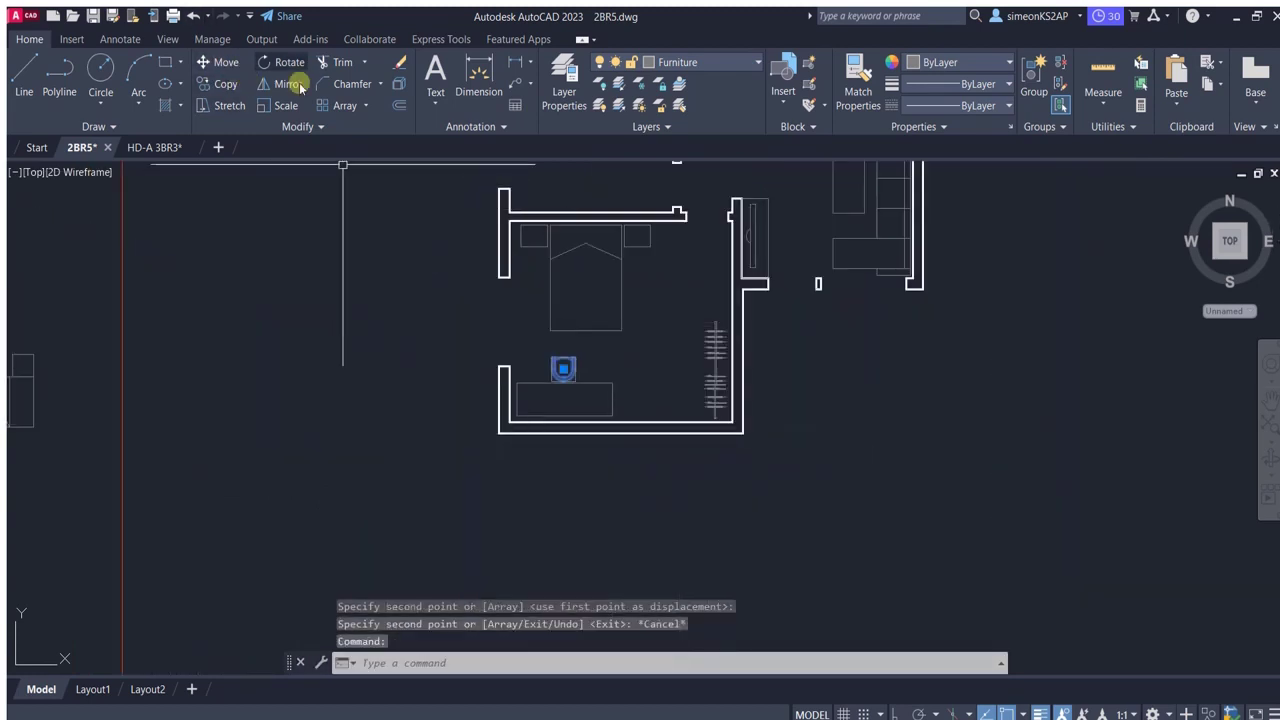
pyautogui.click(289, 62)
pyautogui.scroll(3, 563, 370)
pyautogui.click(562, 375)
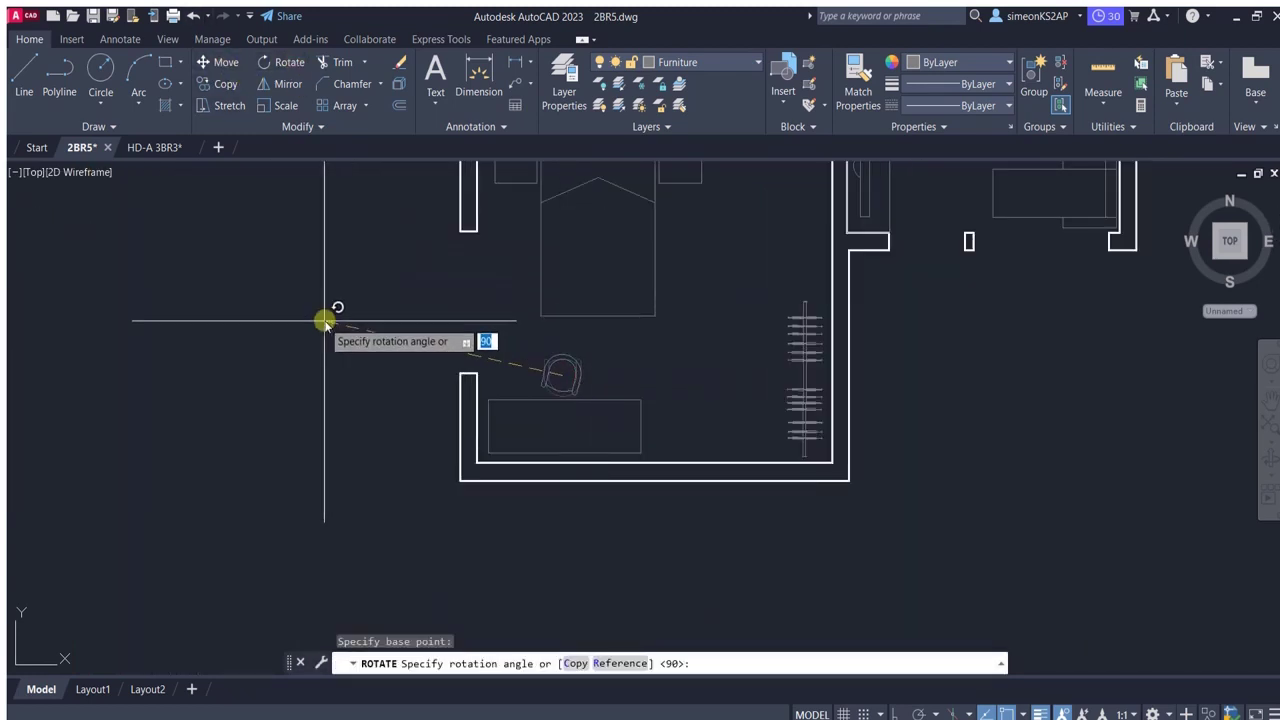
pyautogui.press('Return')
pyautogui.scroll(-3, 614, 380)
pyautogui.scroll(3, 580, 443)
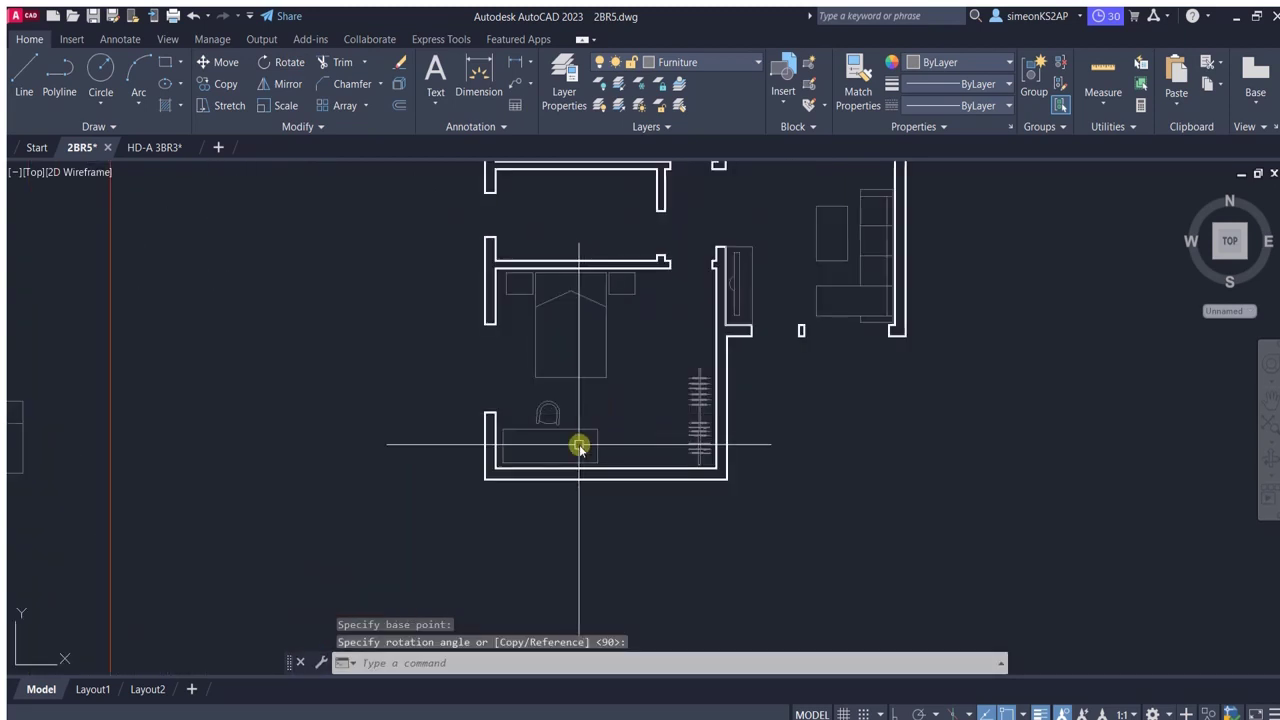
# Copy the desk and chair together into the upper bedroom.
pyautogui.moveTo(495, 470); pyautogui.dragTo(607, 381)
pyautogui.click(218, 84)
pyautogui.click(650, 470)
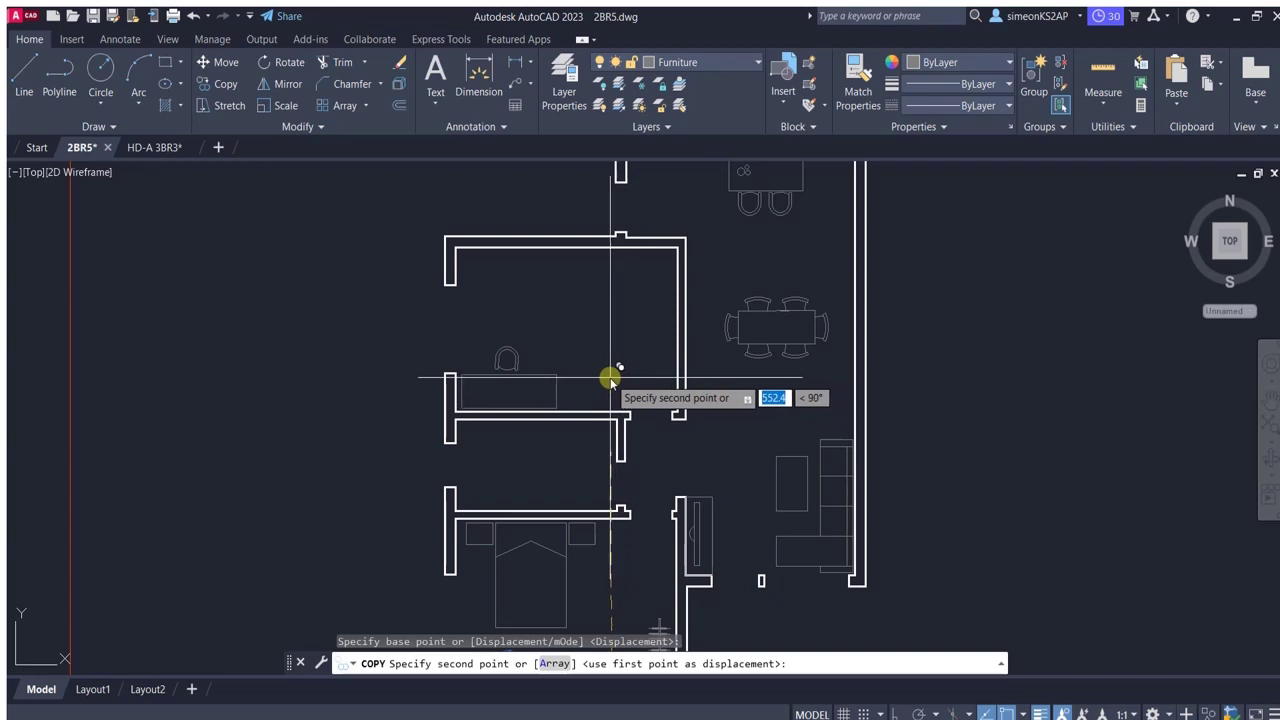
pyautogui.scroll(-3, 611, 380)
pyautogui.click(551, 400)
pyautogui.press('Escape')
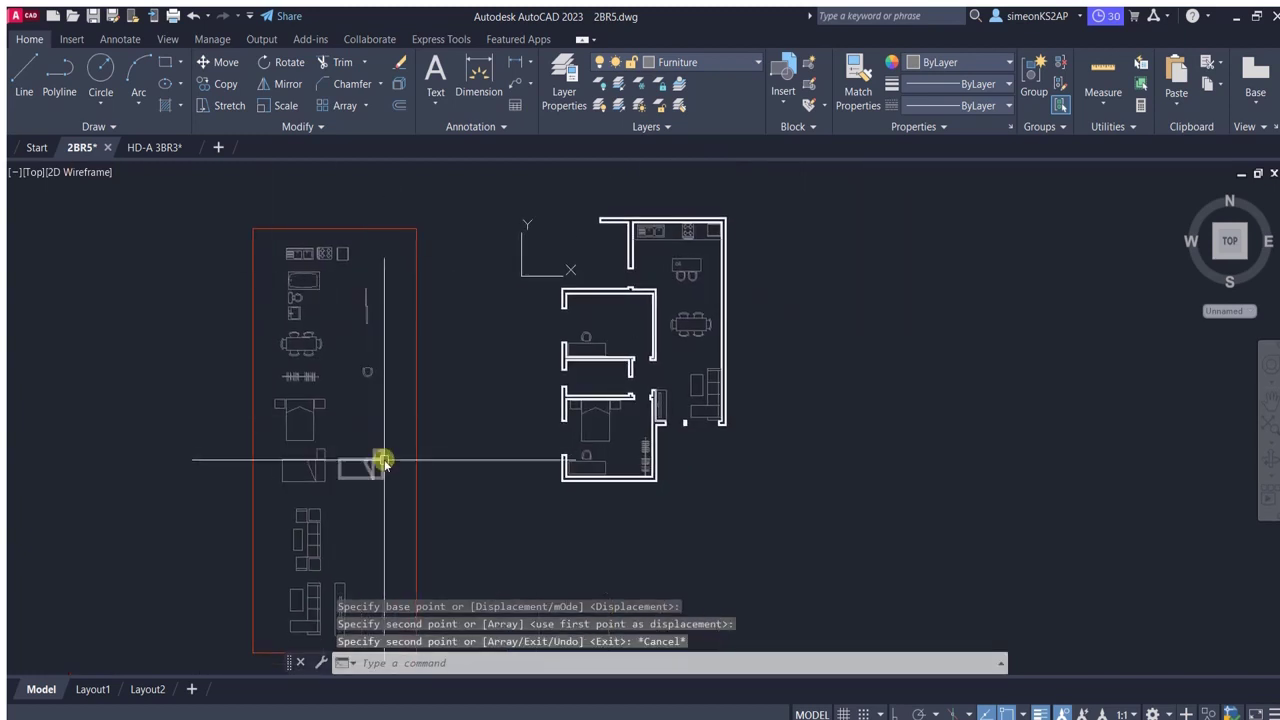
# Copy a single bed from the furniture library into the upper bedroom.
pyautogui.scroll(3, 408, 423)
pyautogui.click(351, 449)
pyautogui.click(218, 84)
pyautogui.click(343, 457)
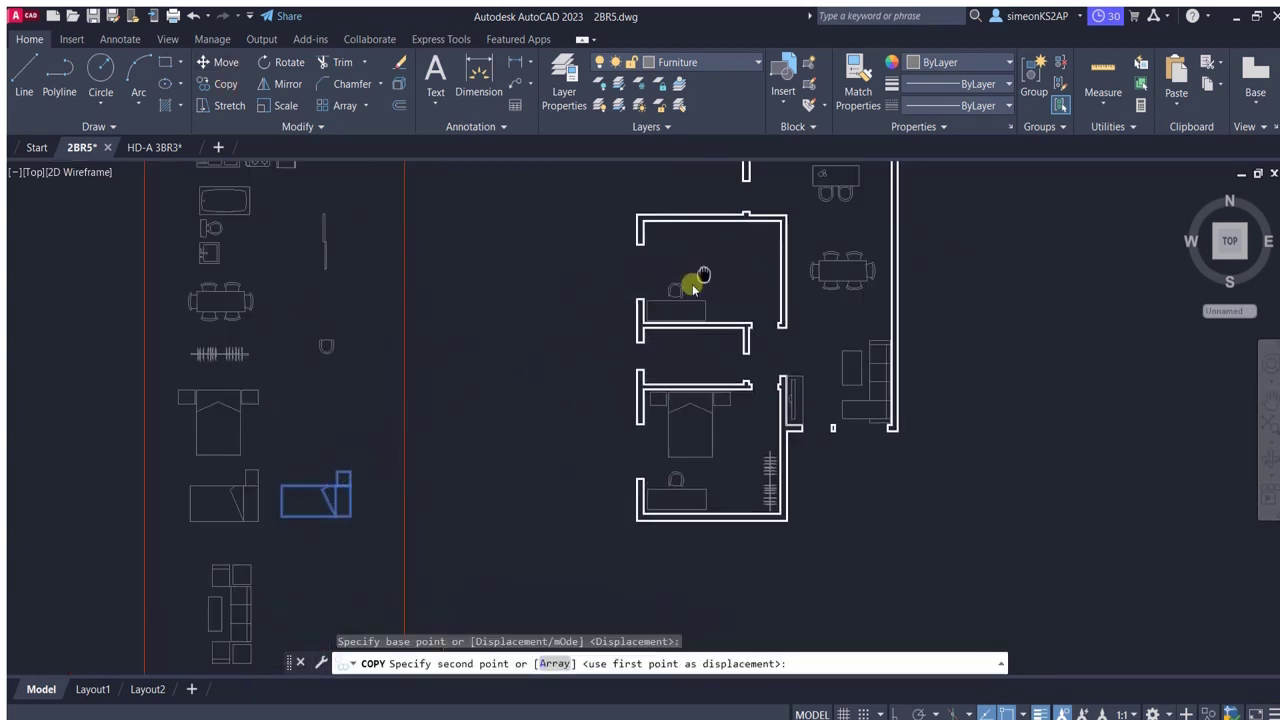
pyautogui.scroll(2, 660, 262)
pyautogui.scroll(2, 657, 263)
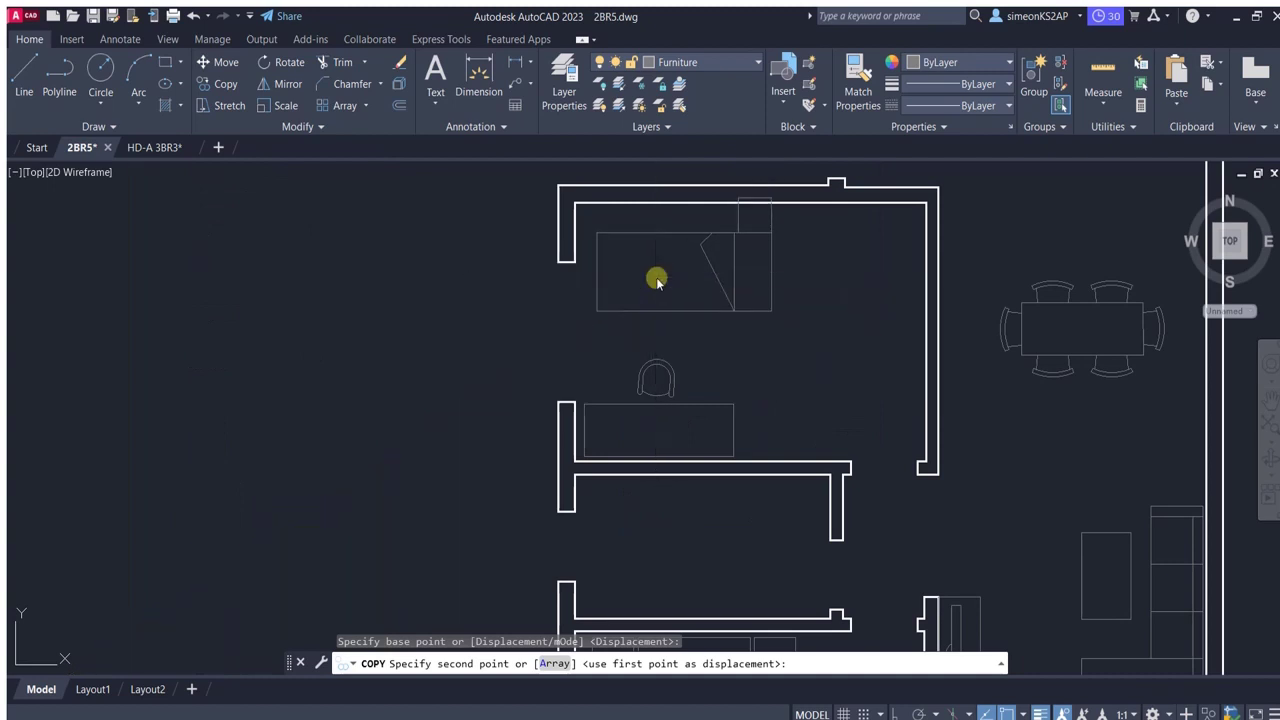
pyautogui.click(657, 281)
pyautogui.press('Escape')
# Mirror the bed twice, erasing the source each time, to reorient it.
pyautogui.click(290, 85)
pyautogui.click(597, 272)
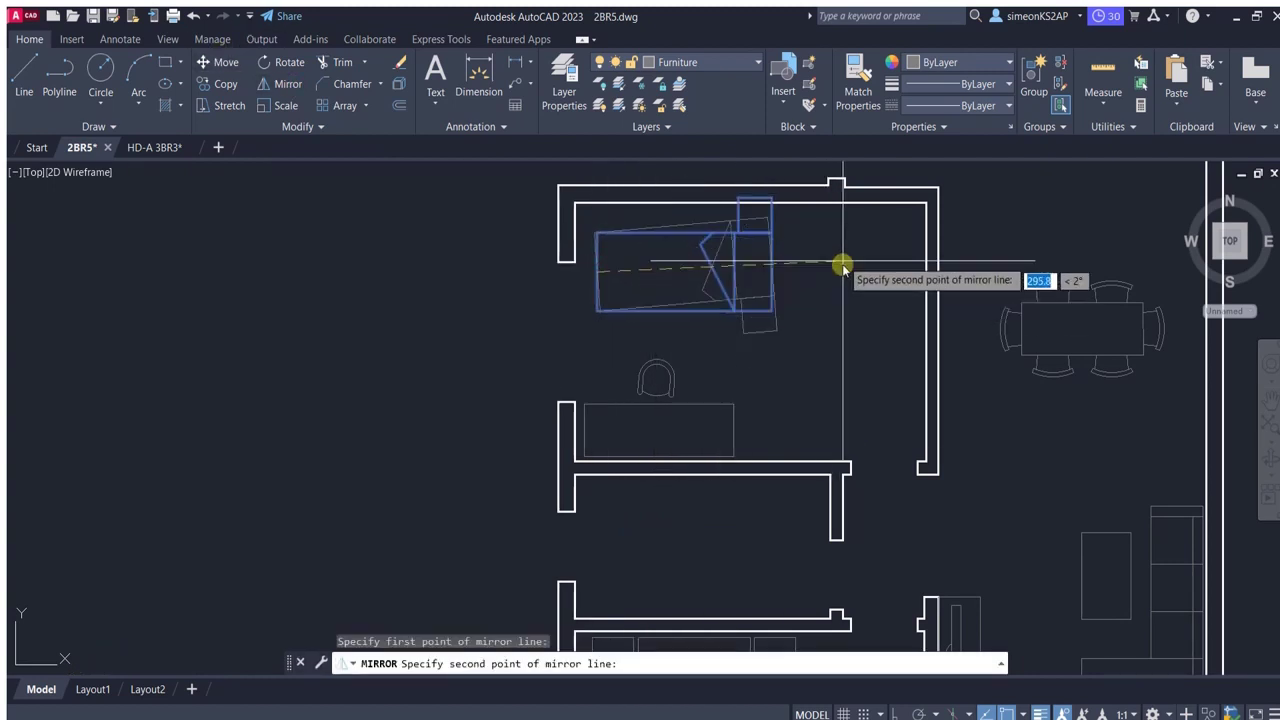
pyautogui.click(857, 311)
pyautogui.click(918, 362)
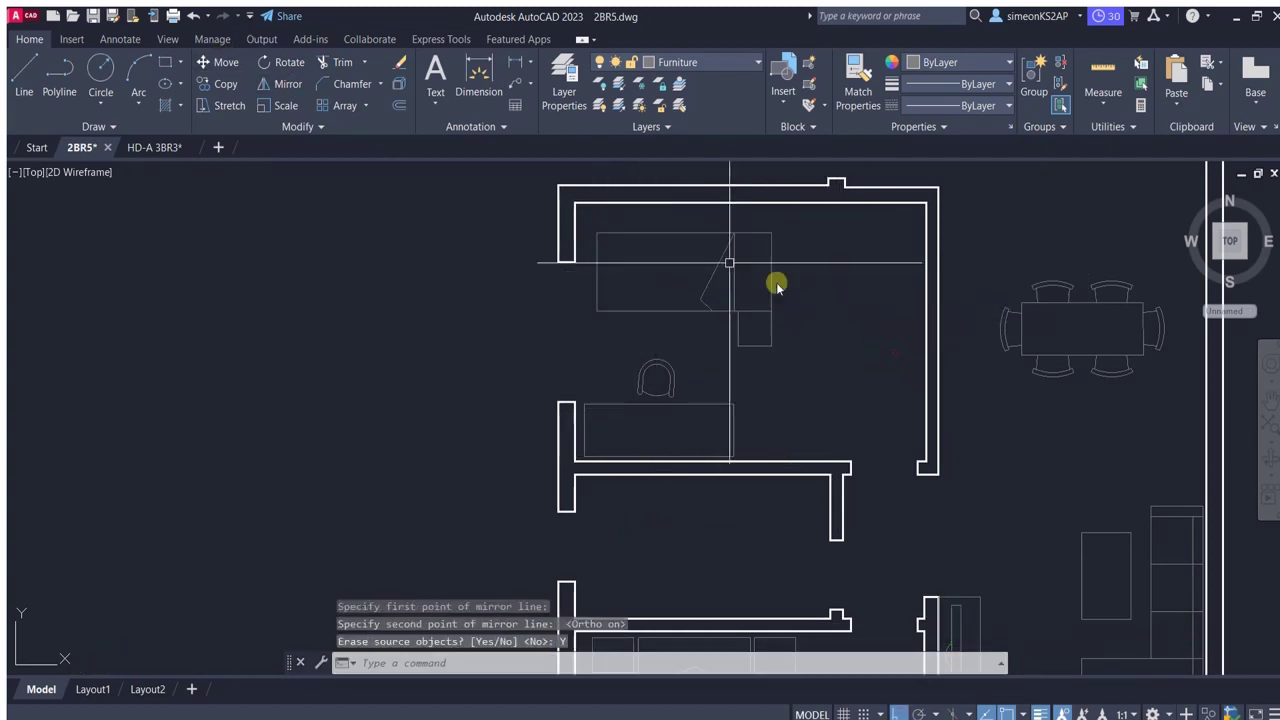
pyautogui.click(229, 62)
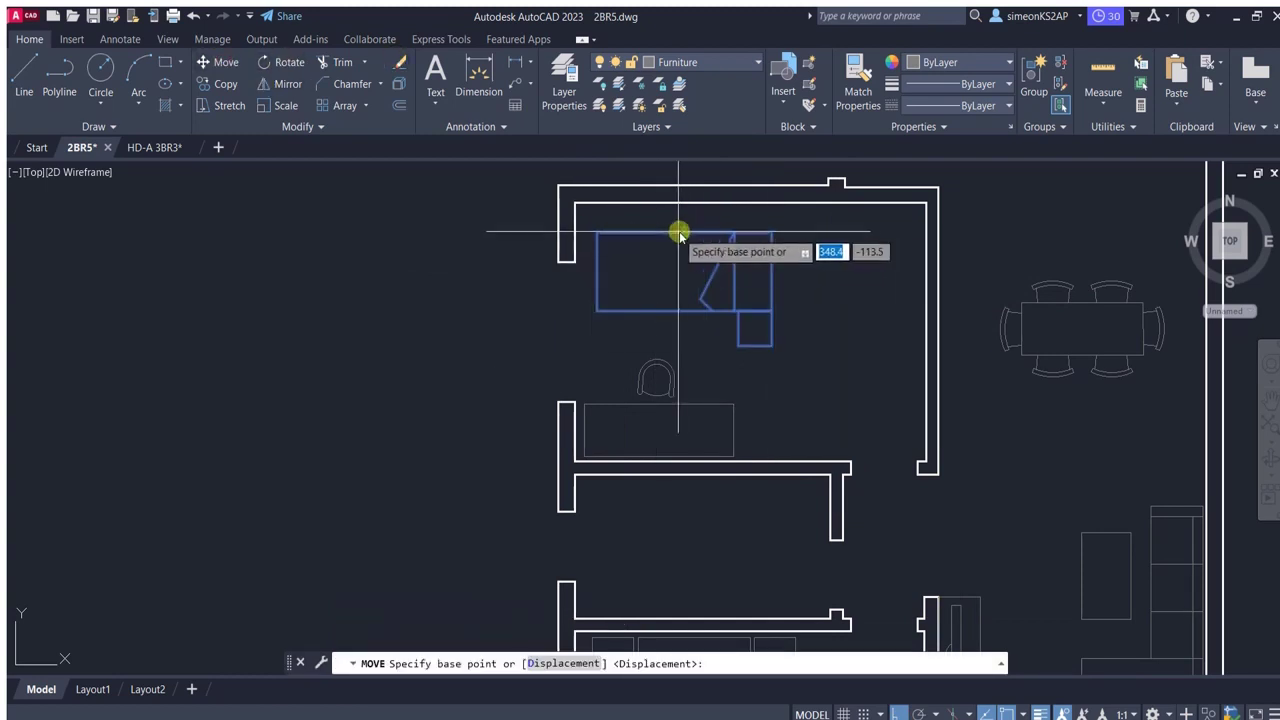
pyautogui.click(688, 238)
pyautogui.press('Escape')
pyautogui.click(686, 286)
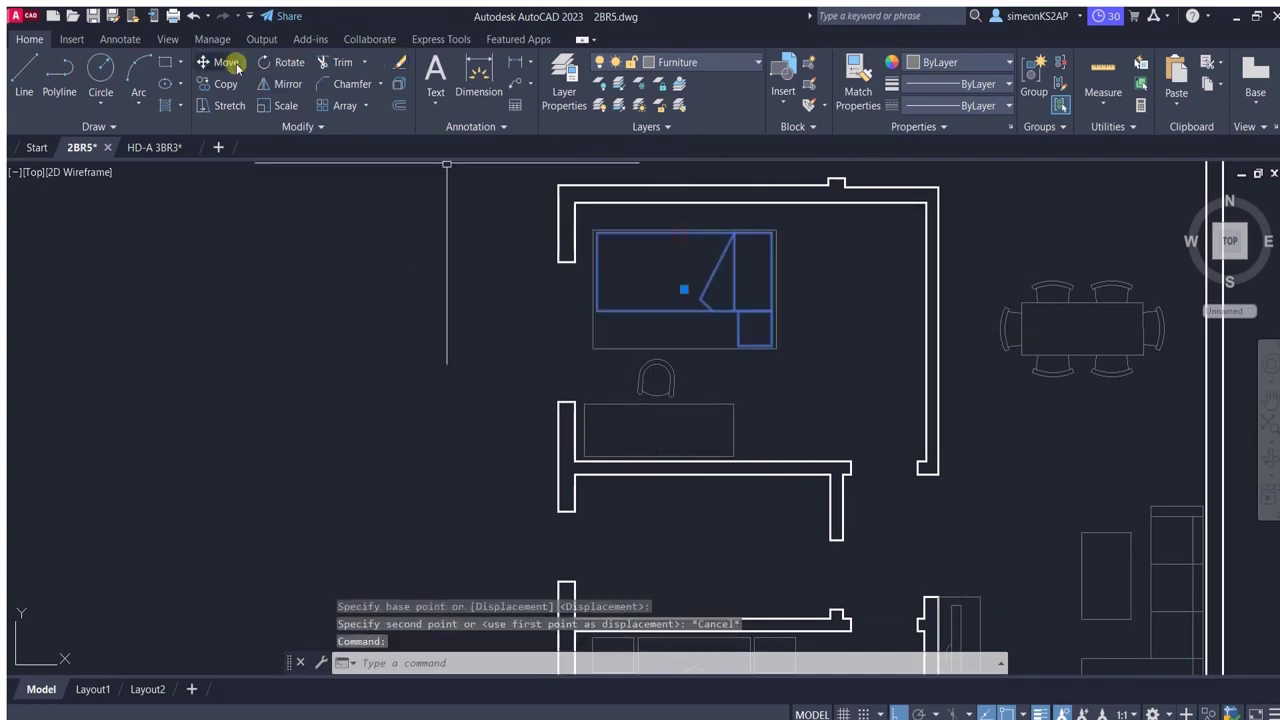
pyautogui.click(288, 84)
pyautogui.click(684, 232)
pyautogui.click(688, 348)
pyautogui.click(724, 391)
pyautogui.write('Y')
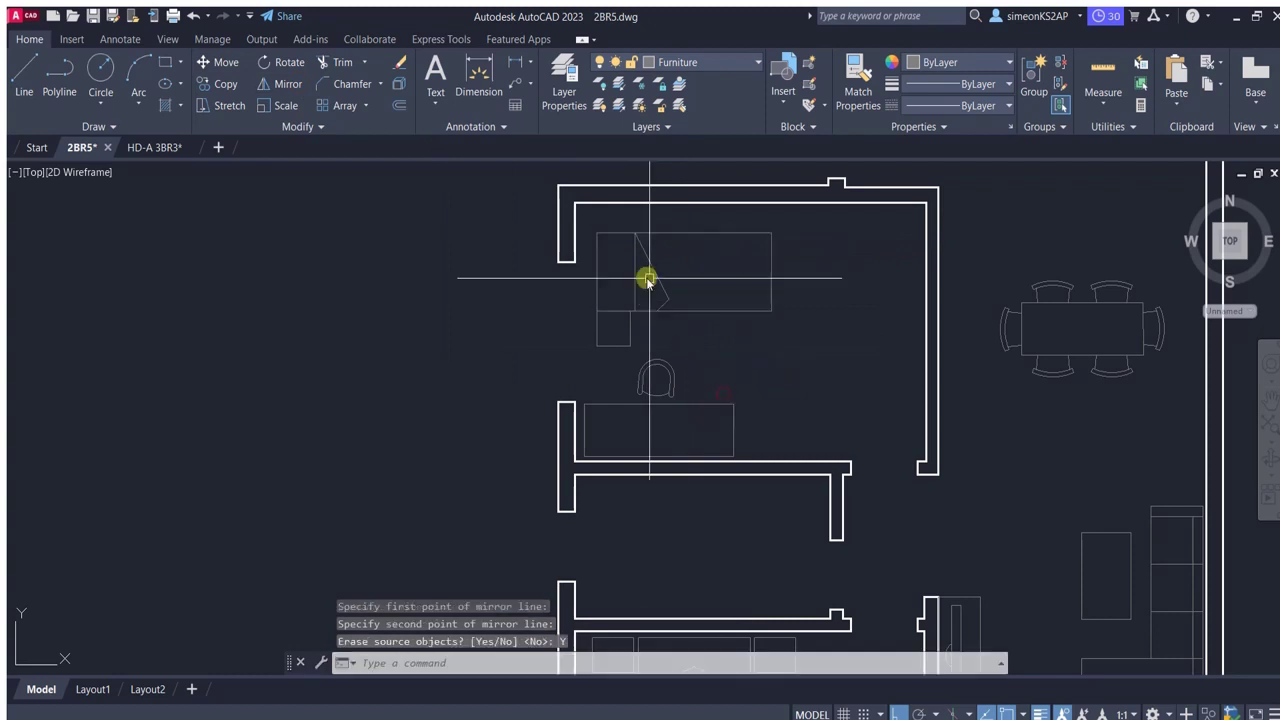
# Move the mirrored bed up against the upper bedroom's top wall.
pyautogui.click(655, 280)
pyautogui.moveTo(757, 294); pyautogui.dragTo(701, 379, button='middle')
pyautogui.click(220, 62)
pyautogui.click(786, 444)
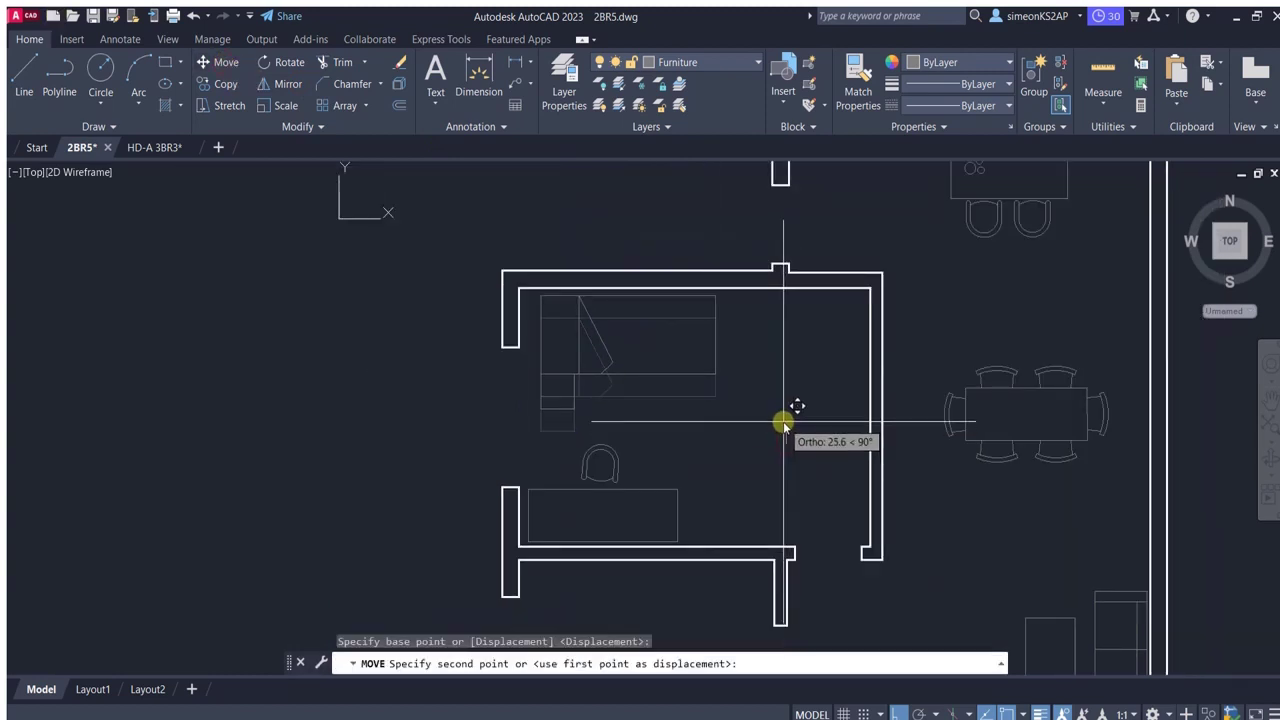
pyautogui.click(784, 420)
# Copy the lower bedroom's clothes rack to the upper bedroom's wall.
pyautogui.scroll(-3, 710, 370)
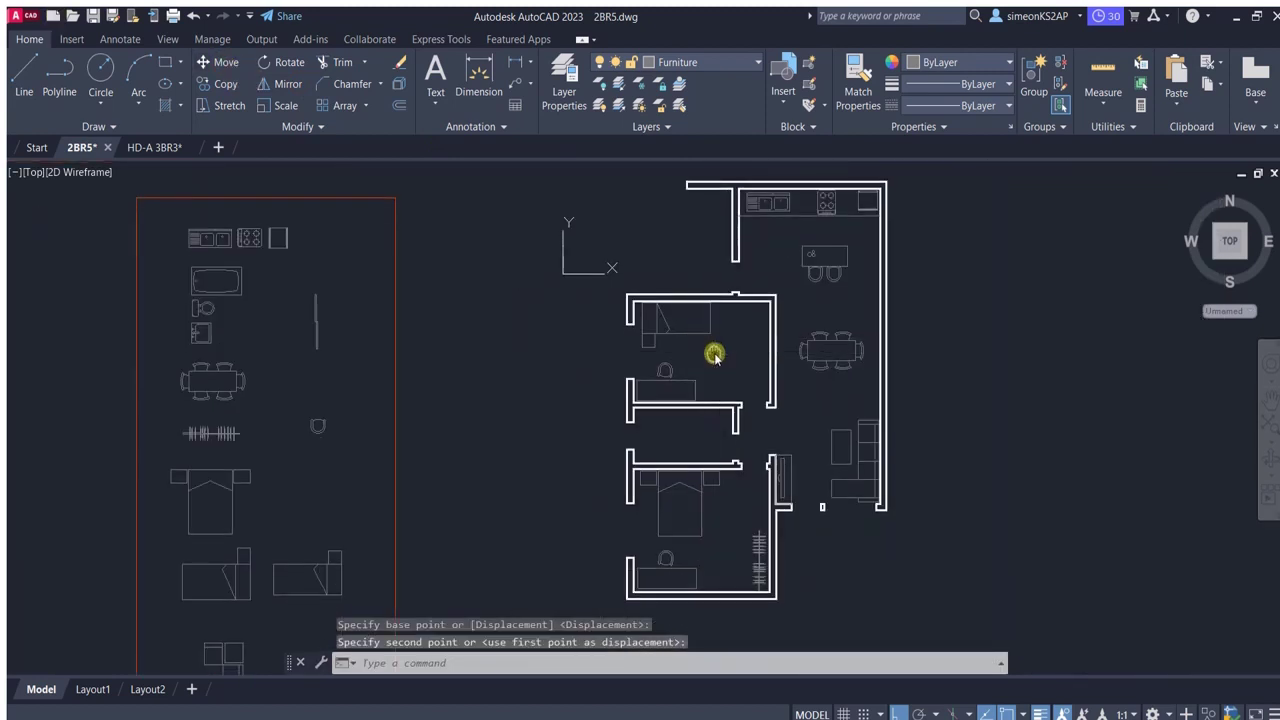
pyautogui.click(705, 530)
pyautogui.click(220, 84)
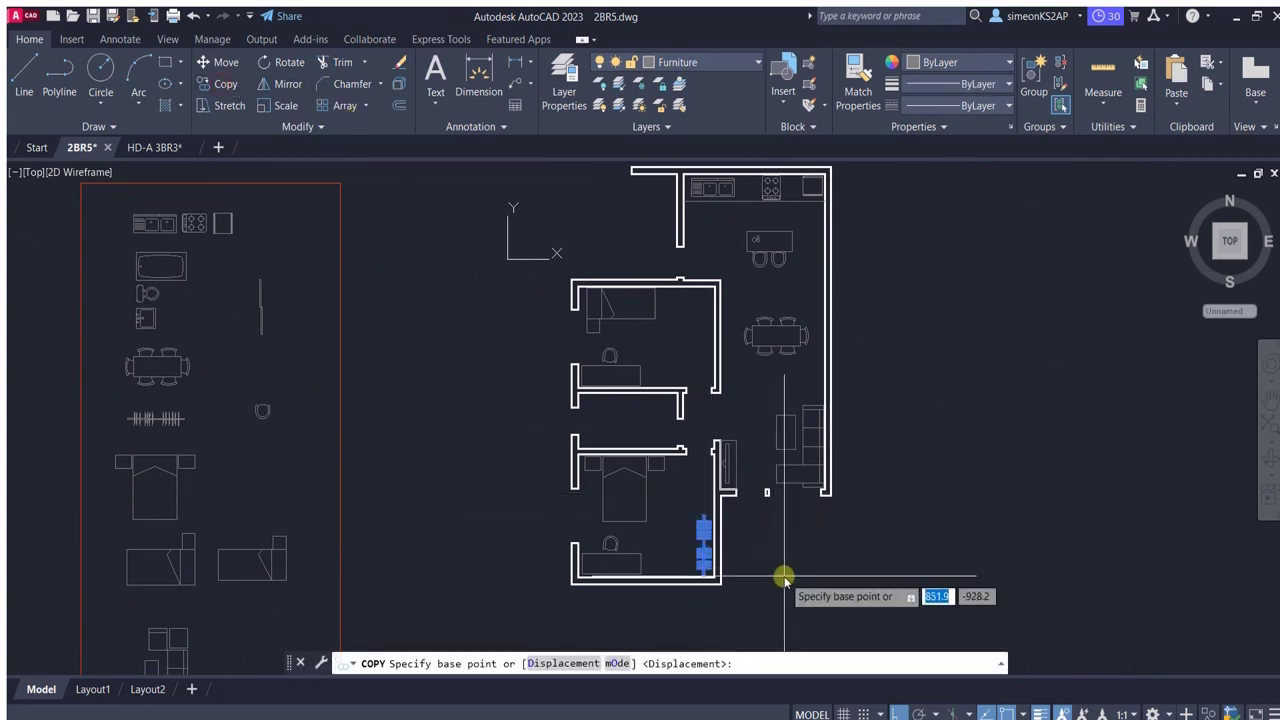
pyautogui.click(780, 571)
pyautogui.scroll(3, 779, 357)
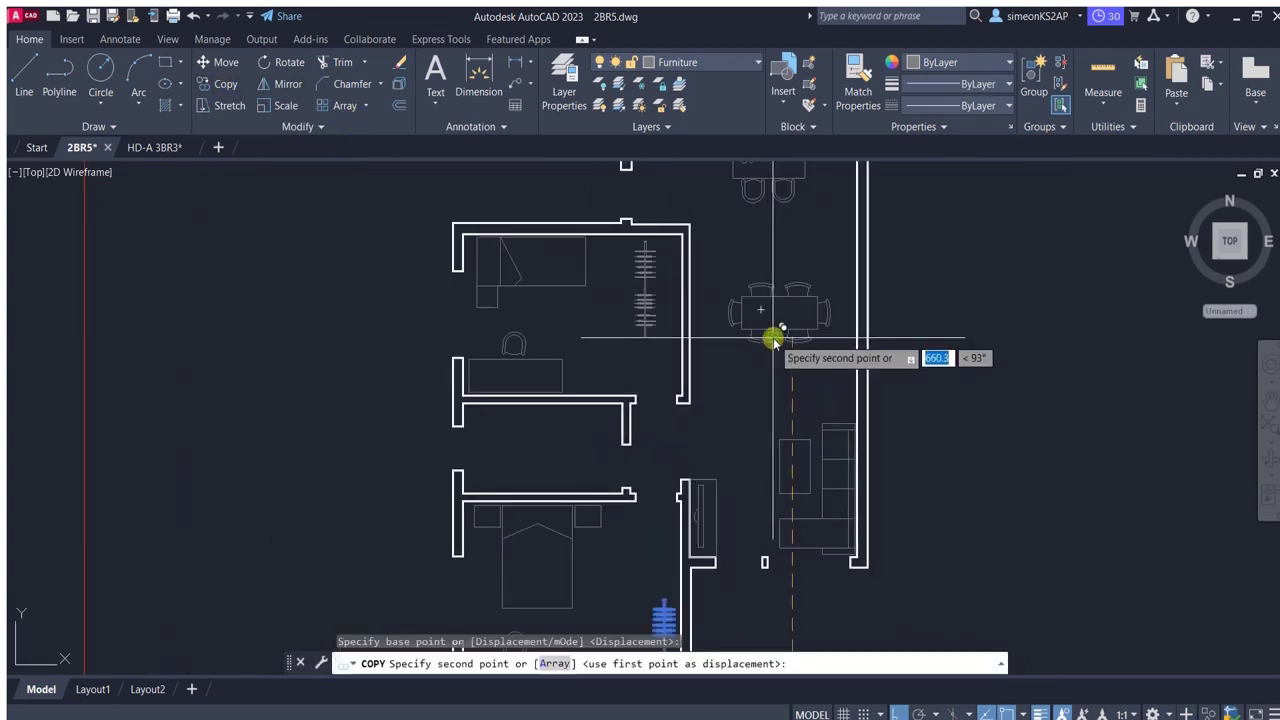
pyautogui.click(672, 385)
pyautogui.press('Escape')
# Start moving the copied rack, cancel the move, and zoom out over the plan.
pyautogui.moveTo(672, 385); pyautogui.dragTo(644, 425, button='middle')
pyautogui.click(609, 380)
pyautogui.press('m')
pyautogui.press('Return')
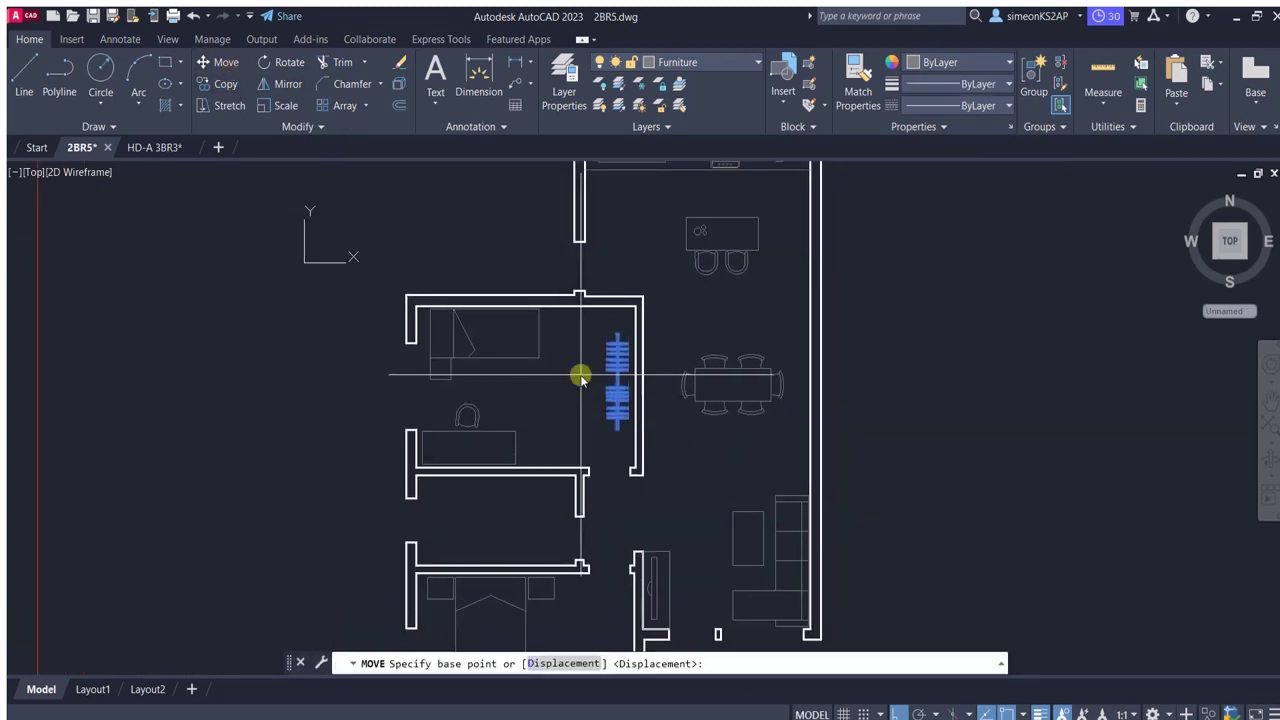
pyautogui.click(570, 410)
pyautogui.scroll(-2, 570, 375)
pyautogui.press('Escape')
pyautogui.press('Escape')
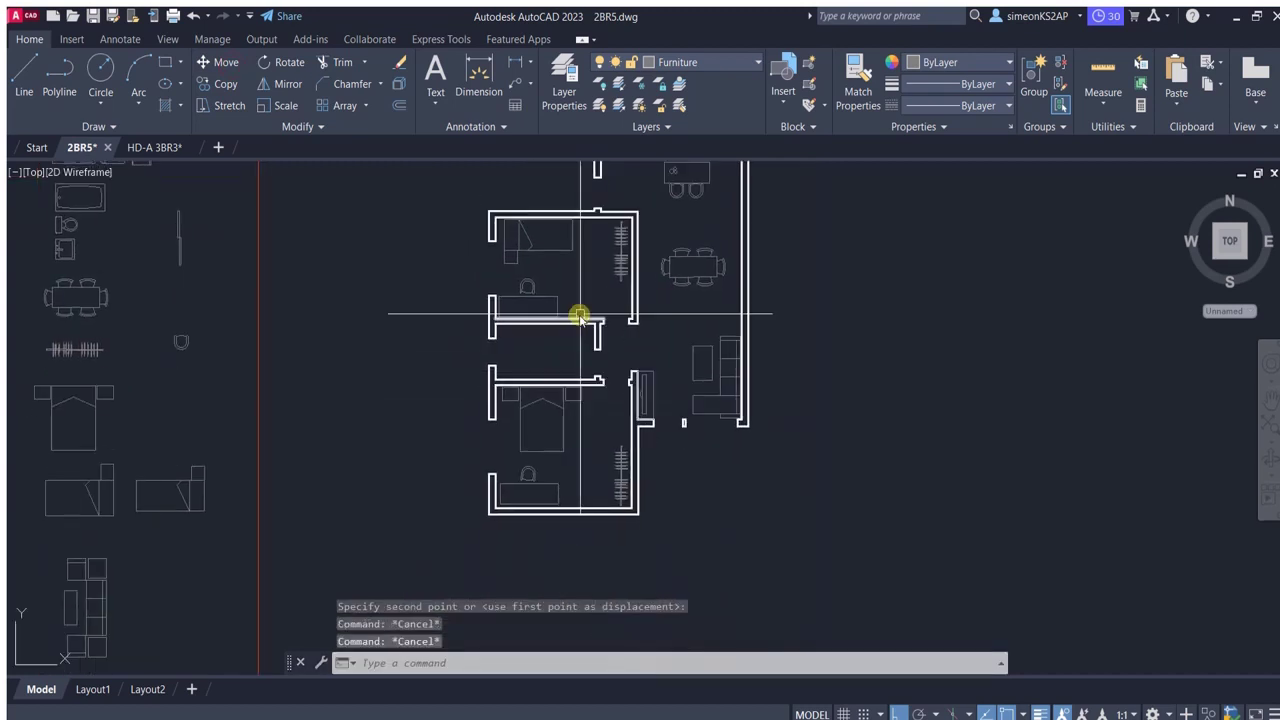
pyautogui.scroll(-2, 580, 320)
pyautogui.scroll(-1, 640, 370)
pyautogui.scroll(2, 686, 425)
pyautogui.scroll(-2, 606, 369)
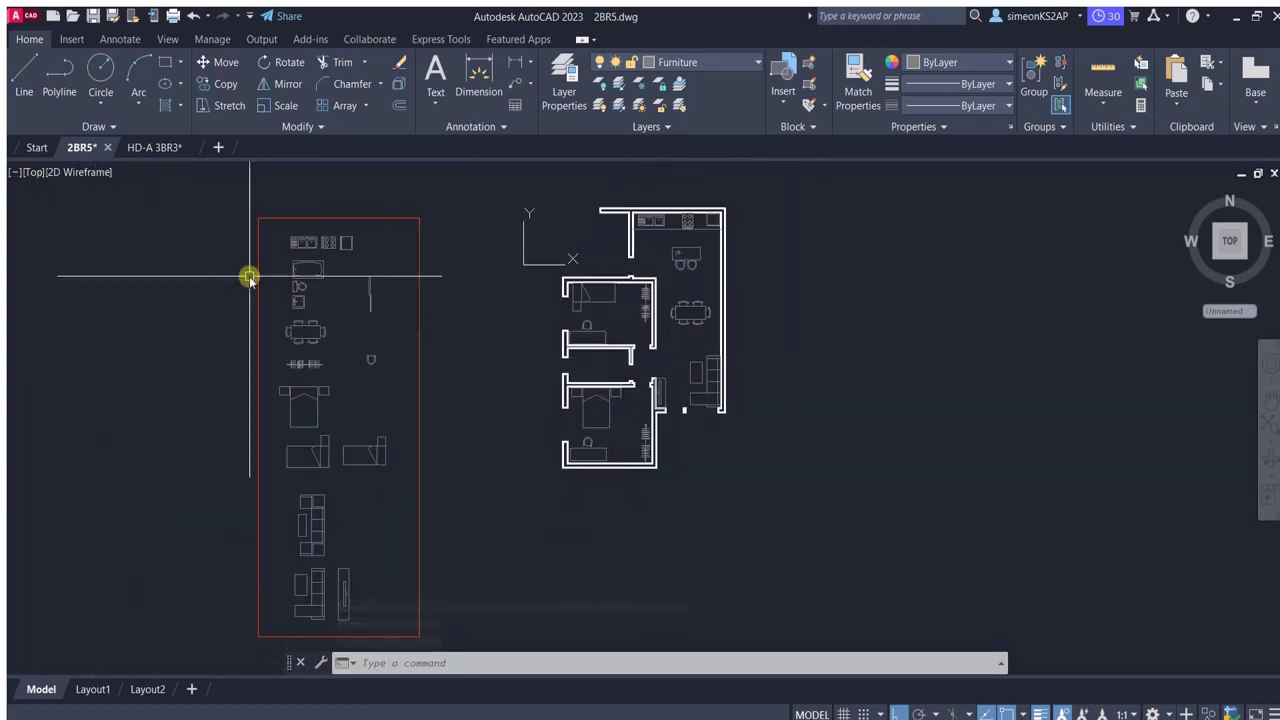
pyautogui.scroll(2, 321, 283)
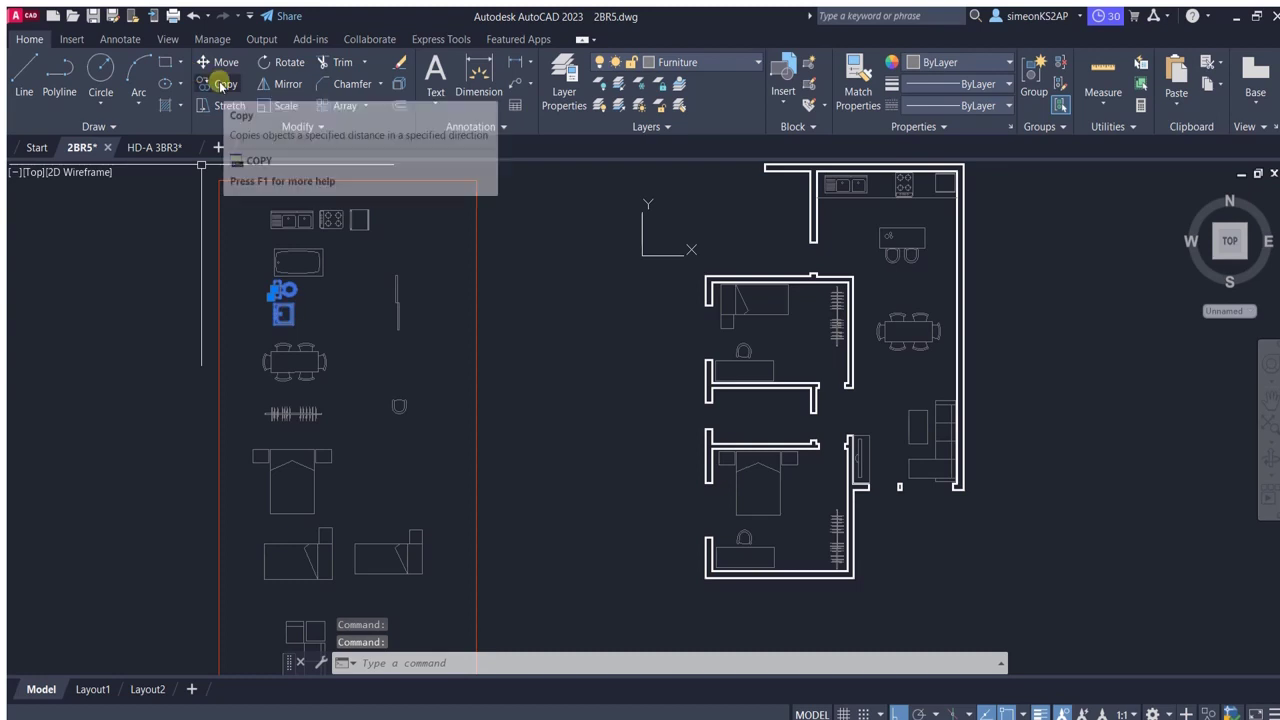
# Copy the toilet and sink blocks into the bathroom.
pyautogui.click(216, 83)
pyautogui.click(282, 296)
pyautogui.scroll(3, 674, 331)
pyautogui.moveTo(795, 560); pyautogui.dragTo(678, 578, button='middle')
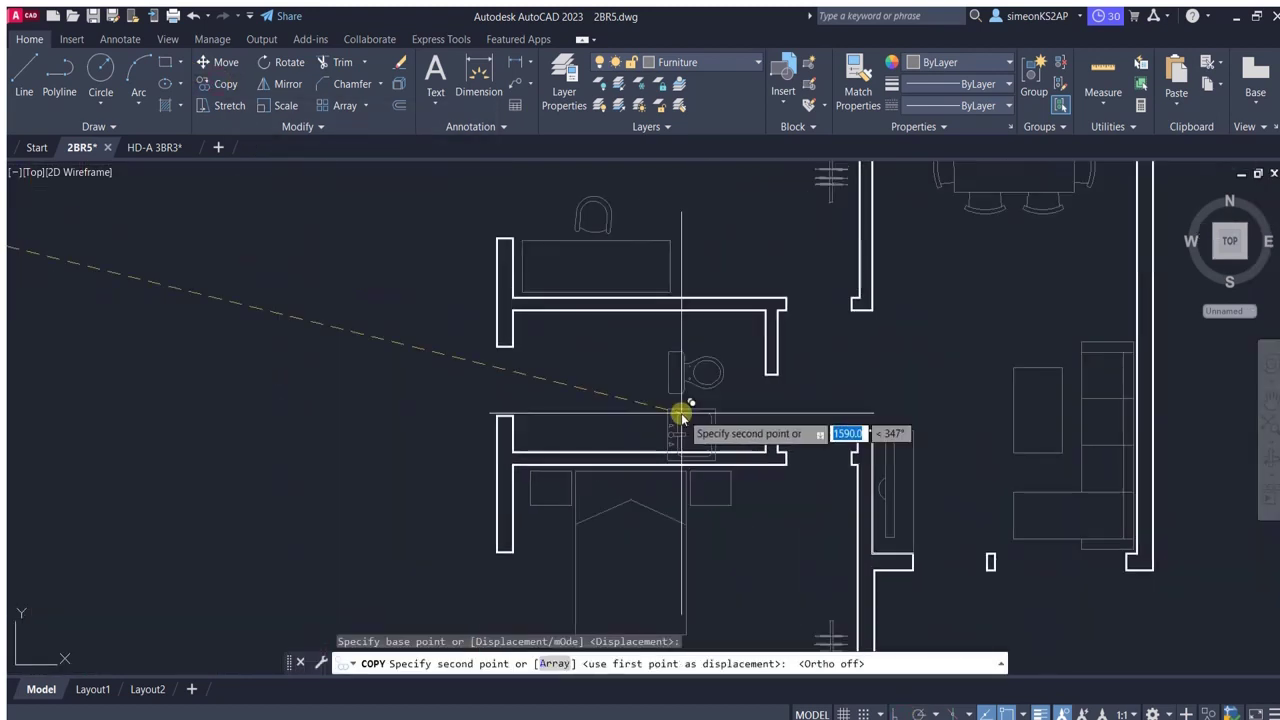
pyautogui.click(693, 381)
pyautogui.press('Escape')
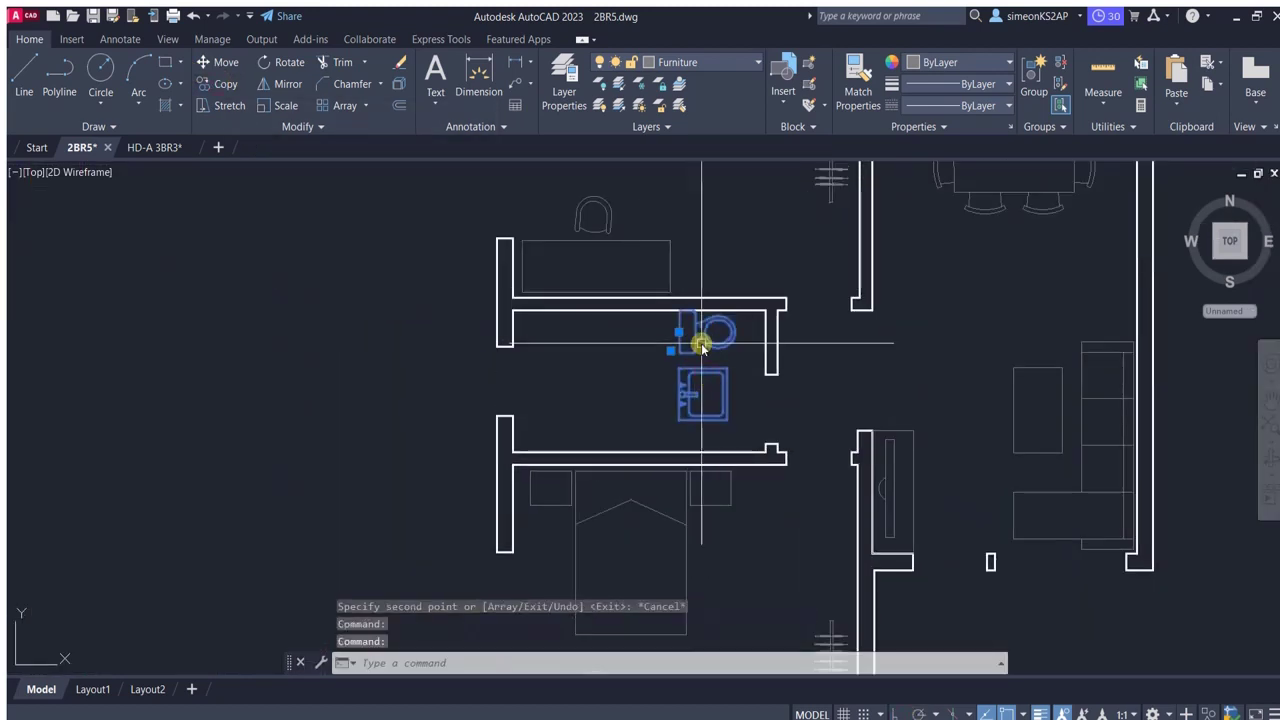
# Mirror the toilet and sink across a line, erasing the originals.
pyautogui.click(288, 84)
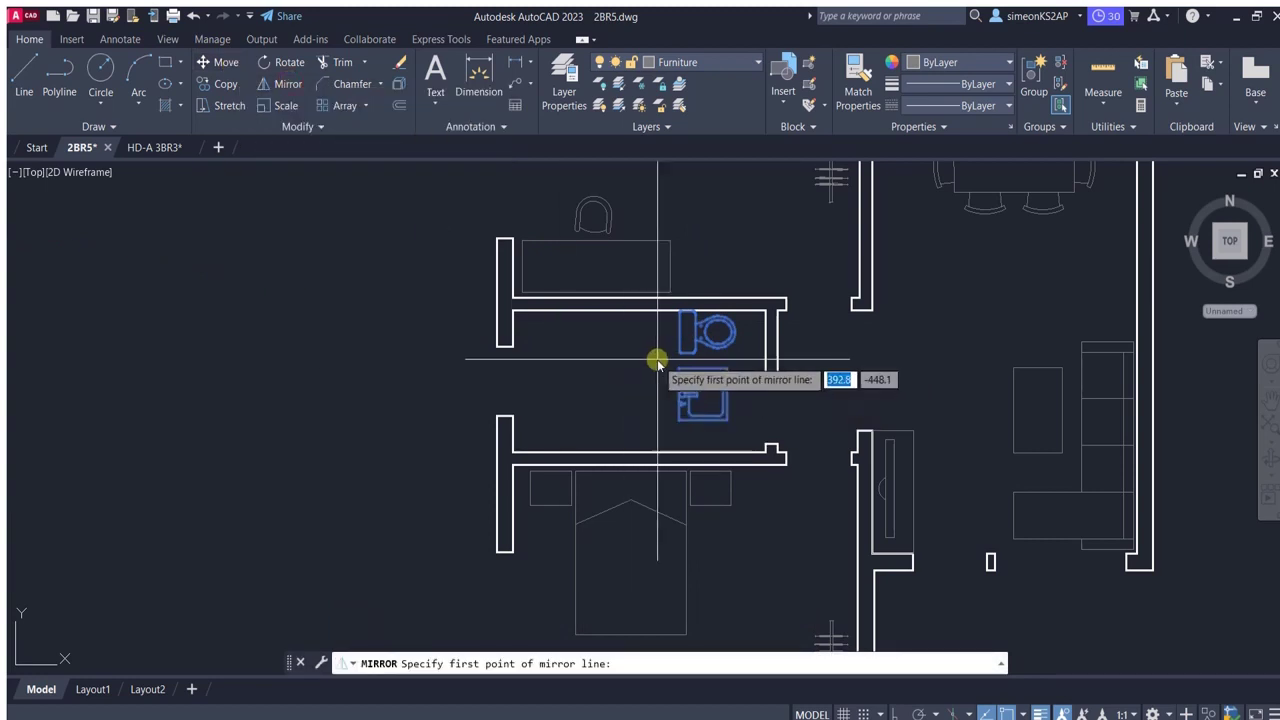
pyautogui.click(667, 361)
pyautogui.click(973, 398)
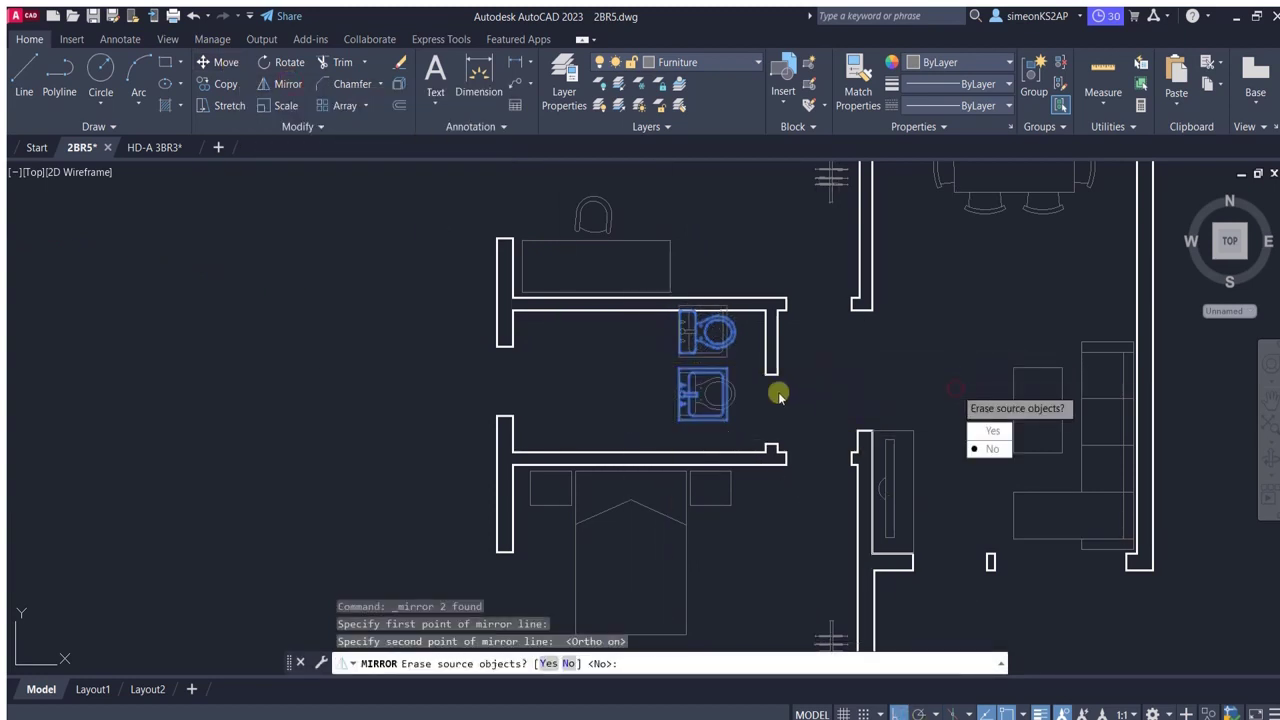
pyautogui.write('y')
pyautogui.press('Return')
# Select the toilet and rotate it to face the room.
pyautogui.click(752, 418)
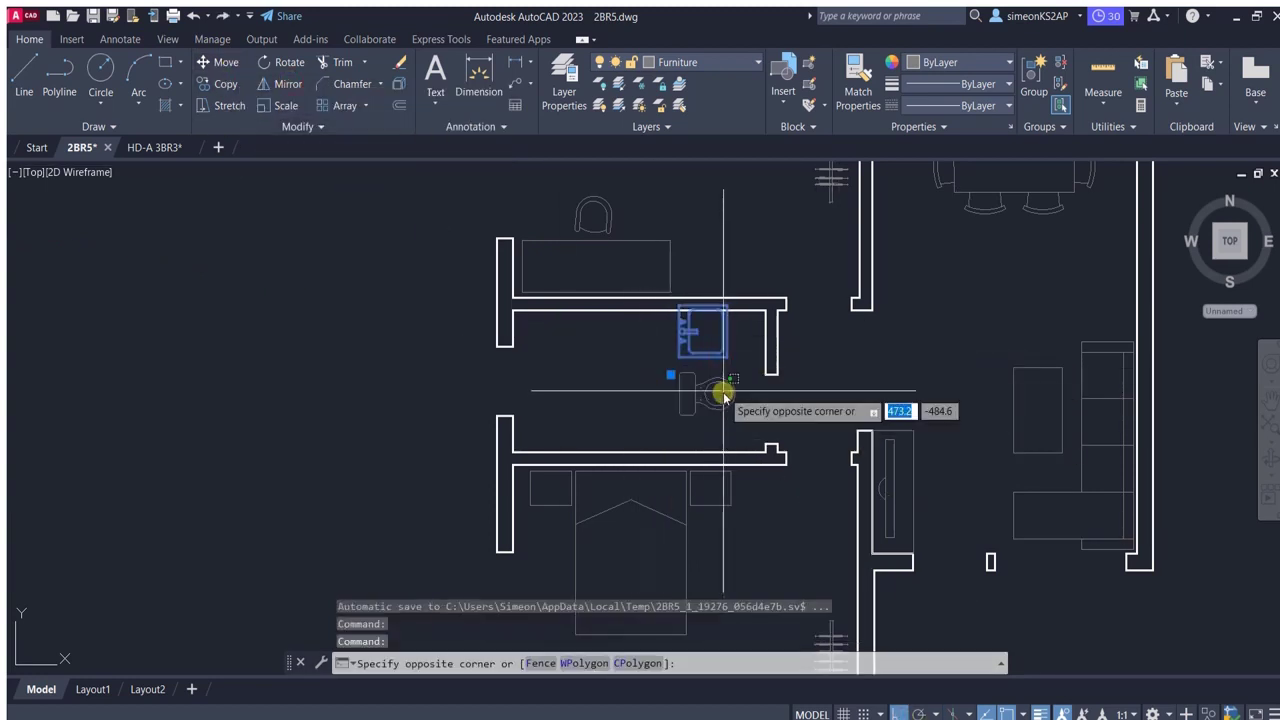
pyautogui.click(723, 377)
pyautogui.click(289, 62)
pyautogui.click(678, 356)
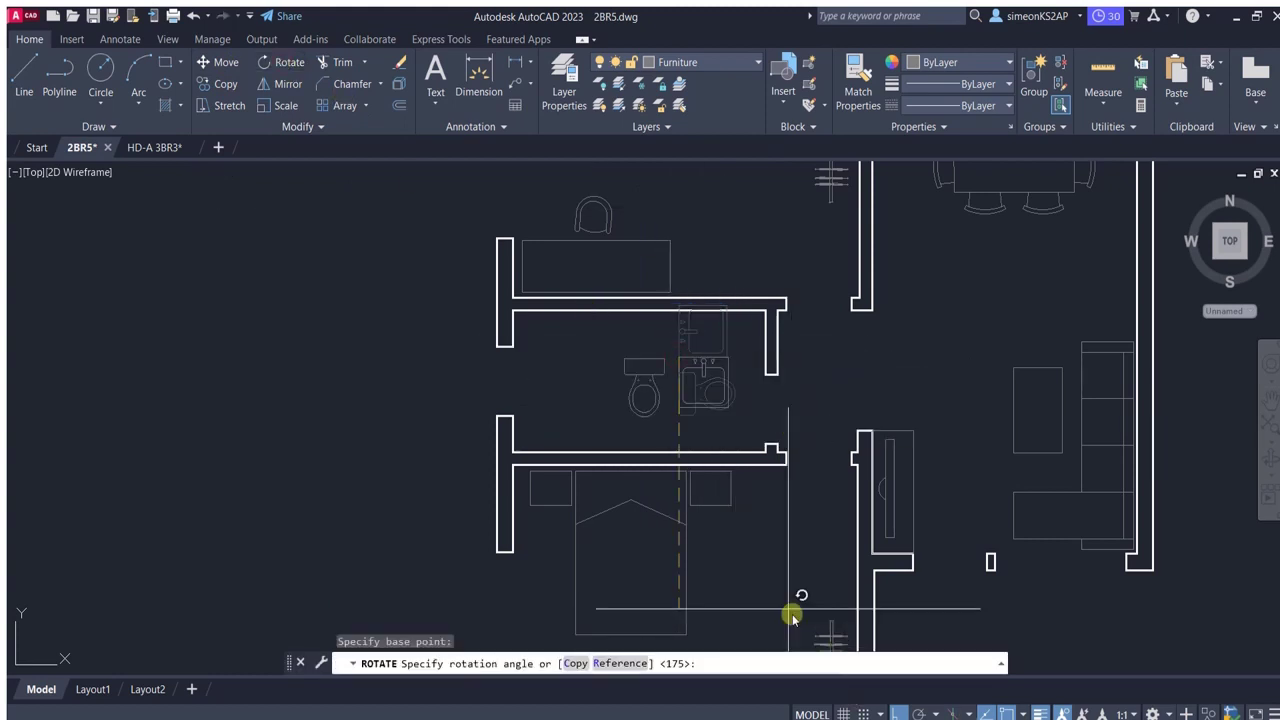
pyautogui.click(706, 437)
# Move the toilet and sink together against the bathroom wall.
pyautogui.click(220, 62)
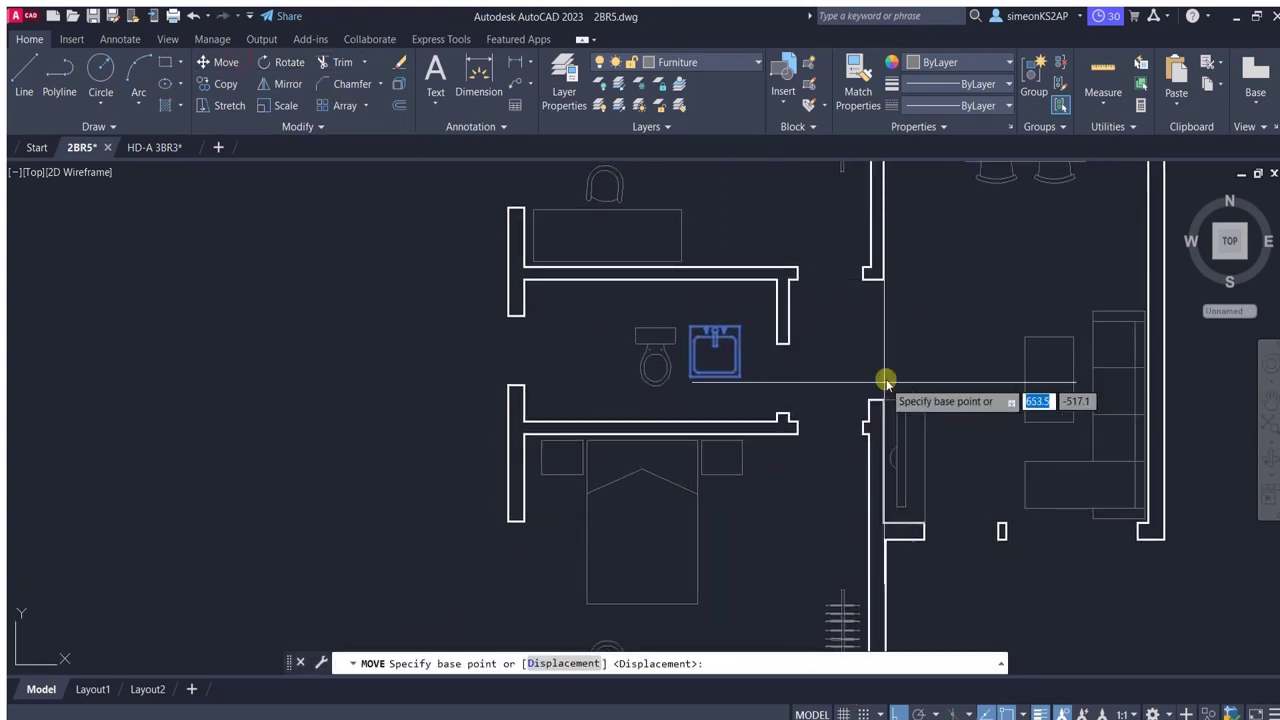
pyautogui.click(871, 351)
pyautogui.press('Escape')
pyautogui.click(651, 360)
pyautogui.moveTo(580, 343); pyautogui.dragTo(365, 338, button='middle')
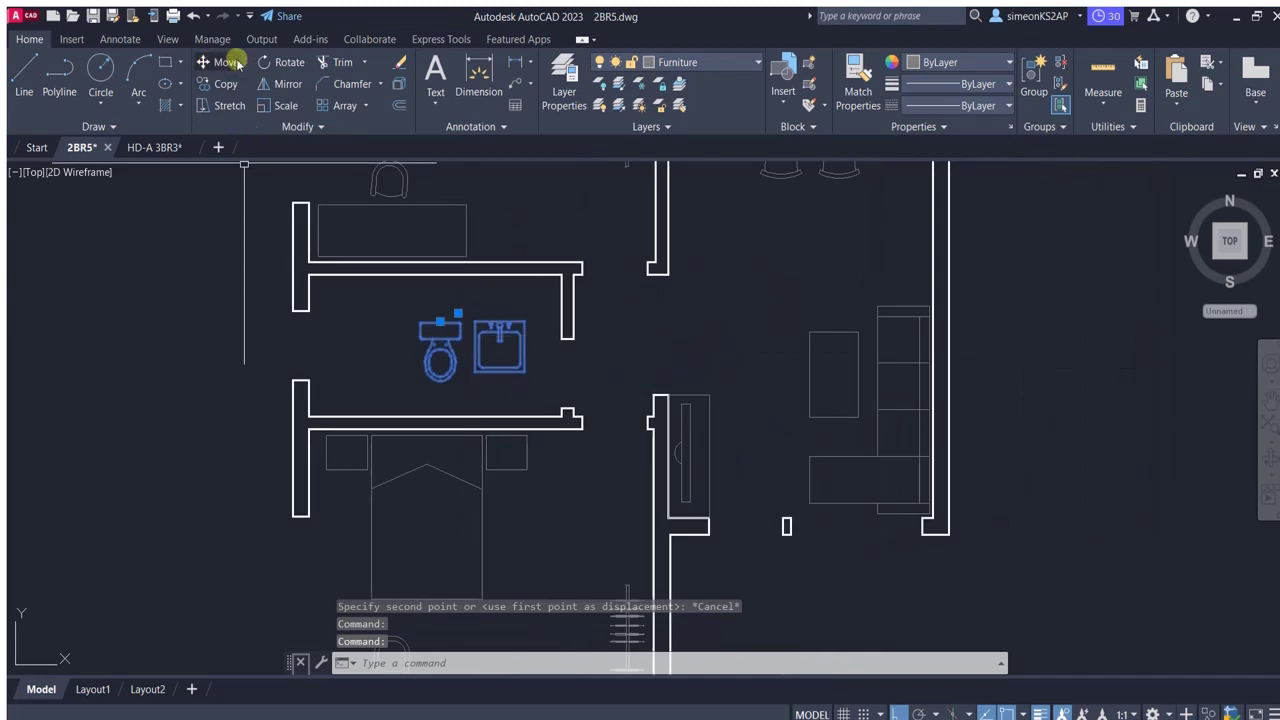
pyautogui.click(220, 62)
pyautogui.click(622, 373)
pyautogui.click(893, 713)
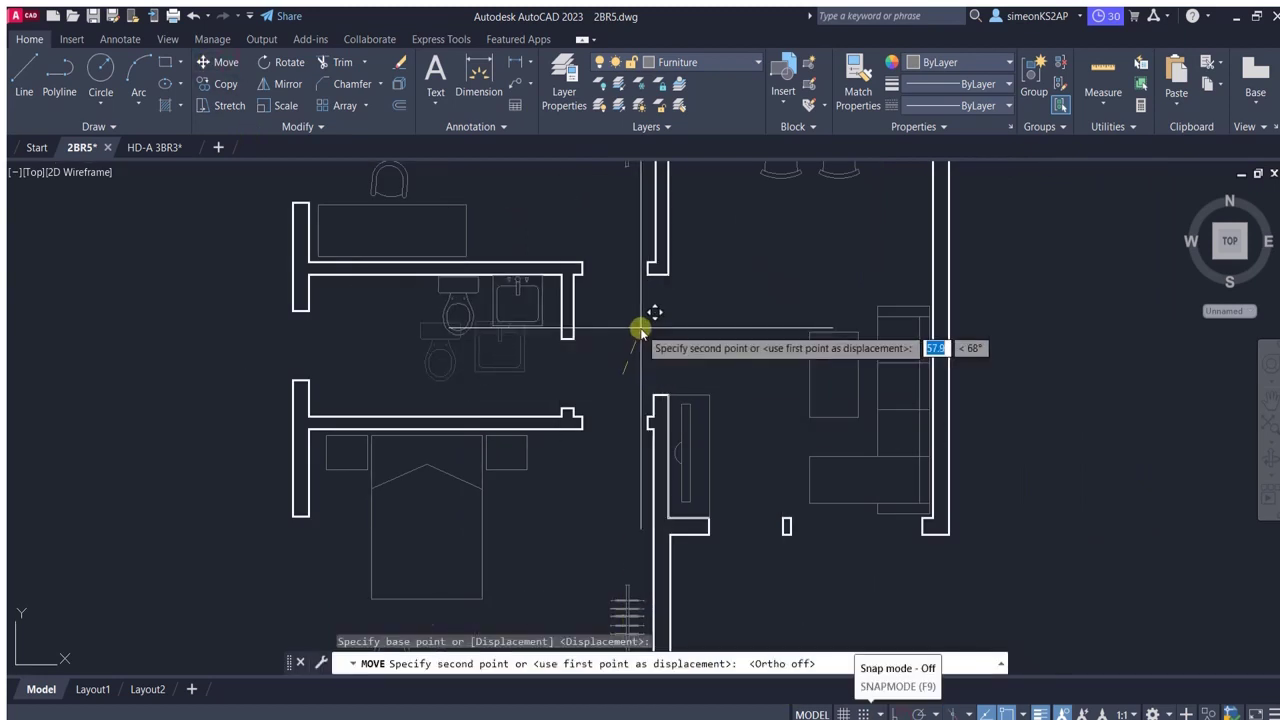
pyautogui.scroll(-3, 600, 340)
pyautogui.scroll(3, 609, 397)
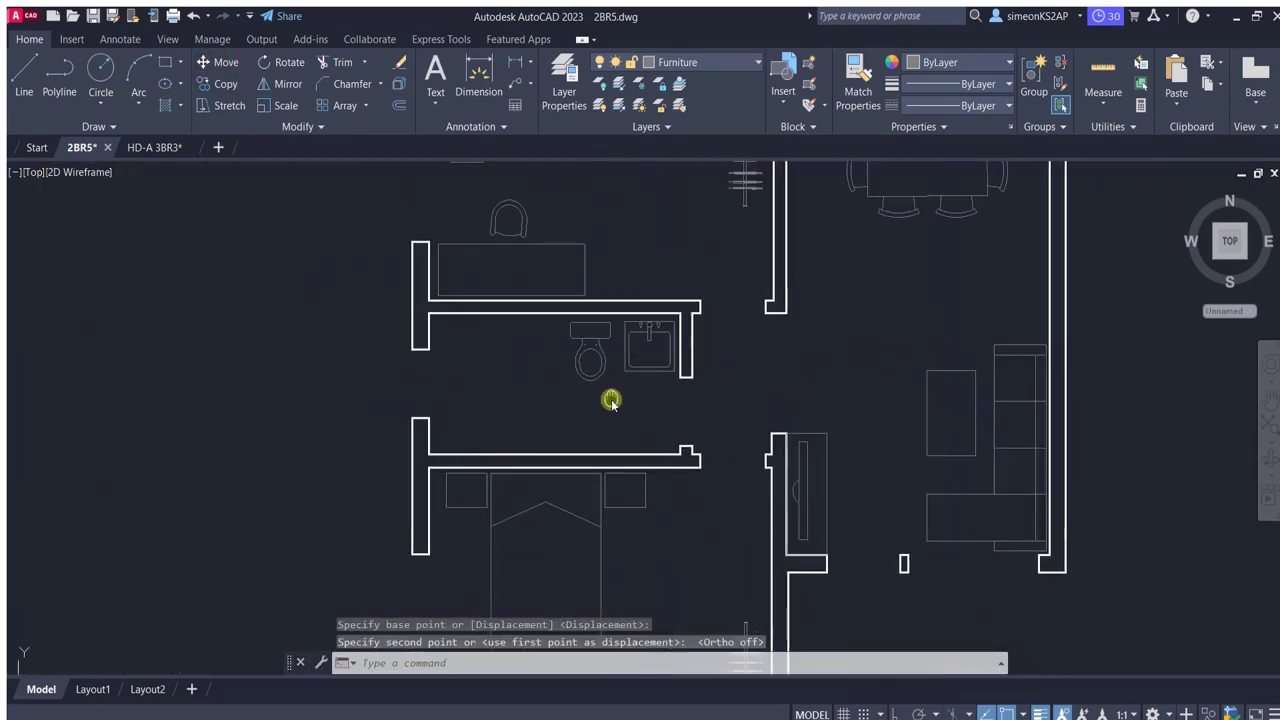
pyautogui.click(620, 397)
# Move the toilet with Ortho on so it sits level with the sink.
pyautogui.click(226, 62)
pyautogui.click(805, 366)
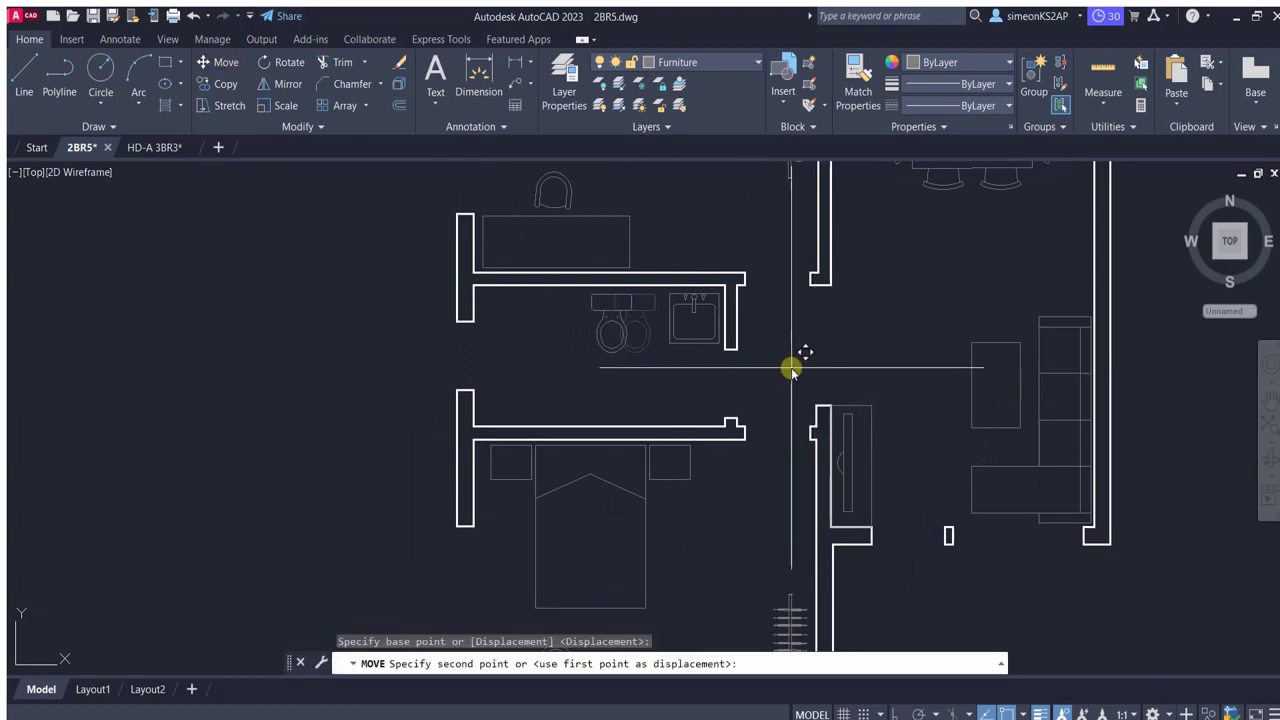
pyautogui.click(791, 366)
pyautogui.scroll(3, 620, 380)
pyautogui.click(697, 478)
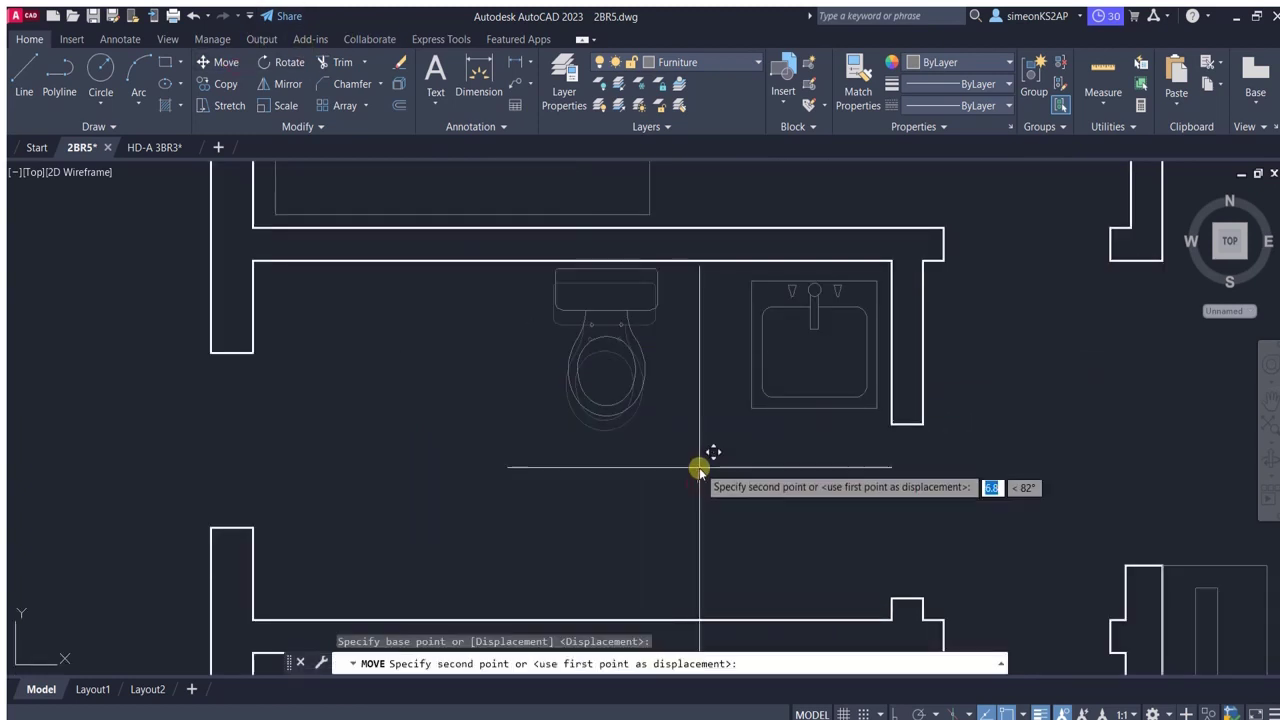
pyautogui.press('F8')
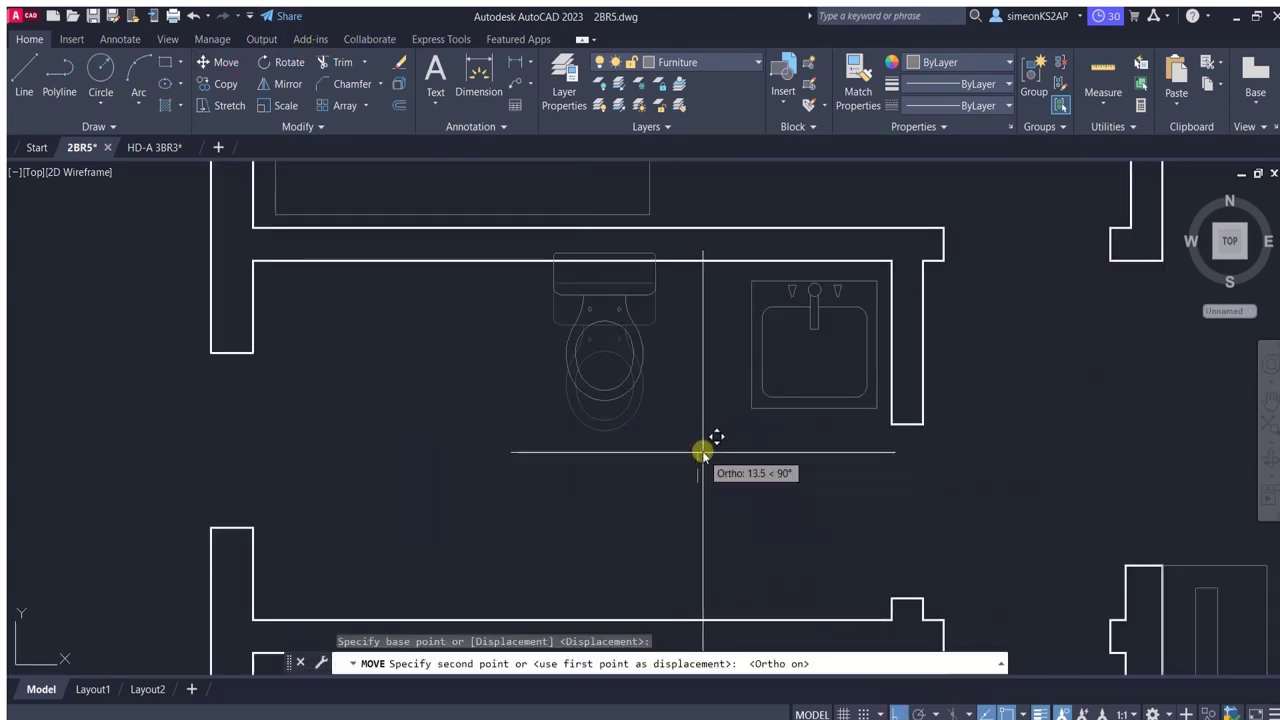
pyautogui.click(703, 460)
pyautogui.scroll(-2, 694, 449)
pyautogui.scroll(2, 640, 429)
pyautogui.scroll(2, 689, 366)
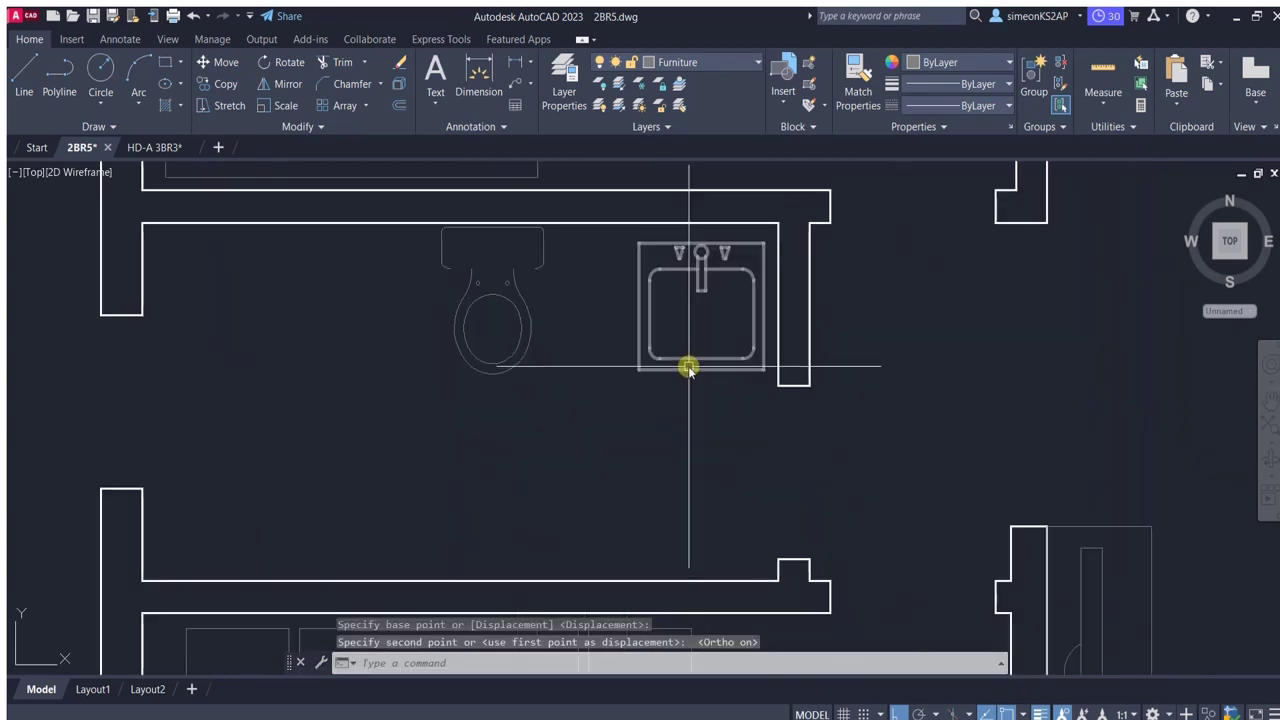
# Nudge the washbasin into its final position beside the toilet.
pyautogui.click(690, 368)
pyautogui.click(241, 65)
pyautogui.click(700, 448)
pyautogui.click(683, 437)
pyautogui.moveTo(683, 437); pyautogui.dragTo(659, 451, button='middle')
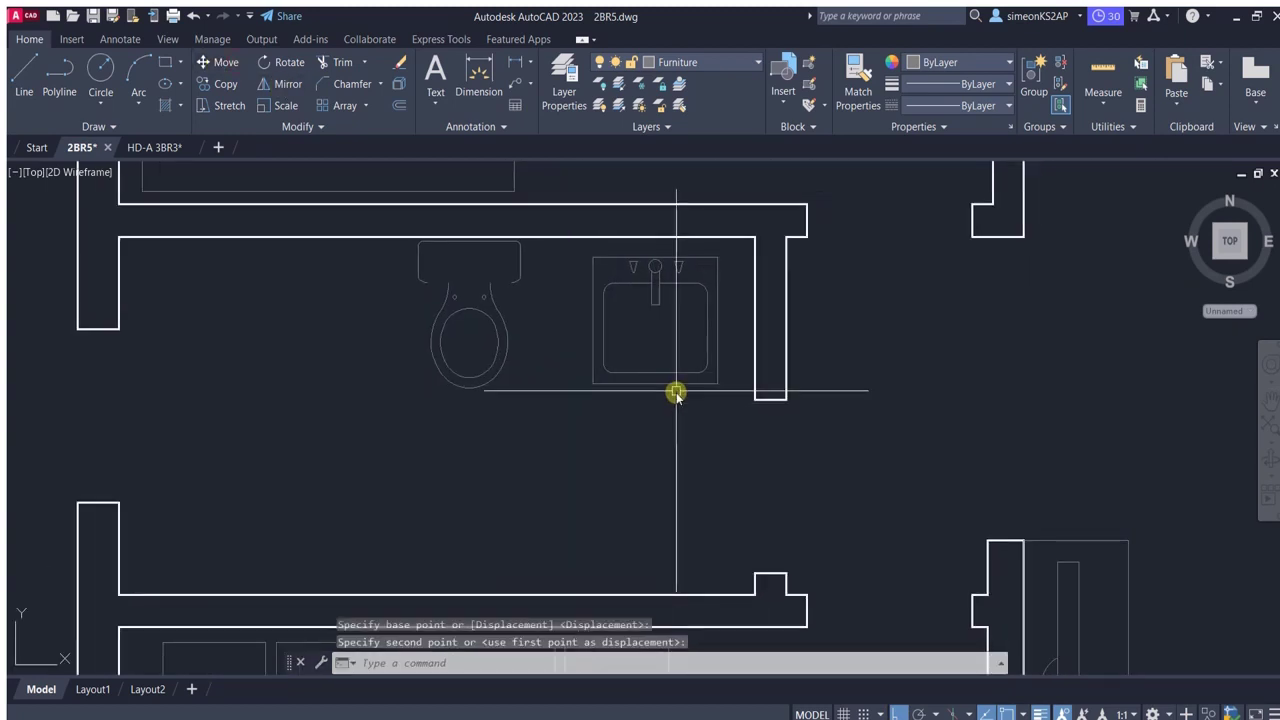
pyautogui.click(218, 62)
pyautogui.press('Escape')
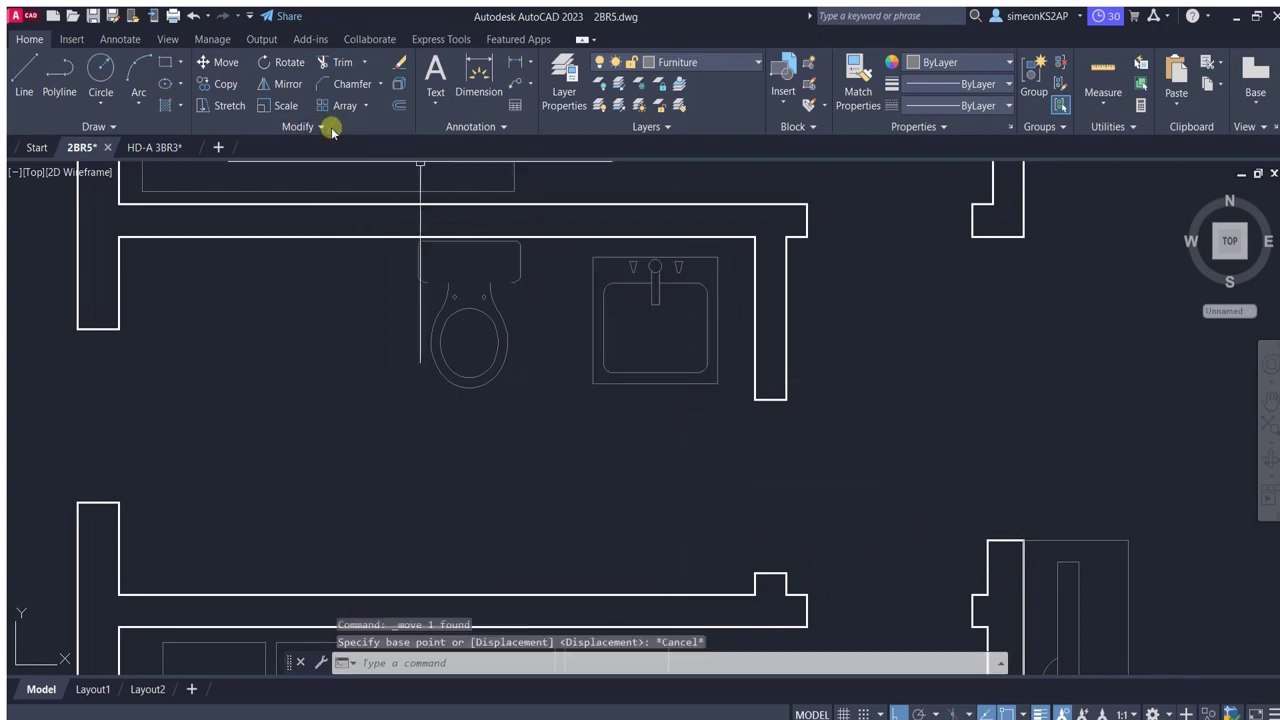
pyautogui.click(236, 65)
pyautogui.click(737, 514)
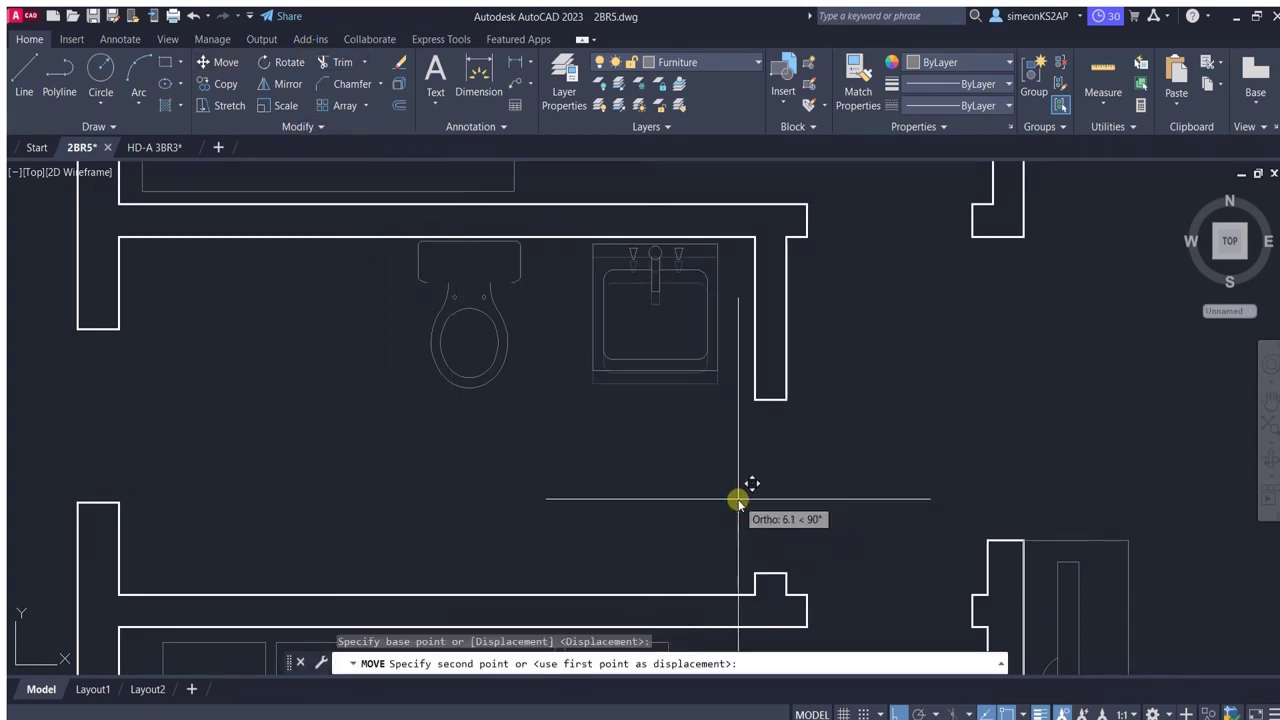
pyautogui.click(737, 496)
pyautogui.scroll(-2, 714, 489)
# Draw the bathroom partition polyline from the top wall down to the side wall.
pyautogui.click(59, 75)
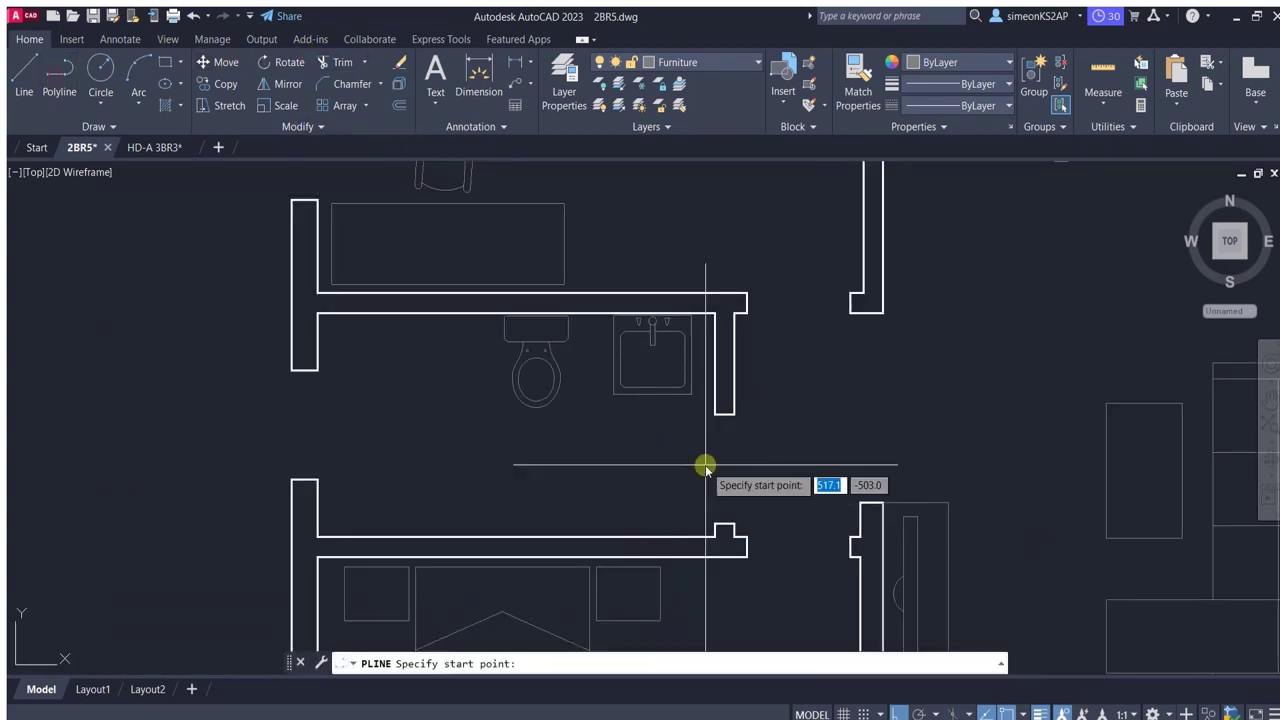
pyautogui.scroll(2, 500, 338)
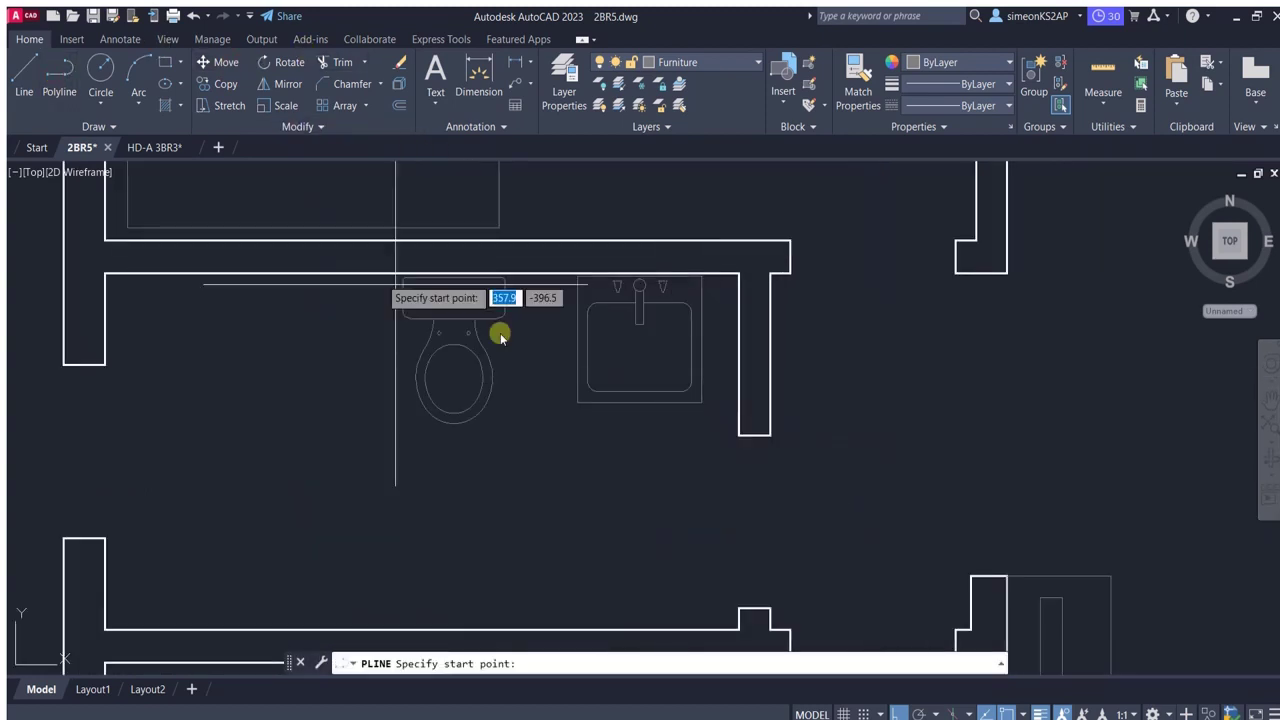
pyautogui.click(537, 258)
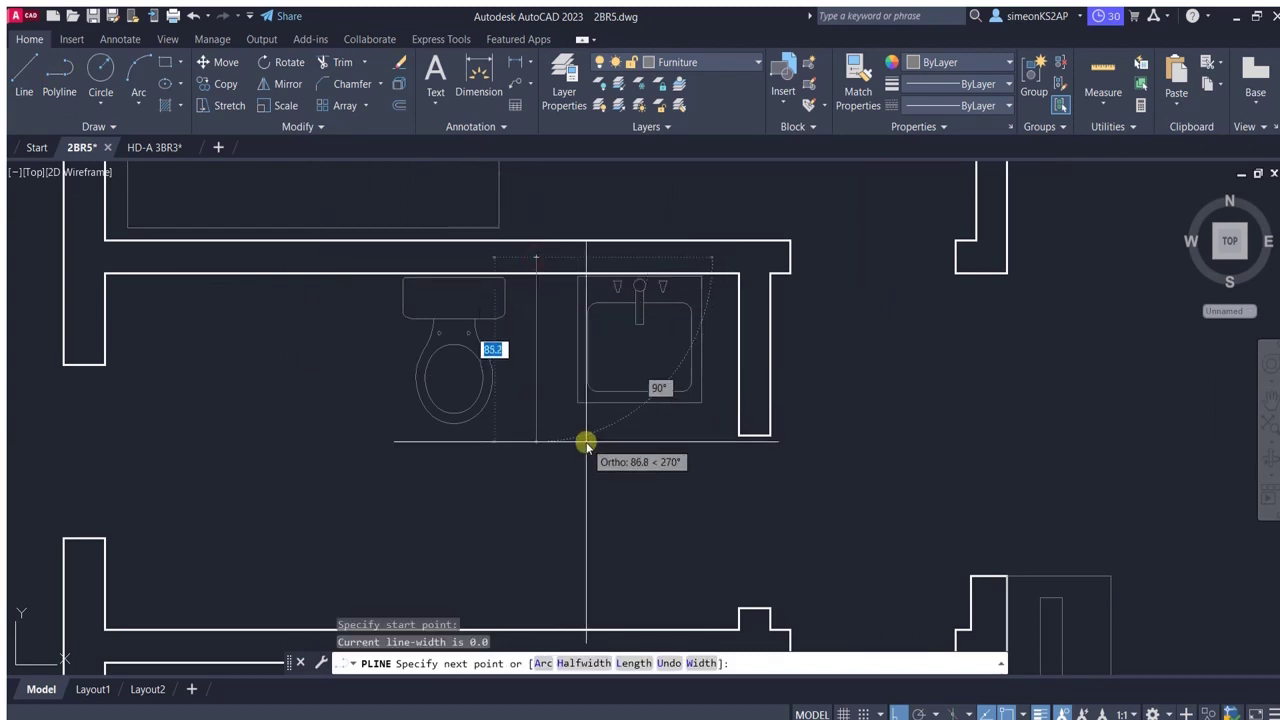
pyautogui.click(541, 432)
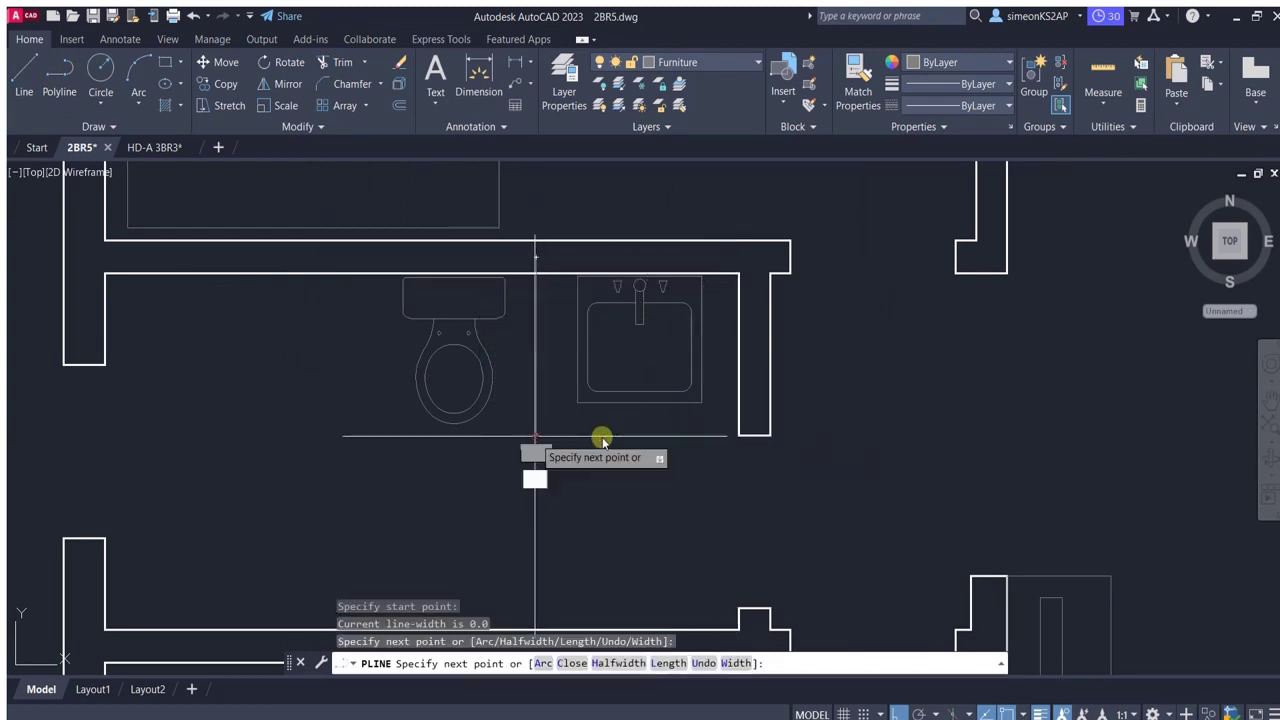
pyautogui.click(739, 436)
pyautogui.press('Return')
pyautogui.click(342, 62)
pyautogui.scroll(-2, 645, 373)
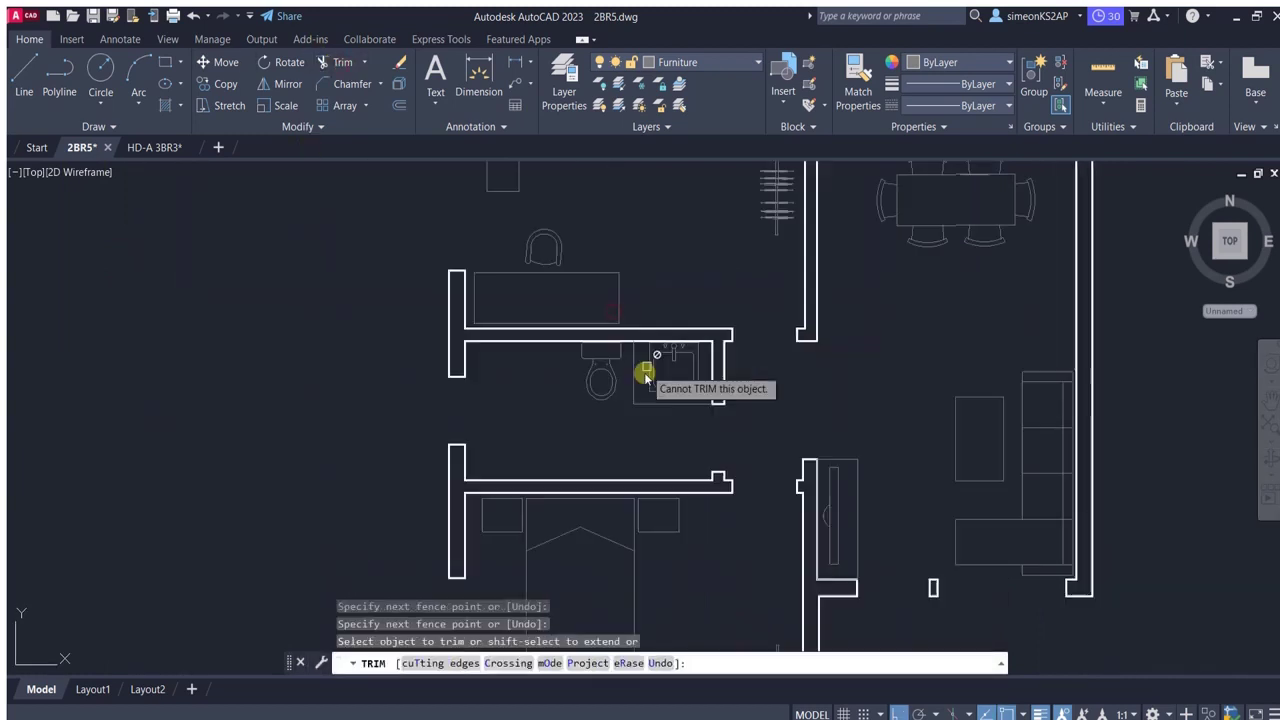
pyautogui.press('Escape')
pyautogui.scroll(3, 608, 343)
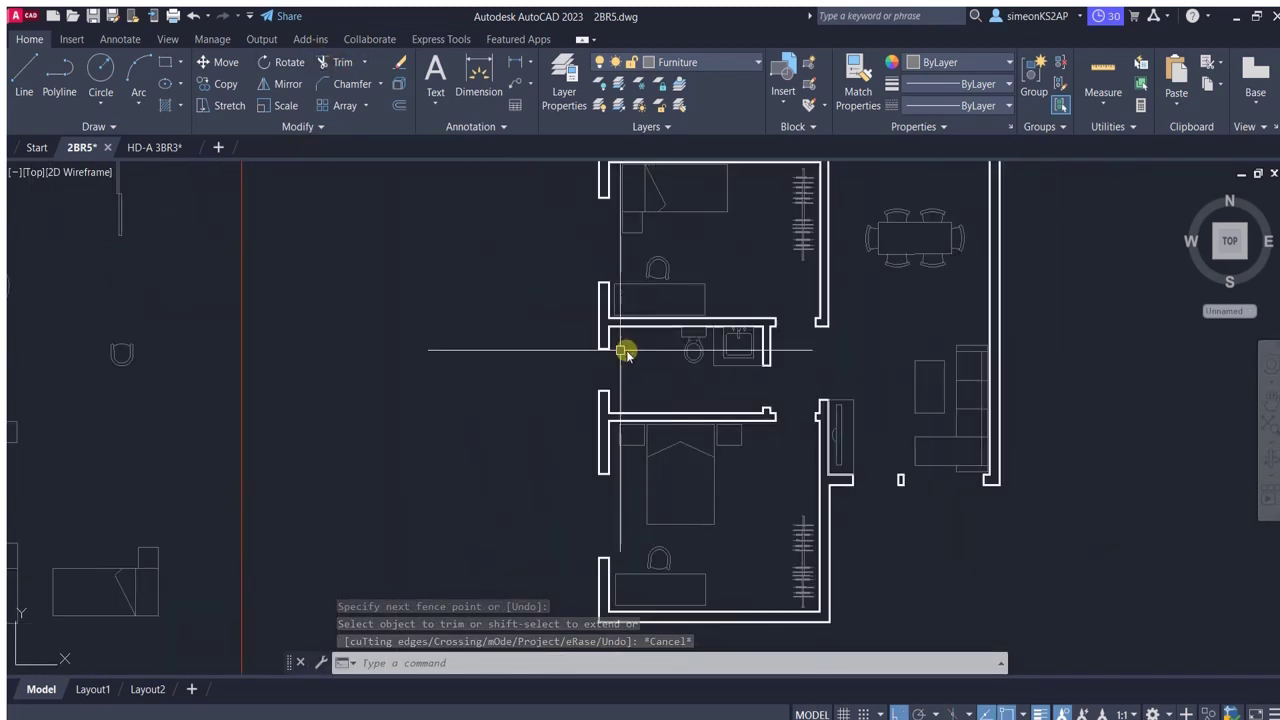
pyautogui.moveTo(622, 352); pyautogui.dragTo(555, 367, button='middle')
# Start a polyline at distance 0 along the wall, then cancel it and a trim.
pyautogui.click(59, 75)
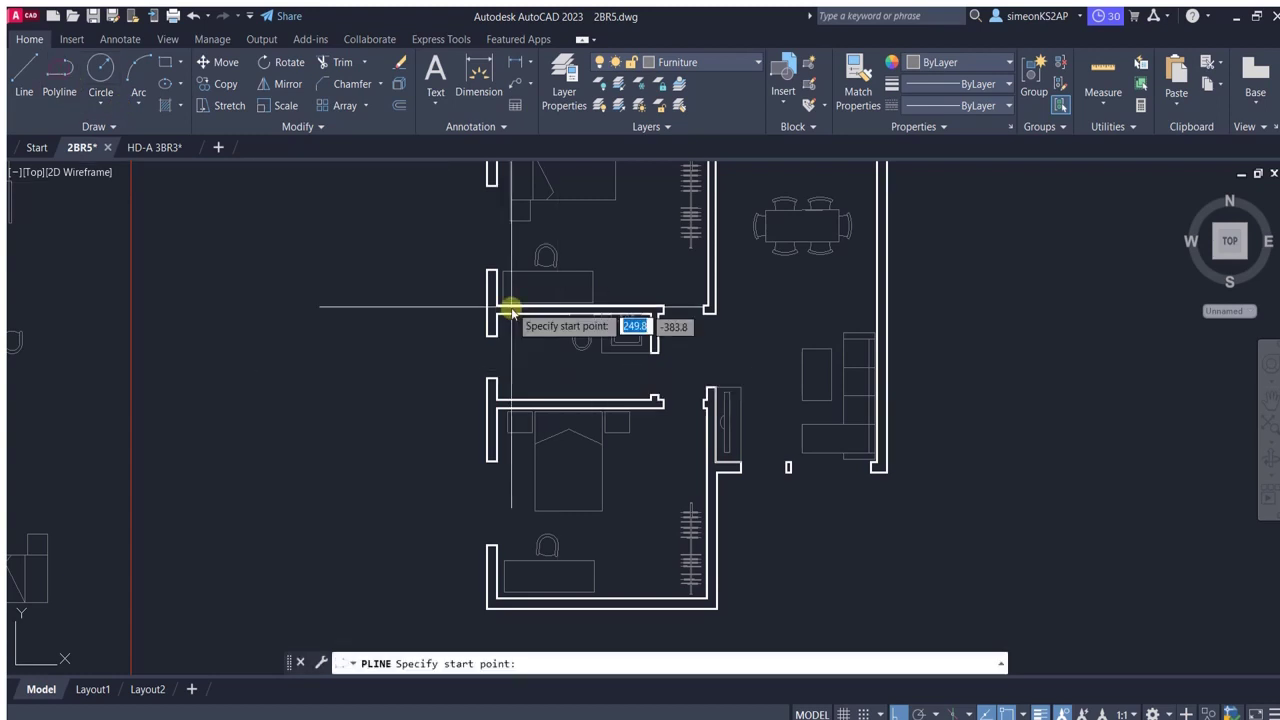
pyautogui.scroll(2, 512, 303)
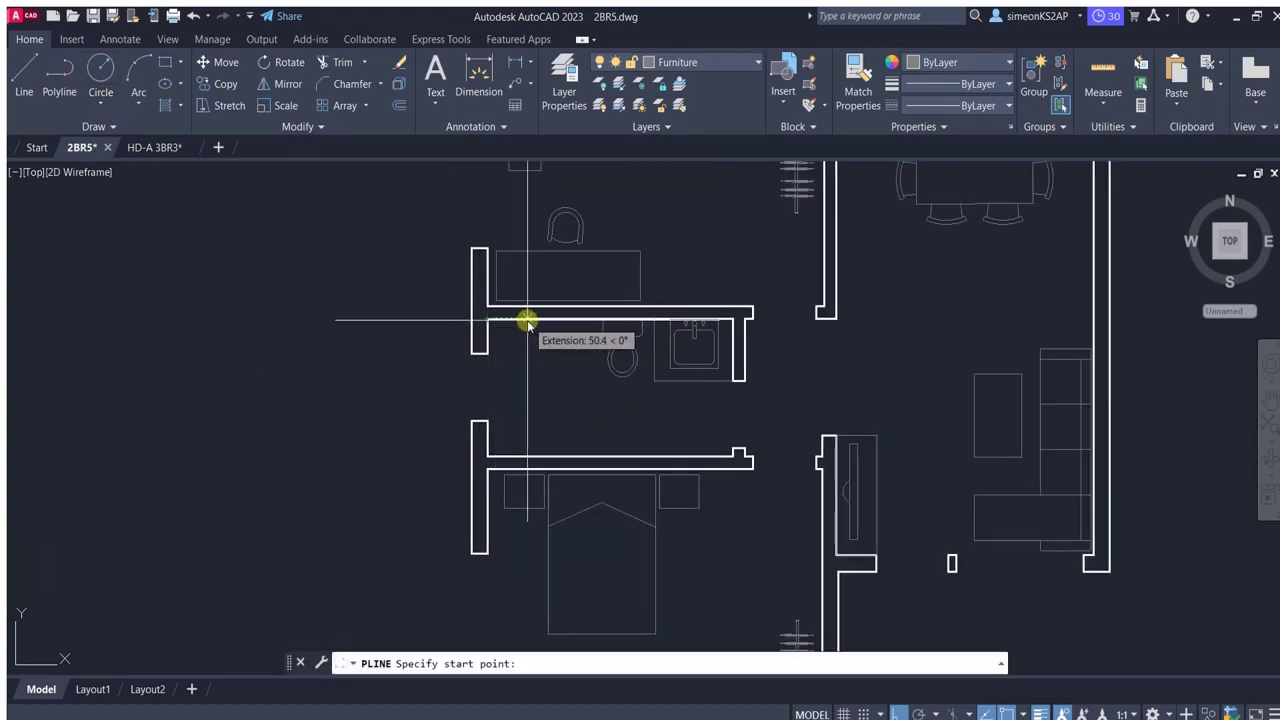
pyautogui.write('10')
pyautogui.press('Return')
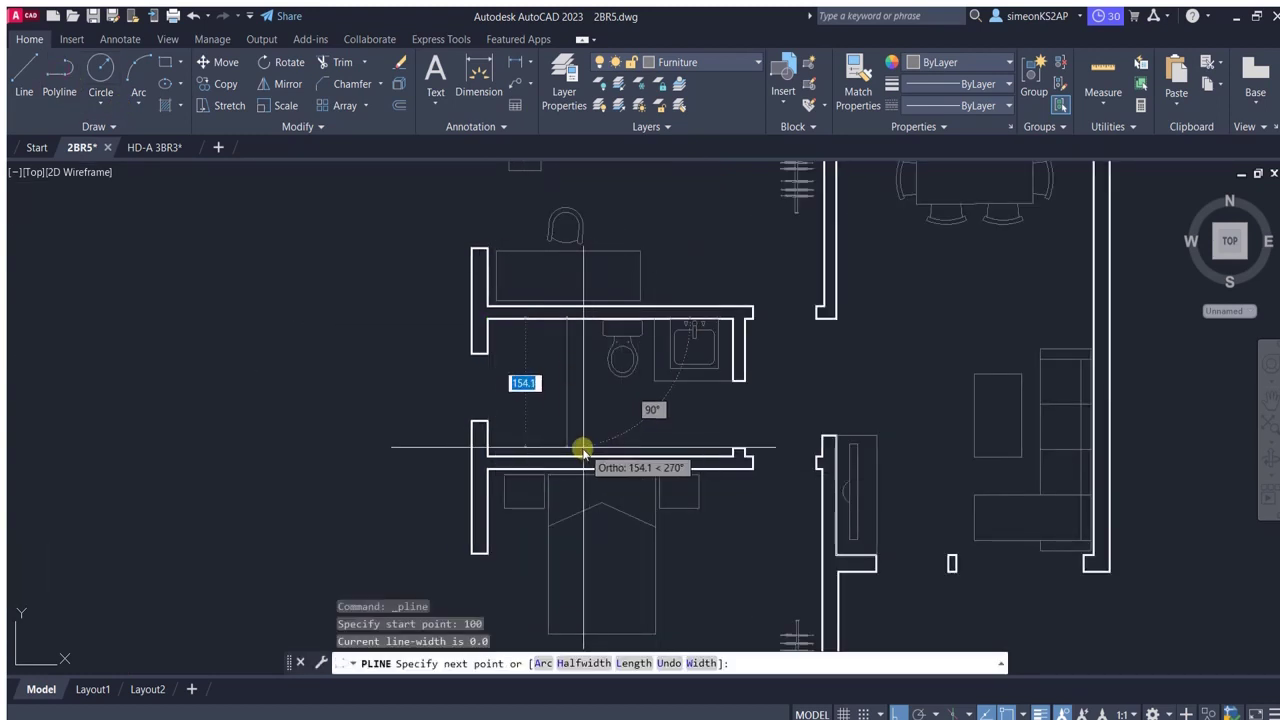
pyautogui.scroll(1, 583, 452)
pyautogui.scroll(2, 606, 400)
pyautogui.press('Escape')
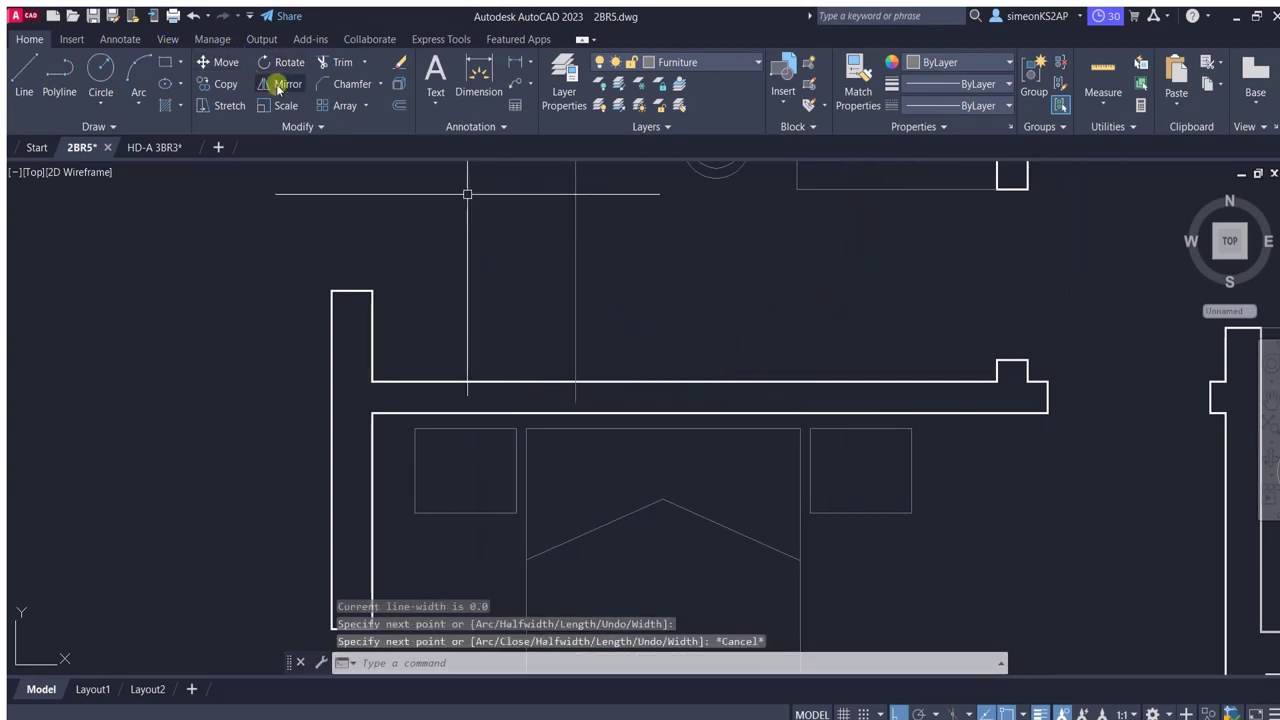
pyautogui.click(335, 62)
pyautogui.scroll(-2, 590, 380)
pyautogui.press('Escape')
# Offset the vertical partition line by 2 to give it thickness.
pyautogui.click(398, 105)
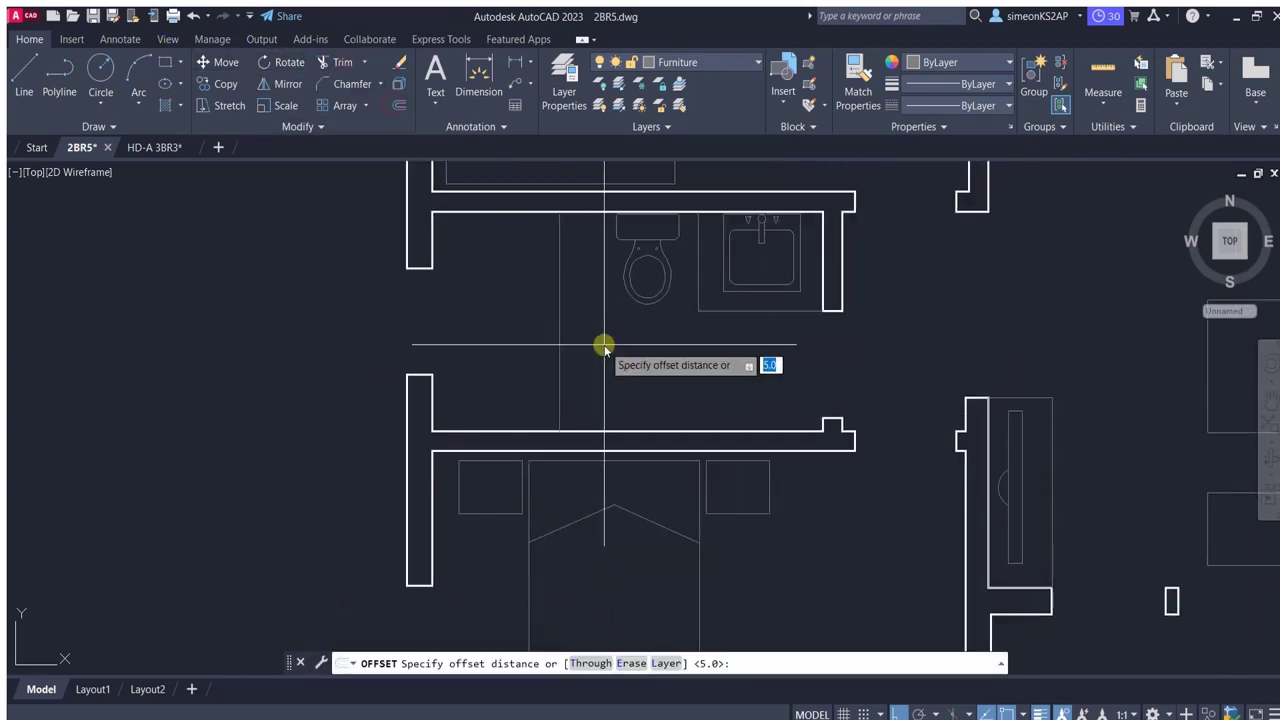
pyautogui.write('2')
pyautogui.press('Return')
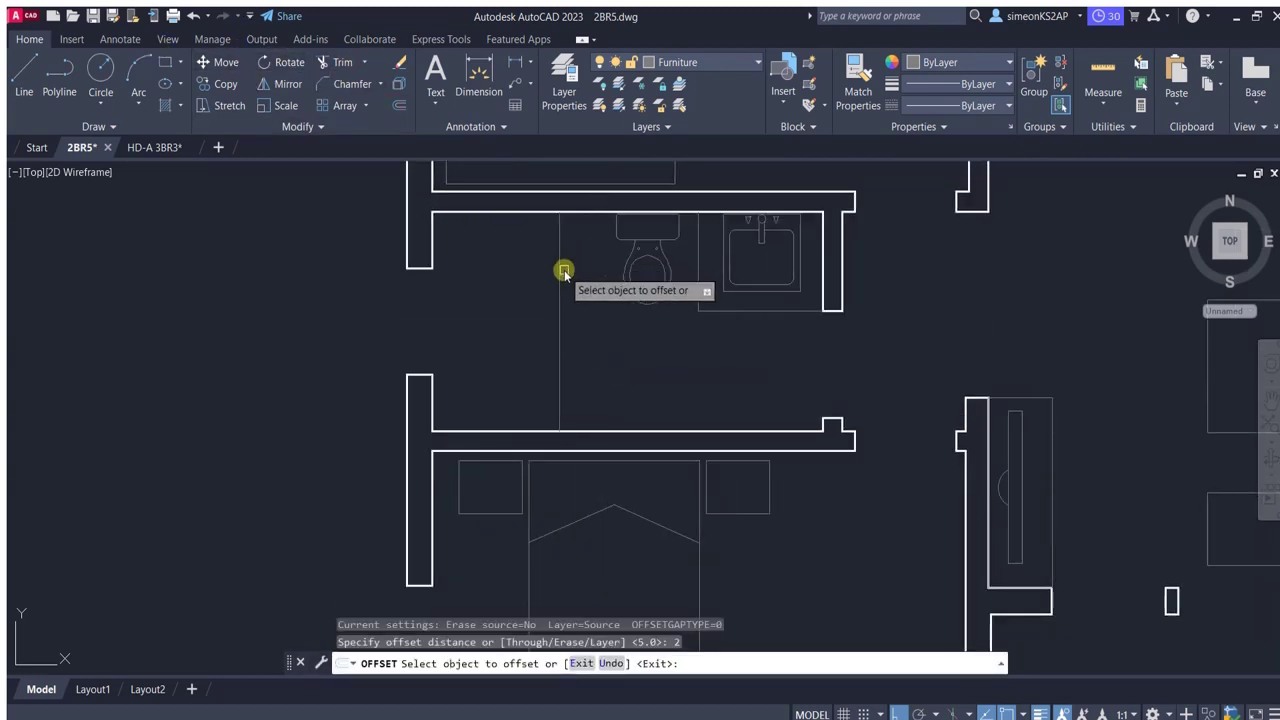
pyautogui.click(564, 272)
pyautogui.click(551, 251)
pyautogui.scroll(-3, 600, 314)
pyautogui.press('Escape')
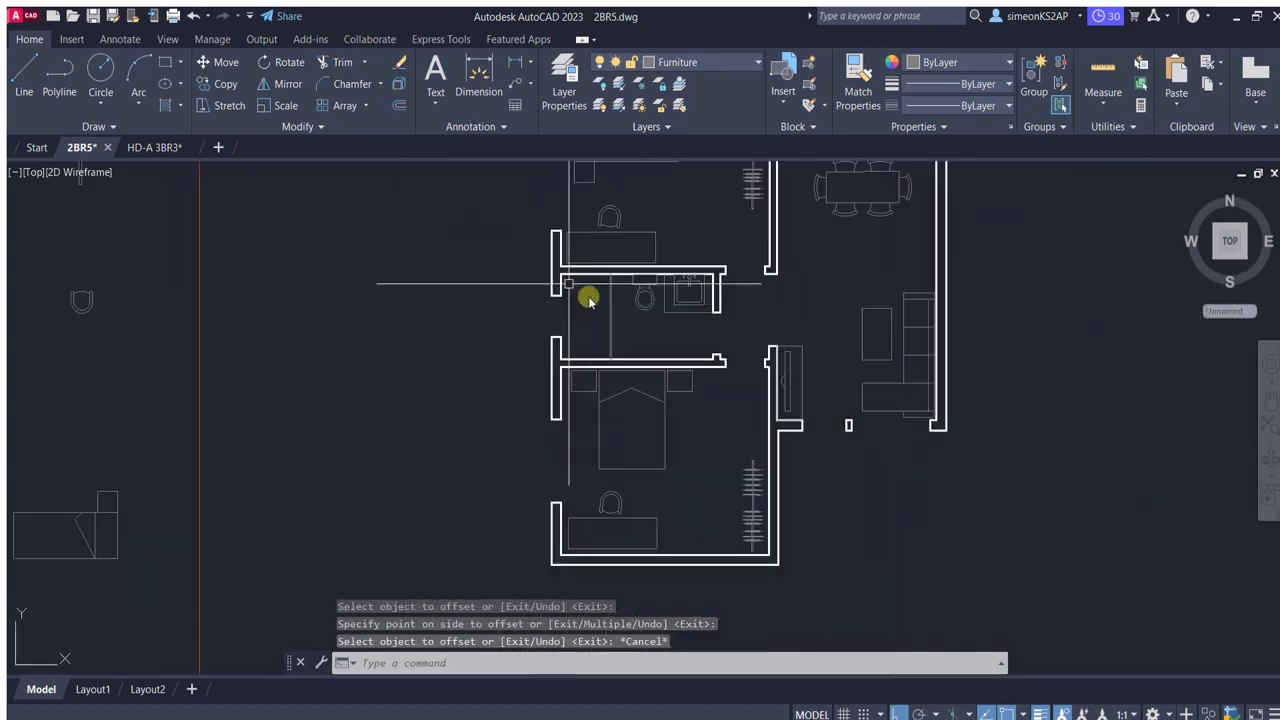
# Draw a short vertical door-panel polyline 50 along the wall with PL.
pyautogui.write('pl')
pyautogui.press('Return')
pyautogui.scroll(3, 623, 258)
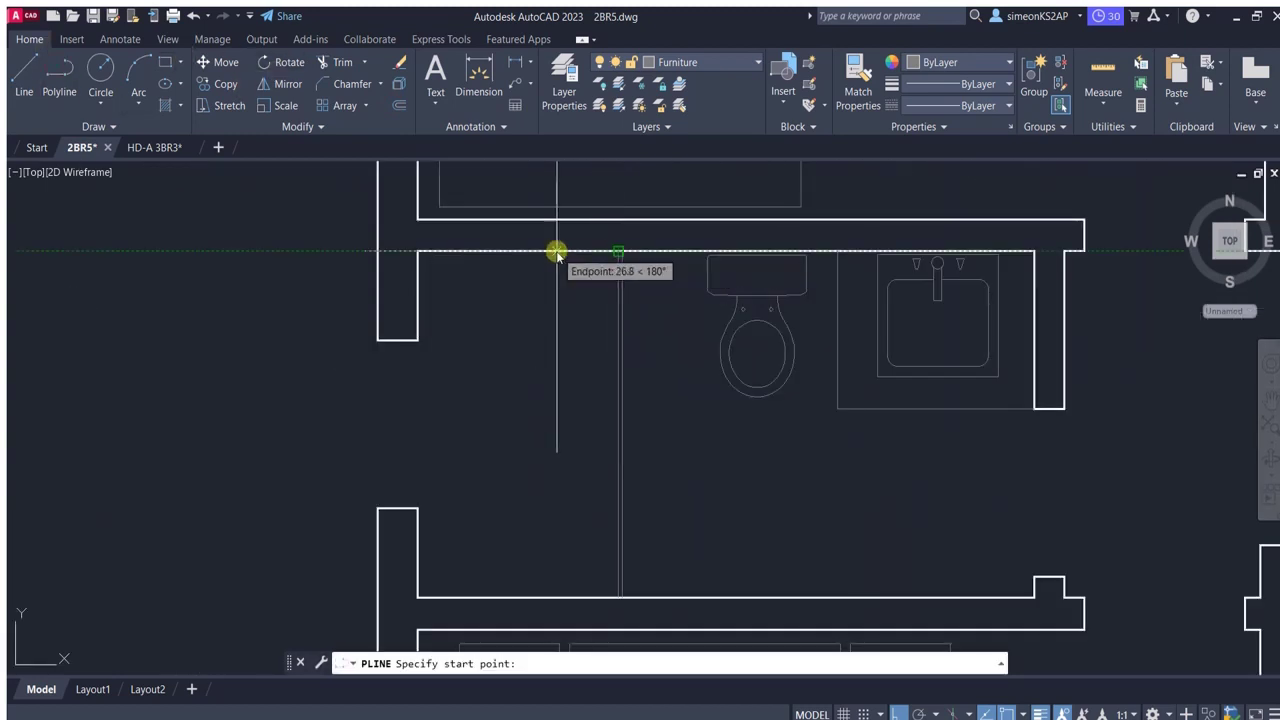
pyautogui.write('50')
pyautogui.press('Return')
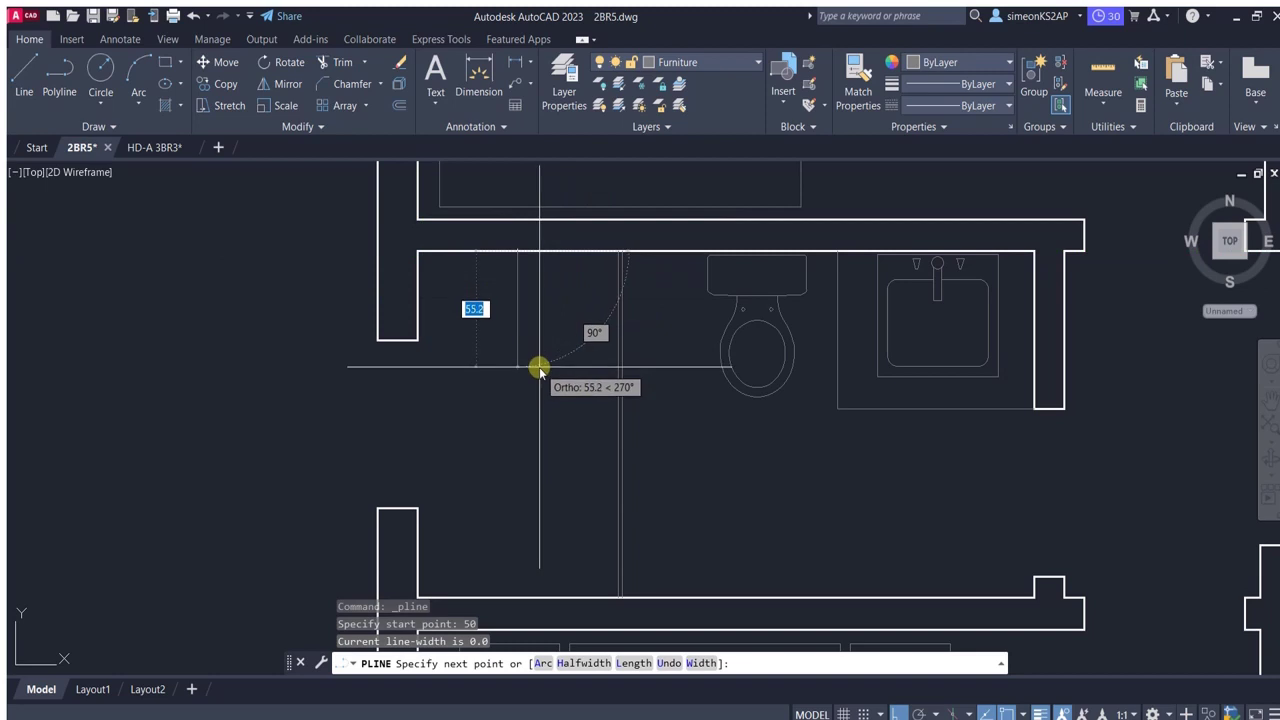
pyautogui.press('Escape')
# Offset the short panel line by 2, then again at 1.5, making a double line.
pyautogui.click(397, 88)
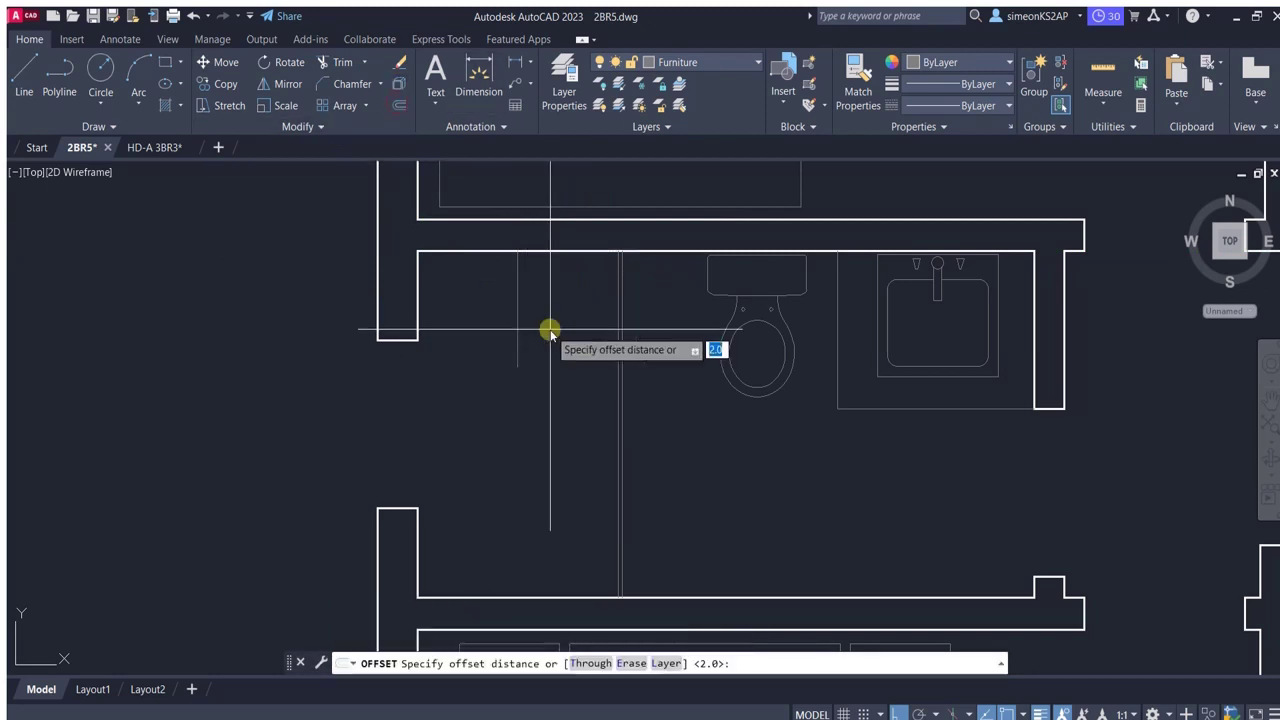
pyautogui.press('Return')
pyautogui.click(518, 308)
pyautogui.click(537, 297)
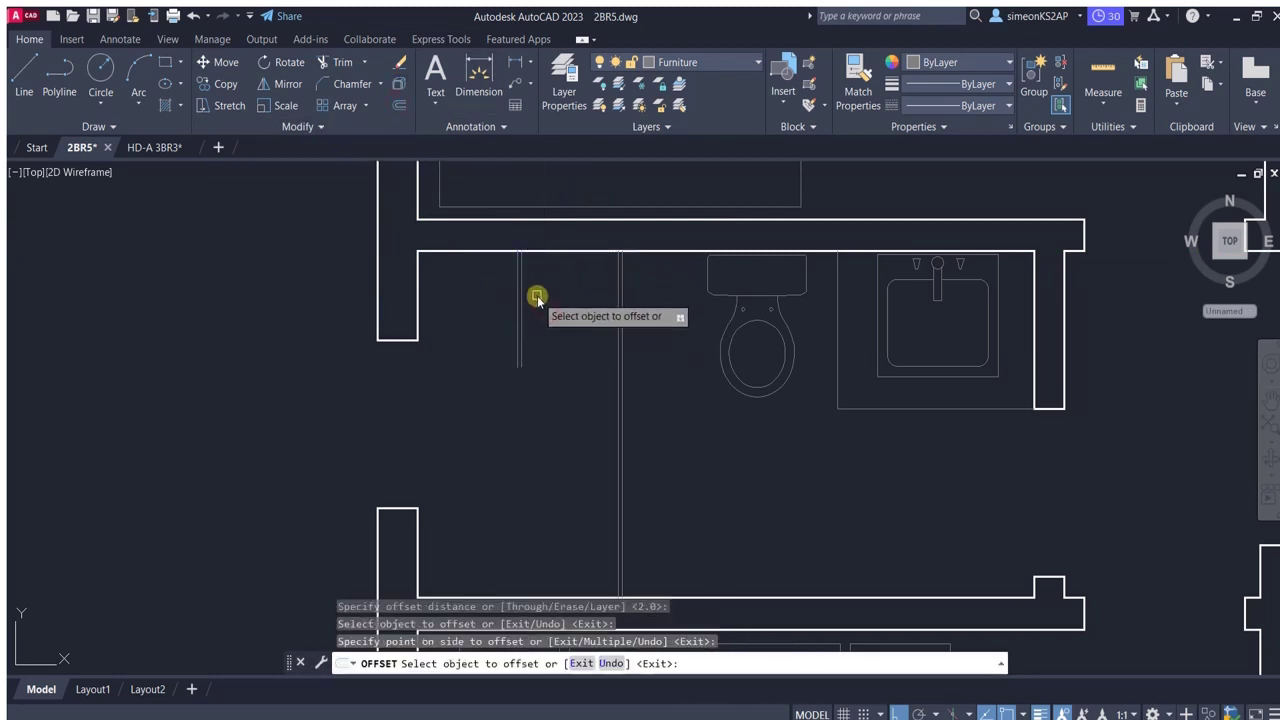
pyautogui.press('Return')
pyautogui.press('Return')
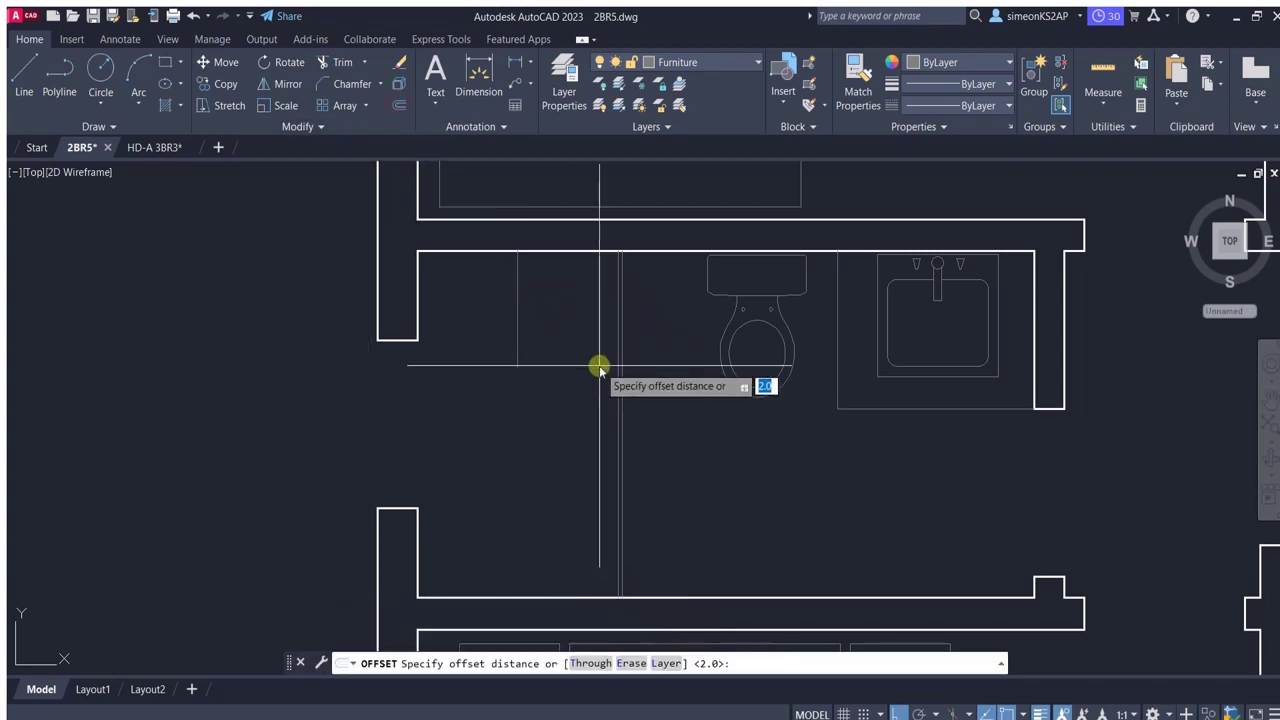
pyautogui.write('1.5')
pyautogui.press('Return')
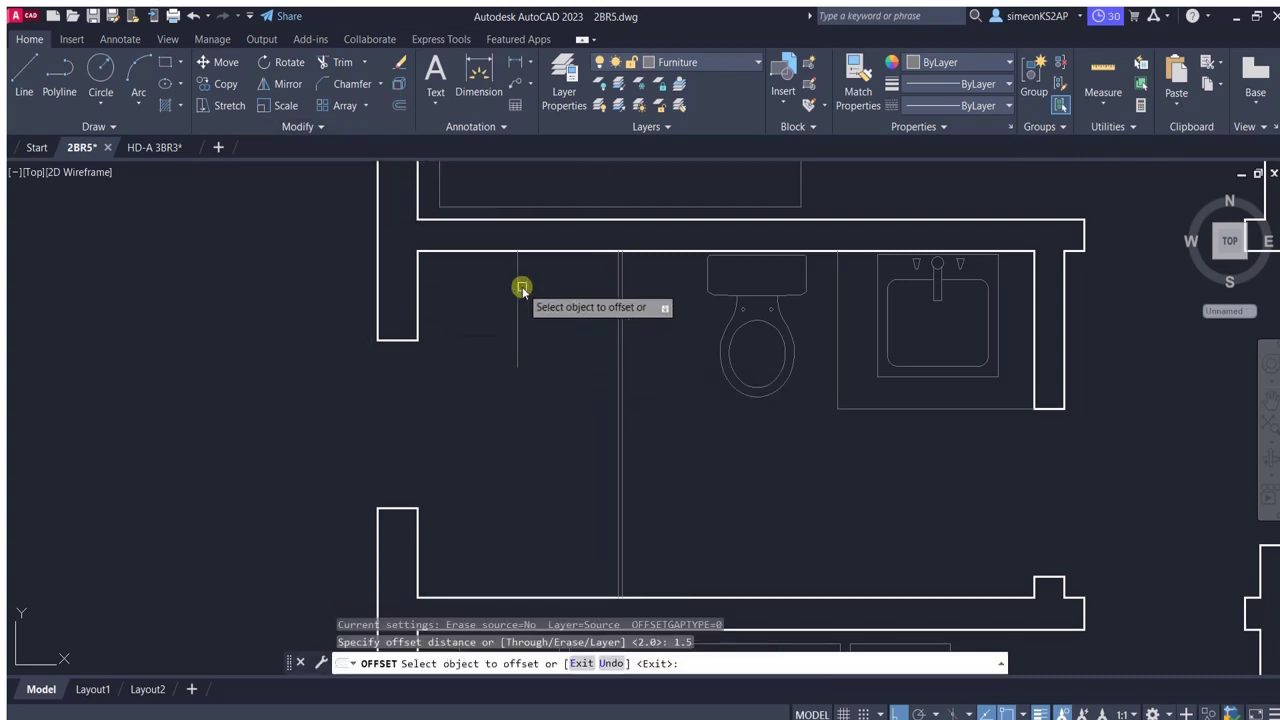
pyautogui.click(521, 288)
pyautogui.click(580, 306)
pyautogui.scroll(4, 519, 287)
pyautogui.press('Escape')
# Delete the unwanted extra line.
pyautogui.click(520, 294)
pyautogui.press('Delete')
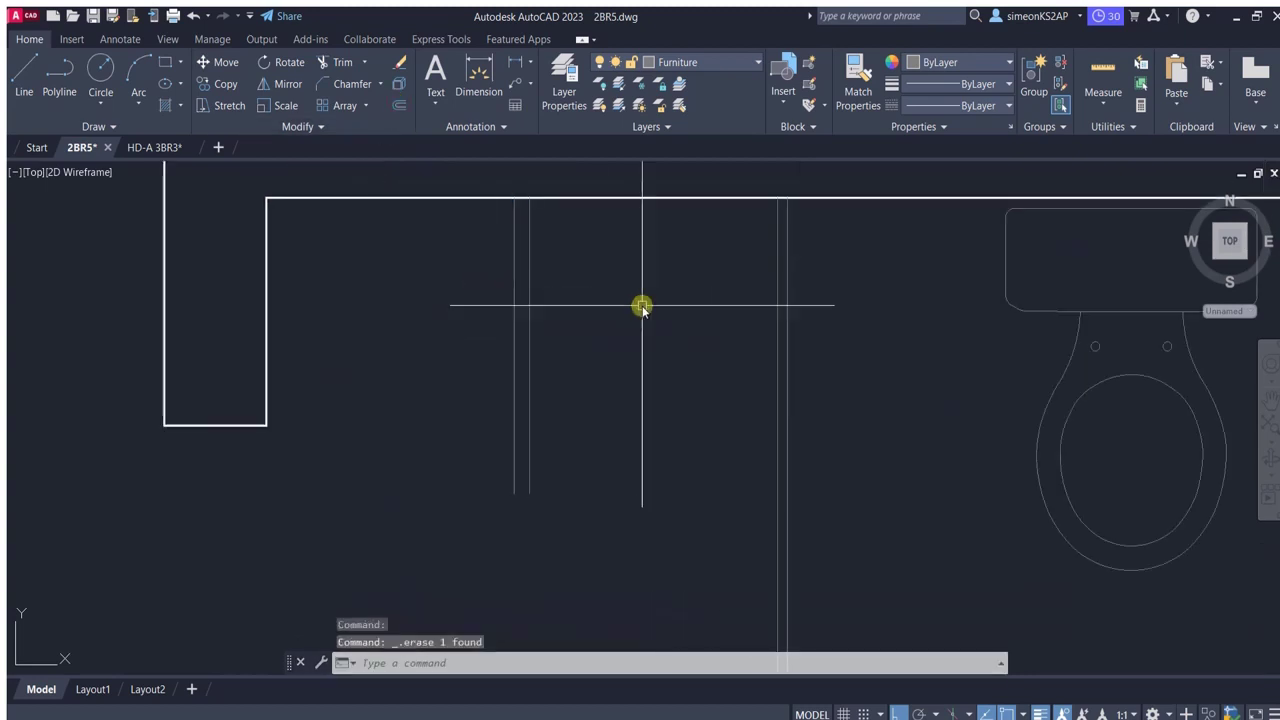
pyautogui.scroll(-2, 641, 306)
pyautogui.scroll(-2, 574, 340)
pyautogui.scroll(-1, 400, 250)
pyautogui.scroll(3, 543, 366)
# Draw a circle centred midway between the two panel line ends.
pyautogui.write('c')
pyautogui.press('Return')
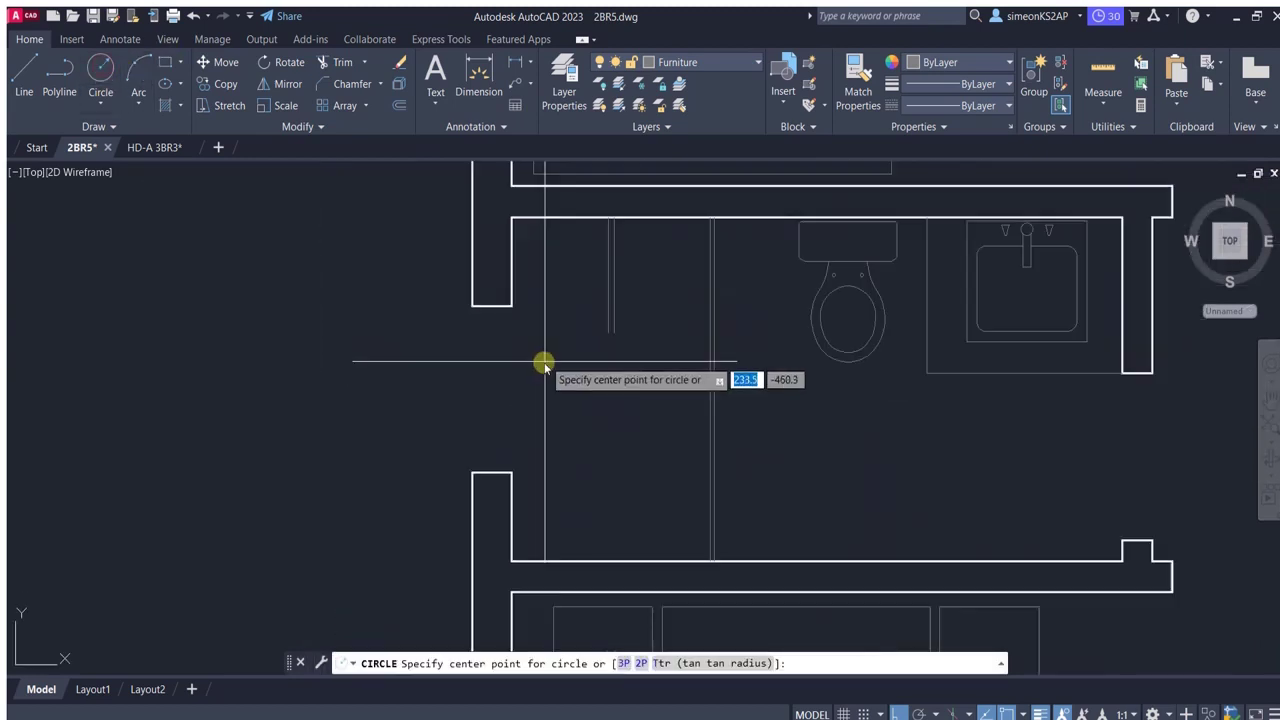
pyautogui.scroll(3, 543, 366)
pyautogui.click(556, 366)
pyautogui.press('Escape')
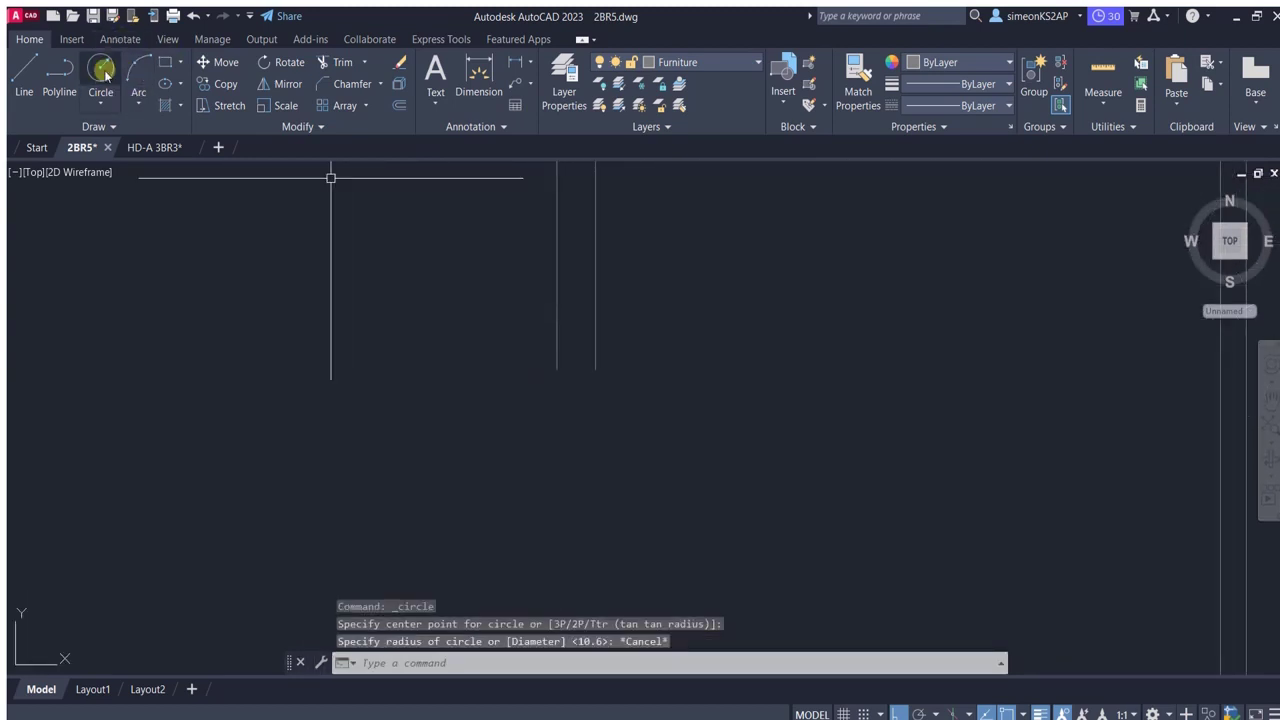
pyautogui.click(105, 75)
pyautogui.keyDown('shift'); pyautogui.rightClick(643, 380); pyautogui.keyUp('shift')
pyautogui.click(689, 366)
pyautogui.click(686, 372)
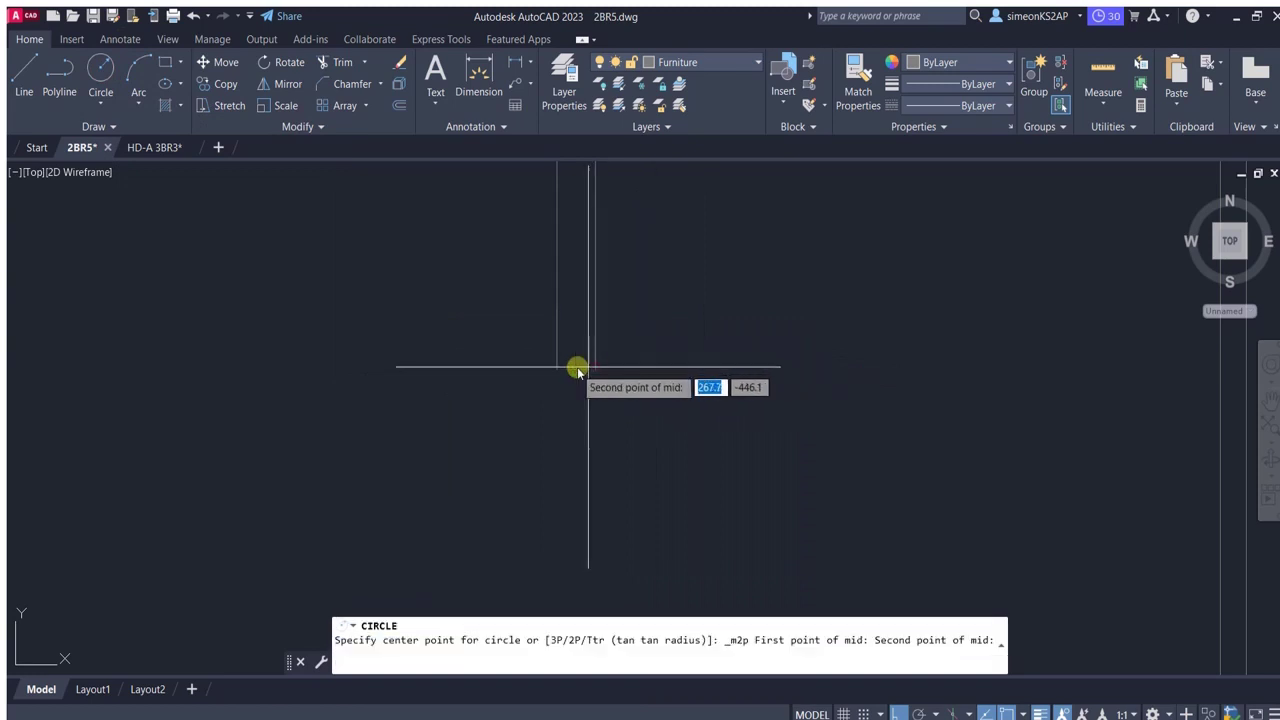
pyautogui.click(578, 372)
pyautogui.press('Return')
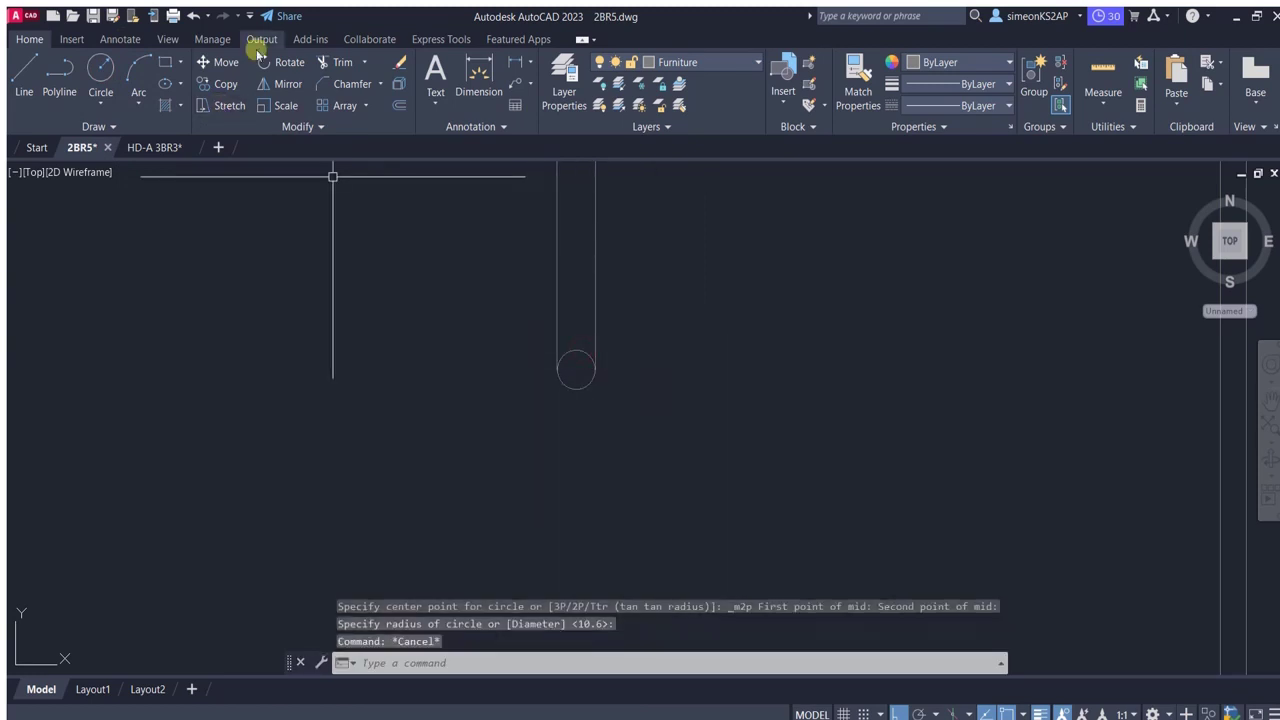
# Trim away the inner part of the circle to round the panel end.
pyautogui.click(341, 62)
pyautogui.press('Escape')
pyautogui.scroll(2, 584, 337)
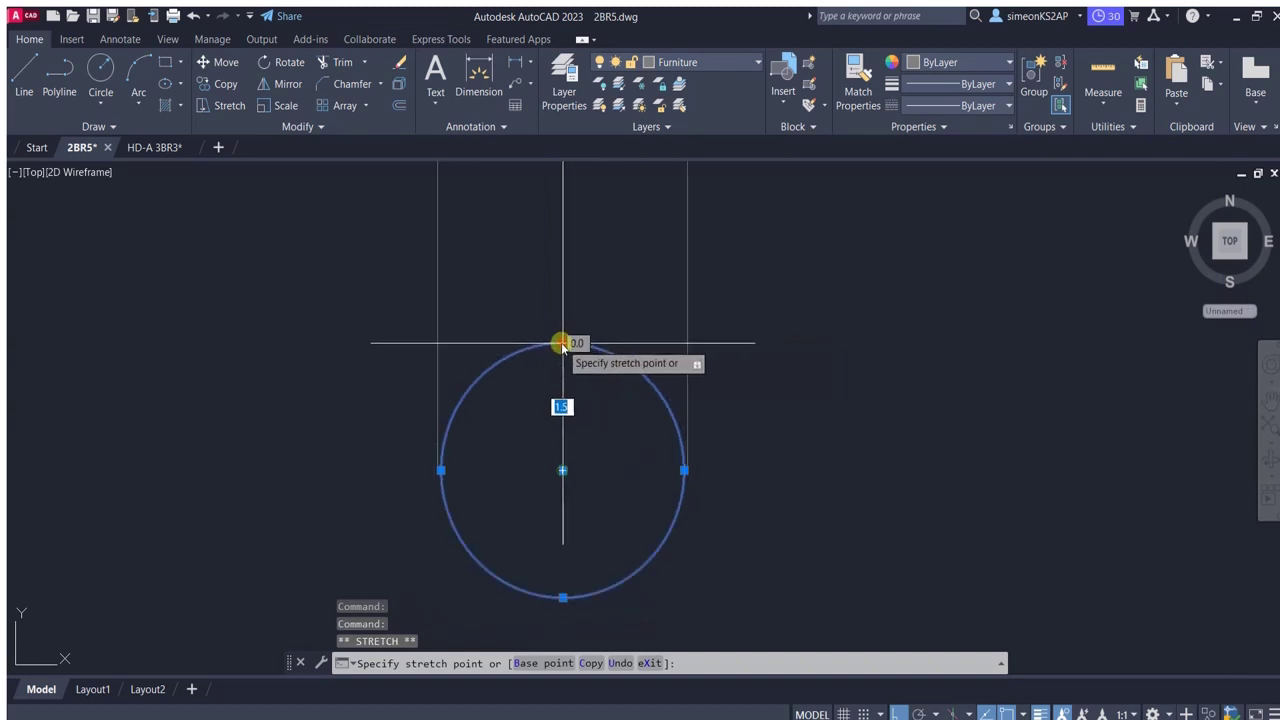
pyautogui.click(563, 344)
pyautogui.scroll(3, 400, 480)
pyautogui.scroll(-2, 491, 457)
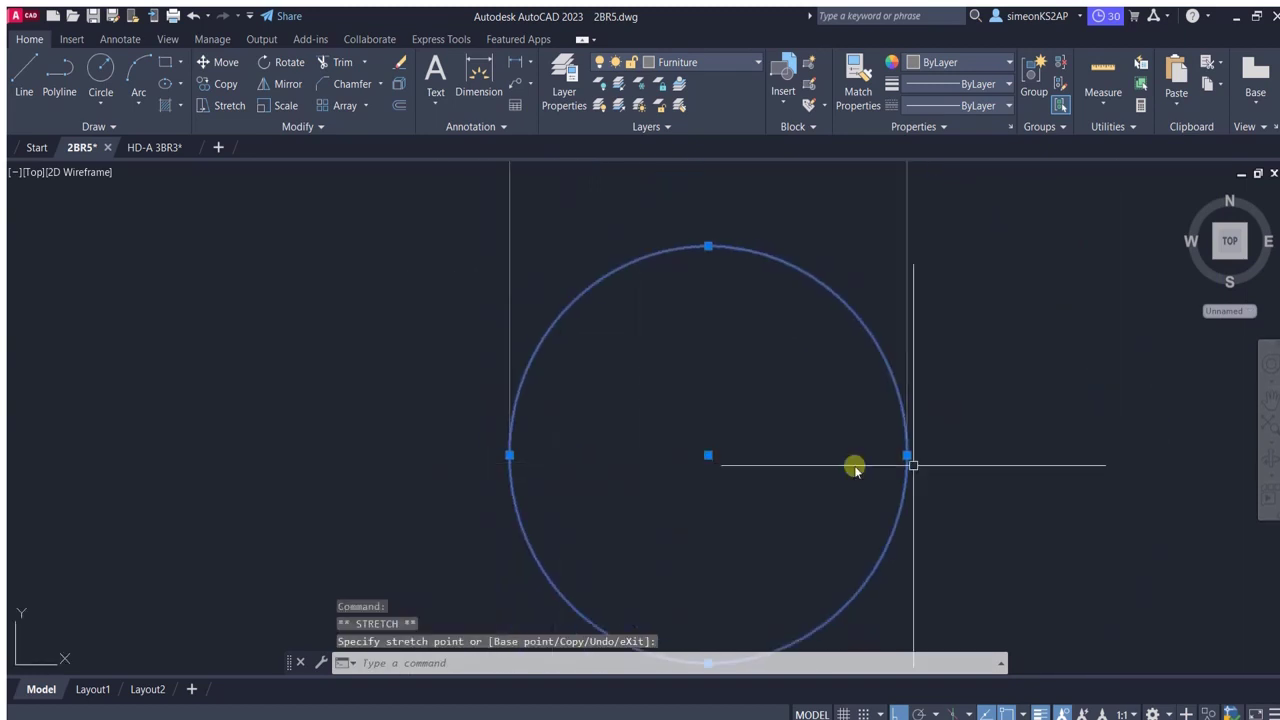
pyautogui.press('Escape')
pyautogui.scroll(-3, 423, 254)
pyautogui.press('space')
pyautogui.click(520, 332)
pyautogui.press('Escape')
pyautogui.scroll(4, 674, 405)
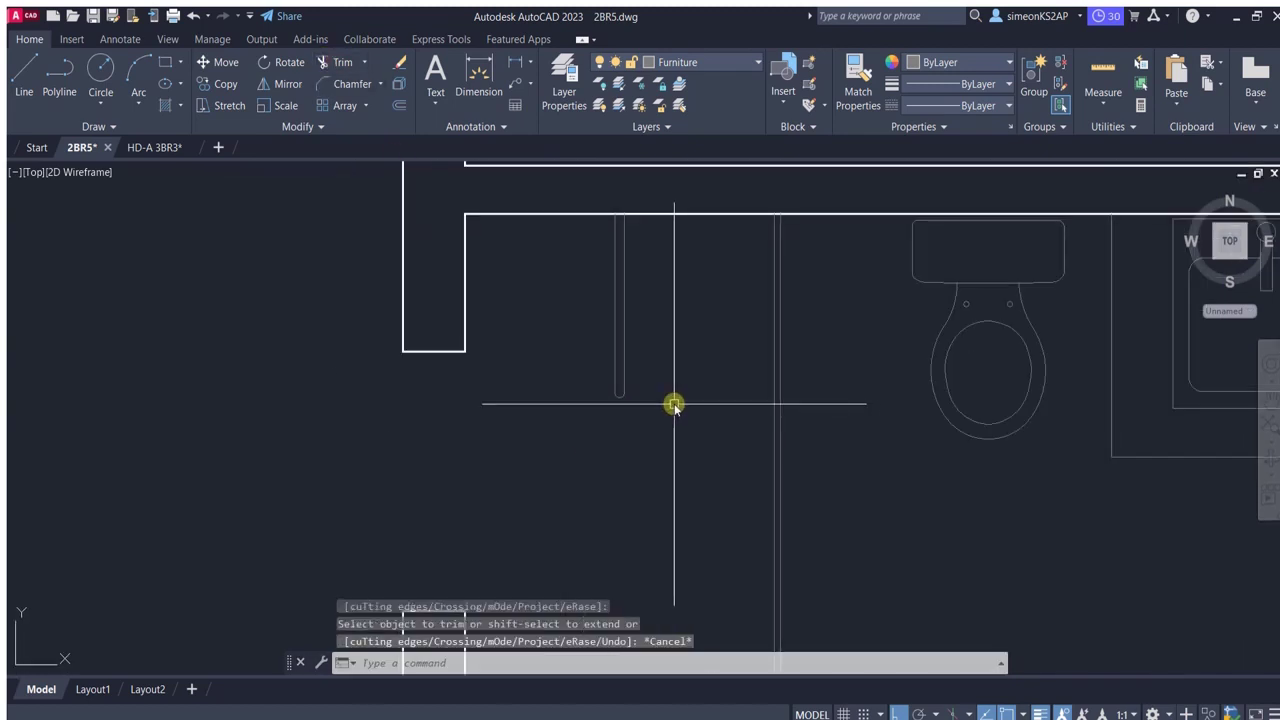
# Draw a small radius-1.5 circle at the tip of the partition.
pyautogui.click(113, 68)
pyautogui.scroll(3, 540, 392)
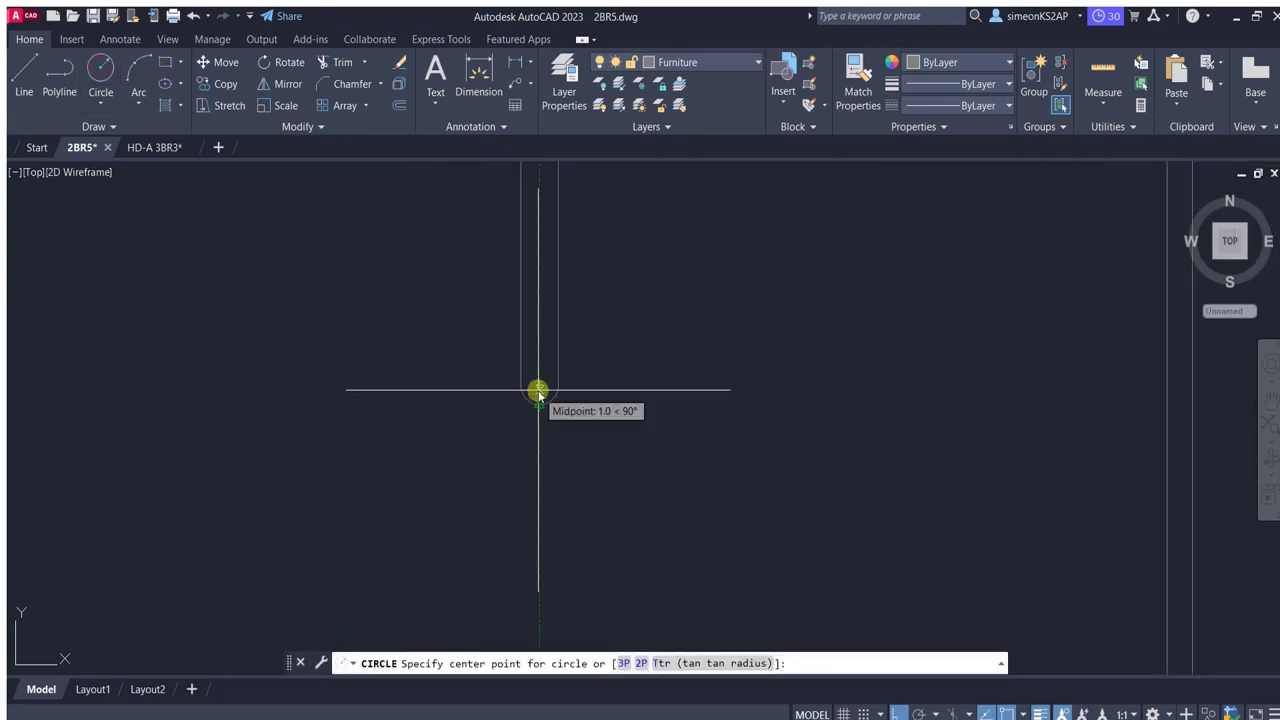
pyautogui.click(538, 392)
pyautogui.click(601, 424)
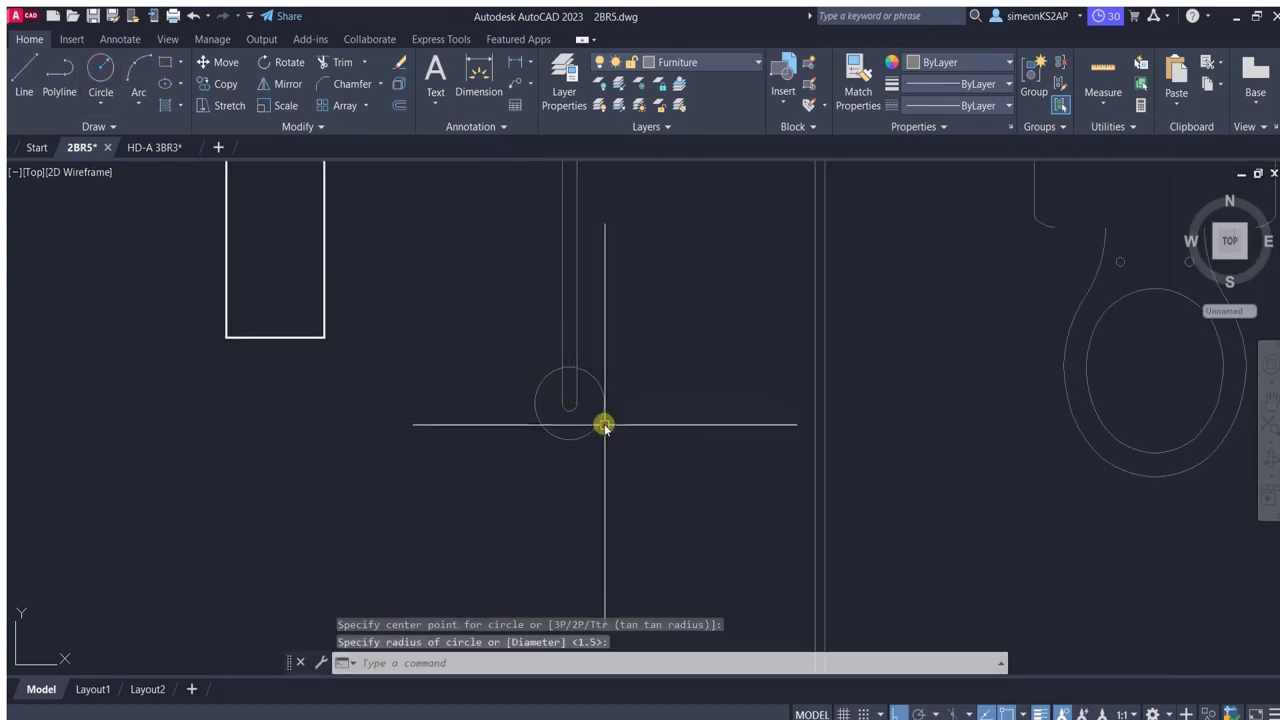
pyautogui.scroll(-2, 606, 377)
pyautogui.scroll(1, 560, 380)
# Start a trim around the small circle, then cancel it and zoom out.
pyautogui.click(343, 68)
pyautogui.scroll(-3, 608, 397)
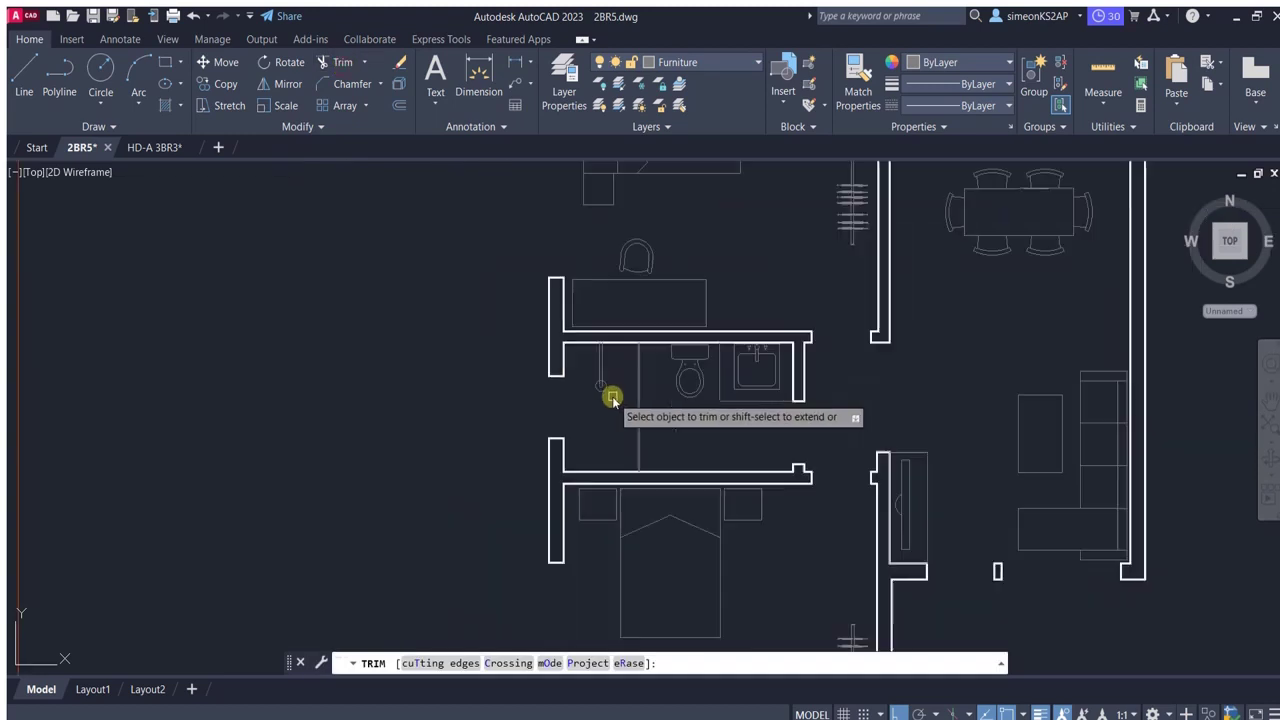
pyautogui.scroll(3, 546, 331)
pyautogui.scroll(-2, 623, 346)
pyautogui.scroll(-1, 505, 437)
pyautogui.press('Escape')
pyautogui.scroll(-3, 505, 437)
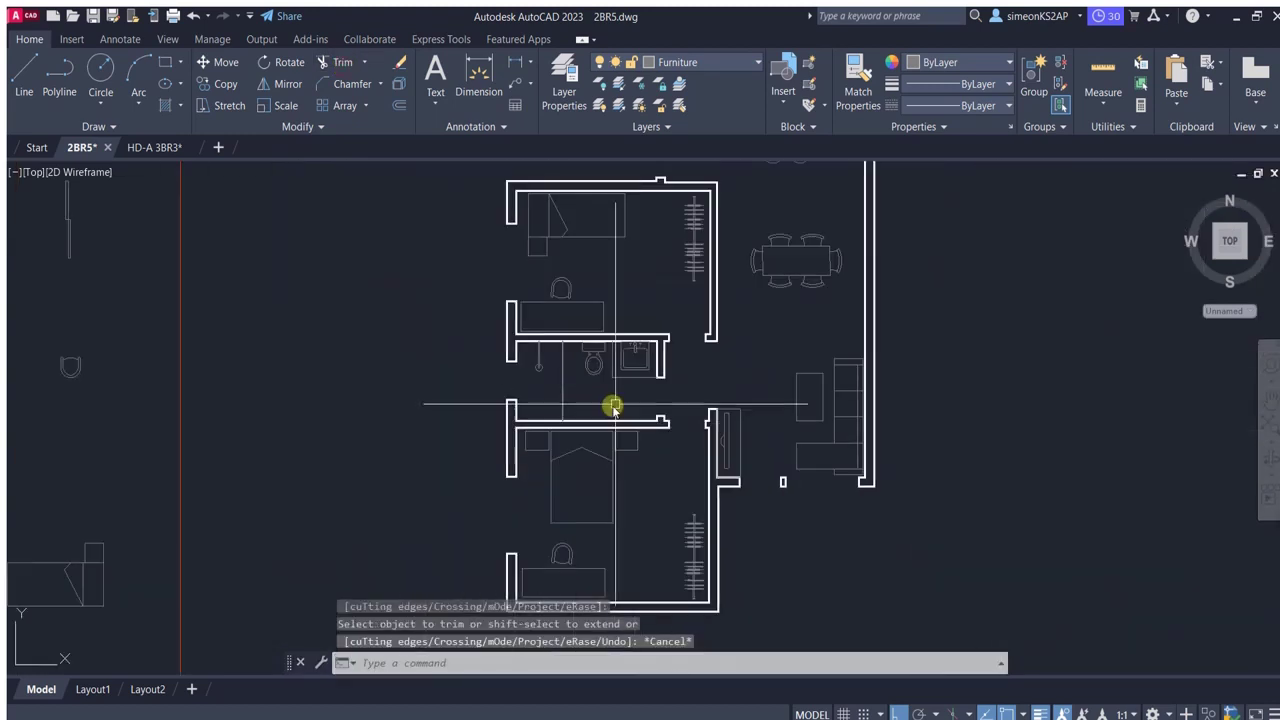
pyautogui.scroll(-1, 628, 351)
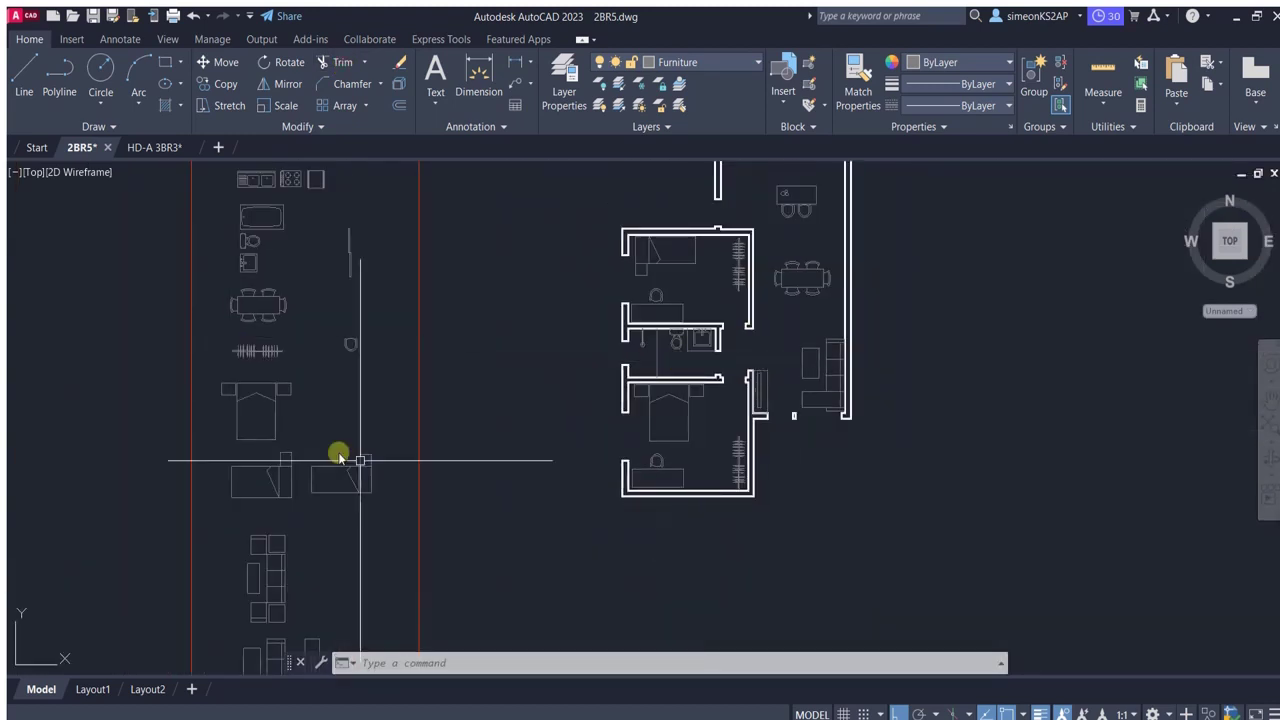
# Copy the door panel into a doorway opening.
pyautogui.scroll(3, 340, 330)
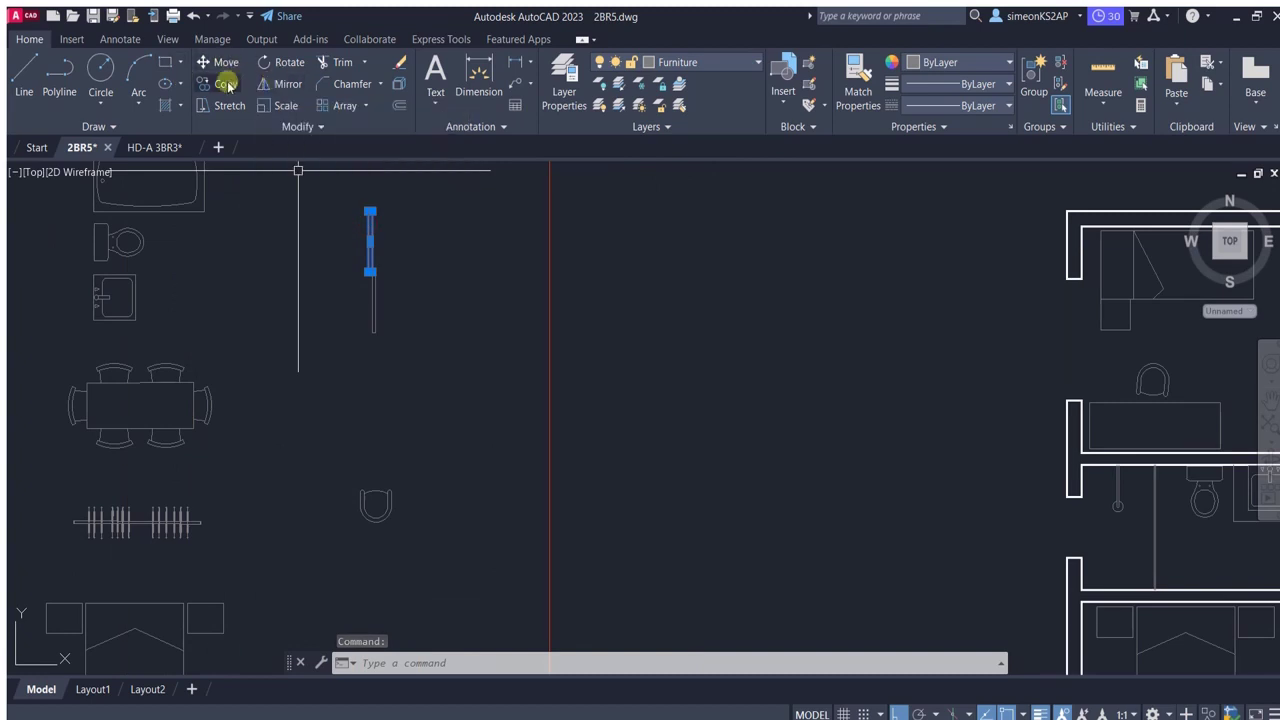
pyautogui.click(226, 84)
pyautogui.scroll(2, 396, 228)
pyautogui.click(387, 225)
pyautogui.scroll(-3, 694, 400)
pyautogui.scroll(3, 689, 354)
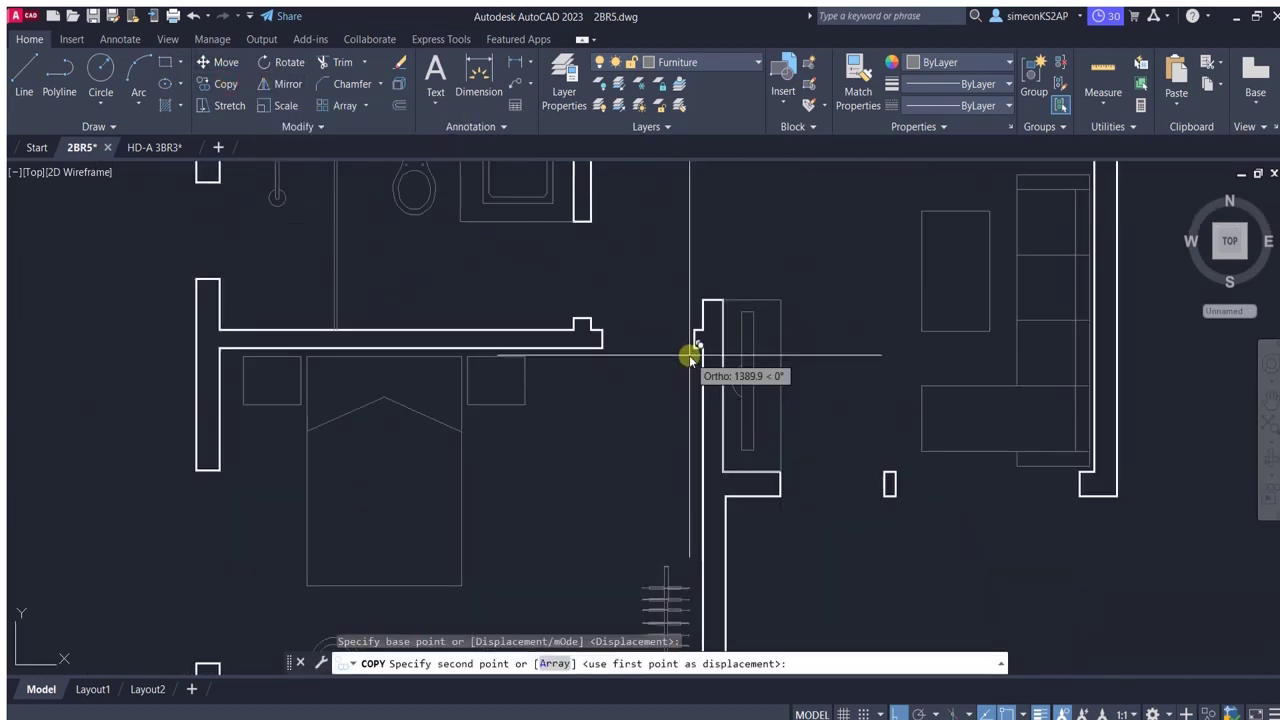
pyautogui.click(689, 360)
pyautogui.press('Escape')
pyautogui.scroll(-2, 628, 305)
# Begin moving the copied panel from a base point, then cancel the move.
pyautogui.click(226, 62)
pyautogui.scroll(2, 751, 337)
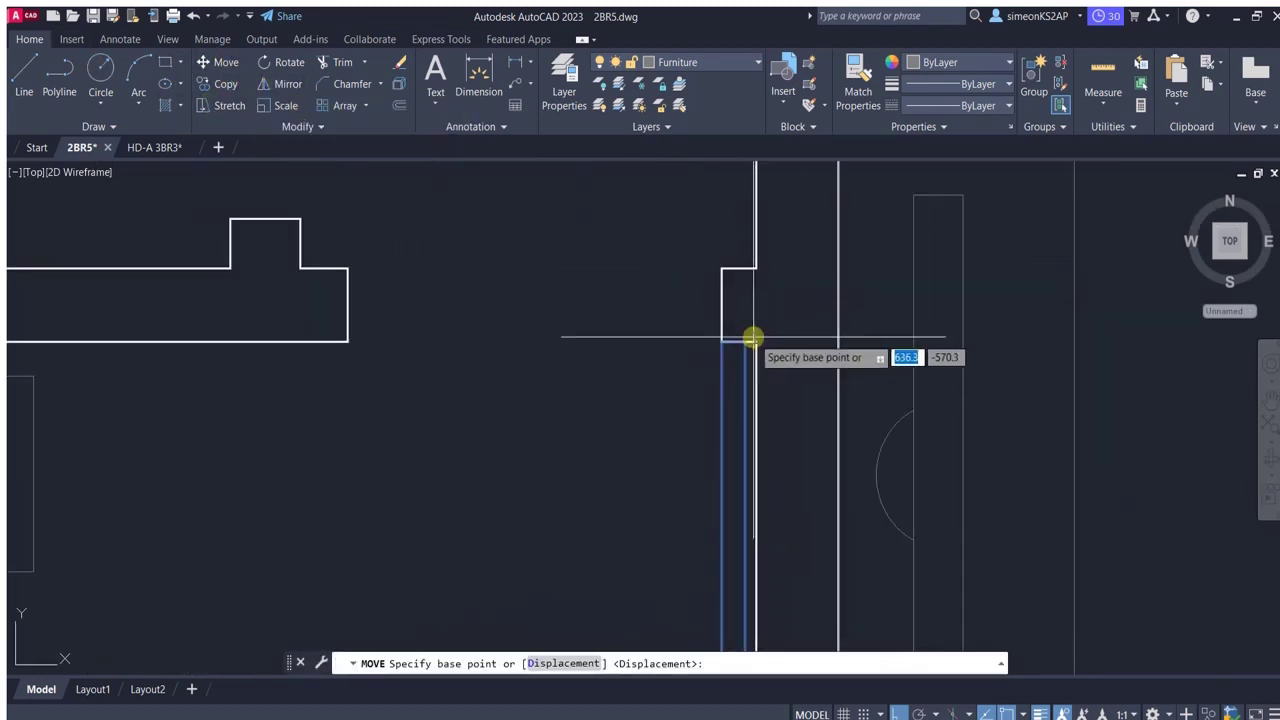
pyautogui.click(751, 337)
pyautogui.scroll(-3, 700, 380)
pyautogui.press('Escape')
pyautogui.scroll(-2, 637, 404)
pyautogui.scroll(2, 651, 437)
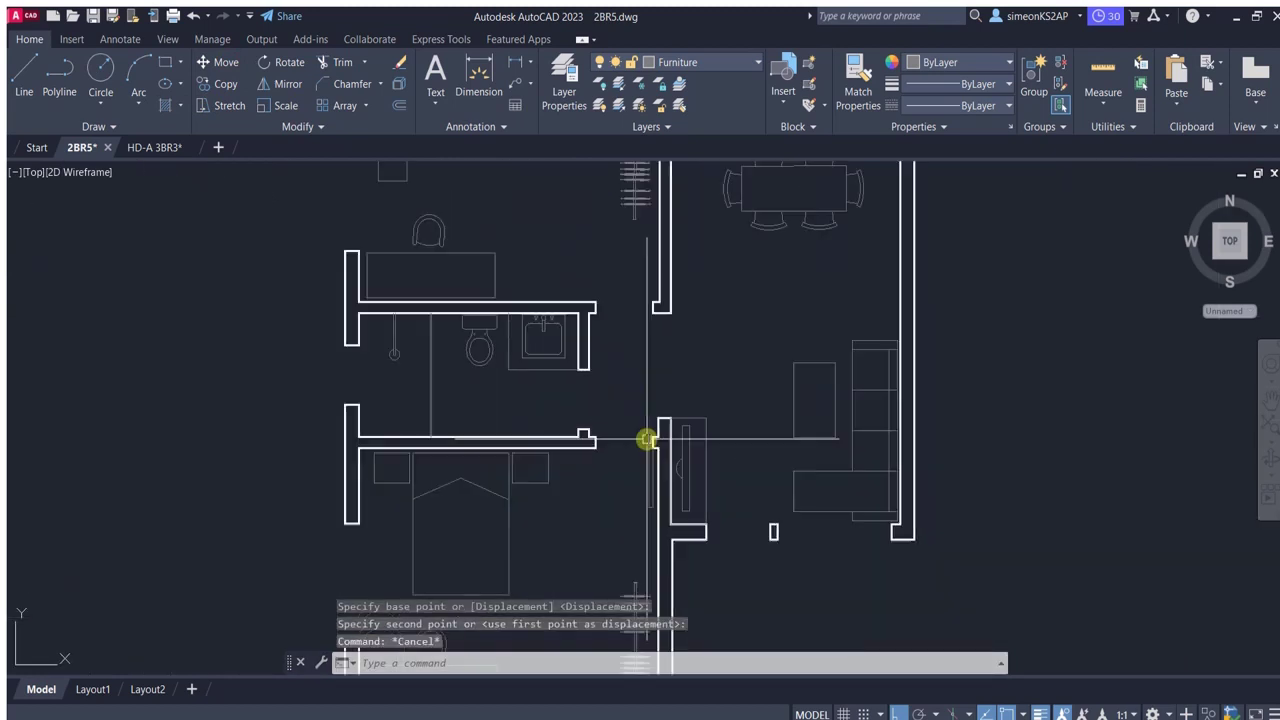
pyautogui.scroll(1, 657, 373)
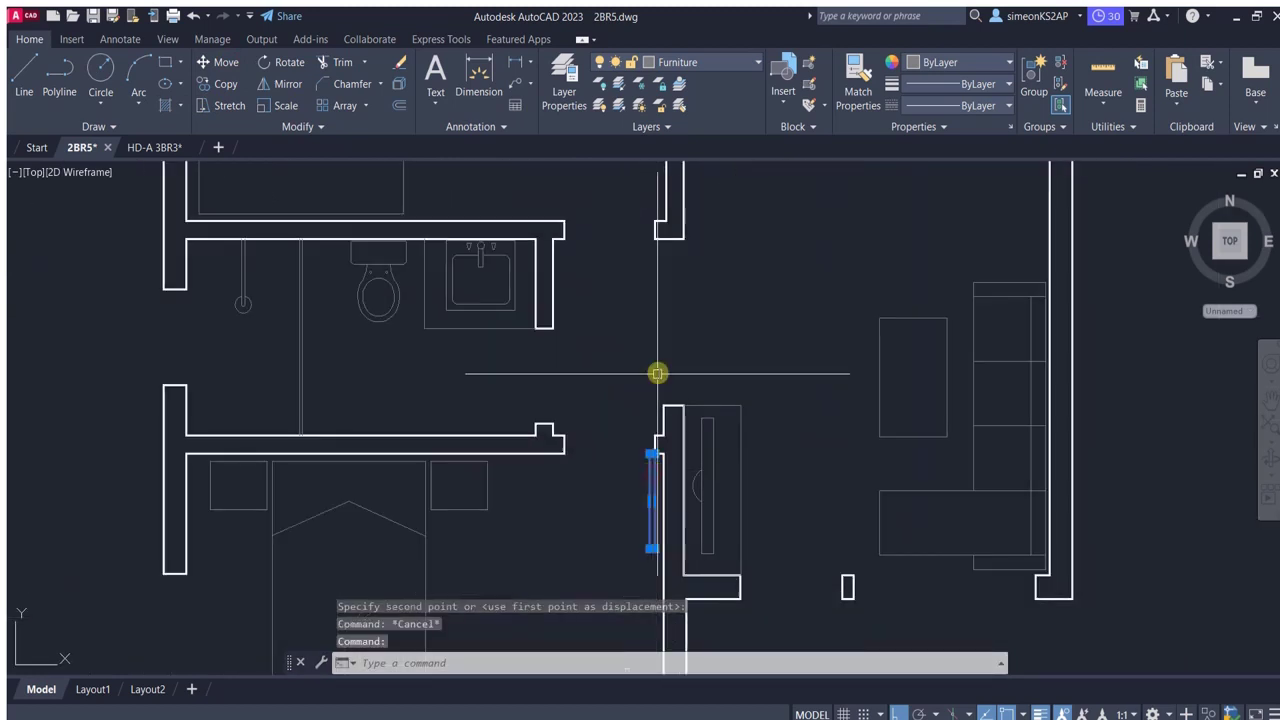
# Mirror the door panel across a Mid Between 2 Points line, keeping the original.
pyautogui.click(281, 83)
pyautogui.keyDown('shift'); pyautogui.rightClick(643, 320); pyautogui.keyUp('shift')
pyautogui.click(705, 362)
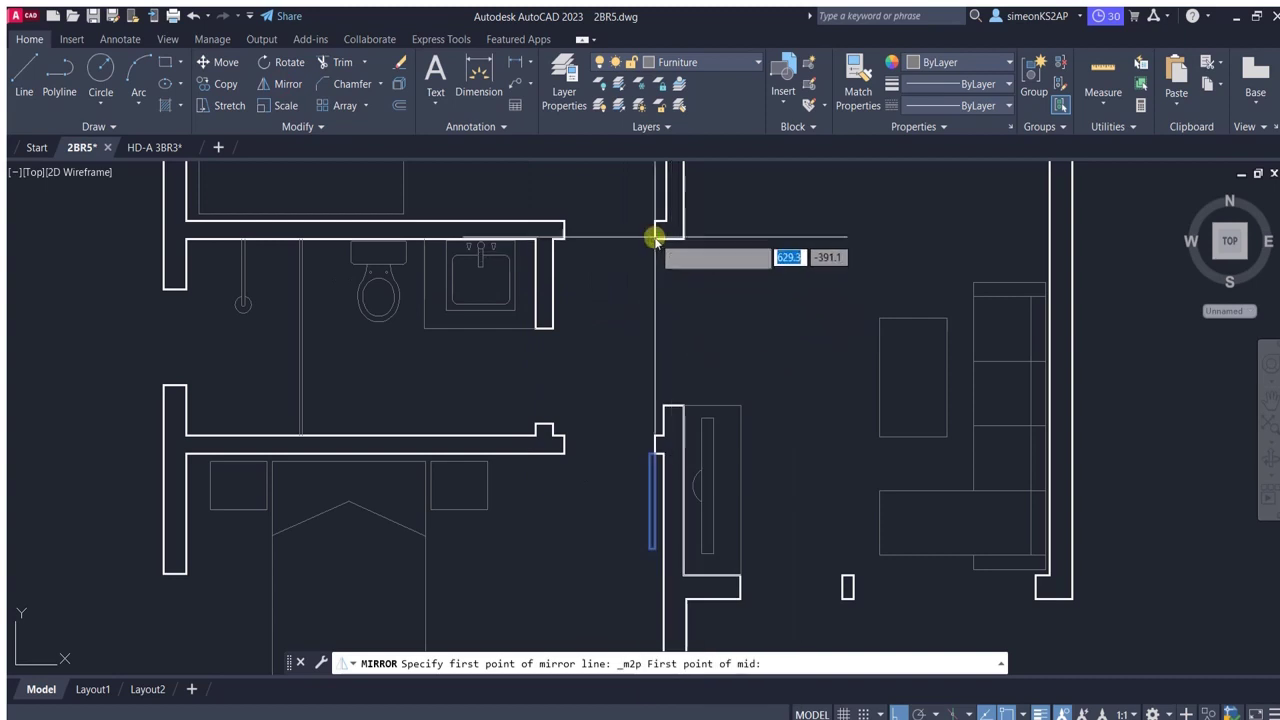
pyautogui.click(660, 410)
pyautogui.scroll(-3, 780, 357)
pyautogui.click(872, 410)
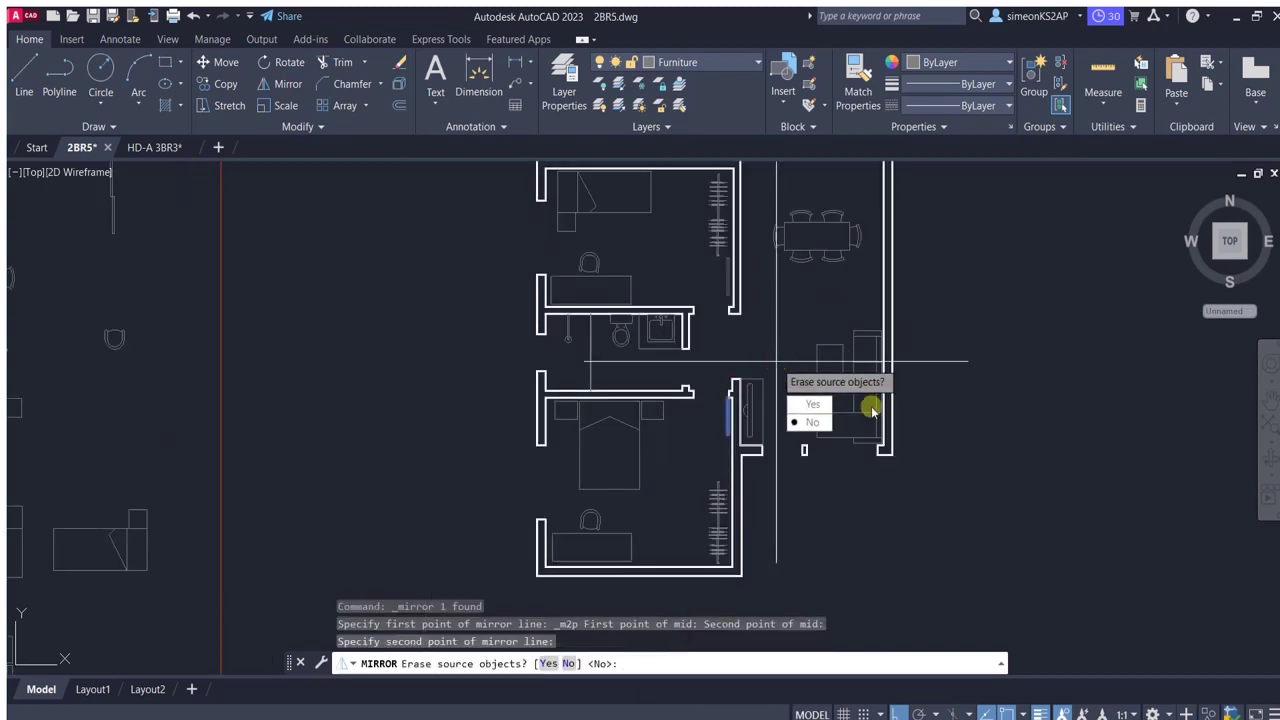
pyautogui.click(812, 423)
pyautogui.scroll(5, 771, 334)
pyautogui.scroll(2, 574, 314)
# Select the mirrored panel and start a move and a copy from the wall corner, cancelling both.
pyautogui.click(594, 270)
pyautogui.click(226, 62)
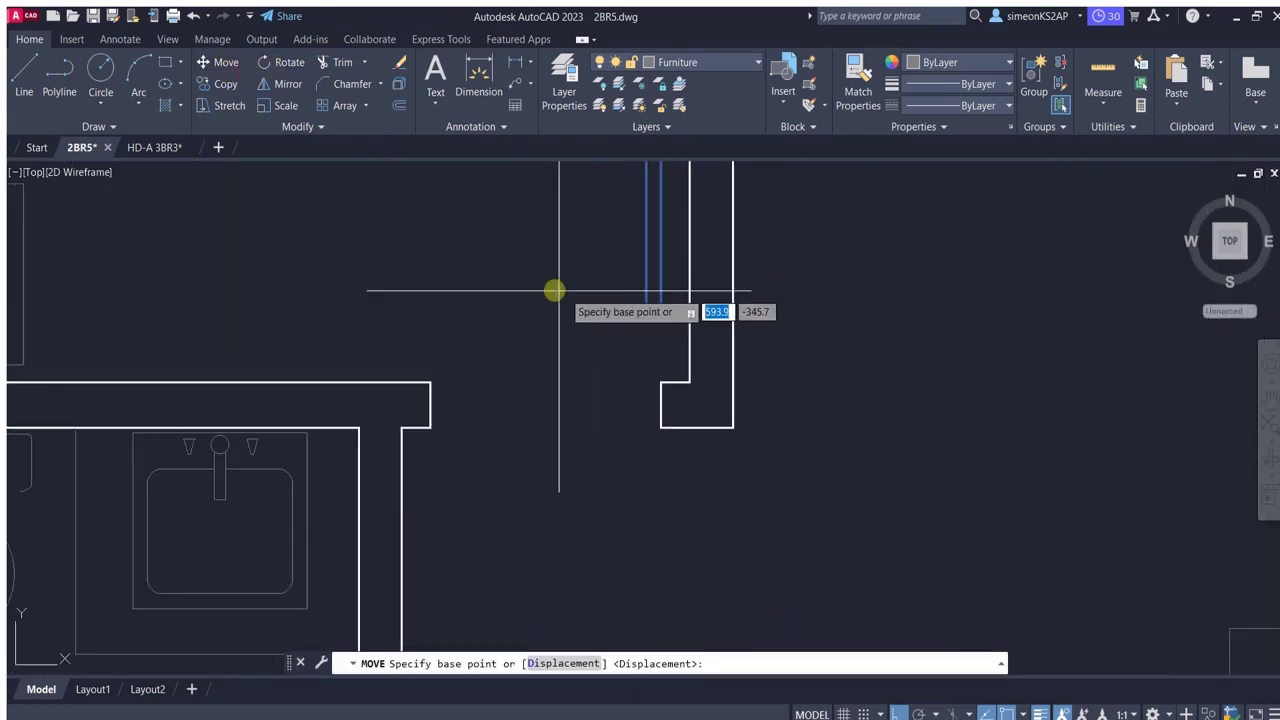
pyautogui.click(660, 307)
pyautogui.scroll(-4, 663, 374)
pyautogui.press('Escape')
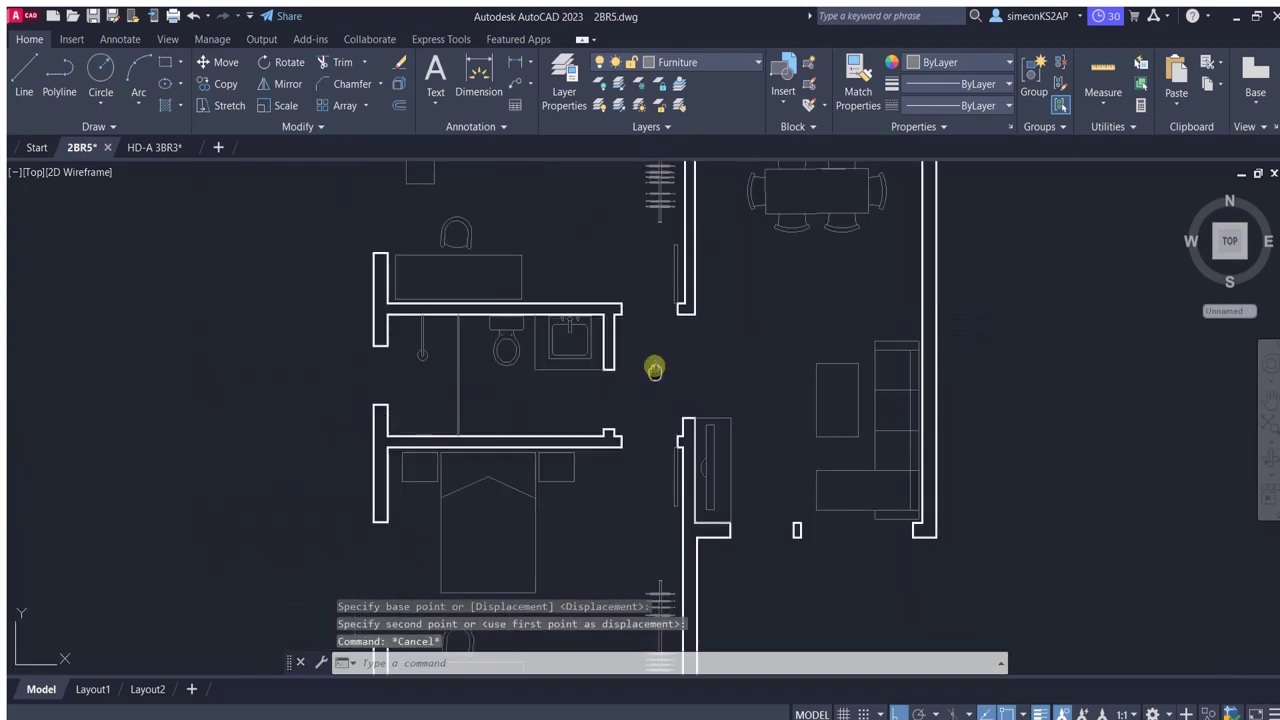
pyautogui.click(226, 84)
pyautogui.scroll(4, 609, 409)
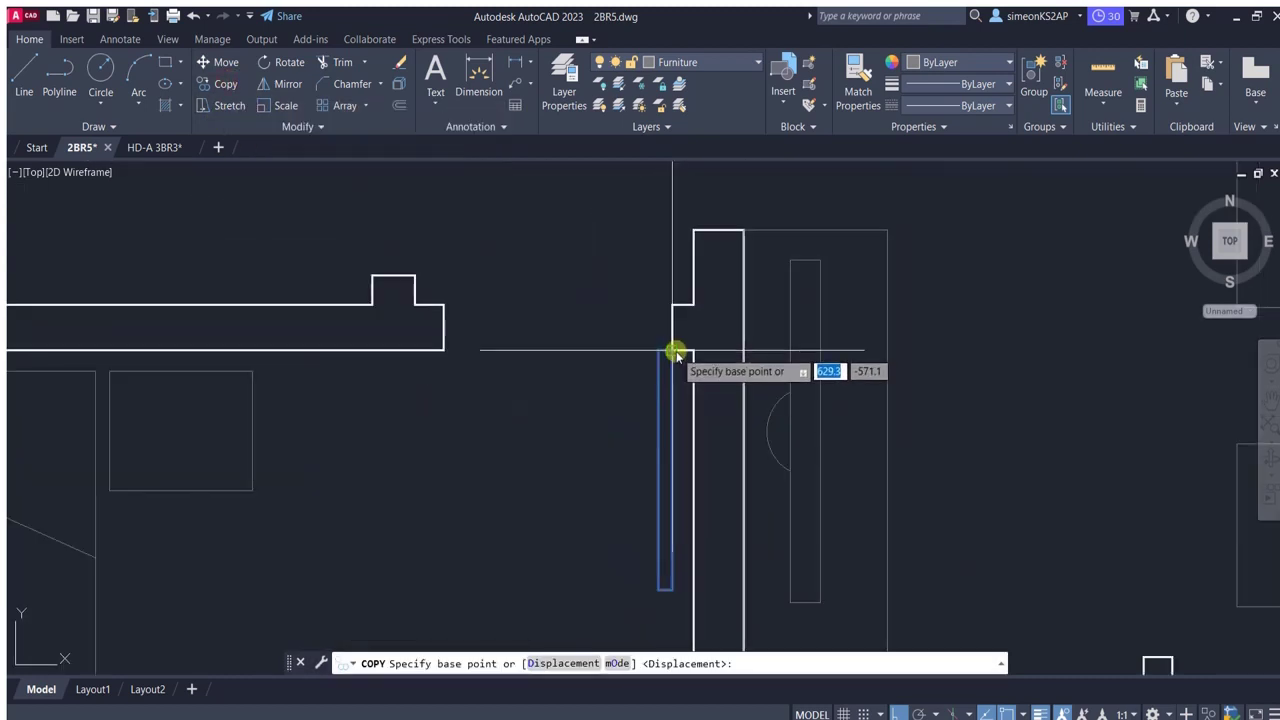
pyautogui.click(672, 351)
pyautogui.scroll(-4, 488, 300)
pyautogui.press('Escape')
# Rotate the copied door panel 270° about its top so it lies horizontal.
pyautogui.moveTo(493, 291); pyautogui.dragTo(524, 345, button='middle')
pyautogui.click(461, 425)
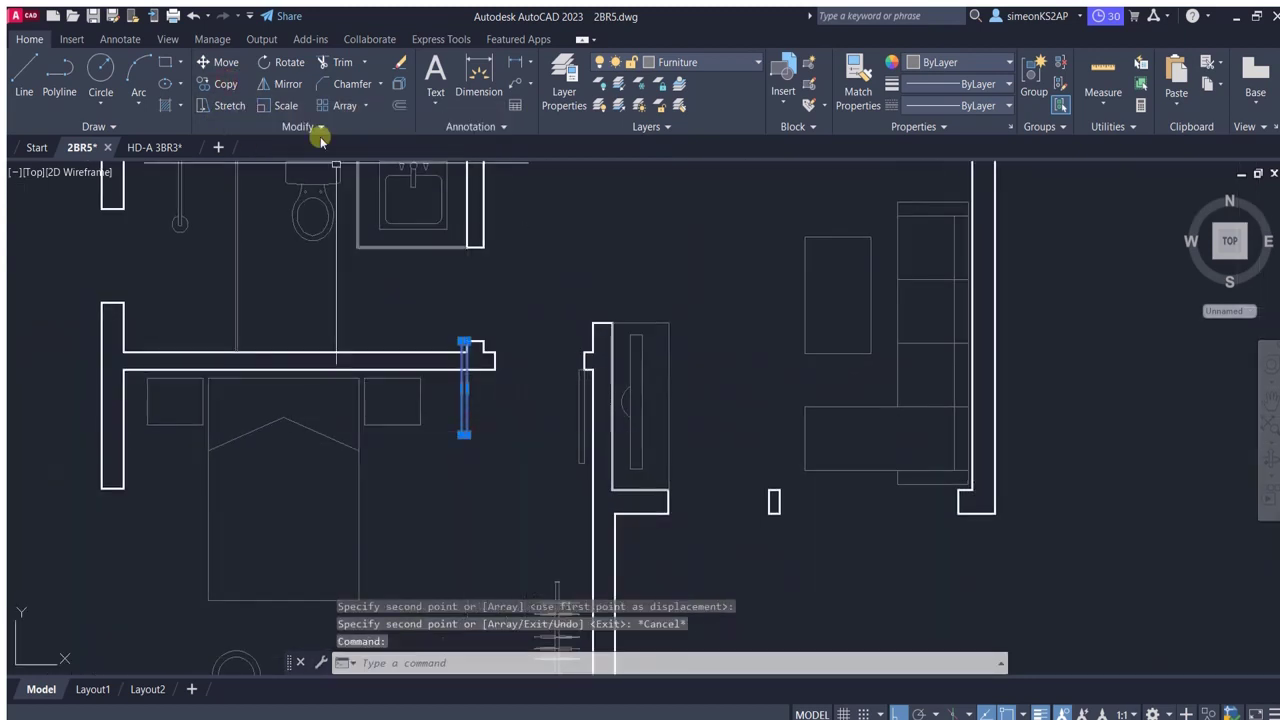
pyautogui.click(288, 68)
pyautogui.scroll(4, 470, 343)
pyautogui.scroll(-4, 568, 393)
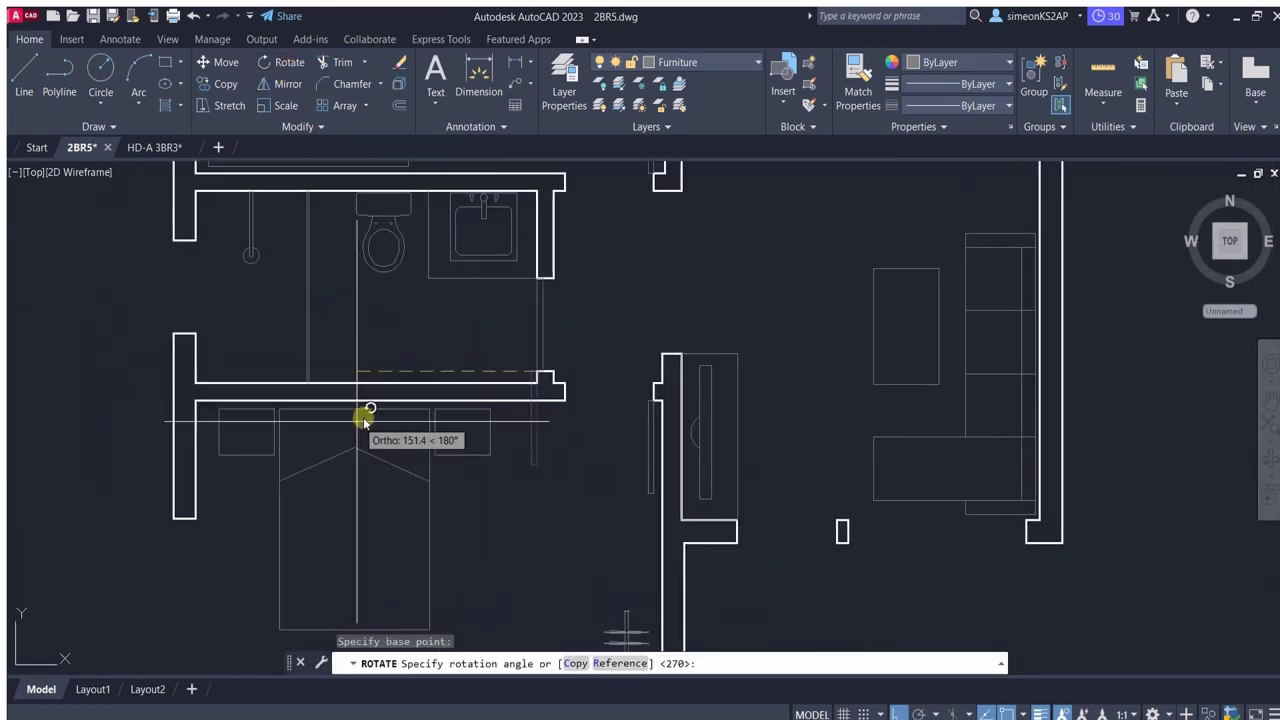
pyautogui.click(489, 582)
pyautogui.scroll(-3, 580, 471)
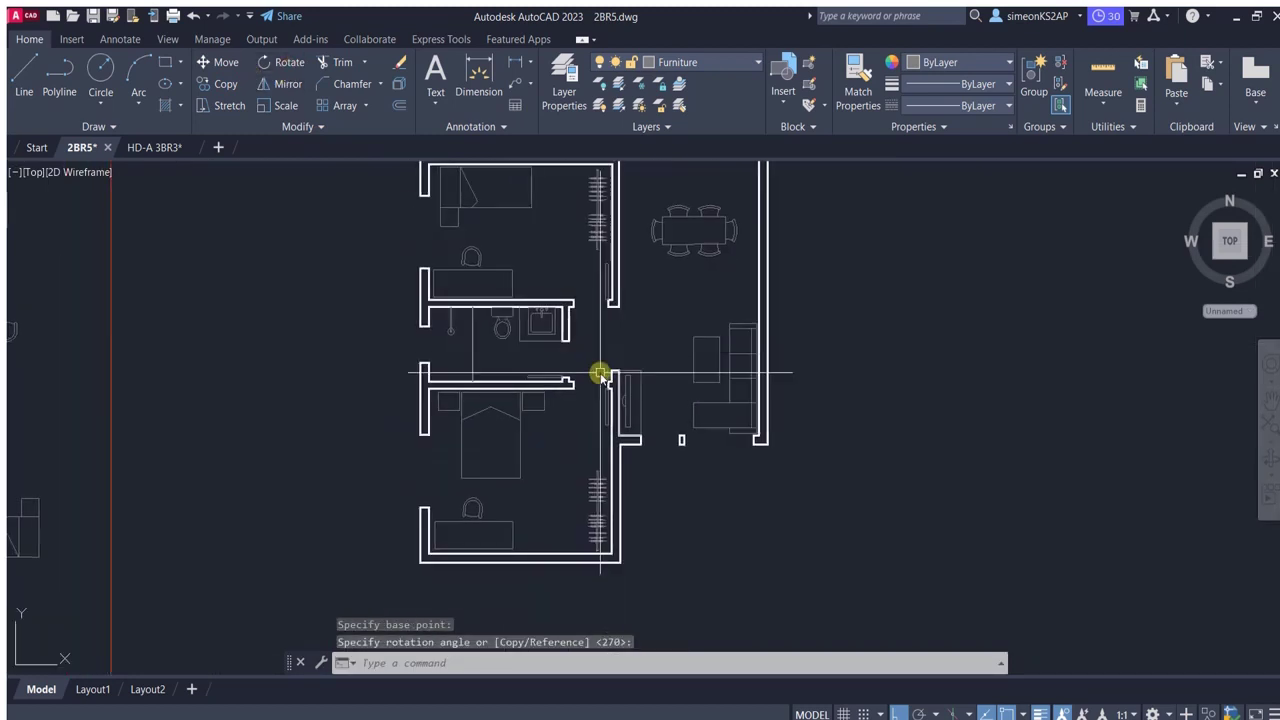
pyautogui.scroll(-2, 617, 397)
pyautogui.scroll(3, 617, 397)
pyautogui.scroll(3, 543, 434)
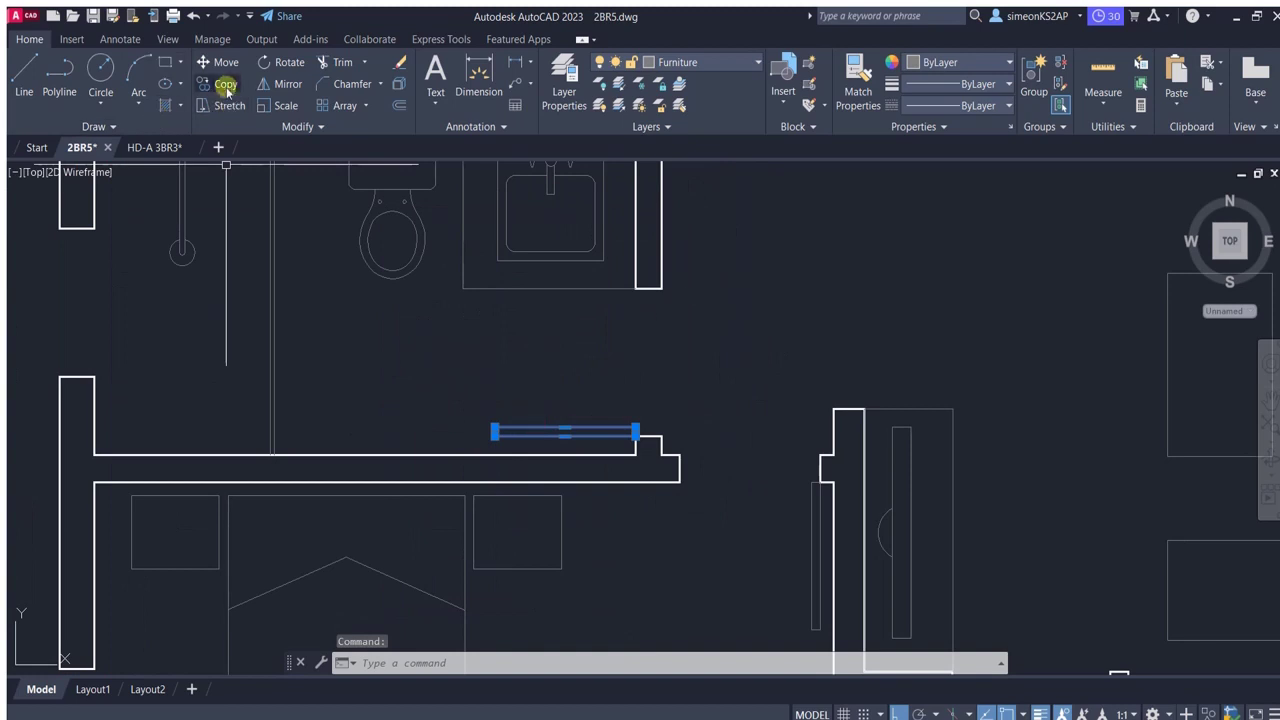
# Copy the horizontal panel into the upper bedroom doorway.
pyautogui.click(226, 88)
pyautogui.click(466, 414)
pyautogui.scroll(-3, 543, 309)
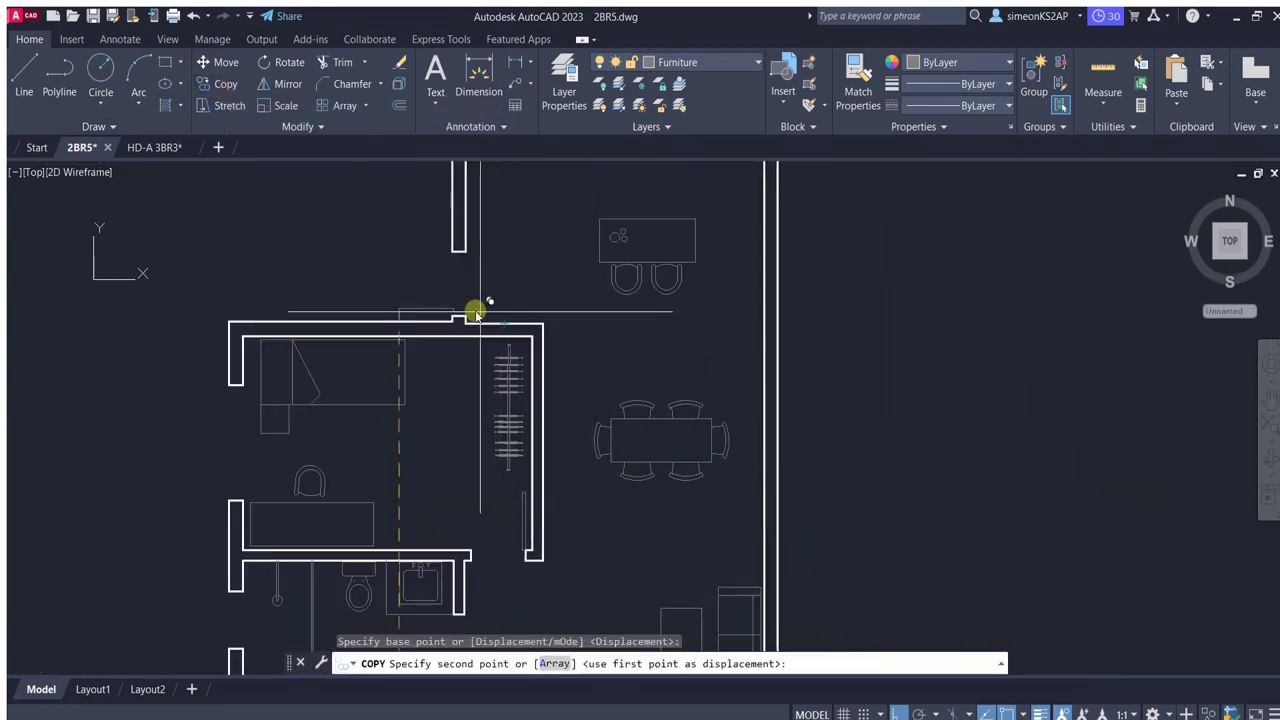
pyautogui.click(551, 300)
pyautogui.press('Escape')
pyautogui.scroll(-3, 477, 334)
pyautogui.scroll(-2, 300, 291)
pyautogui.scroll(2, 300, 291)
# Copy the spare door panel left of the plan into another doorway.
pyautogui.moveTo(285, 250); pyautogui.dragTo(335, 330)
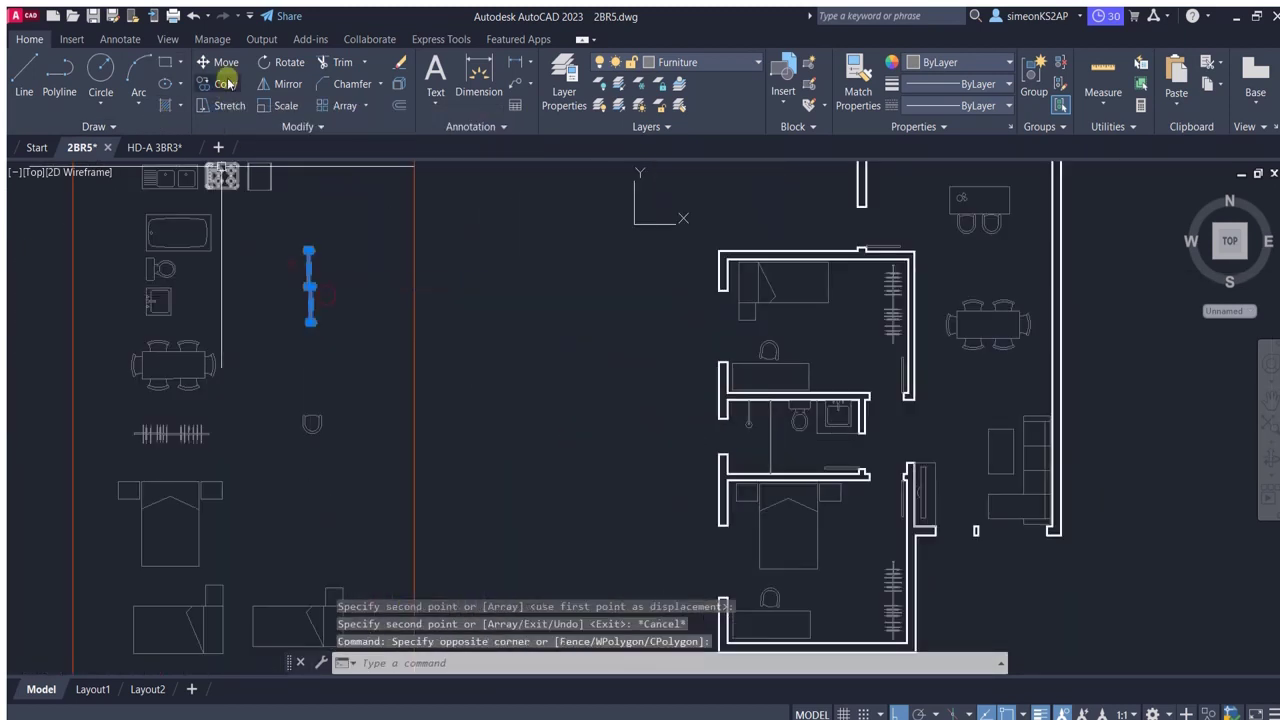
pyautogui.click(222, 88)
pyautogui.scroll(3, 310, 290)
pyautogui.click(329, 309)
pyautogui.scroll(-3, 628, 337)
pyautogui.scroll(3, 628, 340)
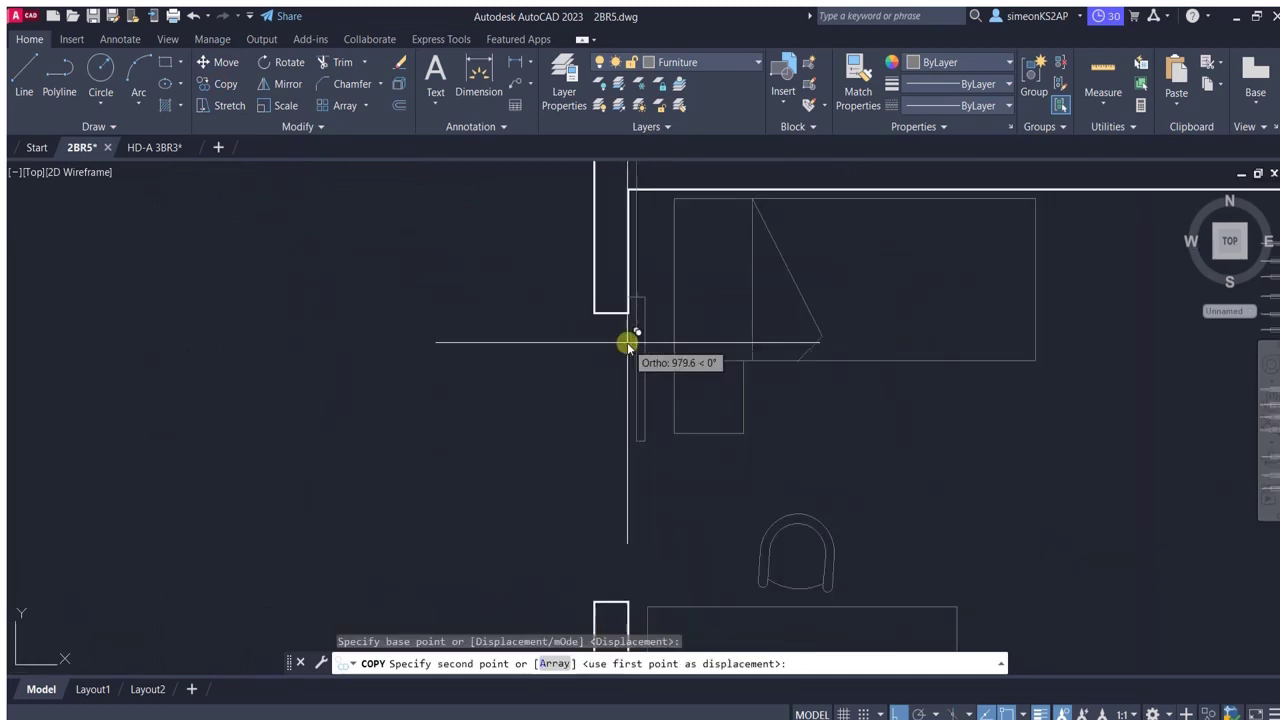
pyautogui.scroll(-3, 596, 300)
pyautogui.scroll(3, 623, 366)
pyautogui.click(634, 460)
pyautogui.press('Escape')
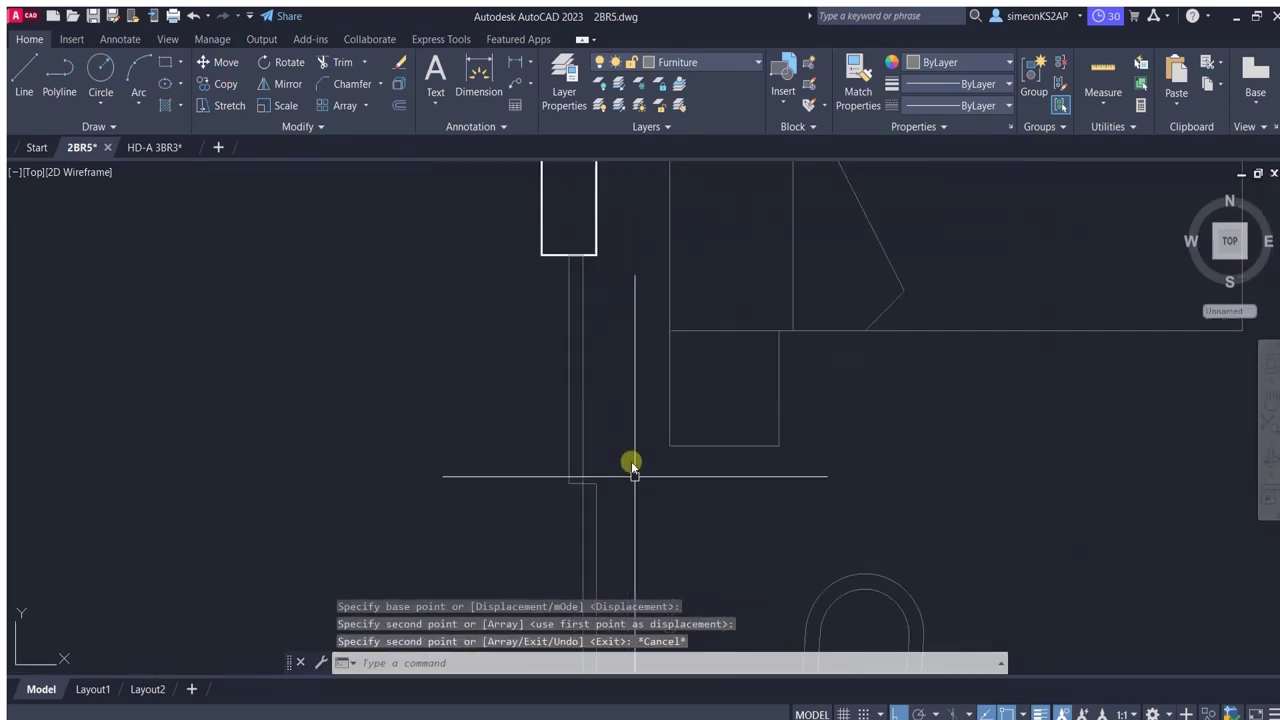
pyautogui.scroll(2, 634, 460)
# Move the newly placed panel so it sits against the wall end.
pyautogui.moveTo(500, 420); pyautogui.dragTo(580, 234)
pyautogui.click(210, 66)
pyautogui.click(520, 323)
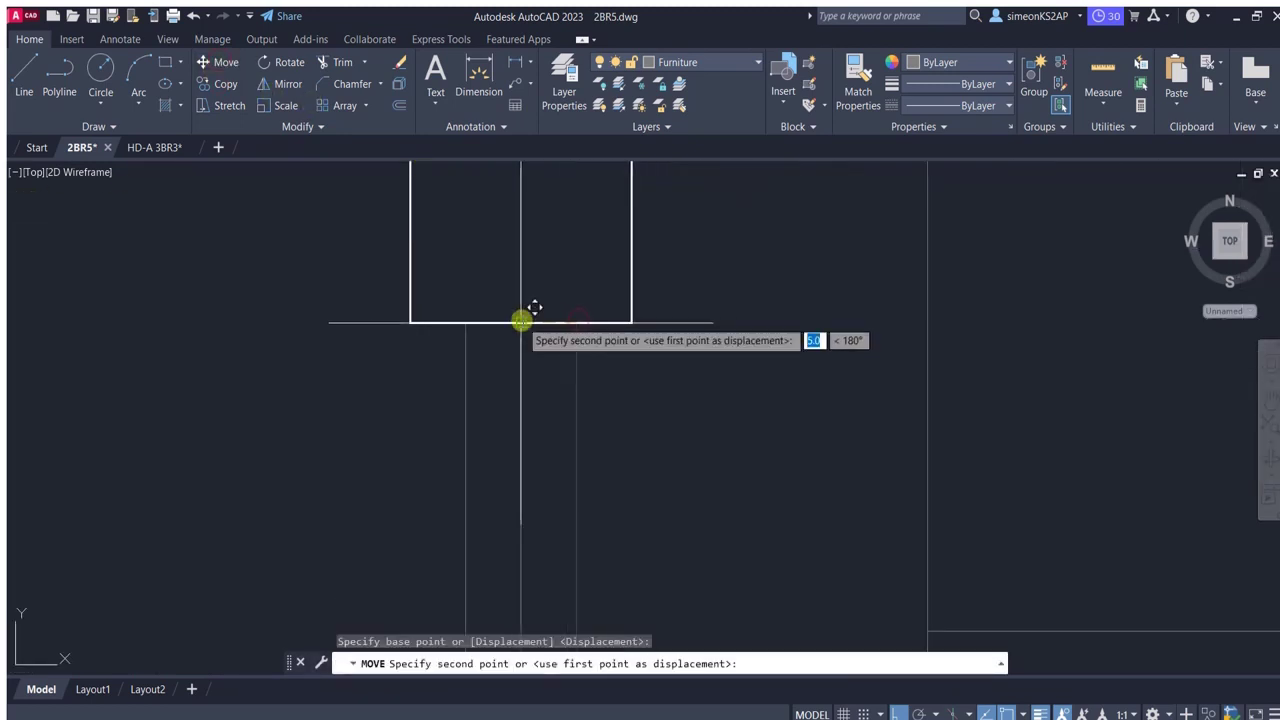
pyautogui.scroll(-3, 631, 323)
pyautogui.scroll(3, 582, 385)
pyautogui.click(582, 385)
pyautogui.scroll(-3, 582, 385)
# Copy a panel from the wall corner to the wall midpoint.
pyautogui.click(520, 329)
pyautogui.scroll(3, 580, 289)
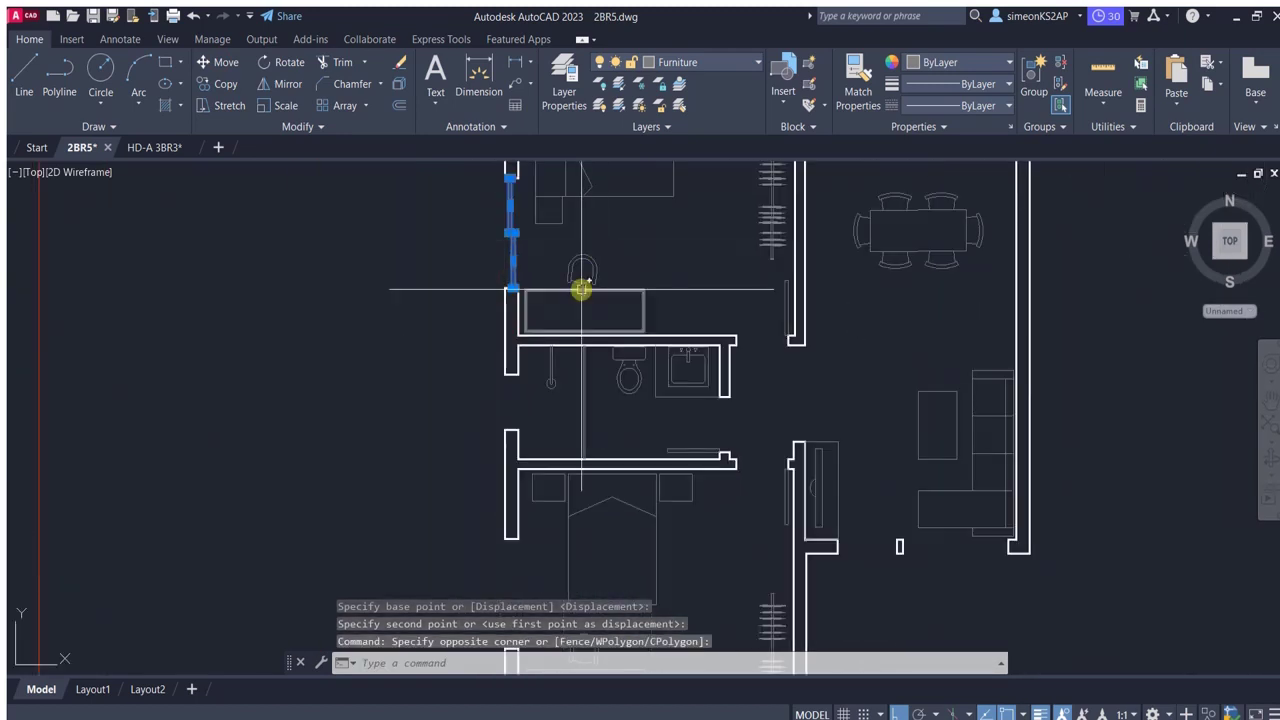
pyautogui.scroll(-3, 520, 223)
pyautogui.scroll(3, 537, 355)
pyautogui.moveTo(537, 355); pyautogui.dragTo(548, 311, button='middle')
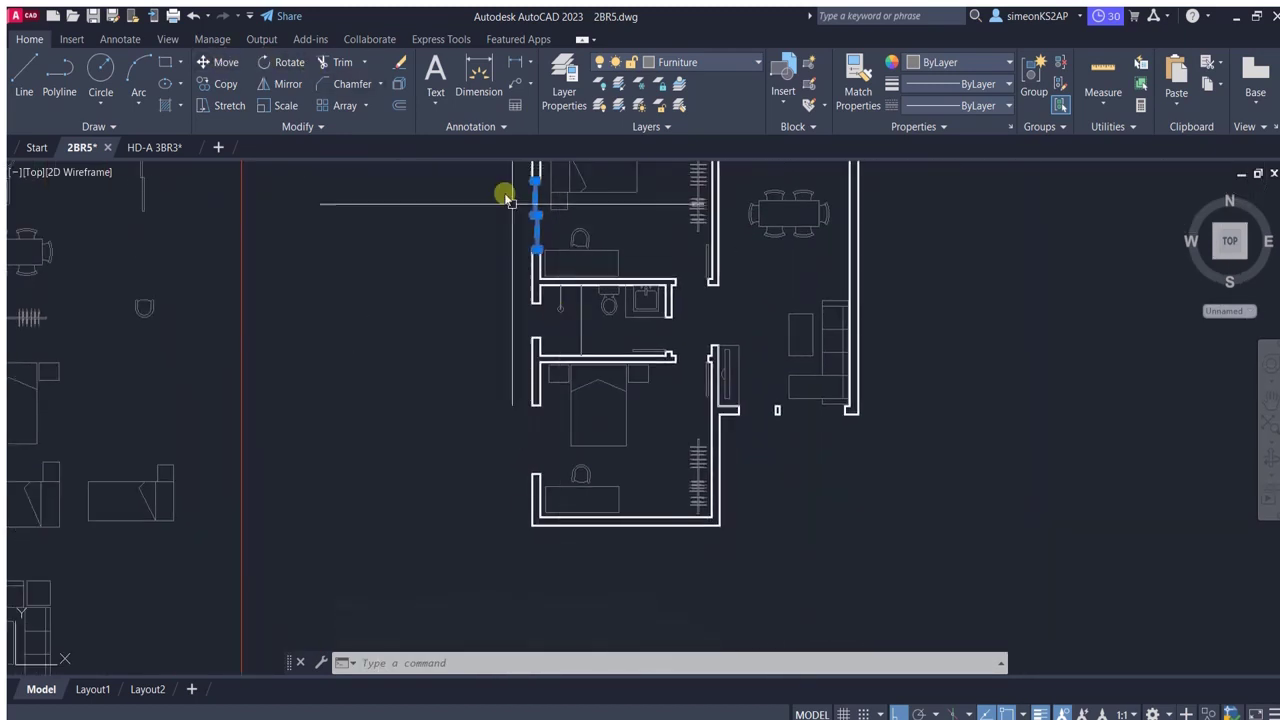
pyautogui.click(222, 86)
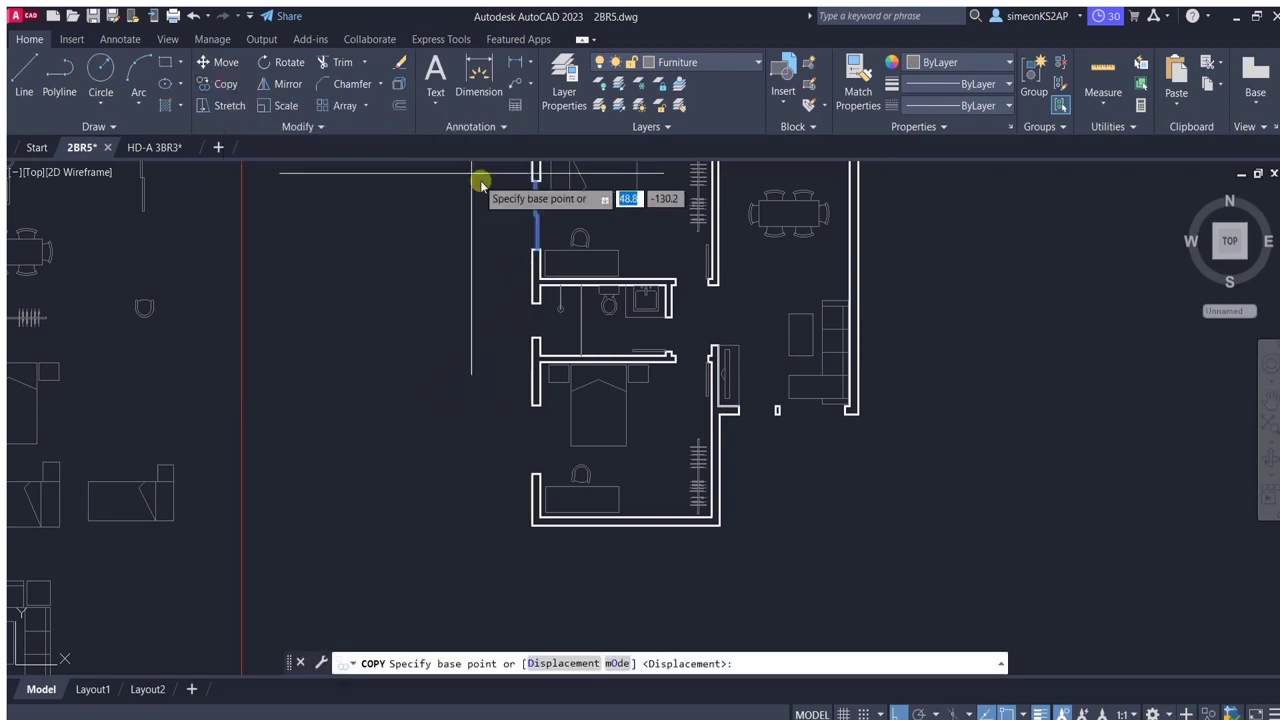
pyautogui.scroll(3, 520, 215)
pyautogui.scroll(-3, 520, 240)
pyautogui.scroll(3, 523, 205)
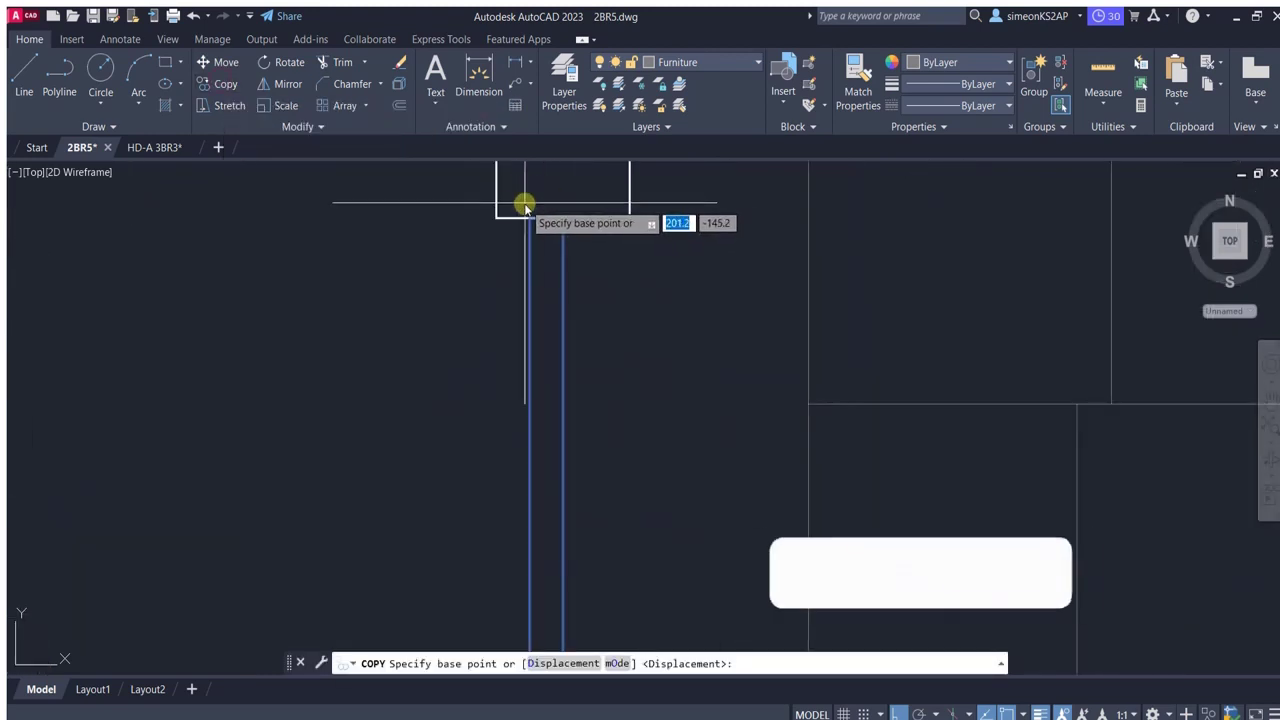
pyautogui.click(523, 217)
pyautogui.scroll(-2, 609, 318)
pyautogui.scroll(3, 632, 310)
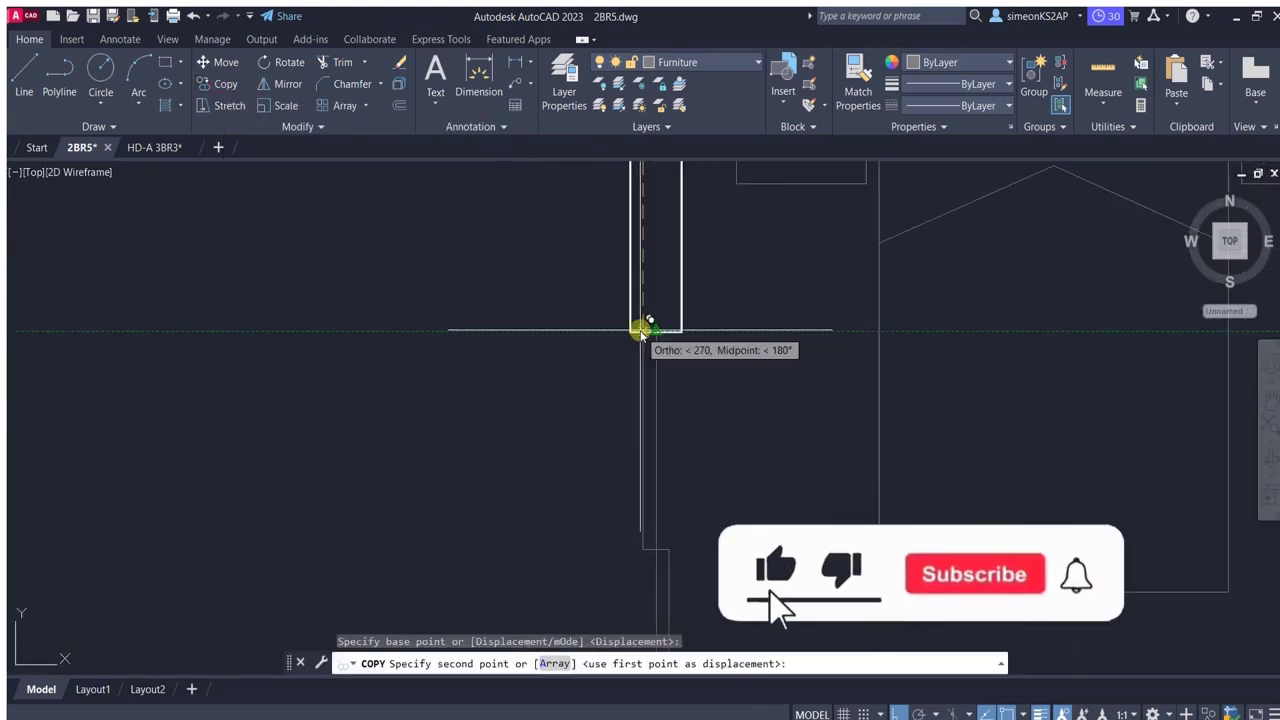
pyautogui.click(641, 333)
pyautogui.scroll(-2, 700, 366)
pyautogui.press('Escape')
pyautogui.scroll(-2, 594, 289)
pyautogui.scroll(-2, 697, 309)
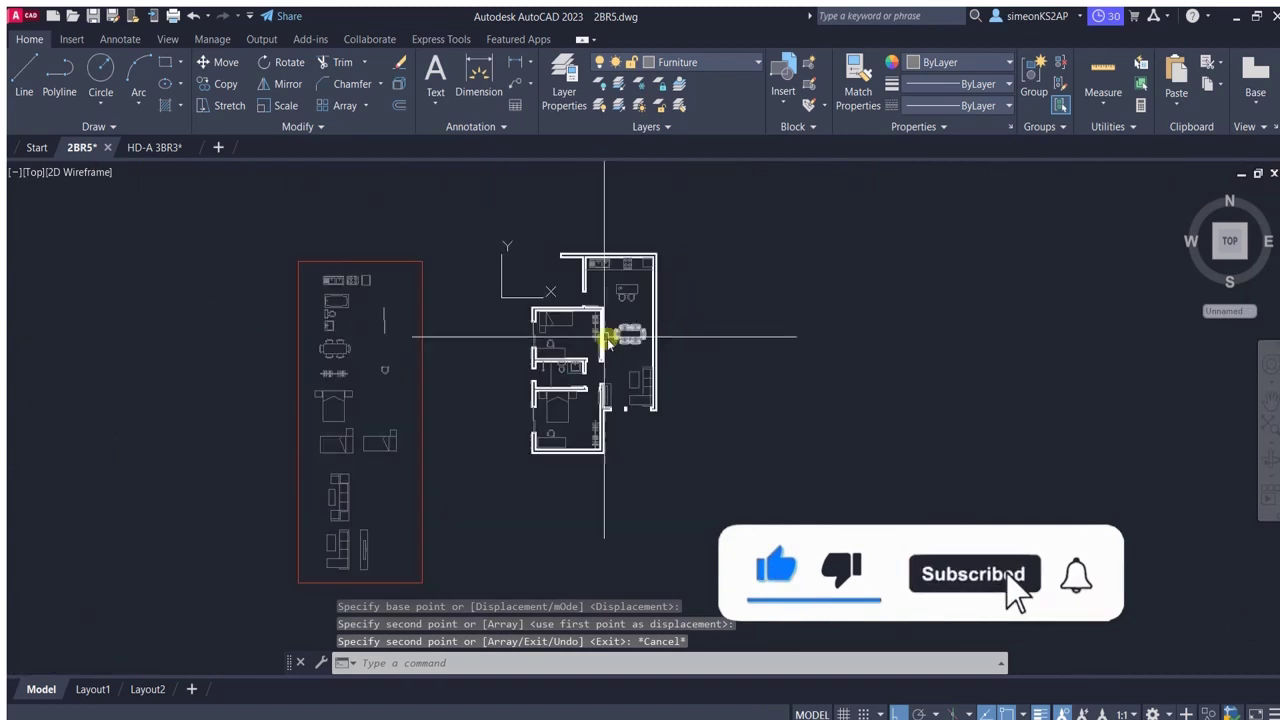
pyautogui.scroll(2, 607, 342)
pyautogui.scroll(2, 280, 260)
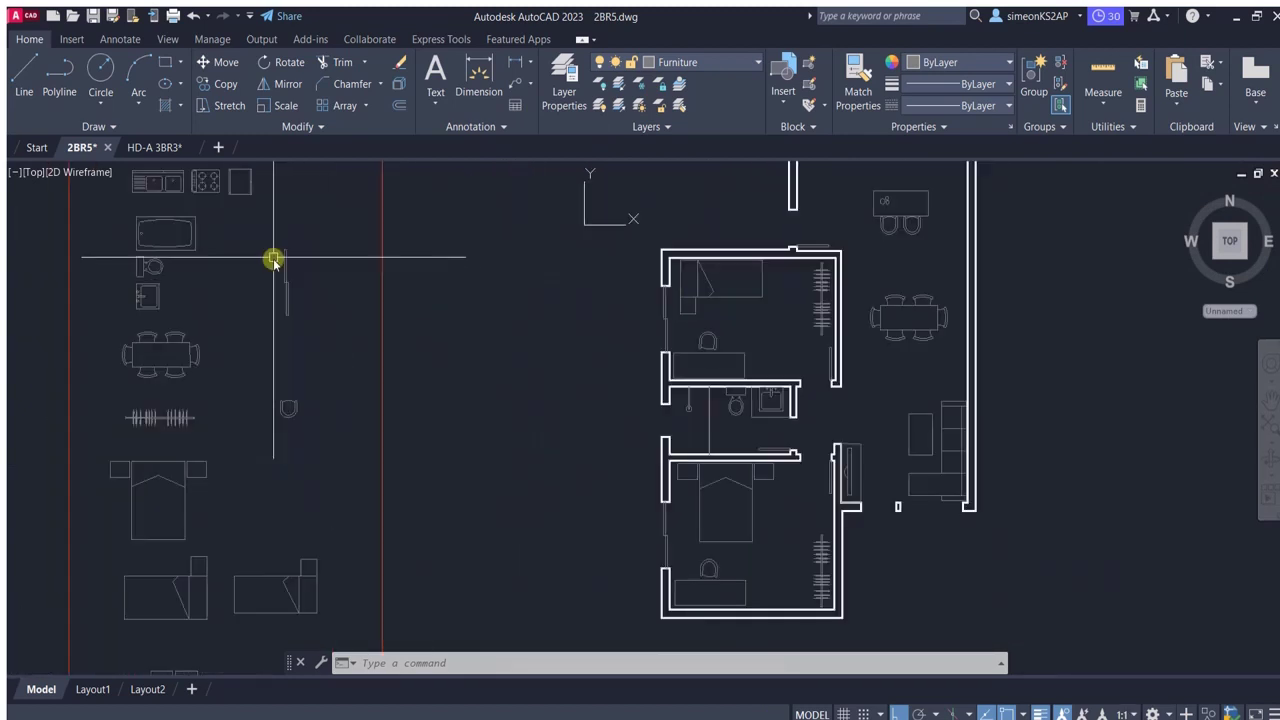
# Copy the wall panel into the next doorway.
pyautogui.click(225, 83)
pyautogui.scroll(2, 297, 209)
pyautogui.click(311, 180)
pyautogui.scroll(-2, 608, 306)
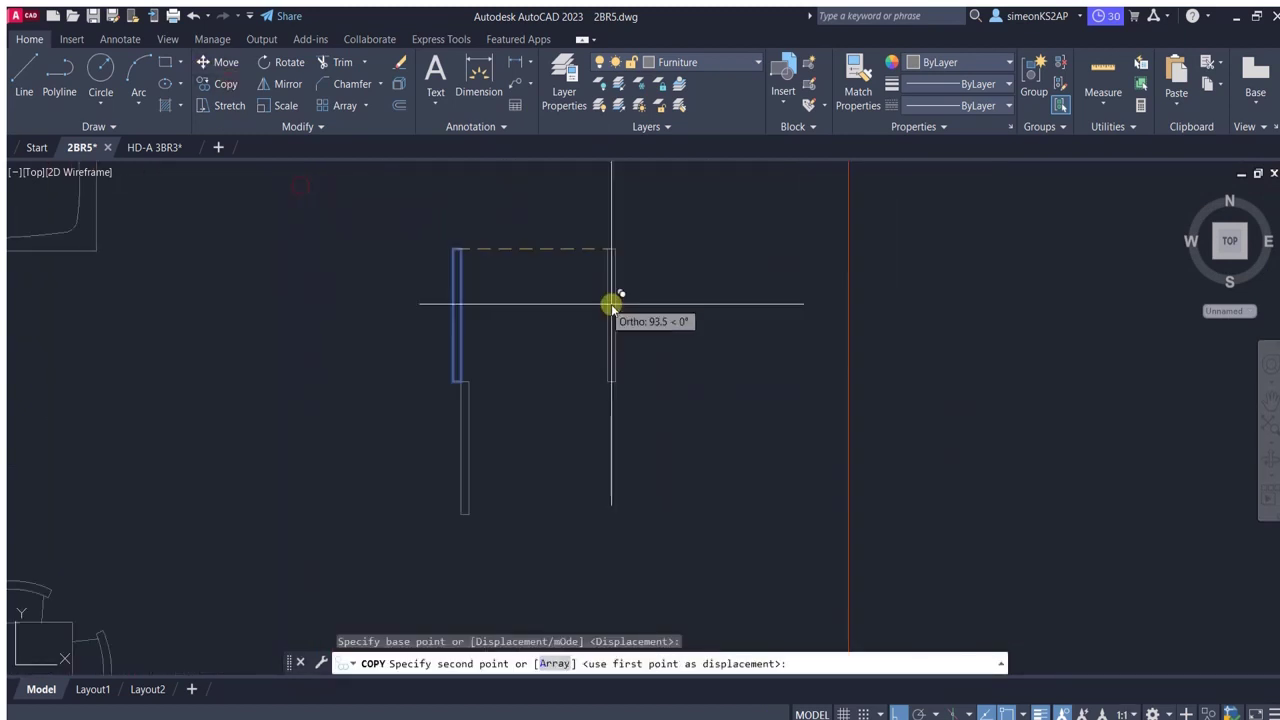
pyautogui.scroll(-1, 722, 320)
pyautogui.scroll(2, 722, 320)
pyautogui.click(460, 222)
pyautogui.press('Escape')
pyautogui.scroll(1, 474, 231)
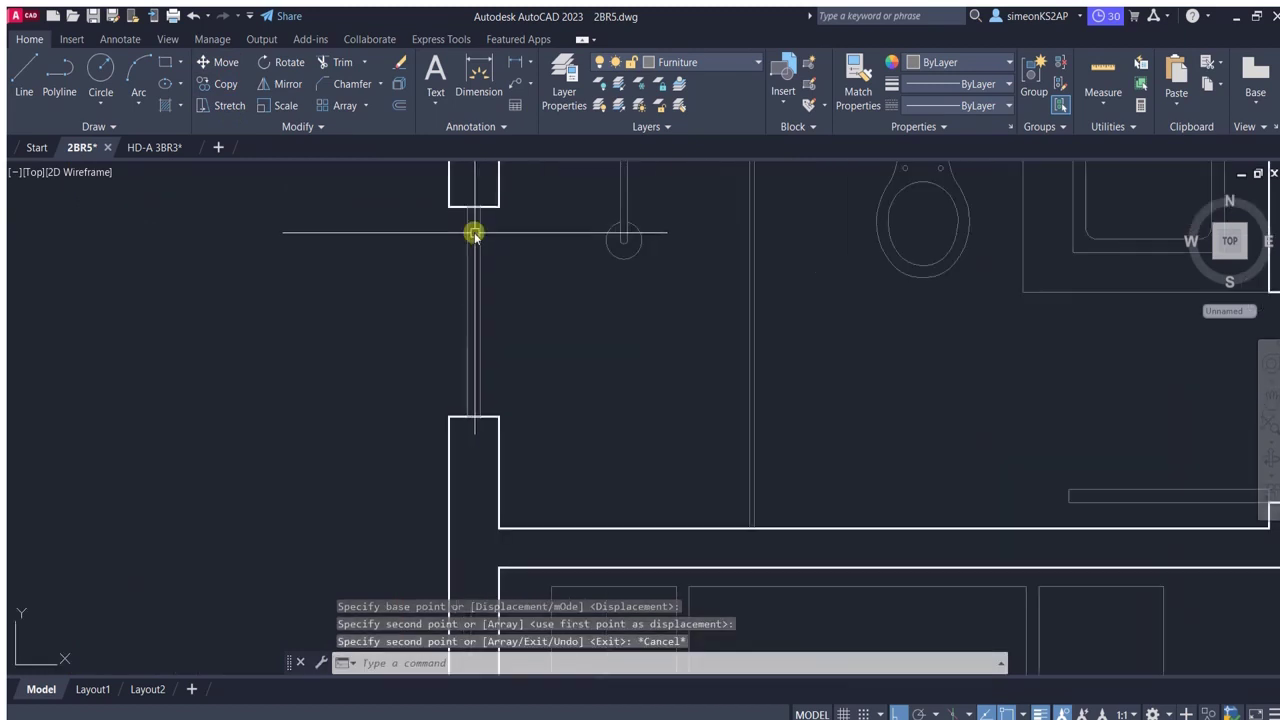
# Select the copied wall panel segment and start moving it from the wall corner.
pyautogui.click(509, 304)
pyautogui.press('Escape')
pyautogui.click(509, 320)
pyautogui.click(217, 62)
pyautogui.scroll(3, 500, 286)
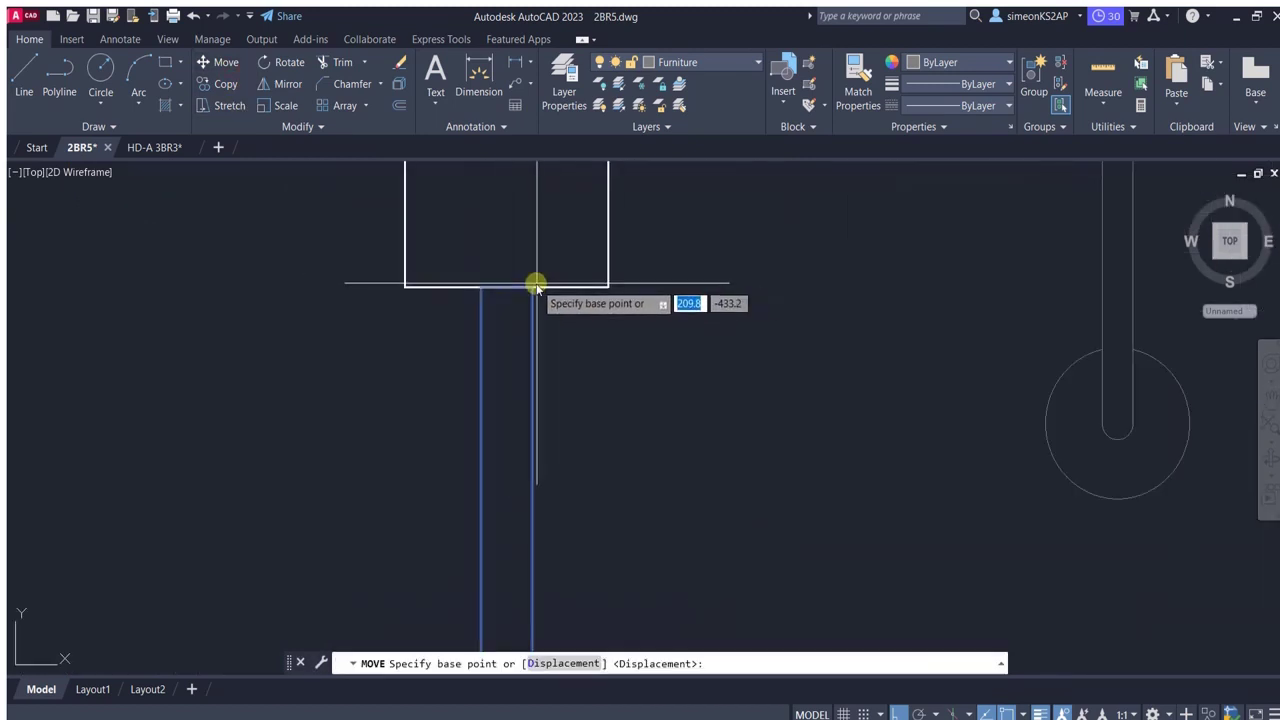
pyautogui.click(522, 288)
pyautogui.scroll(-2, 522, 288)
pyautogui.scroll(-2, 503, 329)
# Copy the panel on the upper bedroom's wall into the living area opening.
pyautogui.scroll(-1, 814, 406)
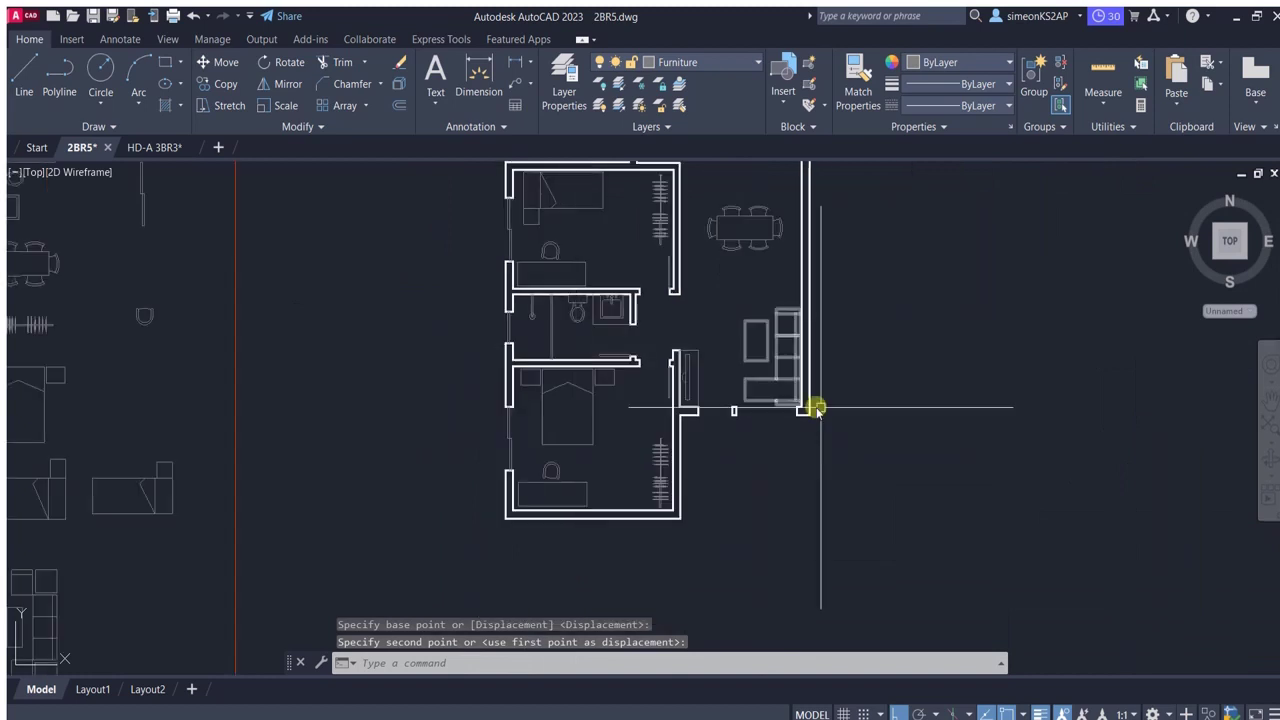
pyautogui.click(792, 360)
pyautogui.scroll(2, 440, 285)
pyautogui.click(429, 263)
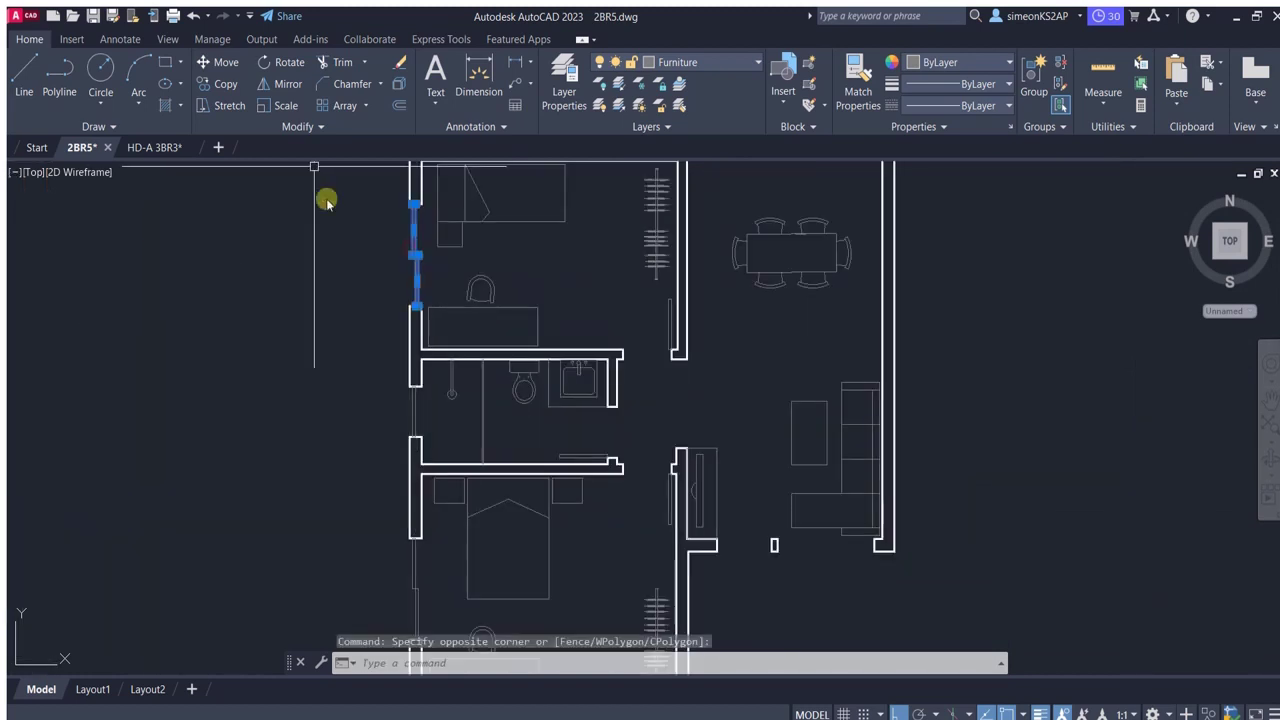
pyautogui.scroll(3, 428, 286)
pyautogui.click(225, 84)
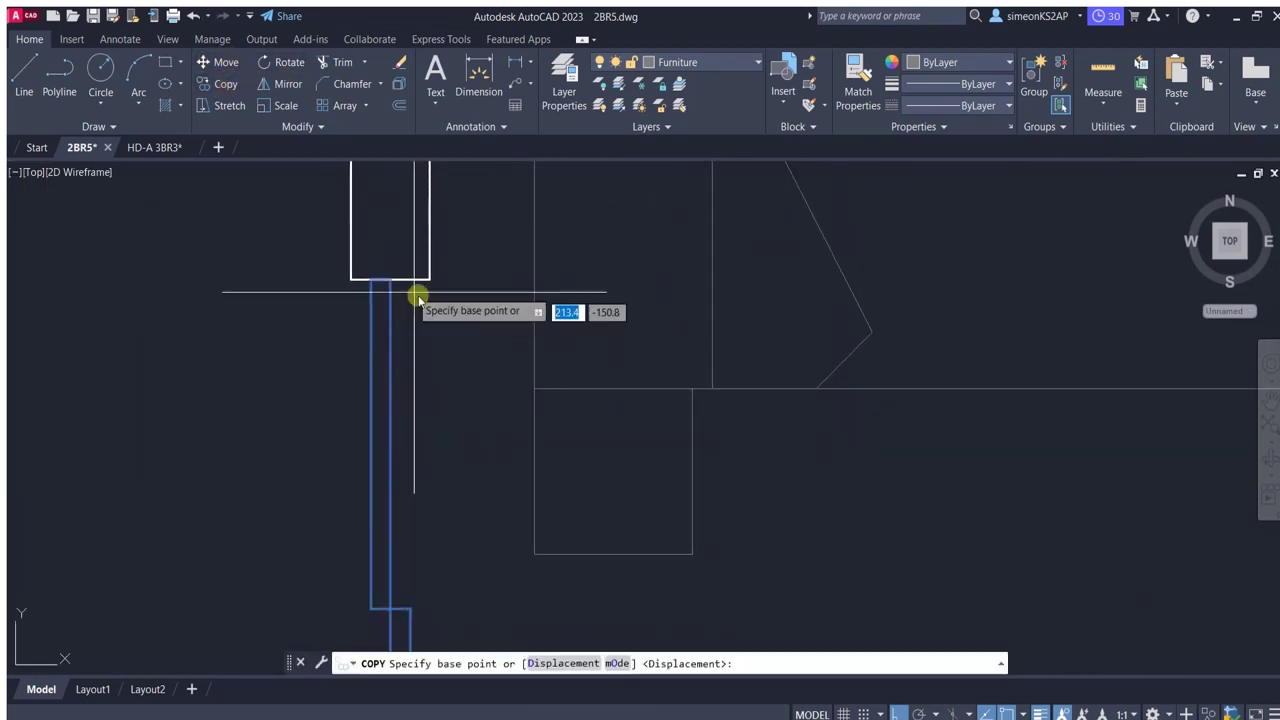
pyautogui.click(370, 279)
pyautogui.scroll(-3, 614, 340)
pyautogui.scroll(2, 617, 374)
pyautogui.click(680, 440)
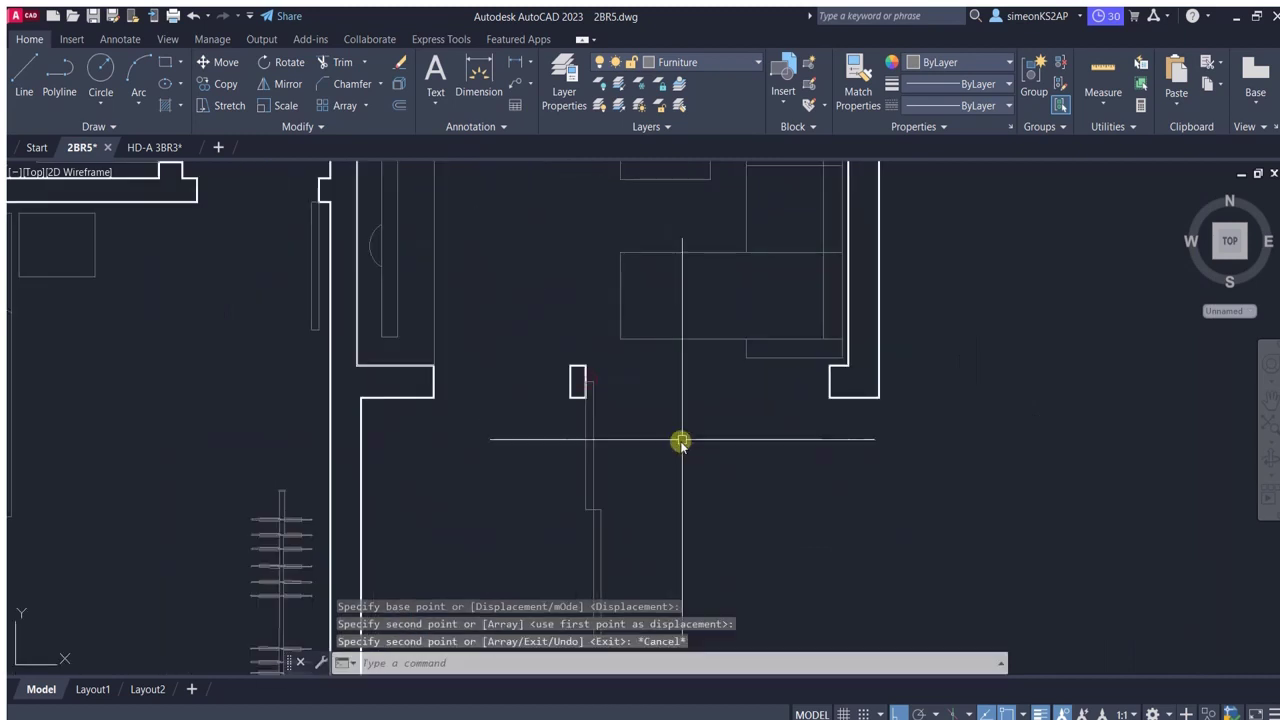
pyautogui.press('Escape')
# Rotate the door panel about the doorway's wall end so it lies horizontally.
pyautogui.click(625, 365)
pyautogui.click(575, 358)
pyautogui.click(289, 62)
pyautogui.scroll(2, 420, 330)
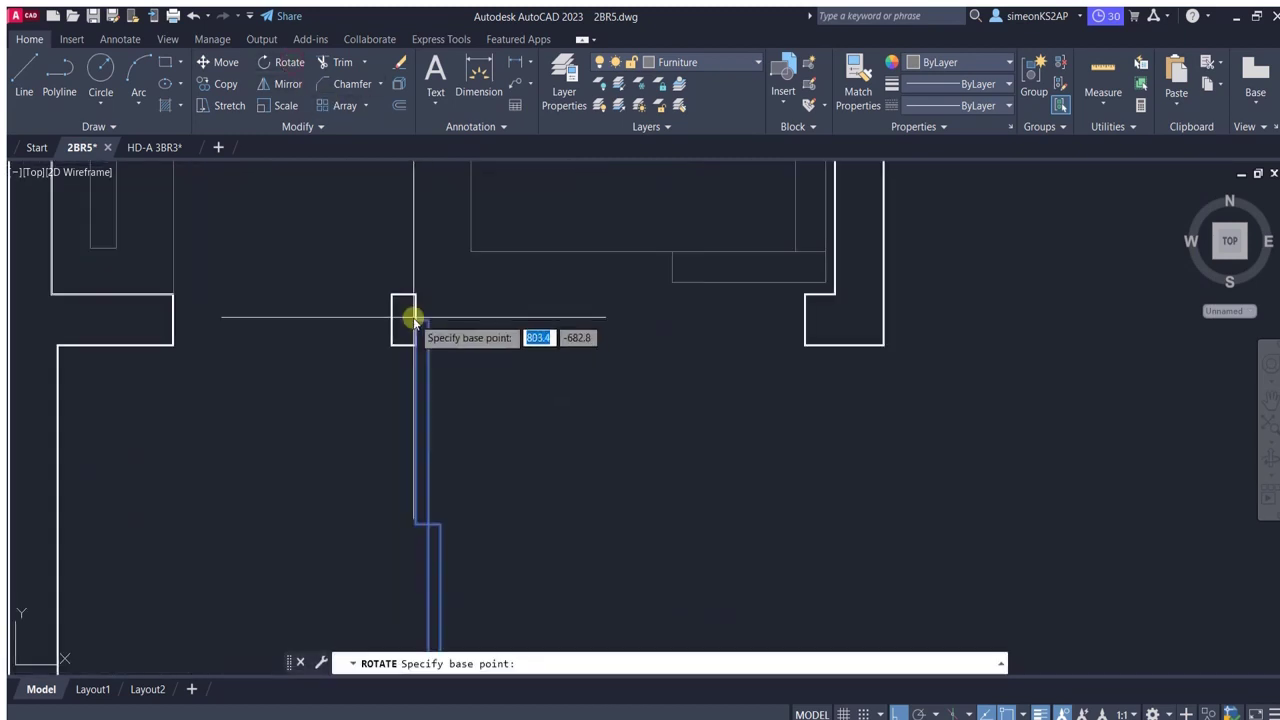
pyautogui.click(416, 320)
pyautogui.scroll(-2, 963, 329)
pyautogui.scroll(2, 634, 337)
pyautogui.click(634, 337)
pyautogui.scroll(1, 714, 443)
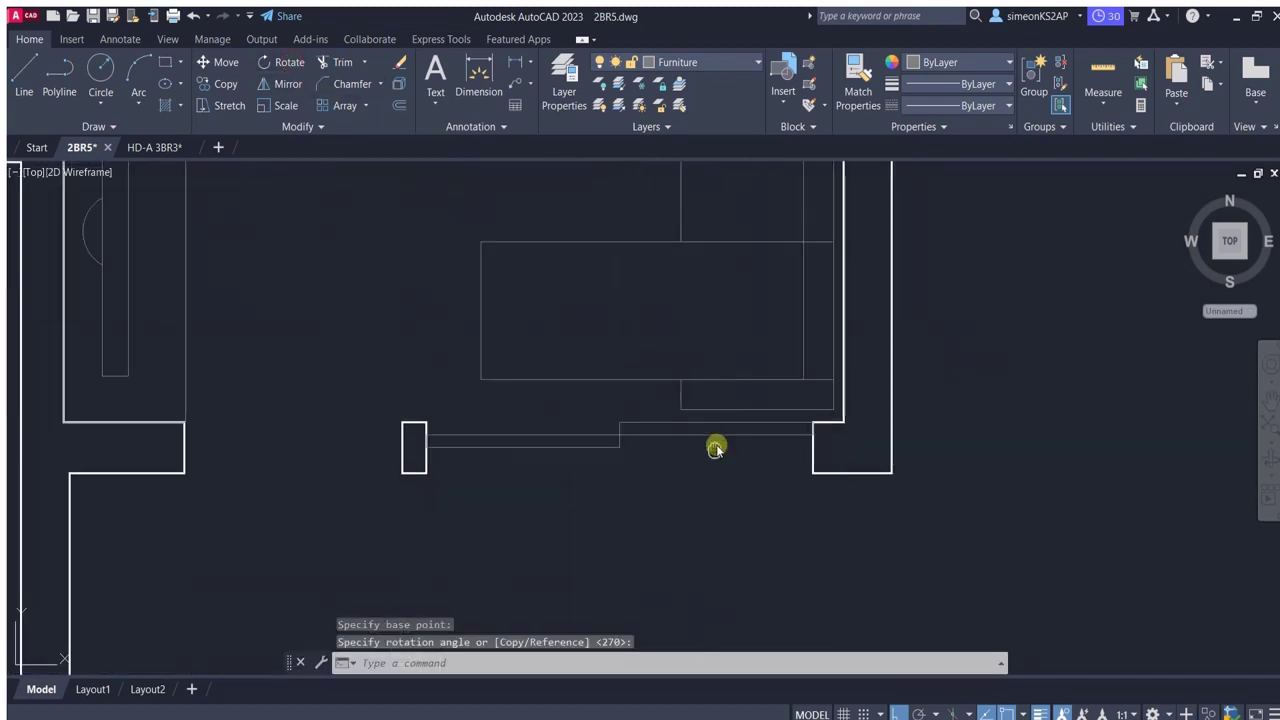
# Move the rotated door panel into the lounge entrance opening.
pyautogui.click(656, 428)
pyautogui.click(630, 385)
pyautogui.scroll(2, 485, 352)
pyautogui.click(224, 62)
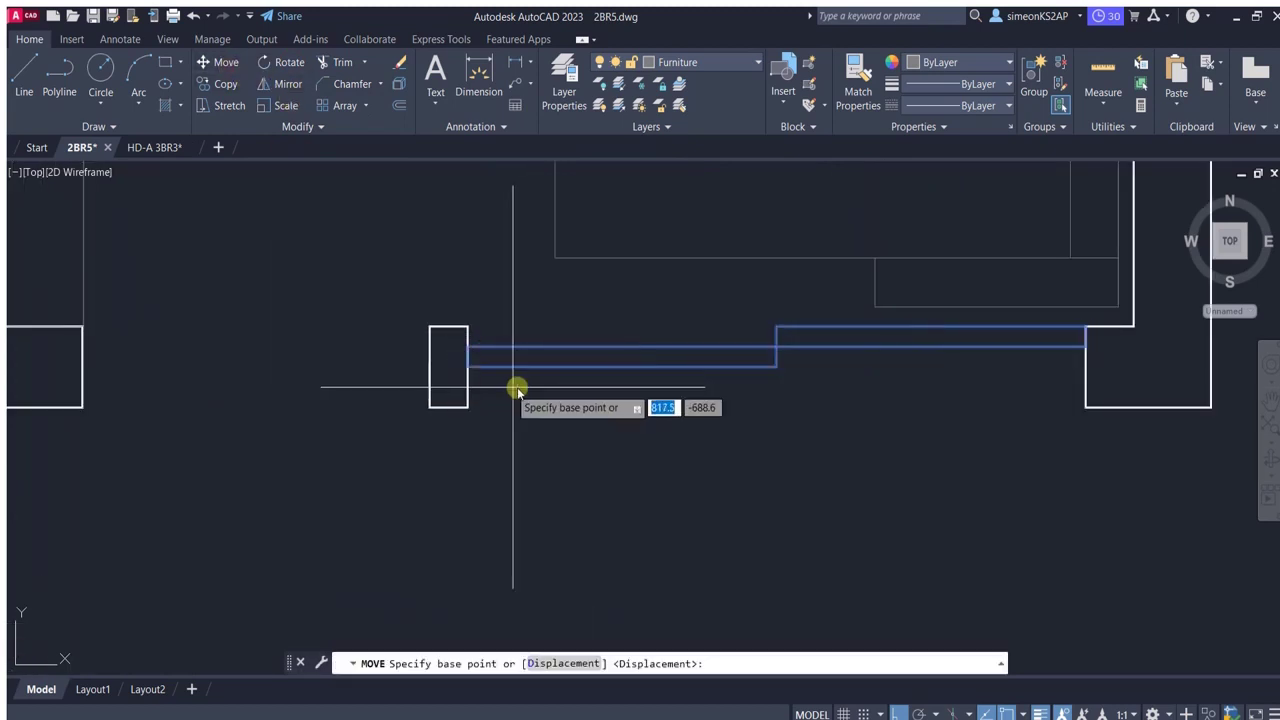
pyautogui.scroll(3, 437, 331)
pyautogui.click(437, 371)
pyautogui.scroll(-4, 652, 491)
pyautogui.scroll(-2, 652, 491)
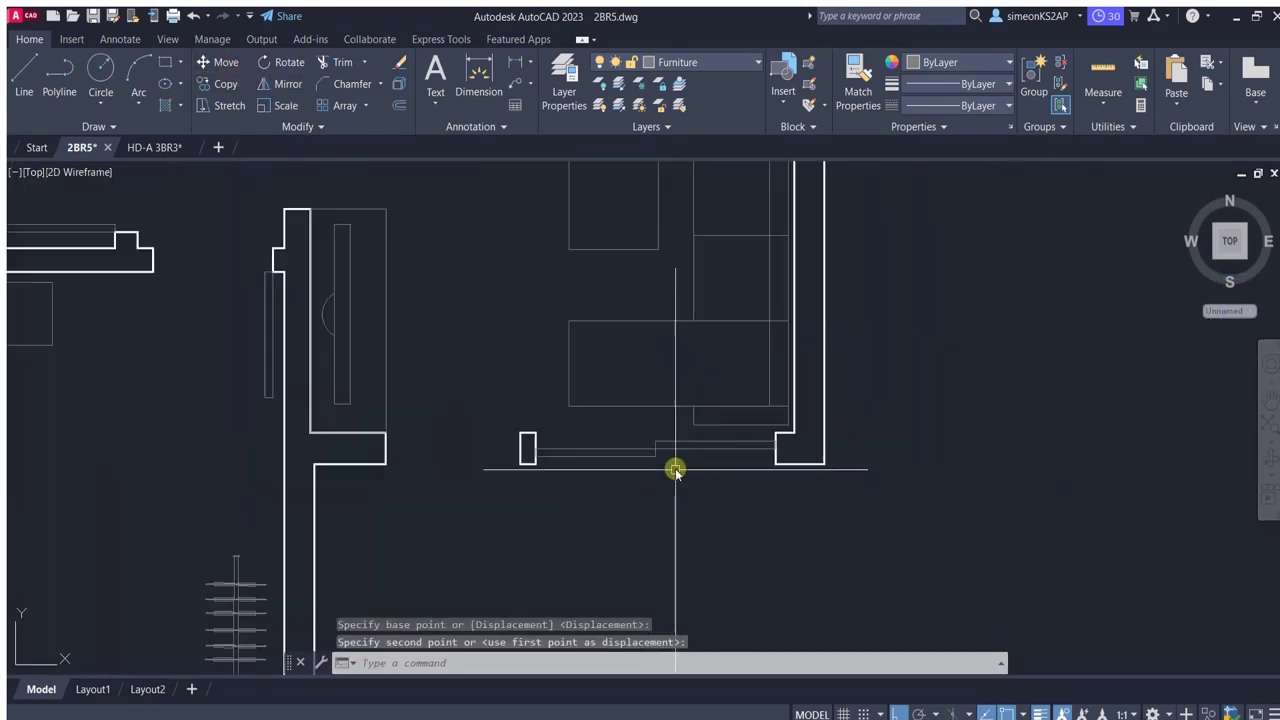
pyautogui.scroll(-2, 674, 466)
pyautogui.scroll(1, 646, 466)
pyautogui.scroll(1, 691, 449)
pyautogui.moveTo(656, 454); pyautogui.dragTo(661, 444, button='middle')
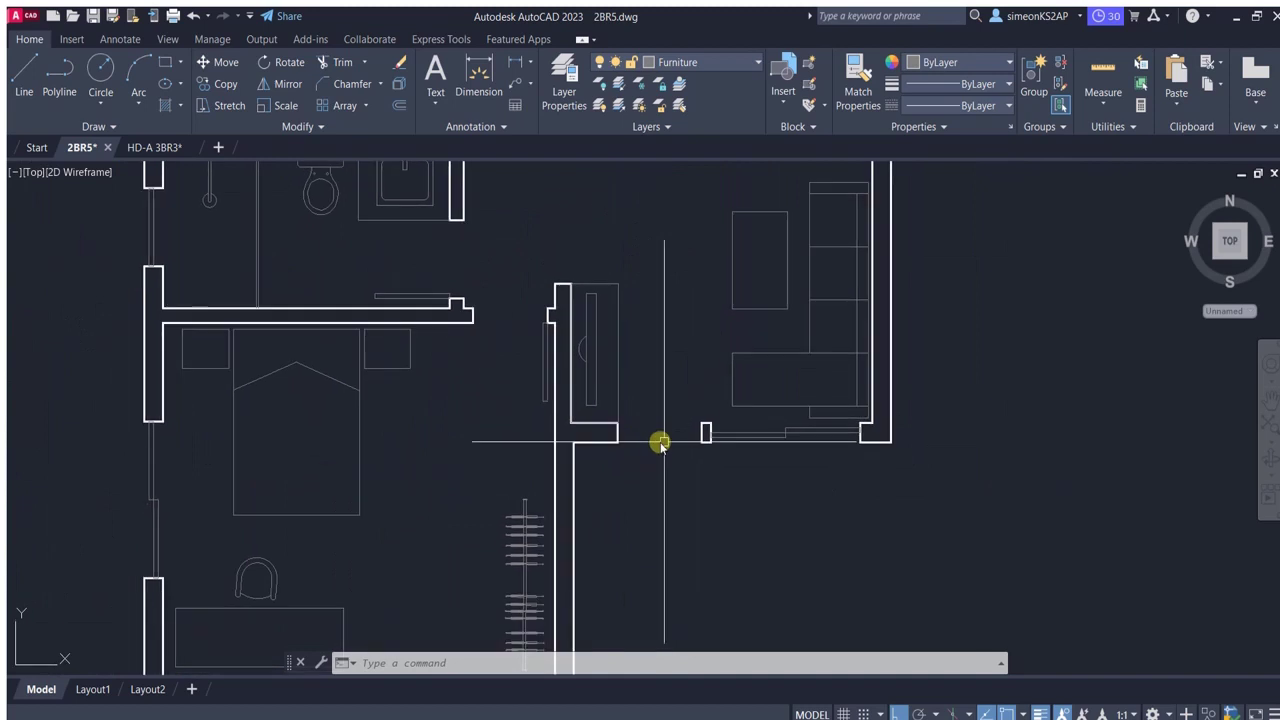
pyautogui.scroll(-4, 666, 447)
pyautogui.scroll(4, 620, 400)
pyautogui.scroll(-1, 632, 438)
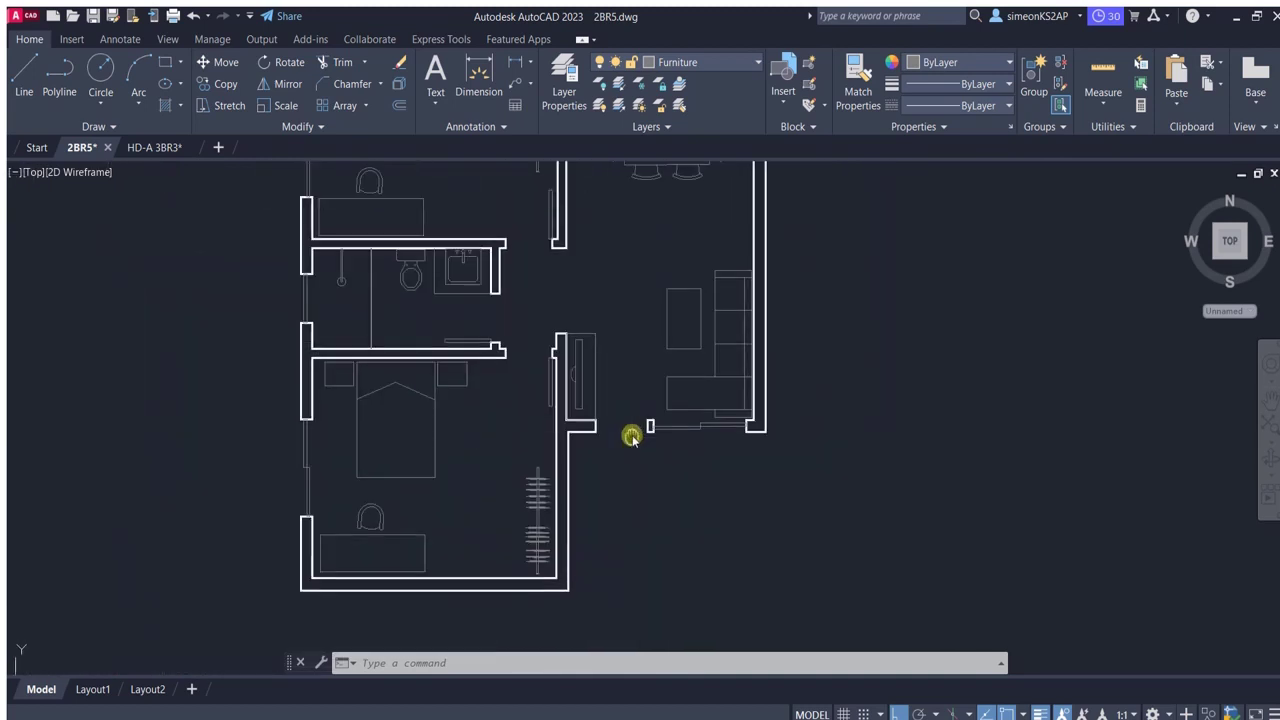
# Copy the door panel to another doorway in the plan.
pyautogui.click(227, 88)
pyautogui.scroll(5, 573, 432)
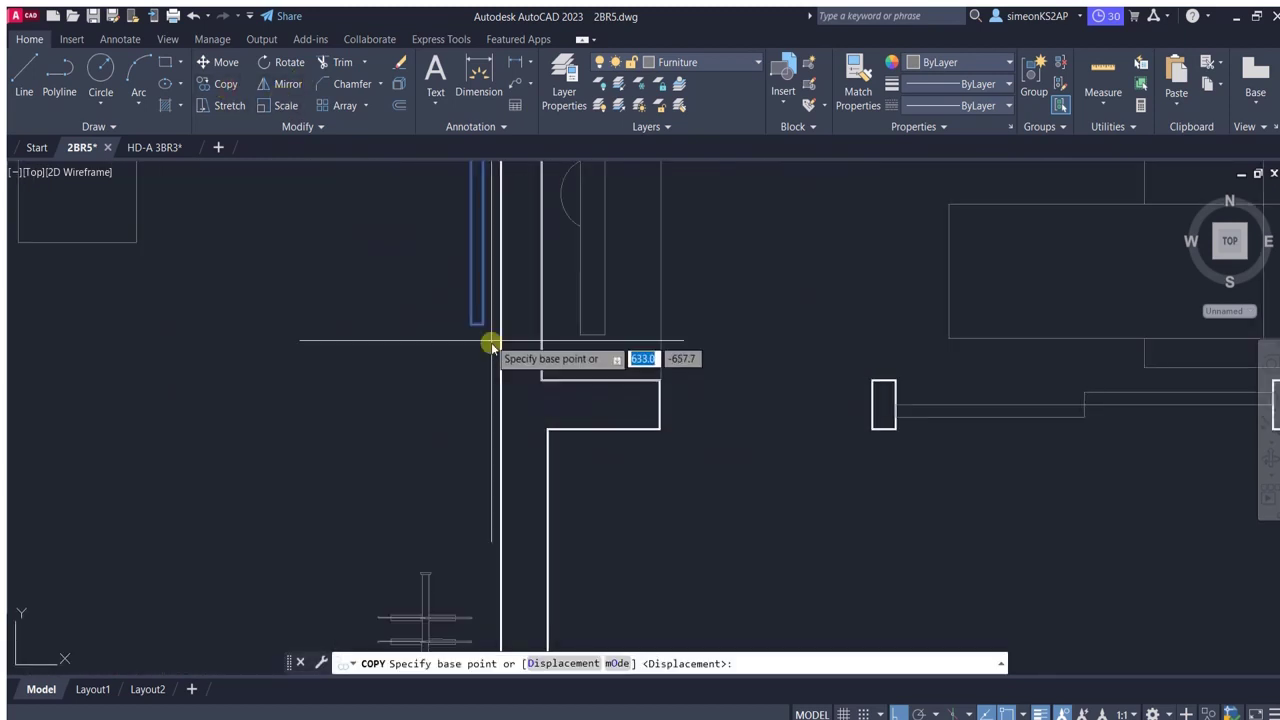
pyautogui.click(478, 323)
pyautogui.click(872, 381)
pyautogui.scroll(-2, 666, 429)
pyautogui.scroll(-2, 774, 394)
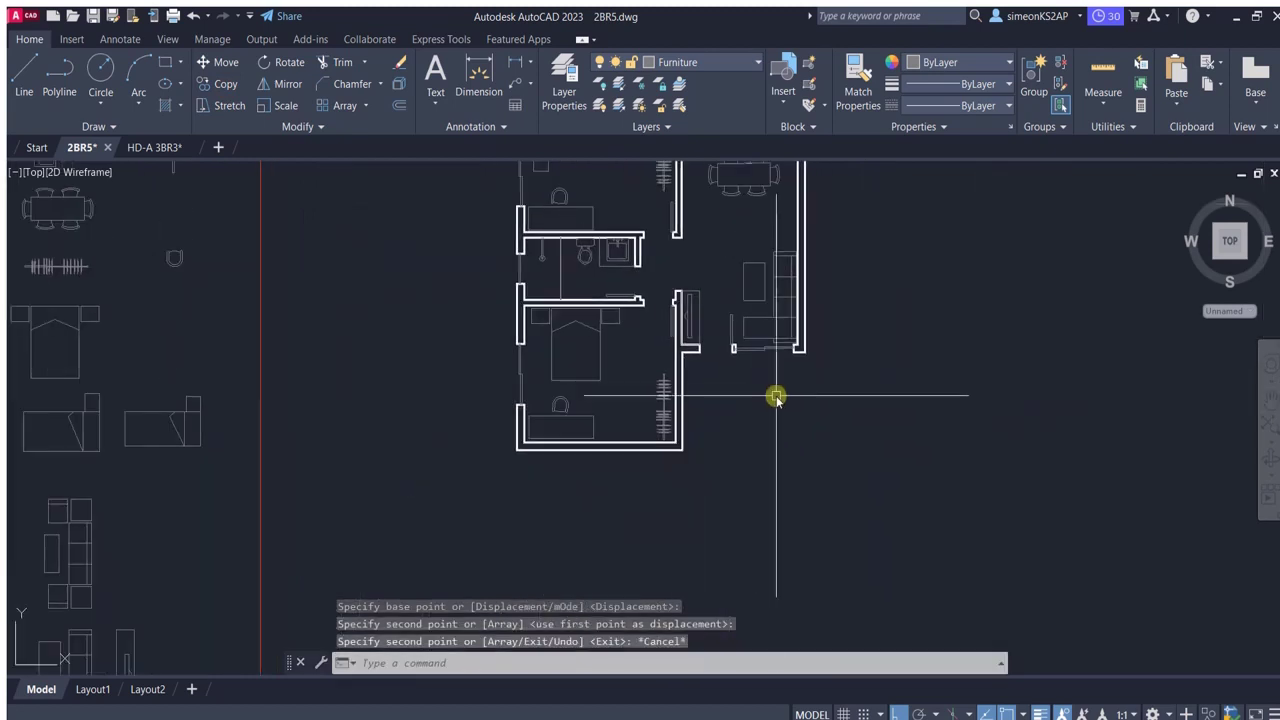
pyautogui.scroll(1, 697, 463)
pyautogui.press('Escape')
# Make Walls the current layer and draw a short vertical polyline on the kitchen's top wall.
pyautogui.scroll(6, 651, 277)
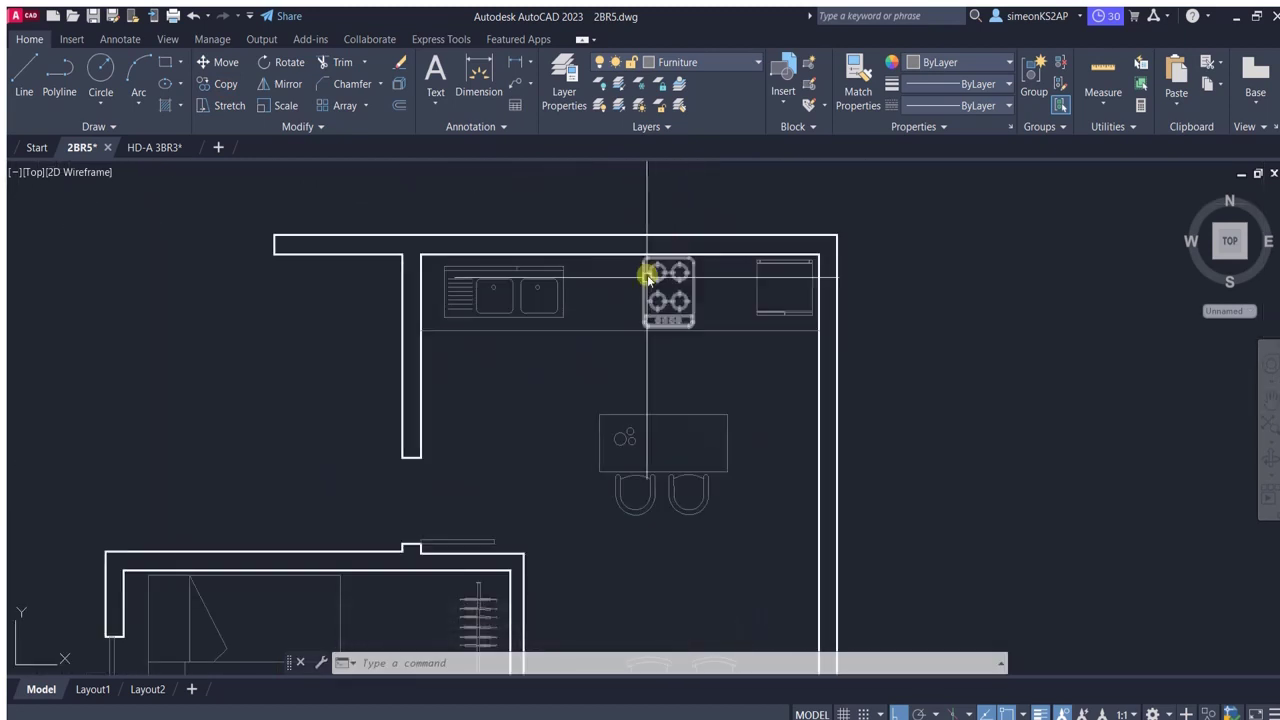
pyautogui.scroll(-2, 617, 283)
pyautogui.moveTo(617, 283); pyautogui.dragTo(628, 313, button='middle')
pyautogui.write('pl')
pyautogui.press('Return')
pyautogui.click(700, 62)
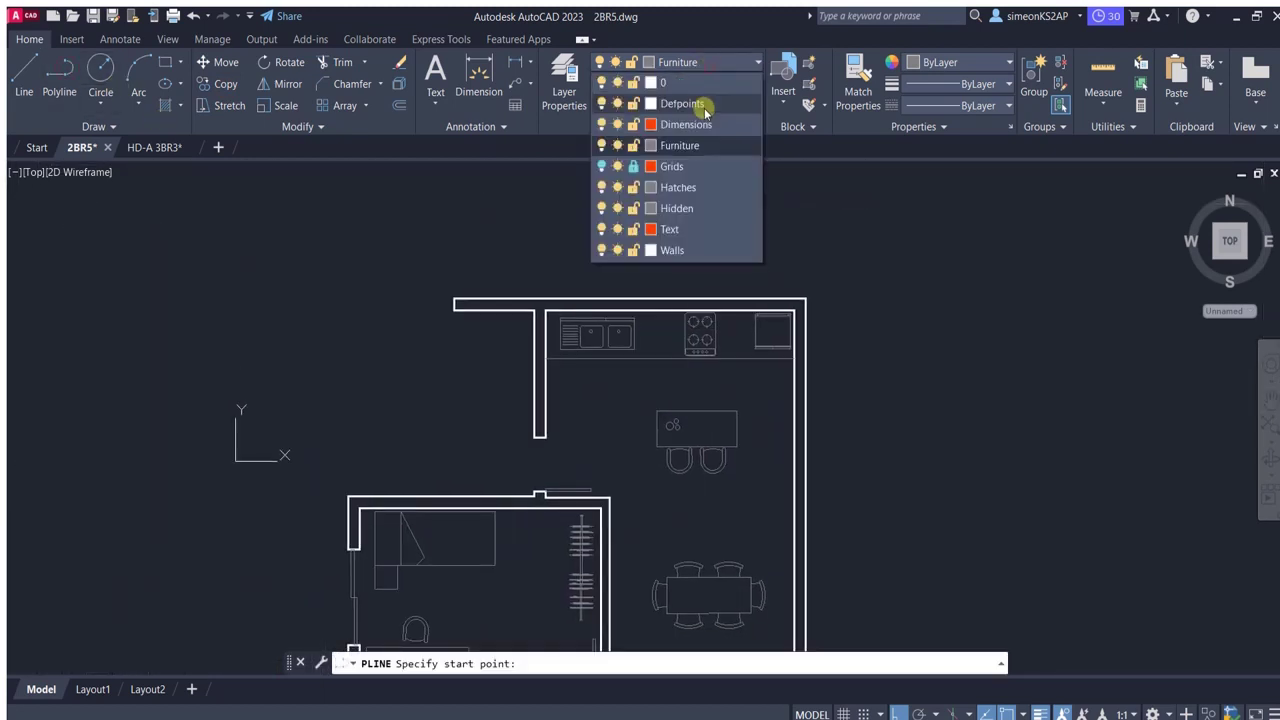
pyautogui.click(640, 252)
pyautogui.scroll(3, 507, 298)
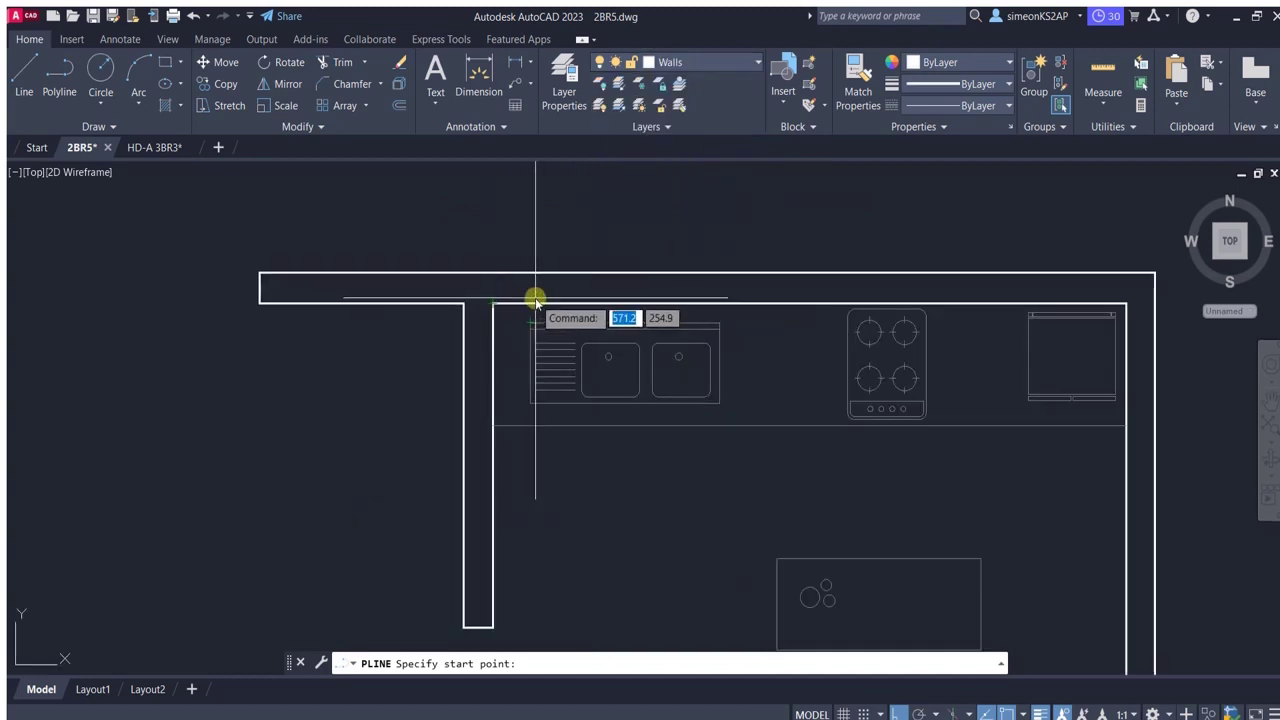
pyautogui.click(535, 299)
pyautogui.click(537, 253)
pyautogui.press('Escape')
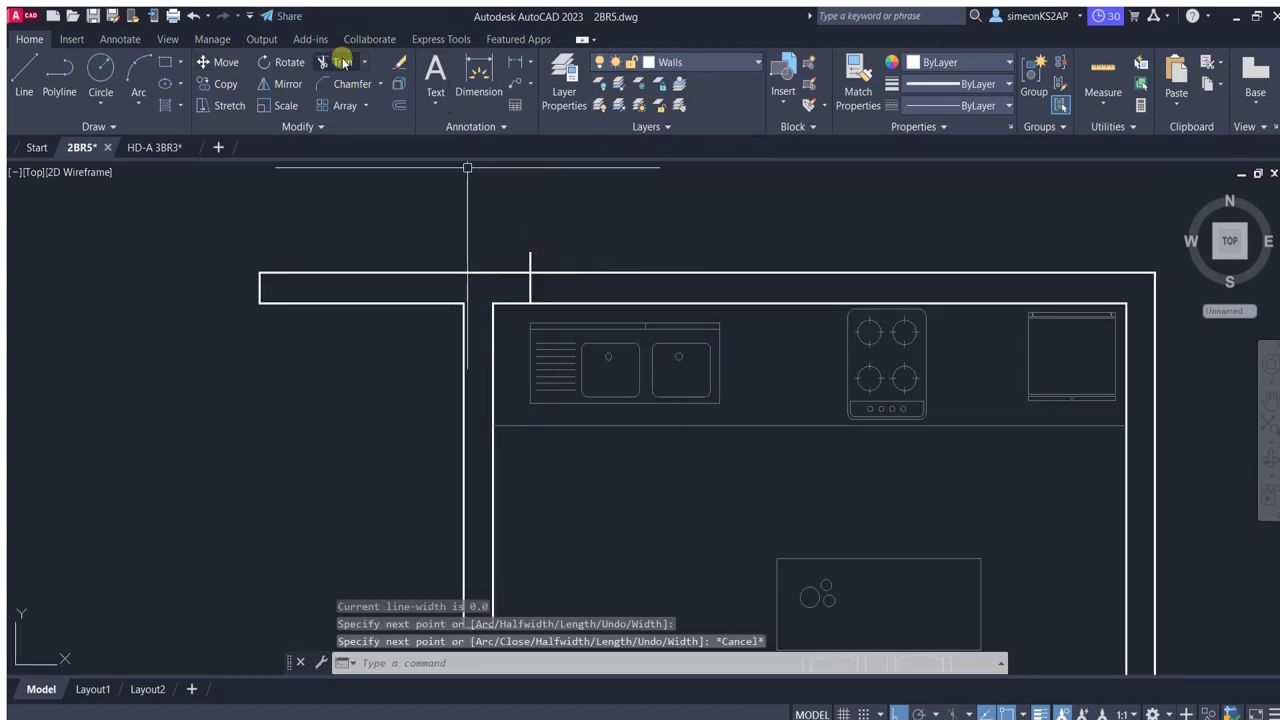
# Offset the kitchen's top wall line by 80.
pyautogui.click(342, 62)
pyautogui.scroll(2, 529, 271)
pyautogui.scroll(-4, 637, 289)
pyautogui.press('Escape')
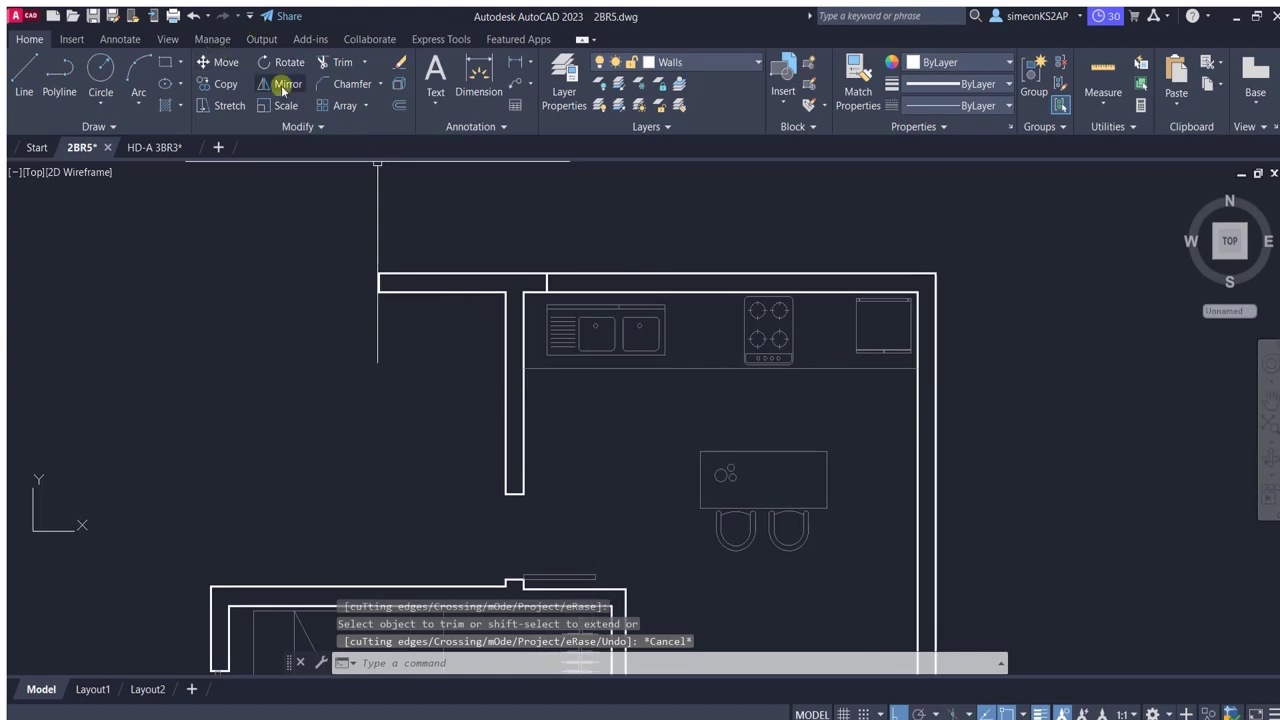
pyautogui.click(398, 84)
pyautogui.write('80')
pyautogui.press('Return')
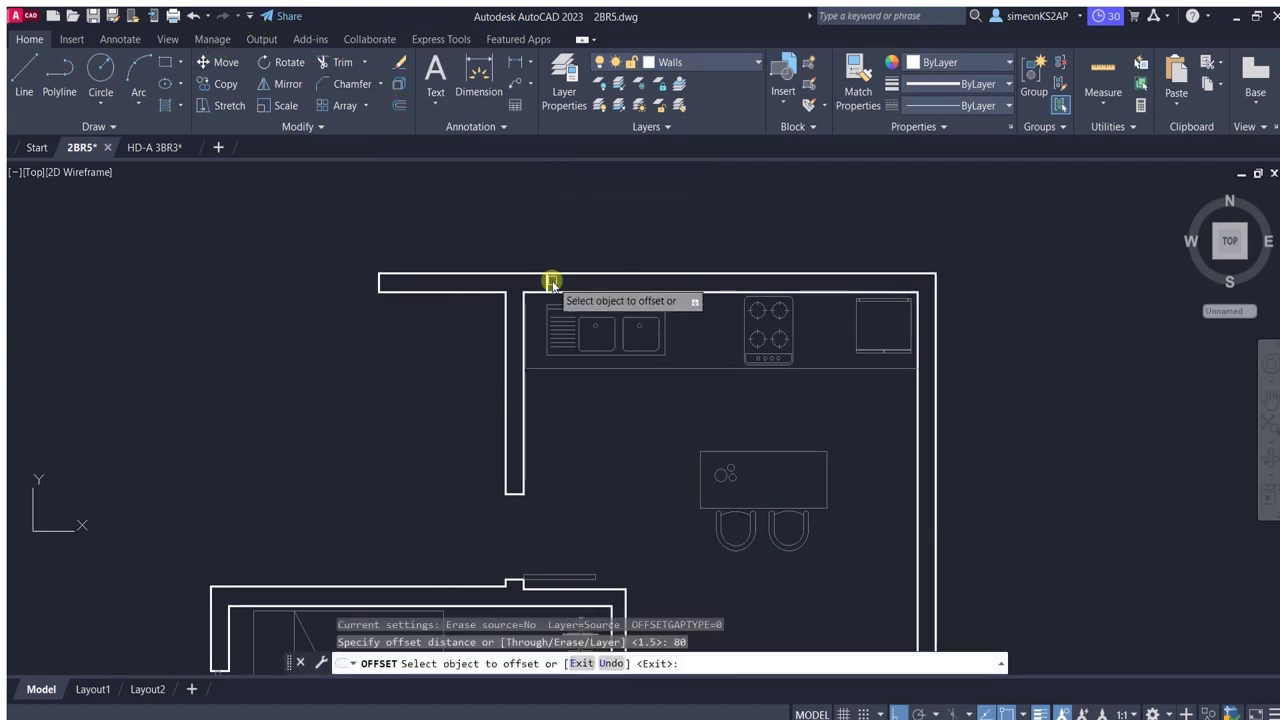
pyautogui.click(550, 283)
pyautogui.click(714, 254)
pyautogui.press('Escape')
# Move the two short vertical wall lines to the opening edges above the sink.
pyautogui.scroll(2, 623, 277)
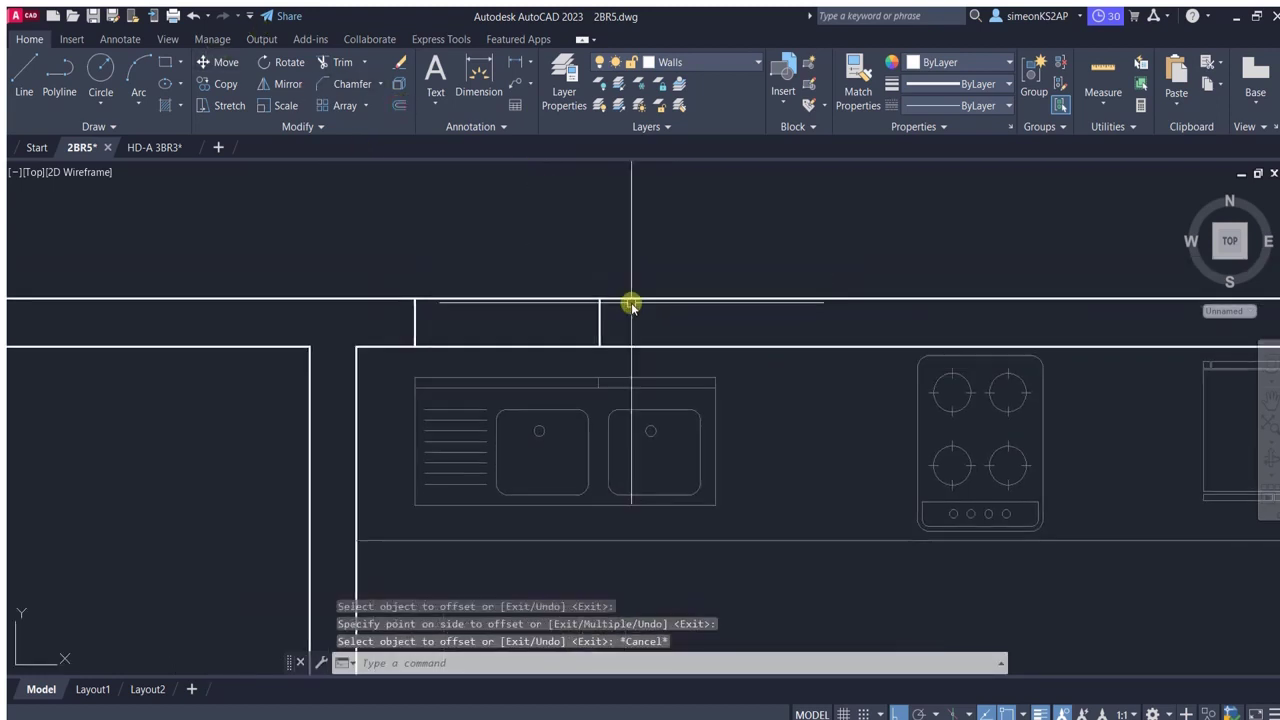
pyautogui.scroll(-1, 629, 297)
pyautogui.moveTo(560, 332); pyautogui.dragTo(408, 323)
pyautogui.moveTo(527, 350); pyautogui.dragTo(545, 328, button='middle')
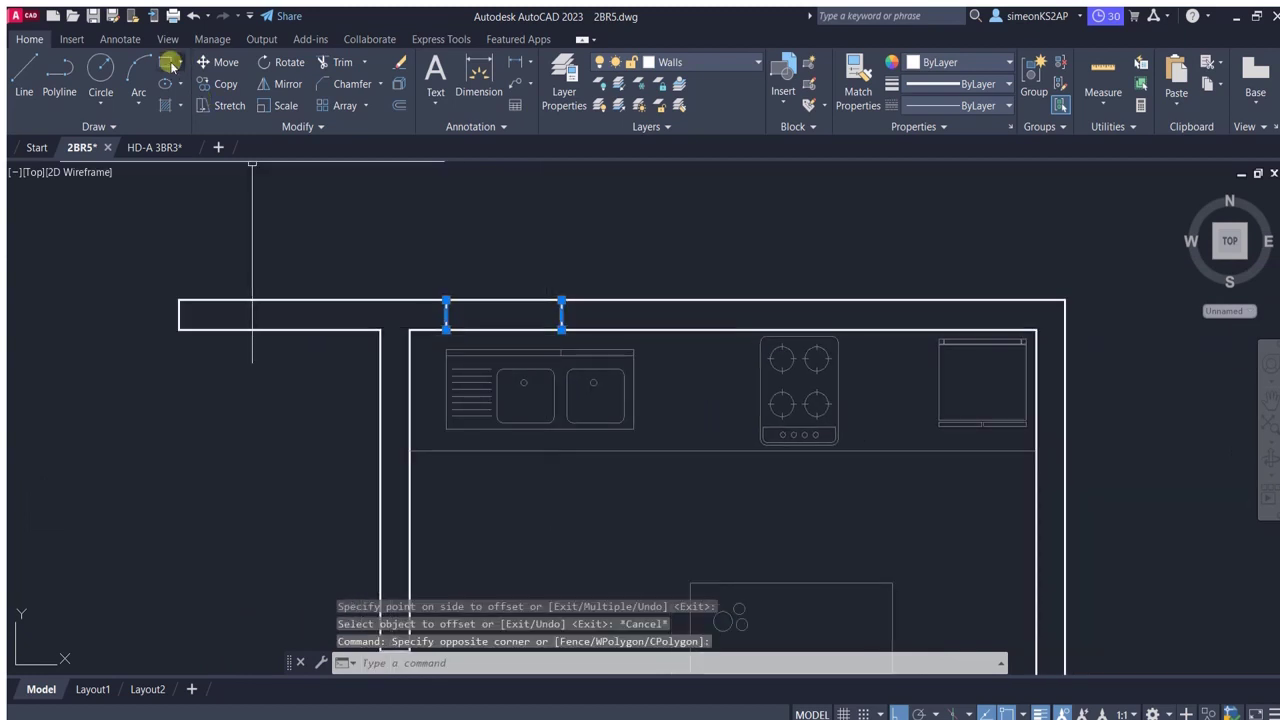
pyautogui.click(220, 62)
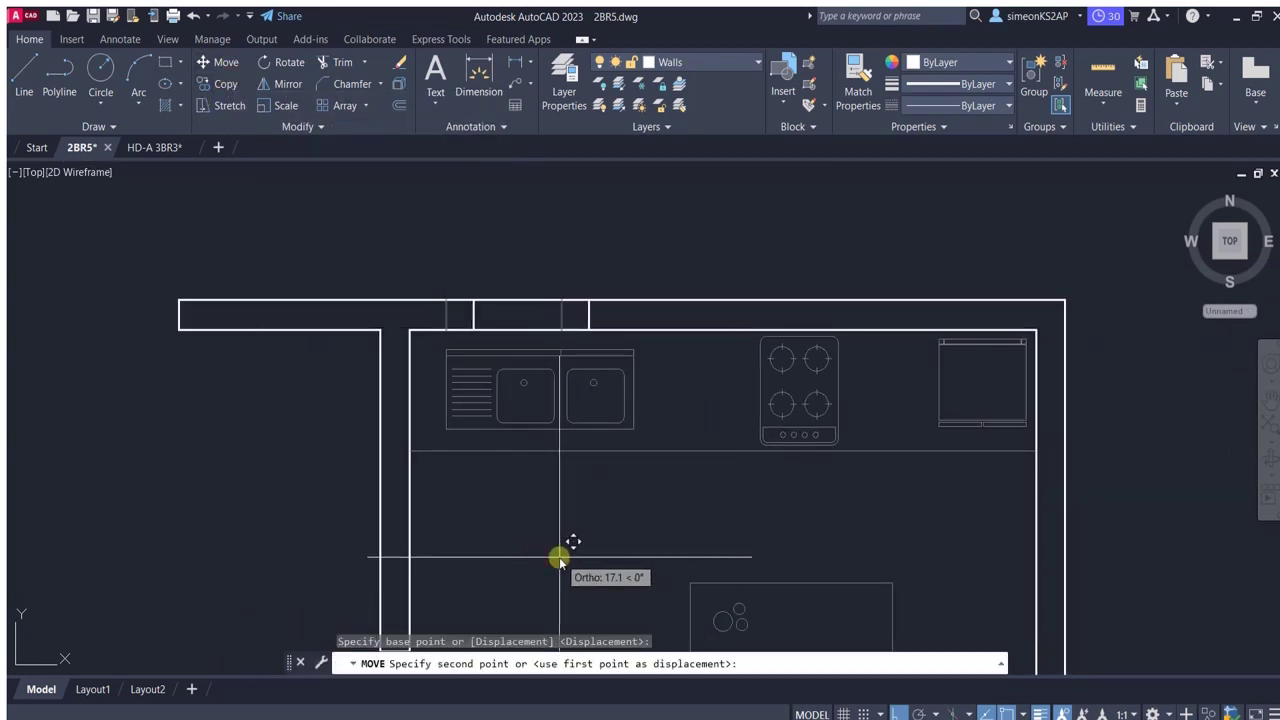
pyautogui.scroll(-3, 592, 560)
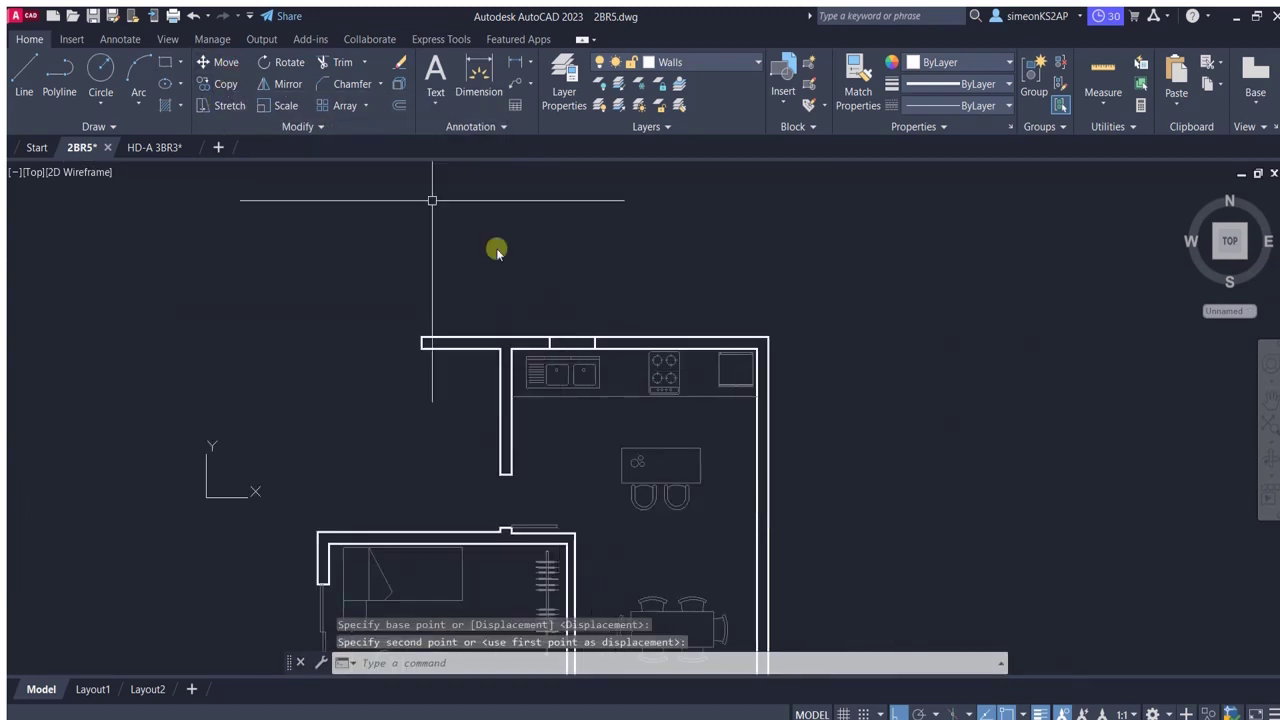
pyautogui.click(497, 246)
# Trim away the wall between the two lines with a fence to form the opening.
pyautogui.write('tr')
pyautogui.press('Return')
pyautogui.scroll(3, 600, 343)
pyautogui.moveTo(600, 343); pyautogui.dragTo(598, 378)
pyautogui.press('Return')
pyautogui.press('Escape')
pyautogui.scroll(-2, 600, 350)
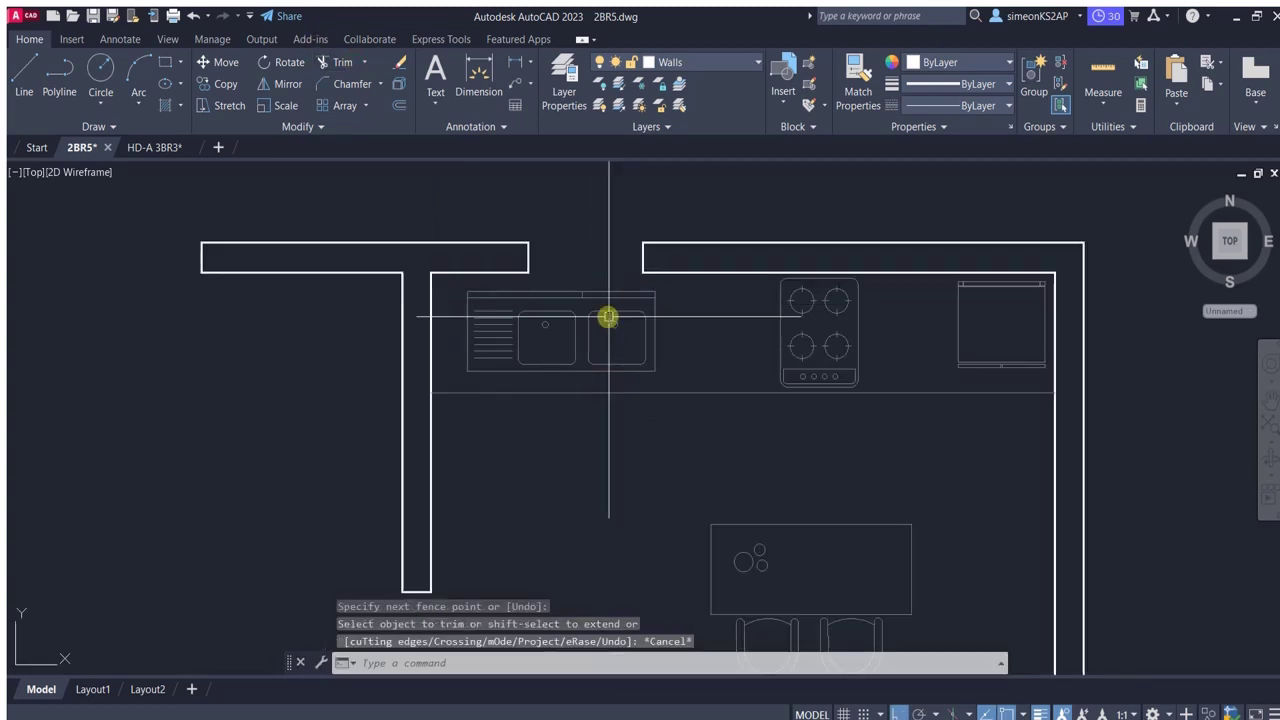
pyautogui.scroll(-2, 560, 360)
# Copy a door panel into the new kitchen wall opening.
pyautogui.click(225, 83)
pyautogui.scroll(5, 491, 323)
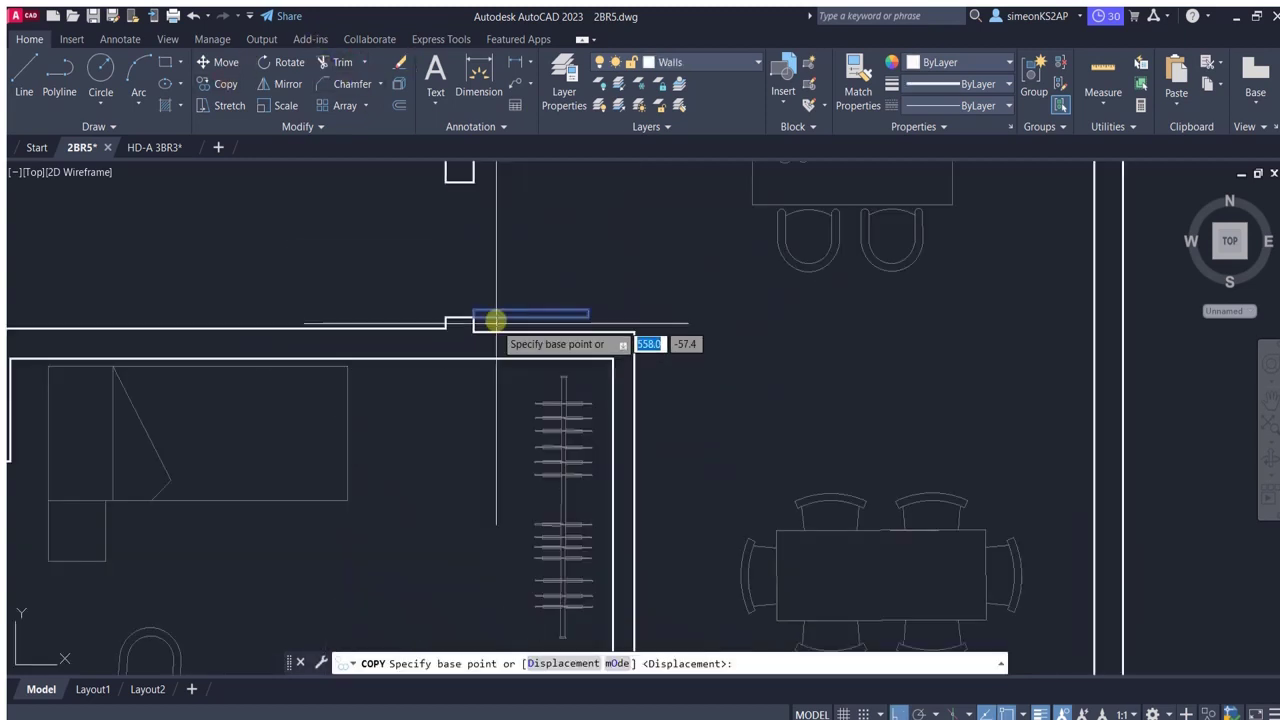
pyautogui.scroll(5, 520, 320)
pyautogui.click(507, 310)
pyautogui.scroll(-2, 603, 249)
pyautogui.scroll(-3, 523, 506)
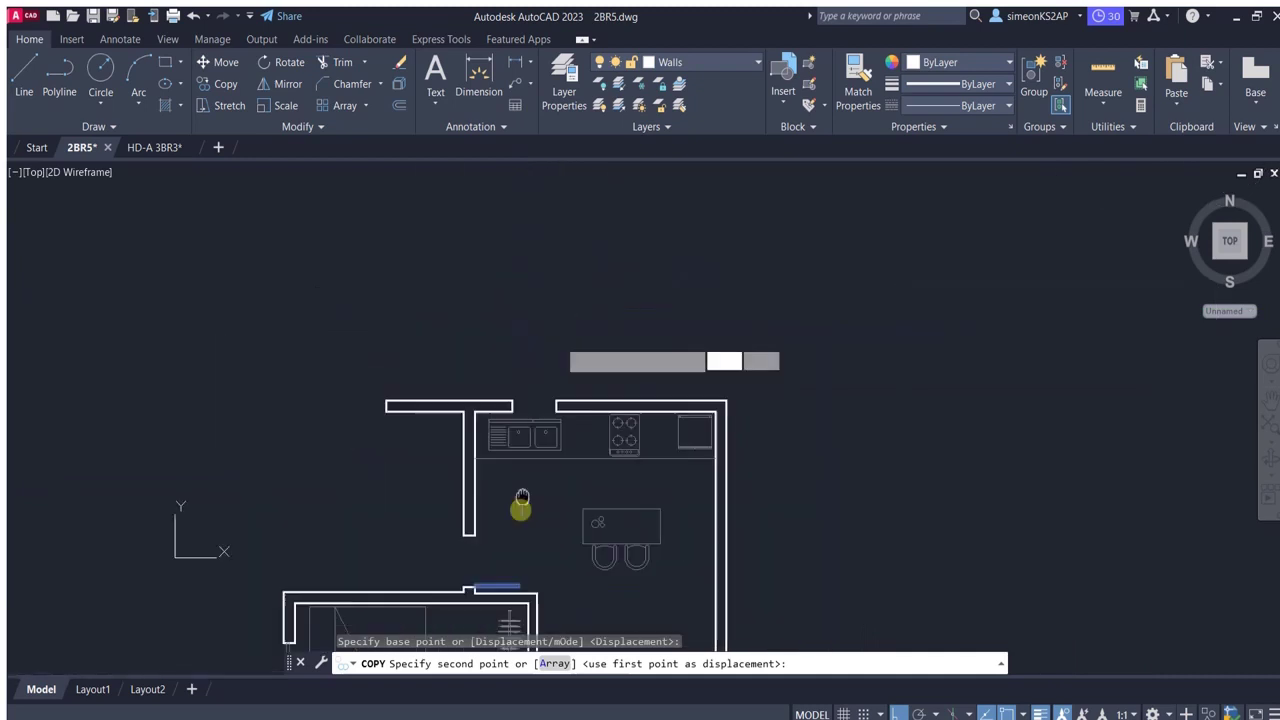
pyautogui.scroll(5, 471, 400)
pyautogui.press('Escape')
pyautogui.scroll(3, 463, 420)
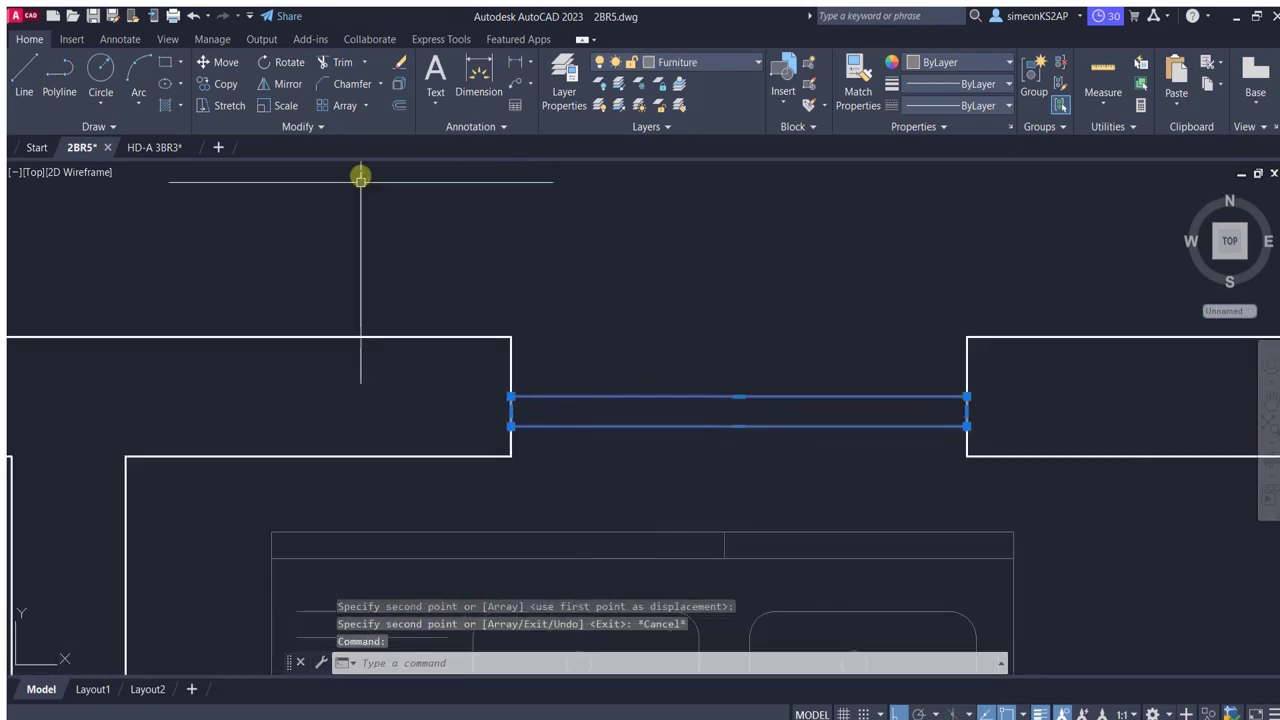
pyautogui.scroll(3, 462, 316)
# Shift the copied panel up to align with the kitchen wall line.
pyautogui.click(218, 62)
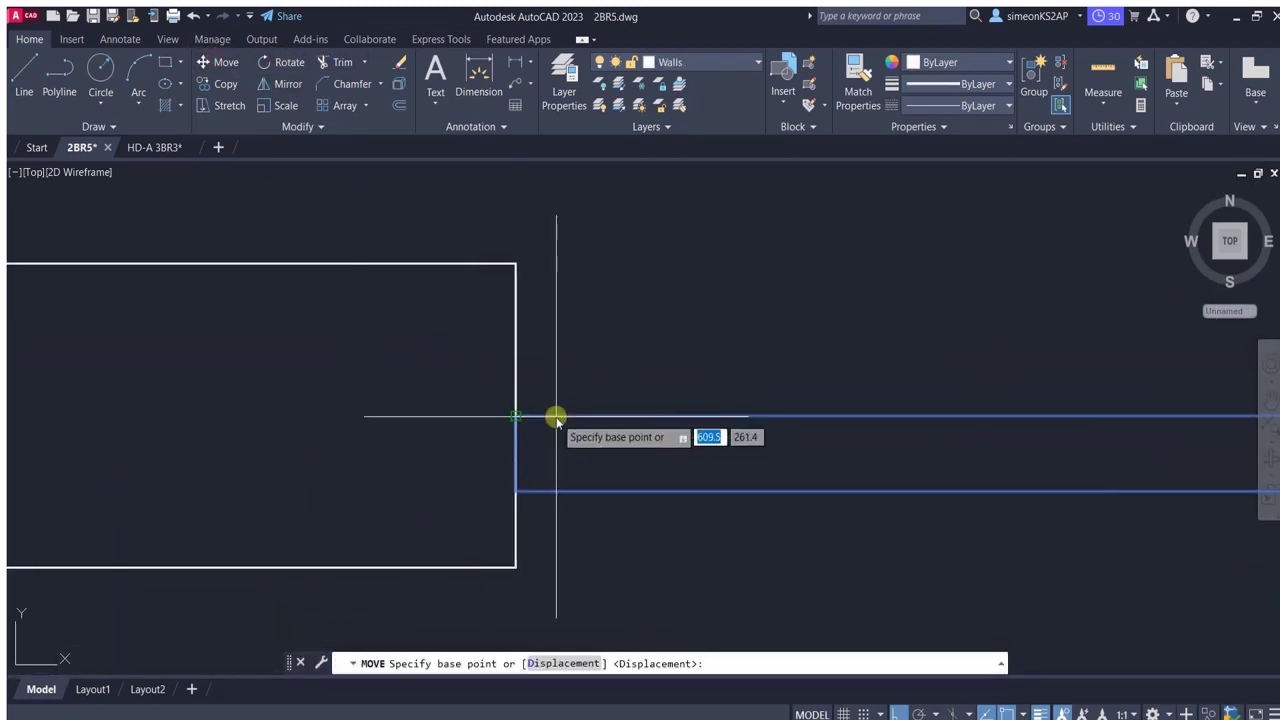
pyautogui.click(515, 491)
pyautogui.click(515, 416)
pyautogui.press('Escape')
# Zoom and pan out to view the whole floor plan.
pyautogui.scroll(-4, 620, 385)
pyautogui.scroll(-3, 617, 350)
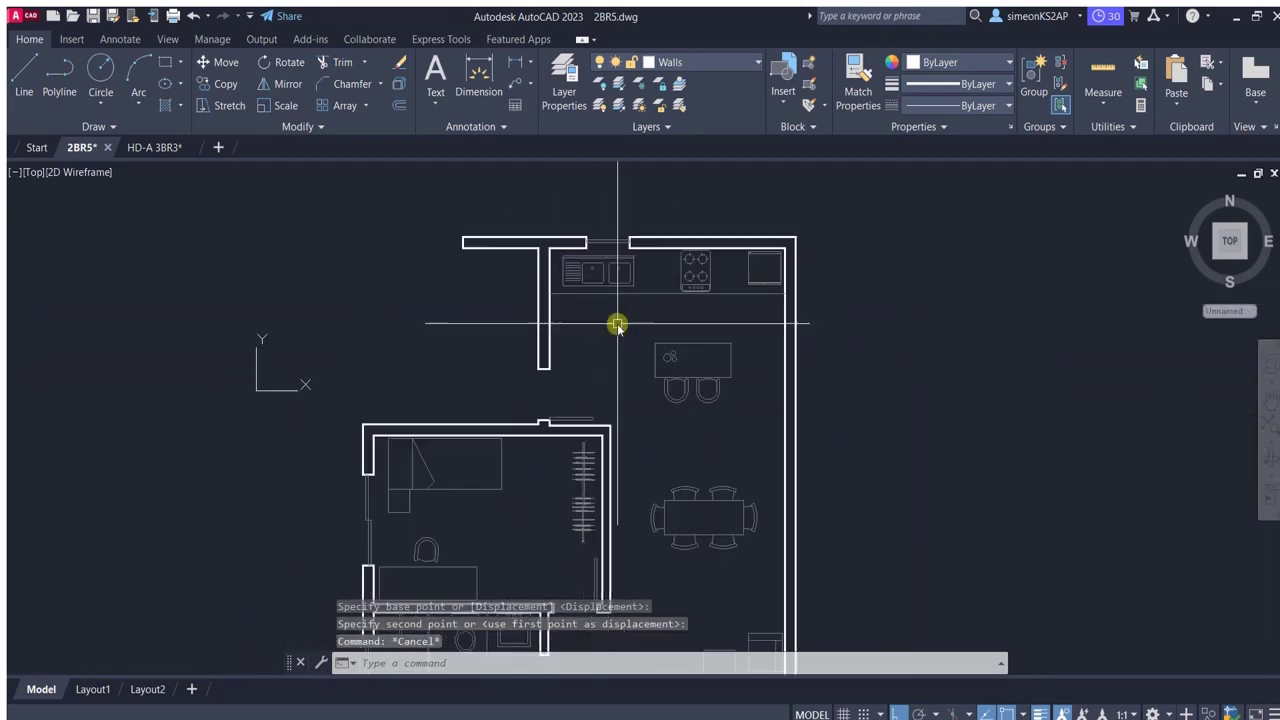
pyautogui.scroll(-3, 614, 300)
pyautogui.moveTo(614, 349); pyautogui.dragTo(676, 327, button='middle')
pyautogui.scroll(2, 815, 460)
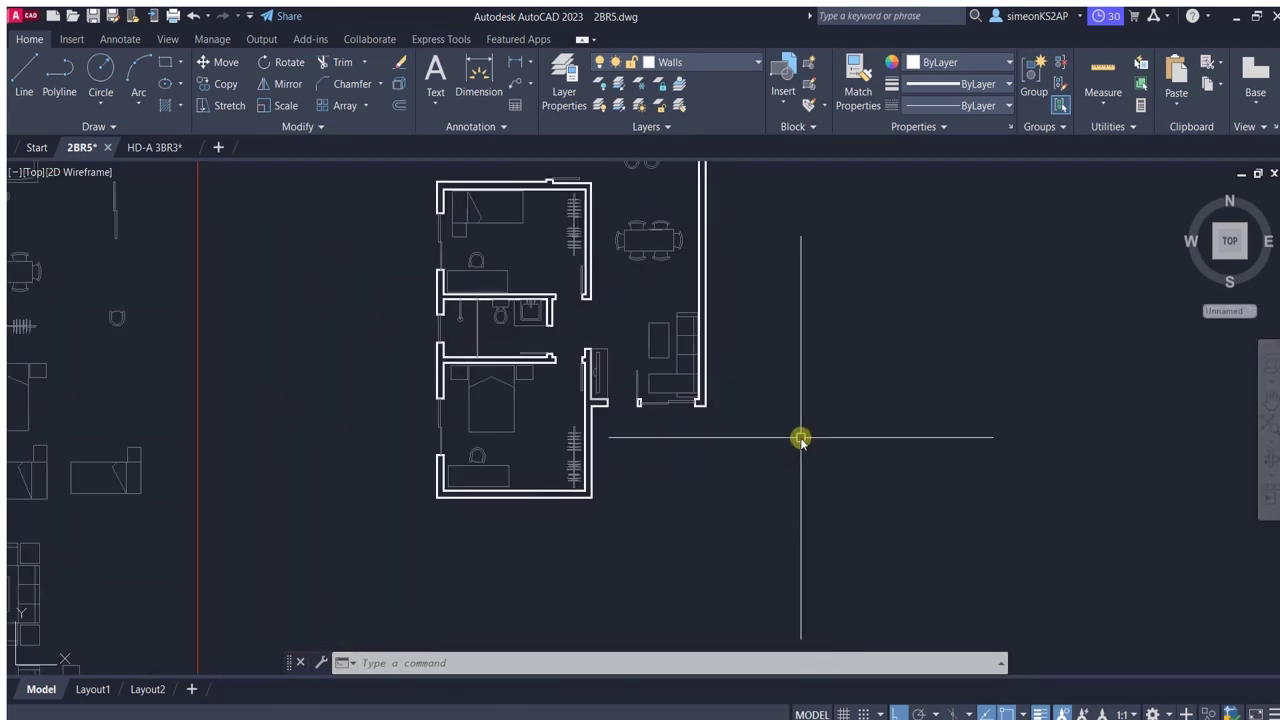
pyautogui.scroll(-2, 815, 466)
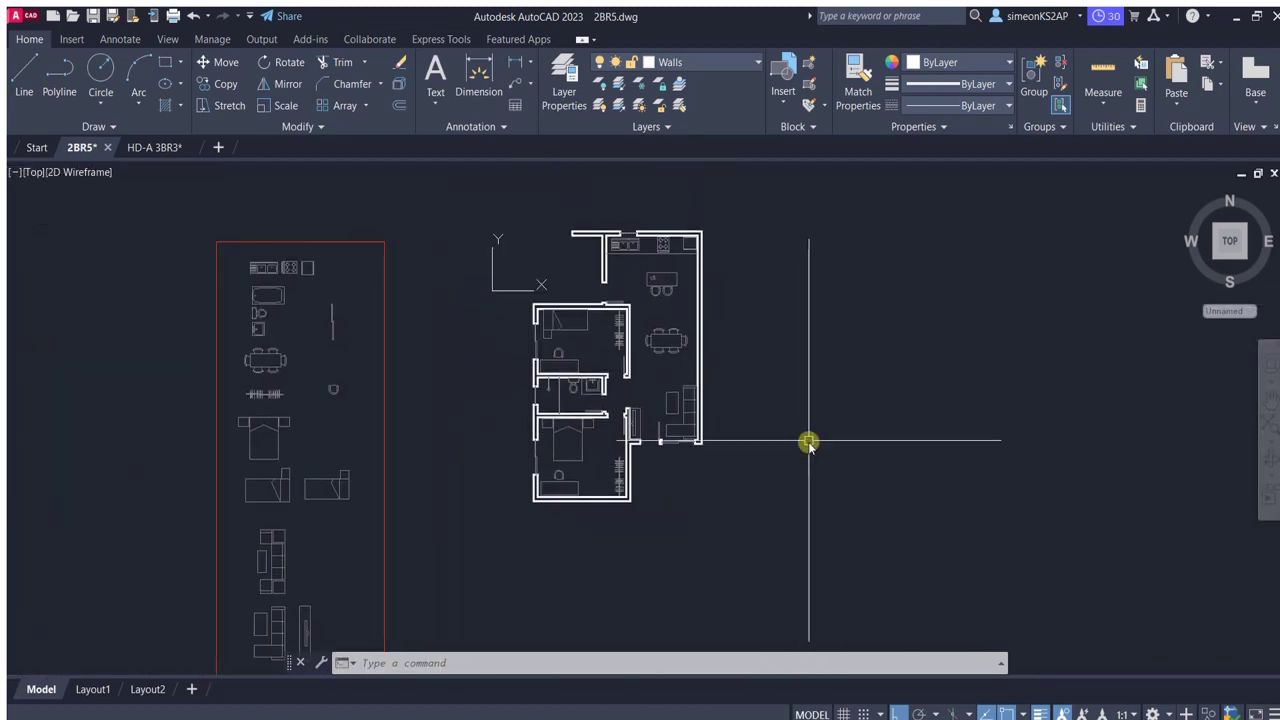